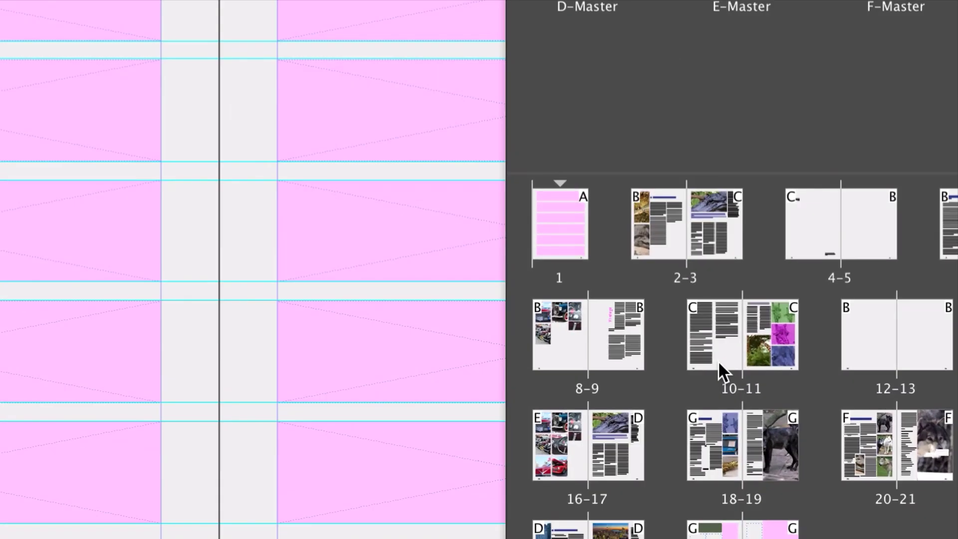
# Open the 10-11 spread and display it in full at 25% zoom to examine its layout.
pyautogui.doubleClick(717, 360)
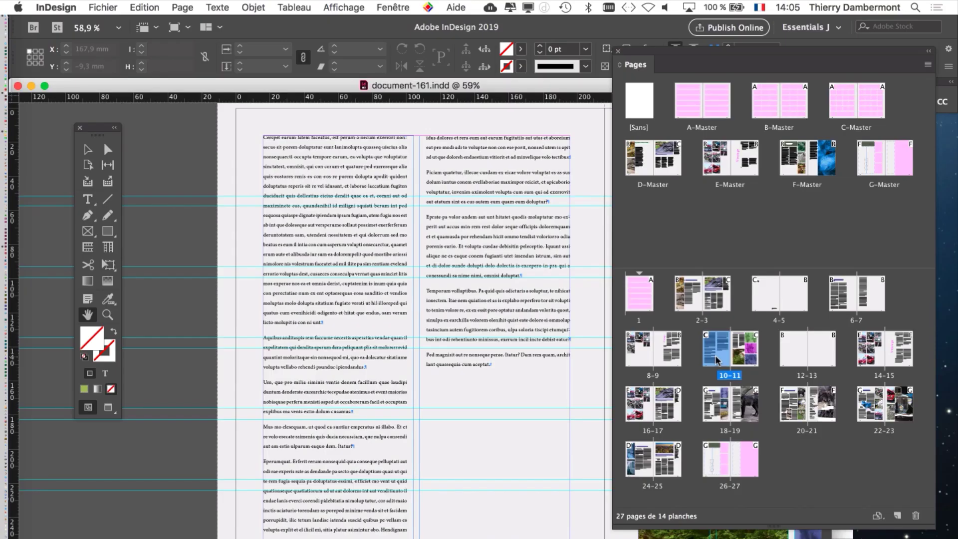
pyautogui.moveTo(661, 53); pyautogui.dragTo(758, 53)
pyautogui.moveTo(571, 237); pyautogui.dragTo(388, 214)
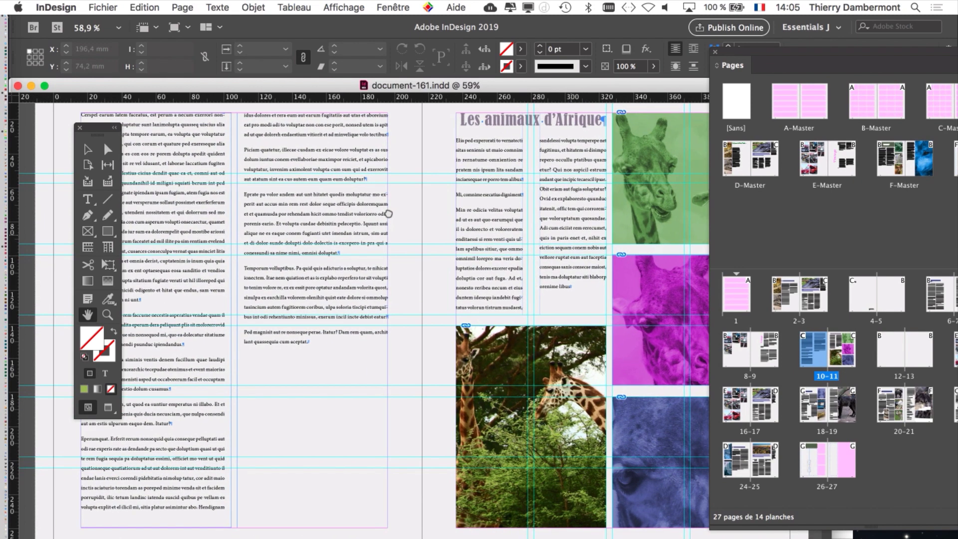
pyautogui.press('super+minus')
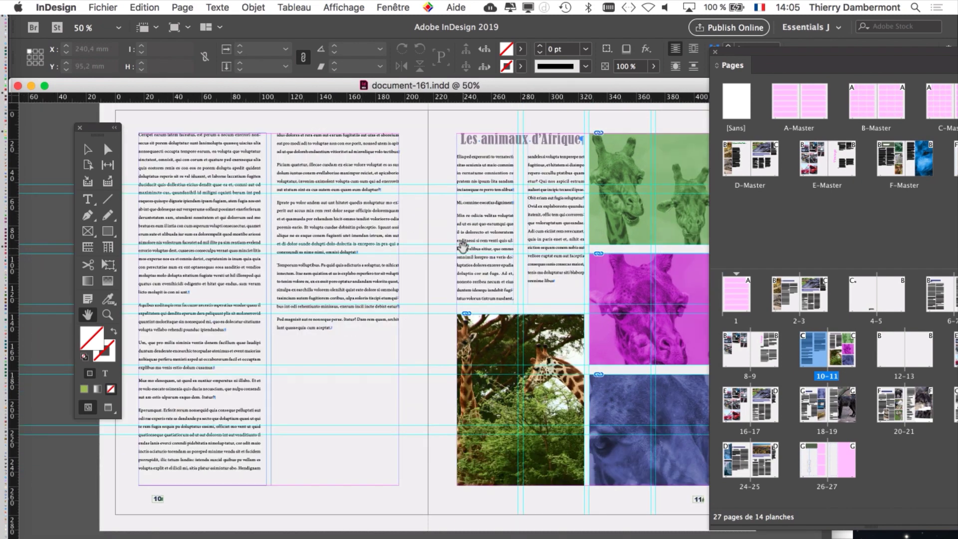
pyautogui.press('super+minus')
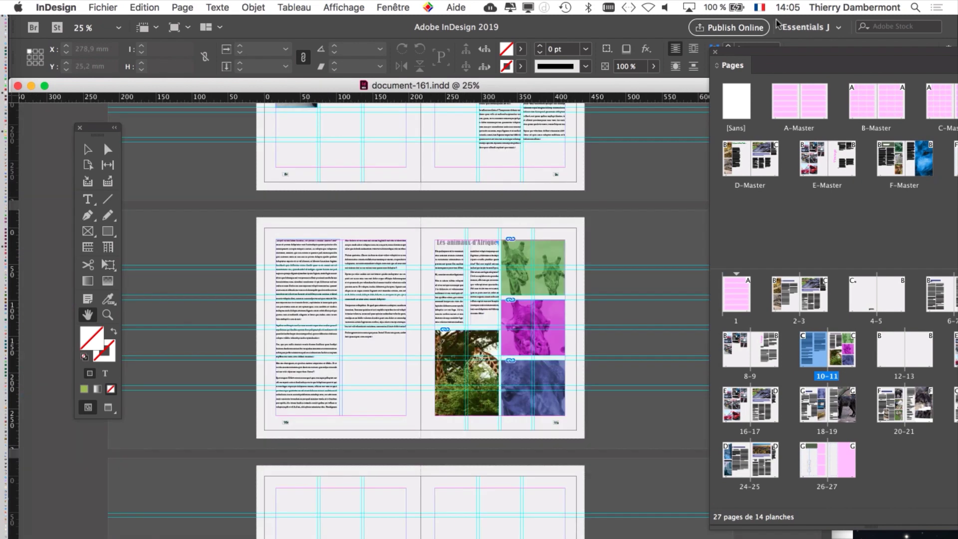
pyautogui.moveTo(759, 55); pyautogui.dragTo(663, 37)
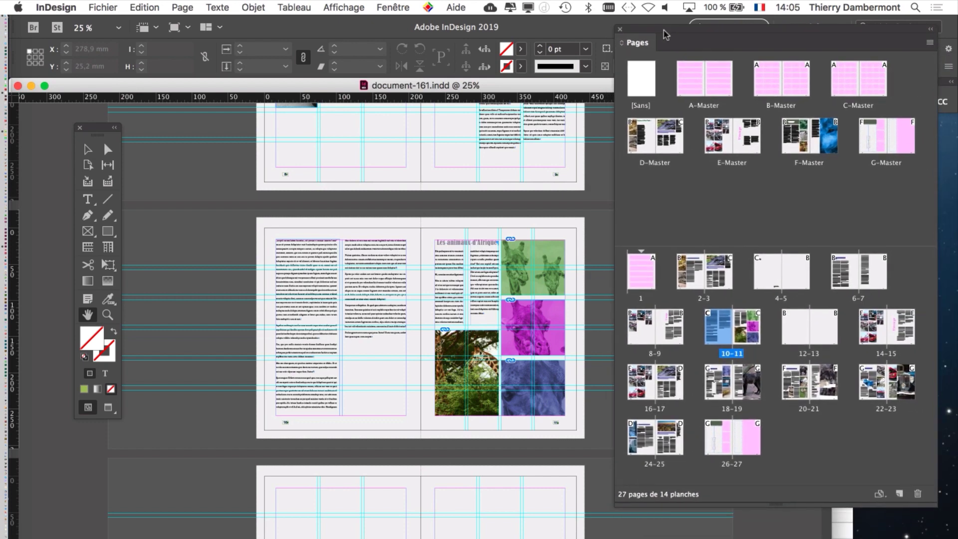
# Go to the 18-19 spread and display it in preview mode at 50%, with the Pages panel moved clear of it.
pyautogui.click(748, 389)
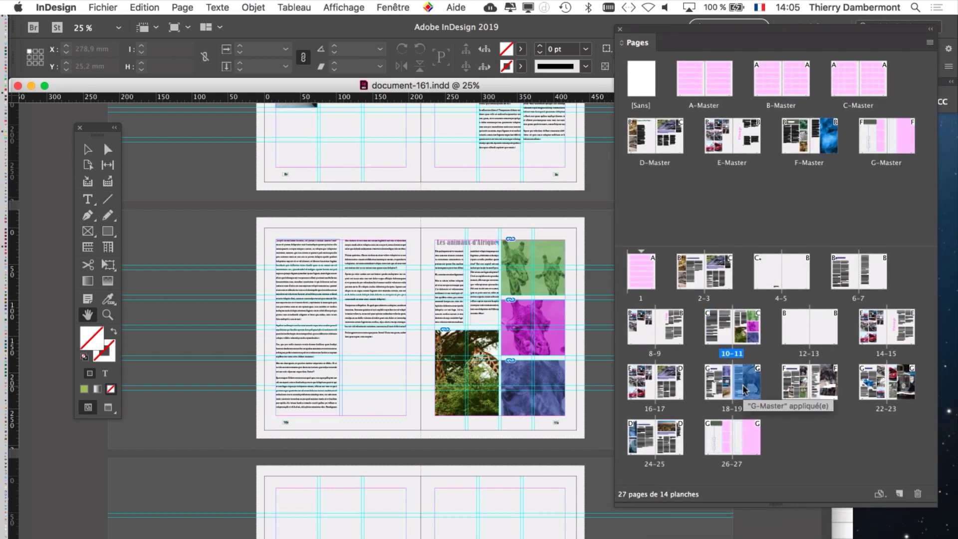
pyautogui.doubleClick(746, 390)
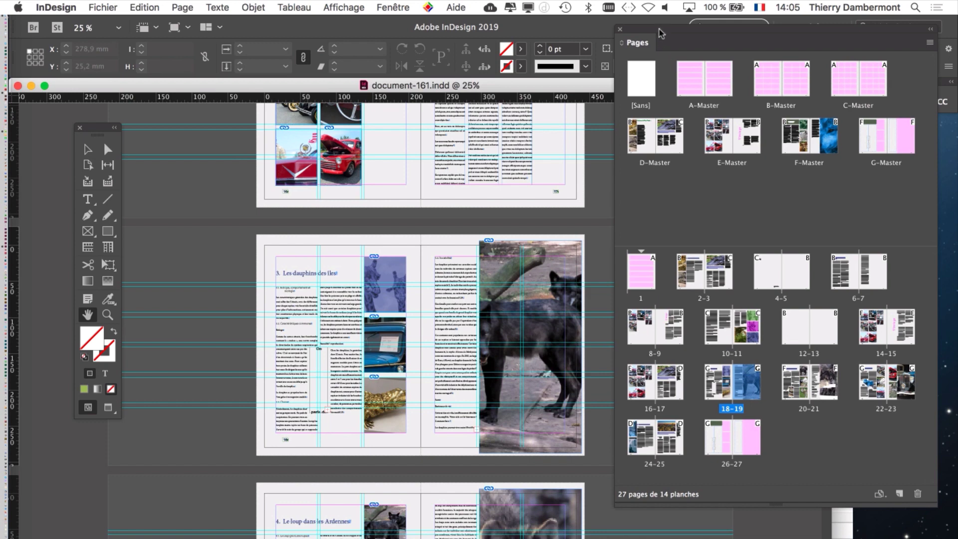
pyautogui.moveTo(661, 31); pyautogui.dragTo(688, 33)
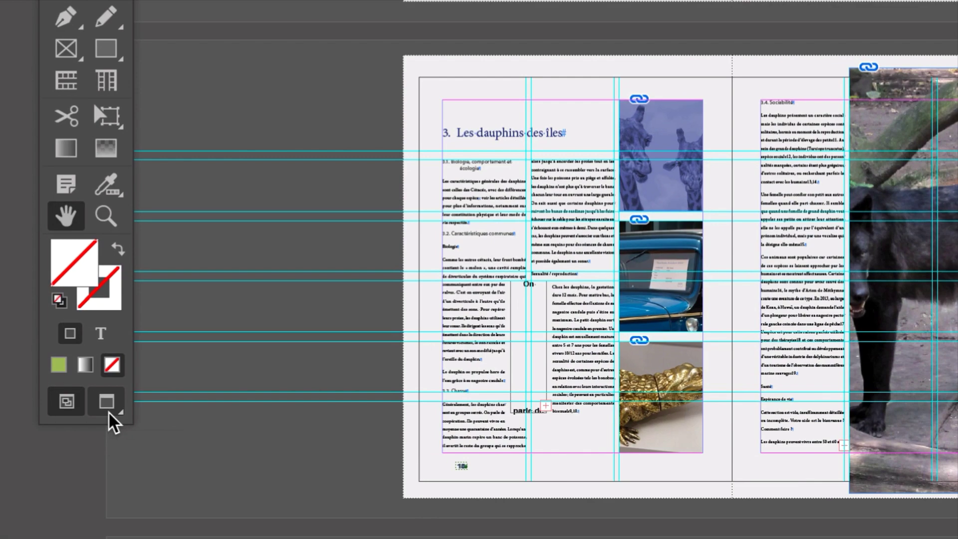
pyautogui.click(108, 410)
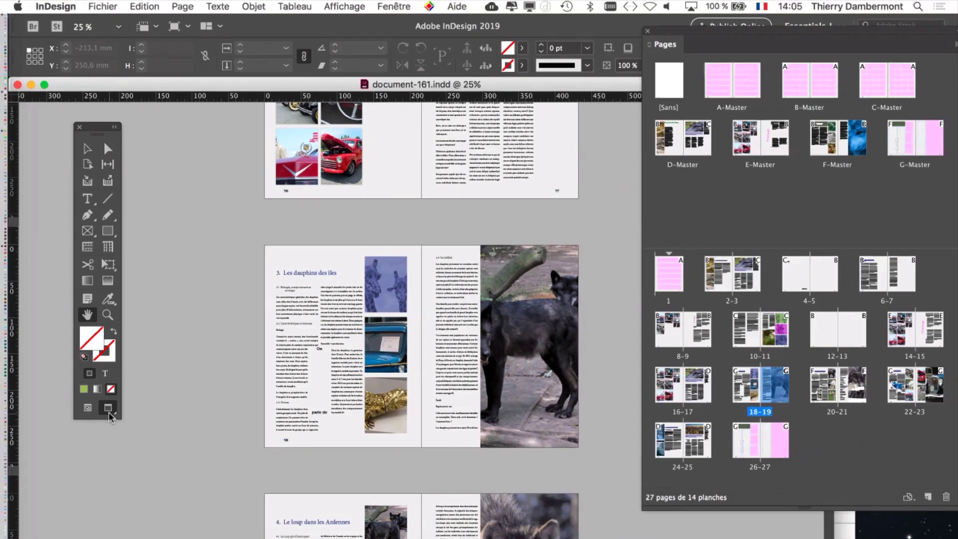
pyautogui.press('super+equal')
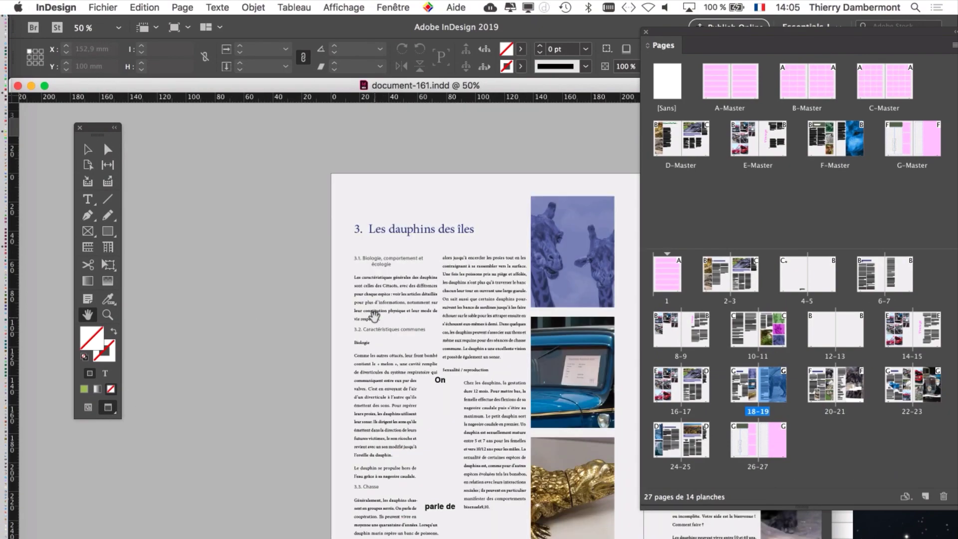
pyautogui.moveTo(445, 309); pyautogui.dragTo(269, 274)
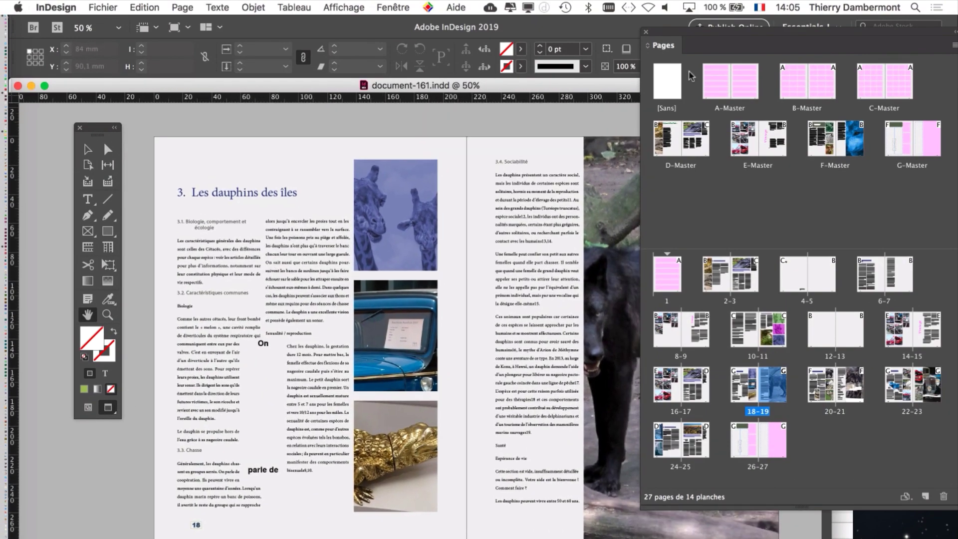
pyautogui.moveTo(662, 33); pyautogui.dragTo(766, 55)
# Review the page size, margin, bleed and font options of Ajuster la mise en page, and close it without applying.
pyautogui.click(103, 7)
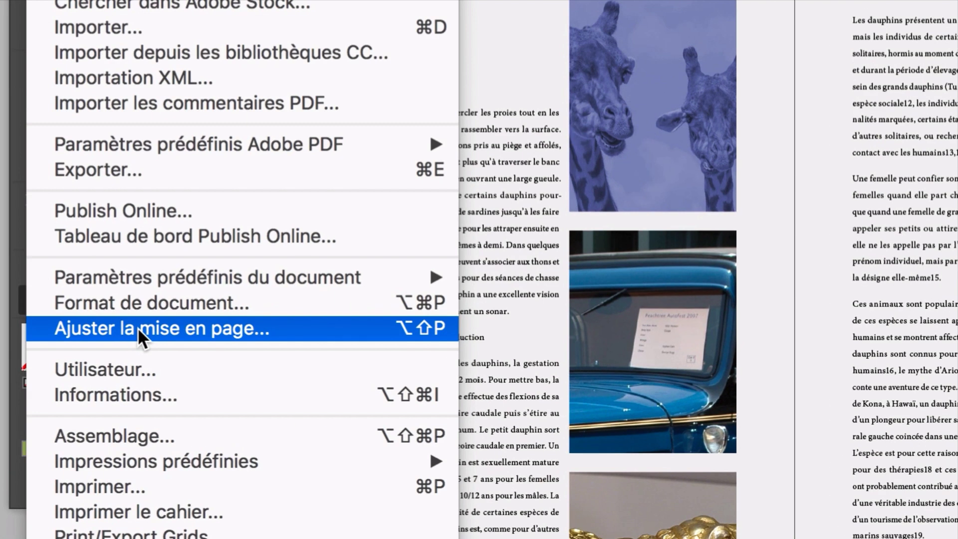
pyautogui.click(137, 327)
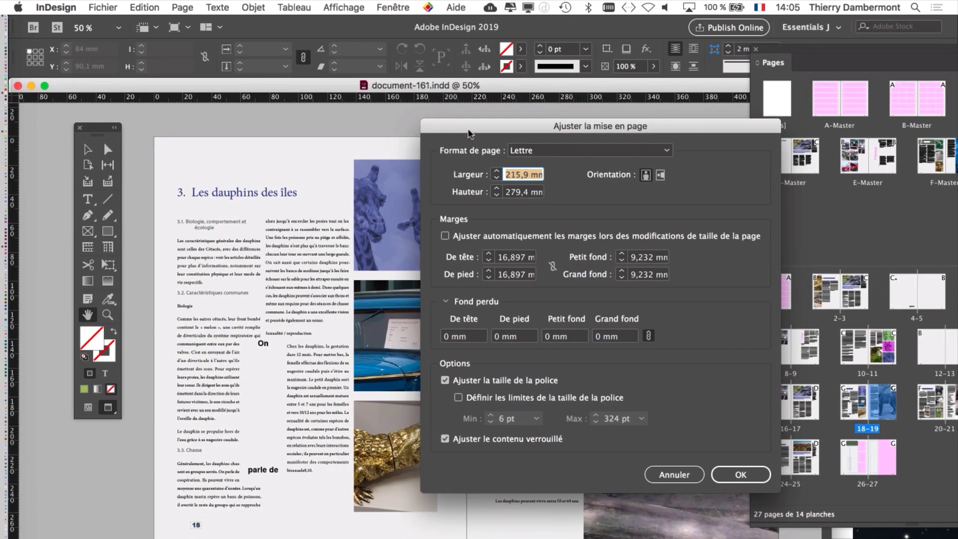
pyautogui.moveTo(467, 129); pyautogui.dragTo(408, 59)
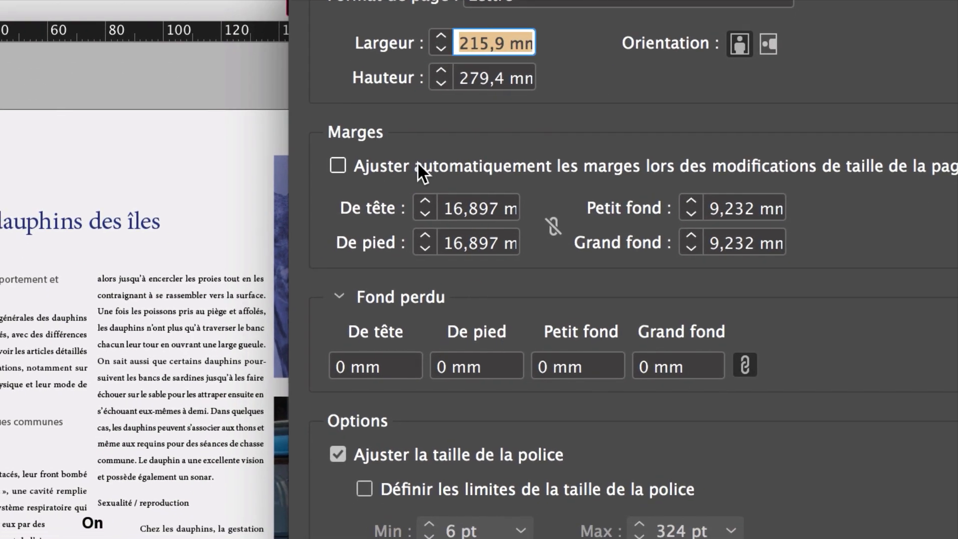
pyautogui.click(417, 162)
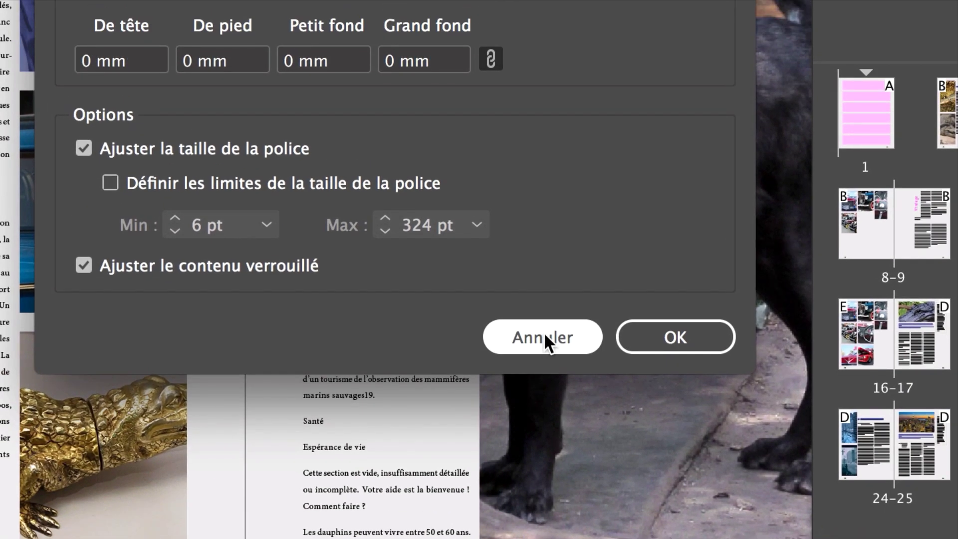
pyautogui.click(543, 336)
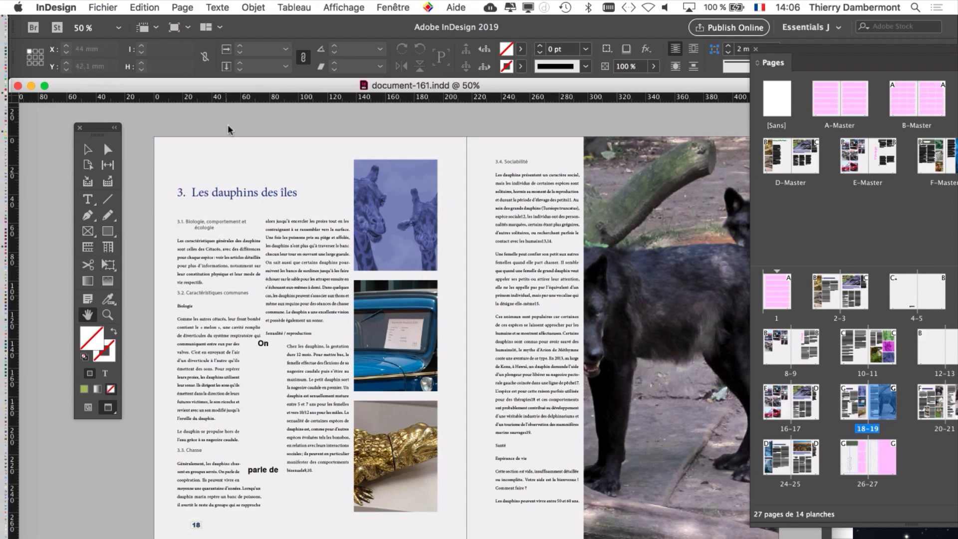
# Try adjusting the layout to a custom page size of 480 mm wide by 340 mm high, and cancel without applying.
pyautogui.click(99, 7)
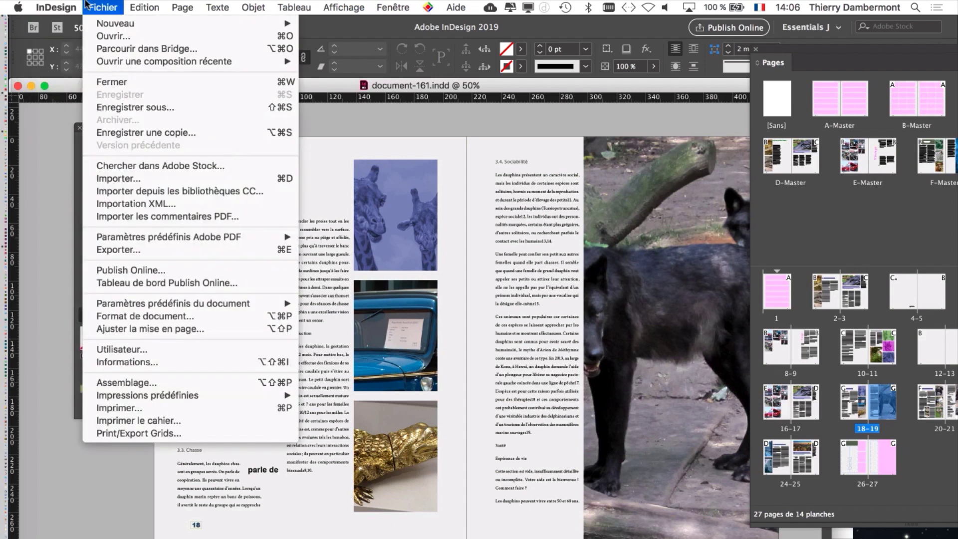
pyautogui.click(194, 328)
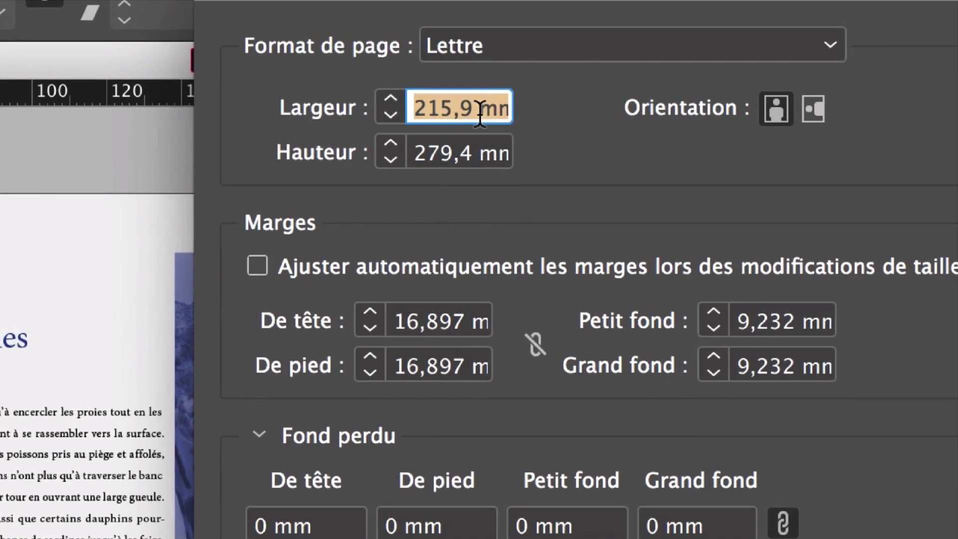
pyautogui.click(420, 45)
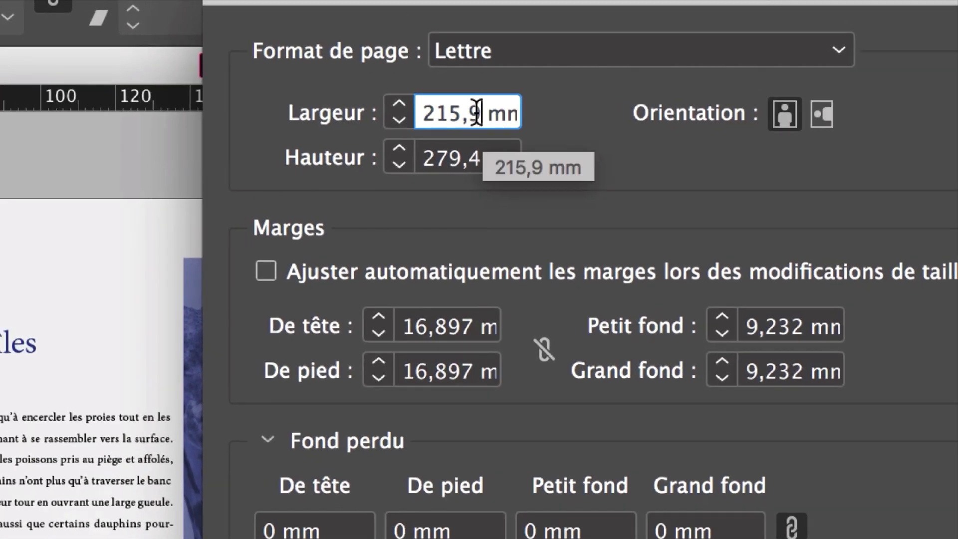
pyautogui.moveTo(476, 112); pyautogui.dragTo(417, 112)
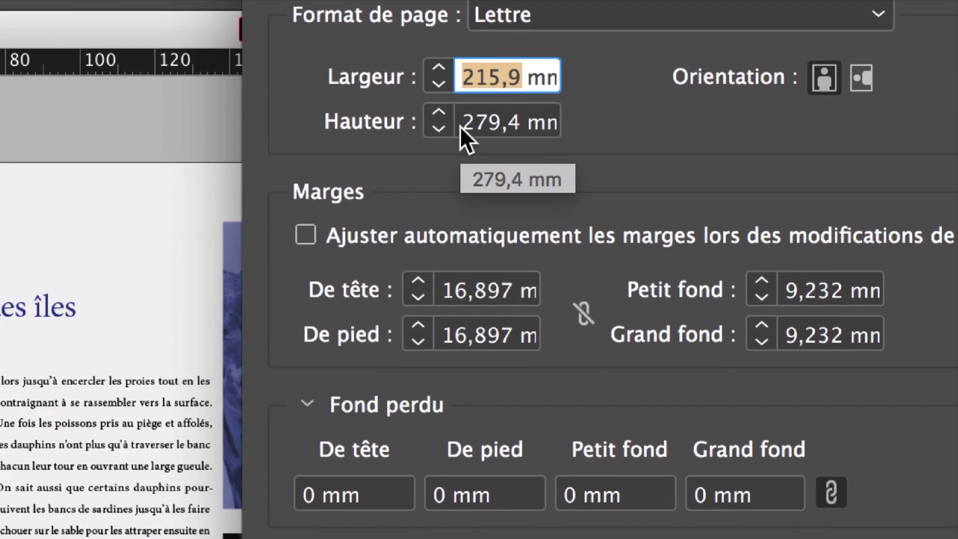
pyautogui.write('480')
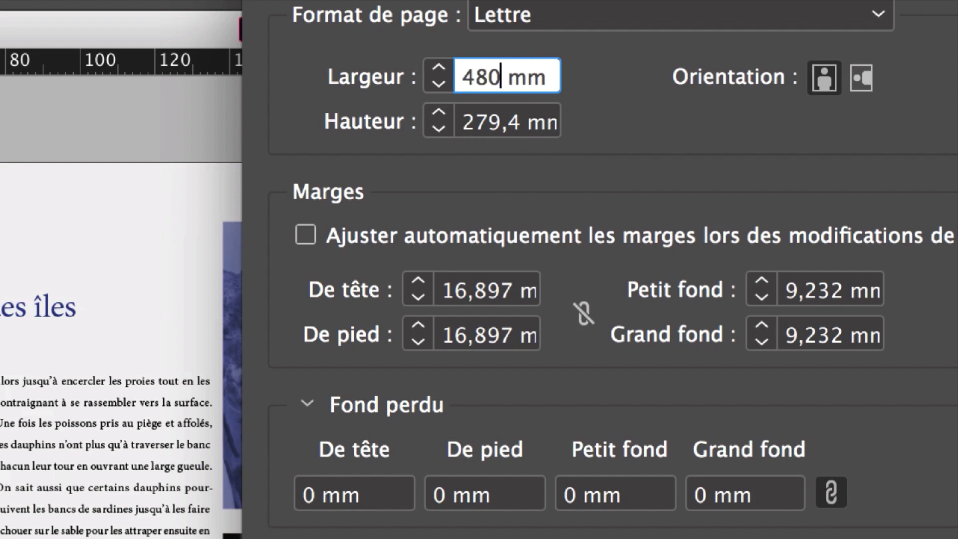
pyautogui.press('Tab')
pyautogui.write('340')
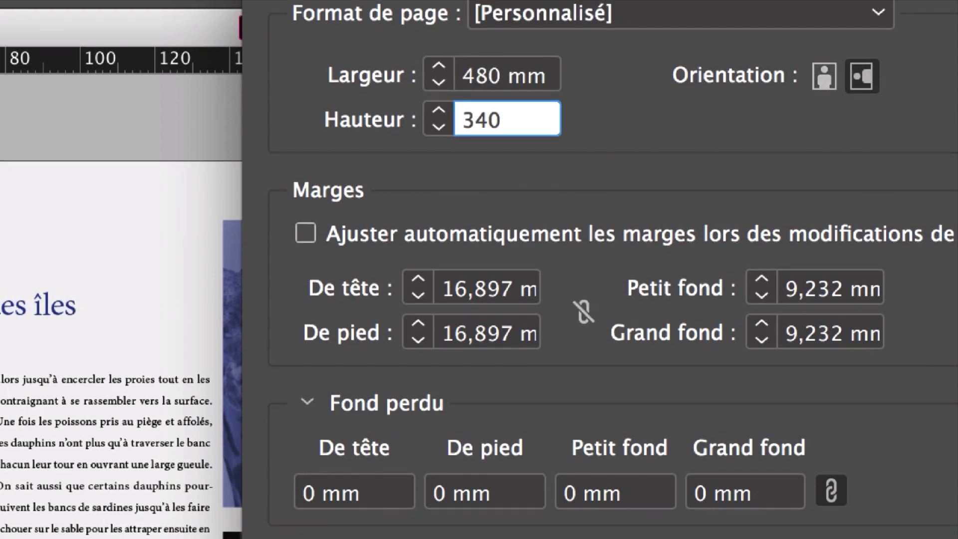
pyautogui.press('Tab')
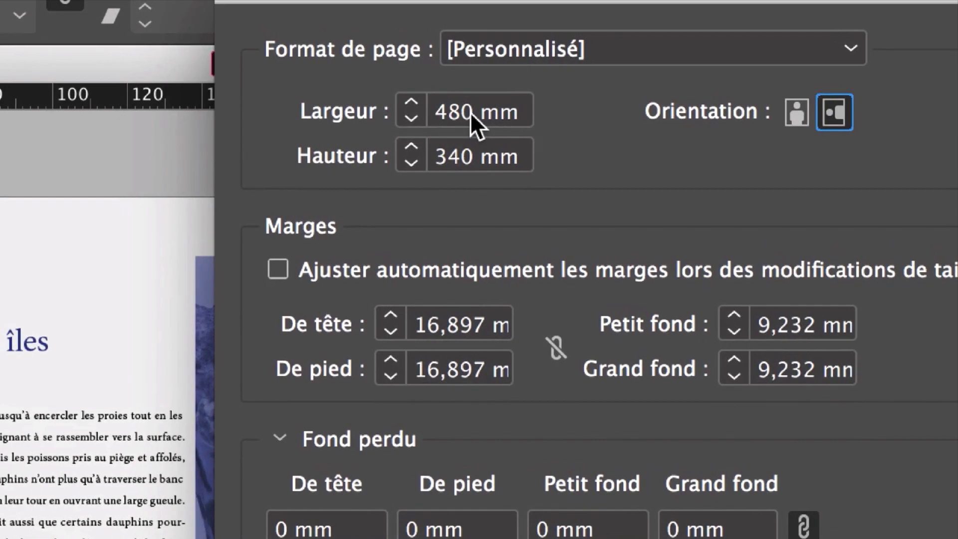
pyautogui.moveTo(499, 76); pyautogui.dragTo(472, 76)
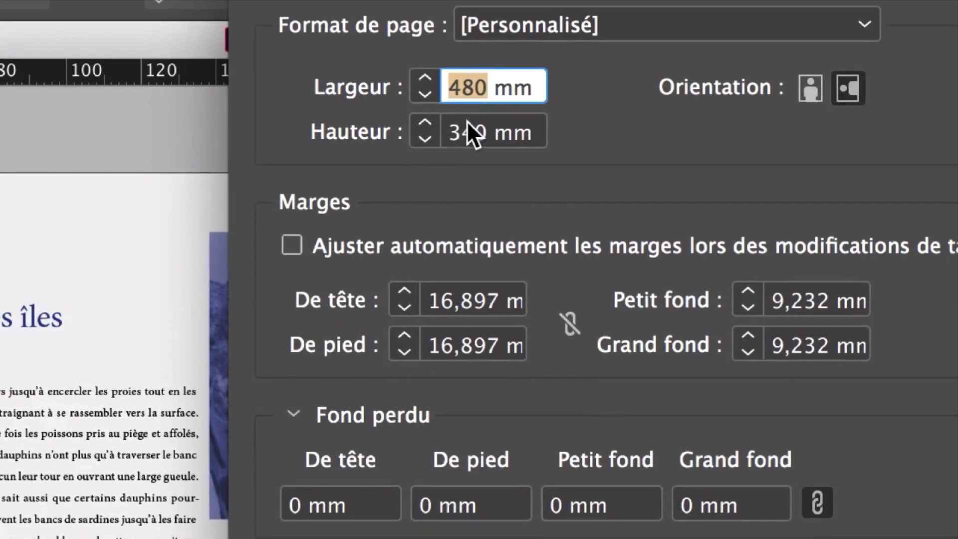
pyautogui.doubleClick(466, 158)
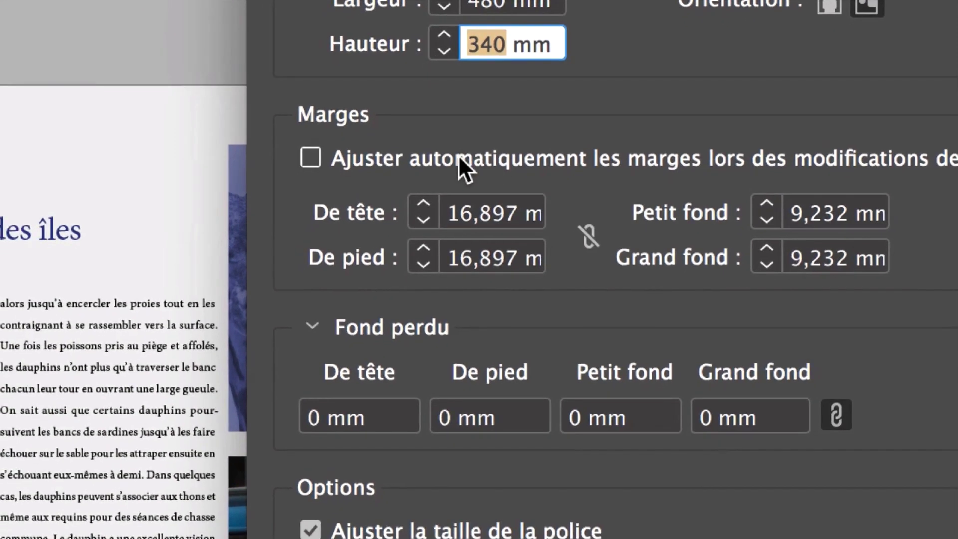
pyautogui.click(429, 187)
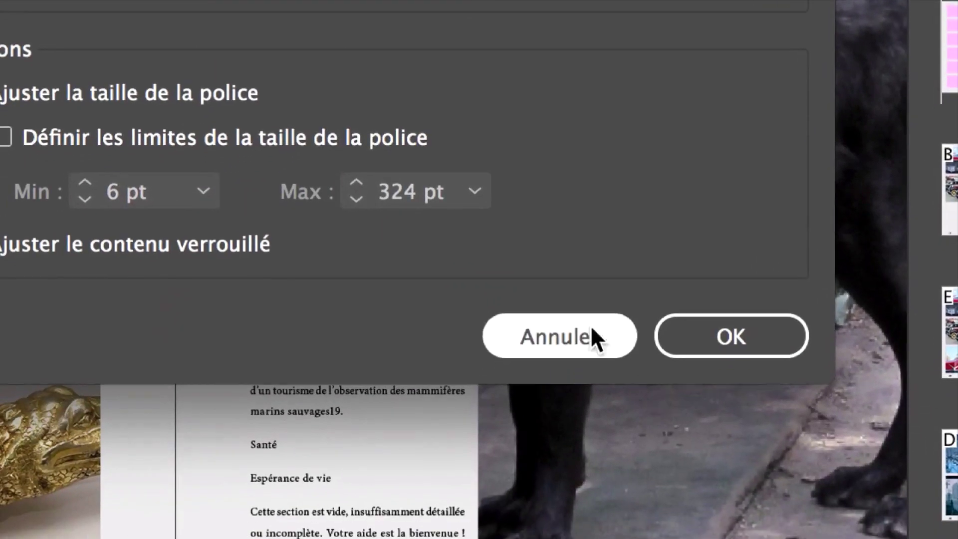
pyautogui.click(591, 329)
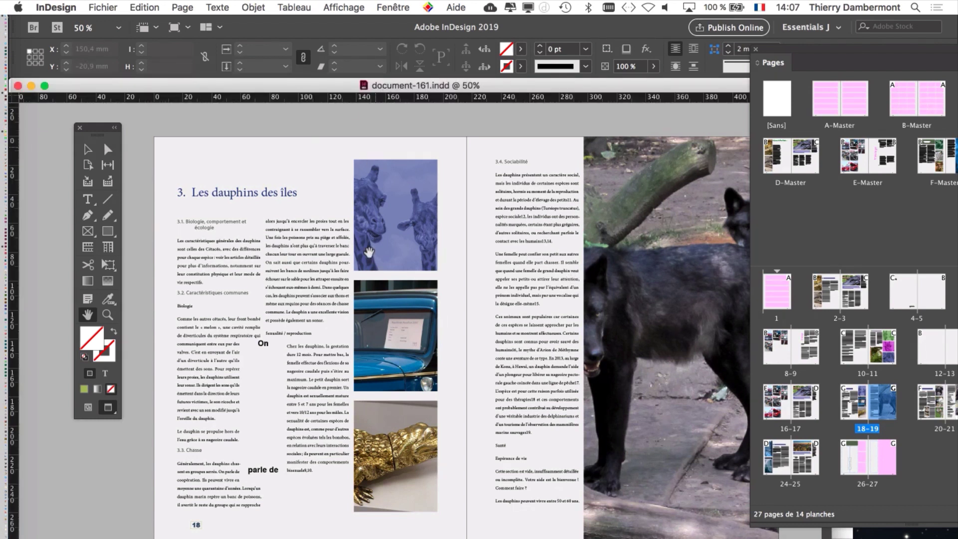
# Examine the whole 16-17 spread, with the Tools and Pages panels moved clear of the pages.
pyautogui.scroll(5, 576, 496)
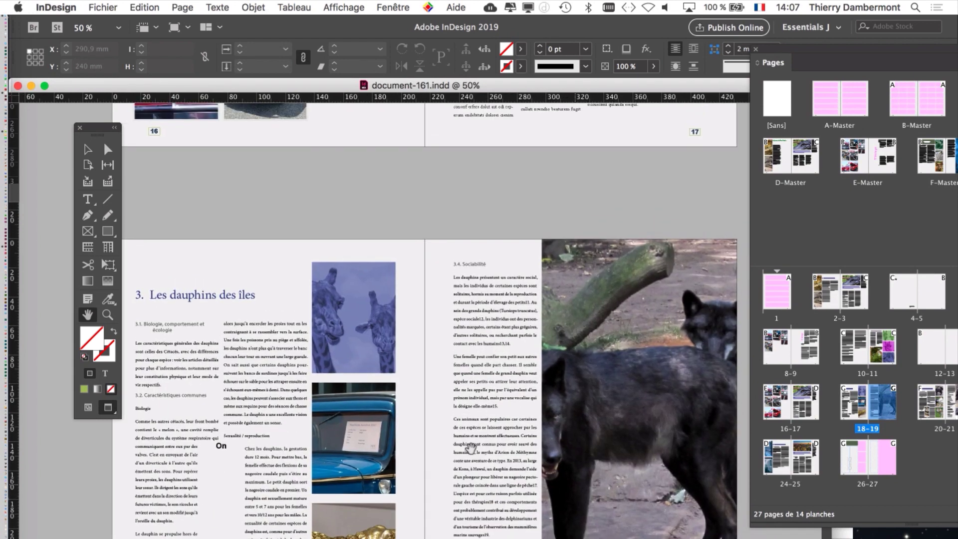
pyautogui.scroll(8, 470, 448)
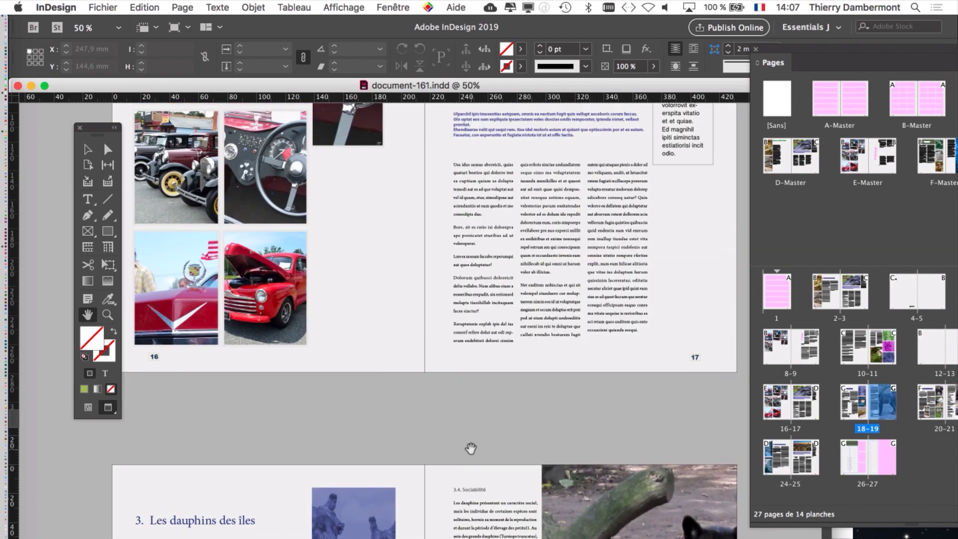
pyautogui.scroll(10, 471, 448)
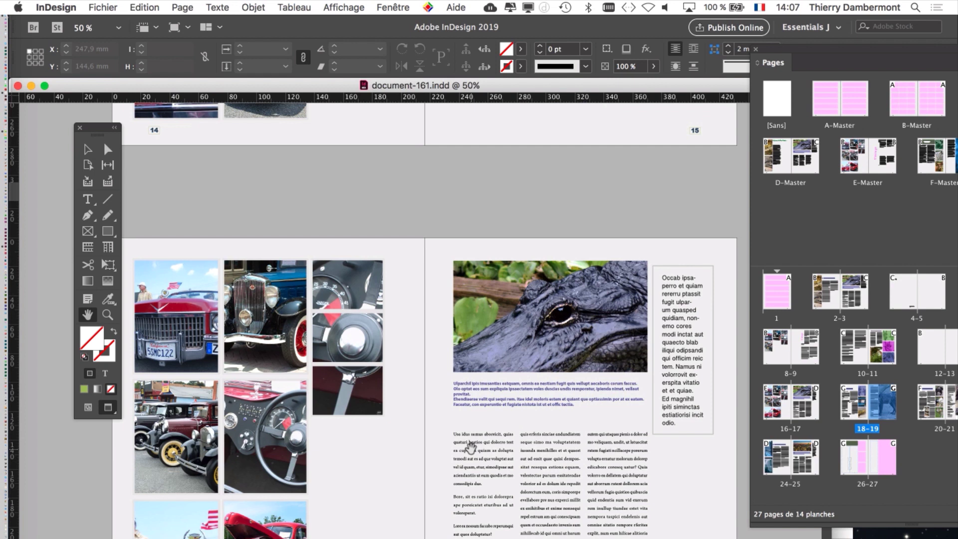
pyautogui.moveTo(100, 134); pyautogui.dragTo(74, 133)
pyautogui.scroll(-2, 313, 298)
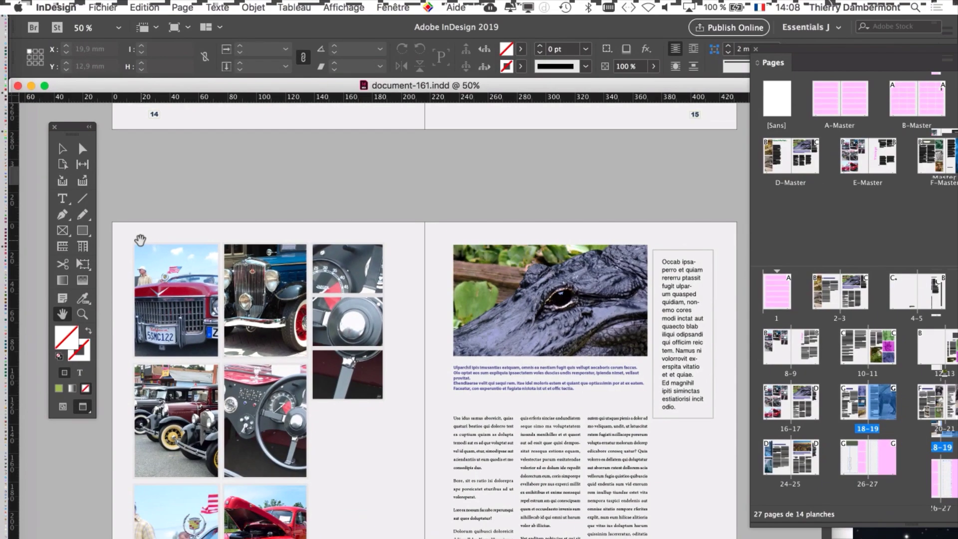
pyautogui.scroll(-3, 140, 240)
pyautogui.hscroll(-1, 140, 240)
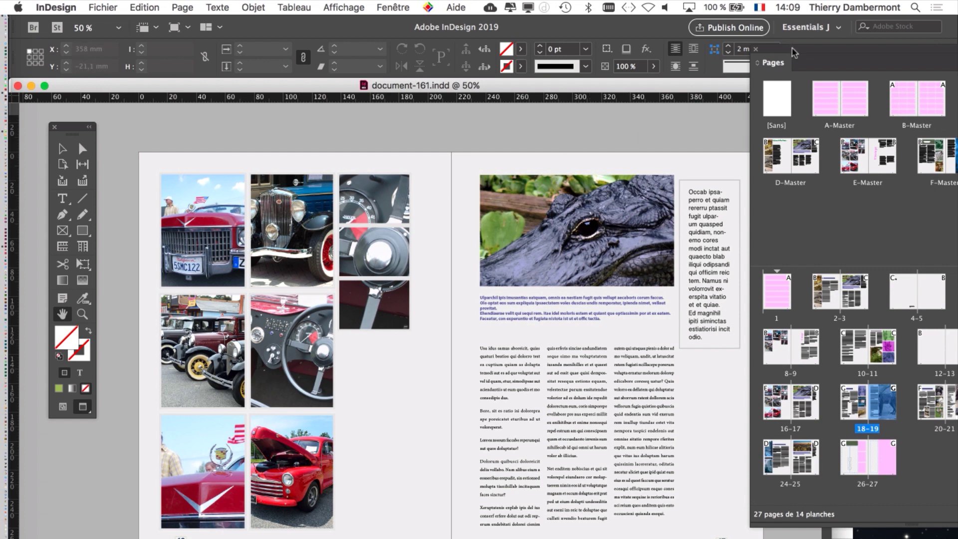
pyautogui.moveTo(795, 52); pyautogui.dragTo(792, 123)
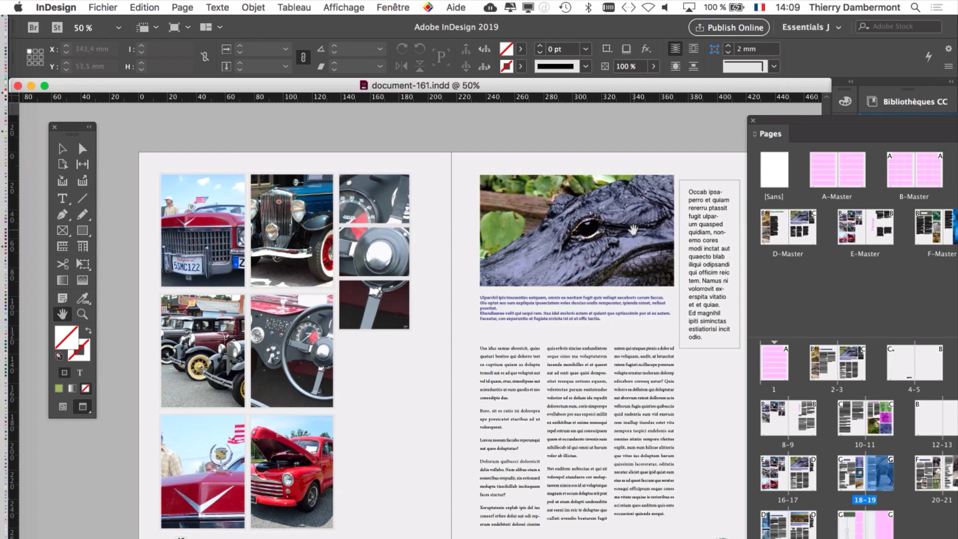
pyautogui.moveTo(622, 242); pyautogui.dragTo(598, 218)
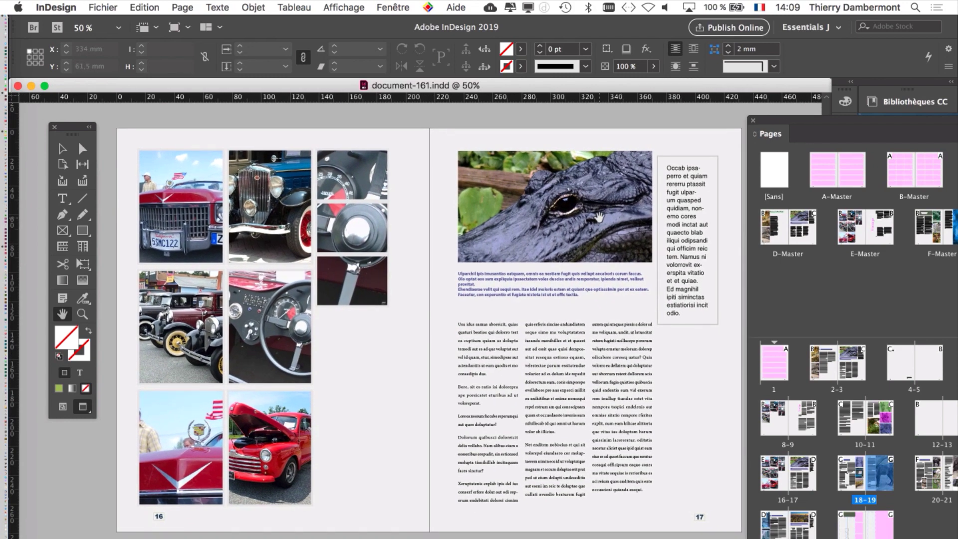
pyautogui.moveTo(460, 224); pyautogui.dragTo(445, 213)
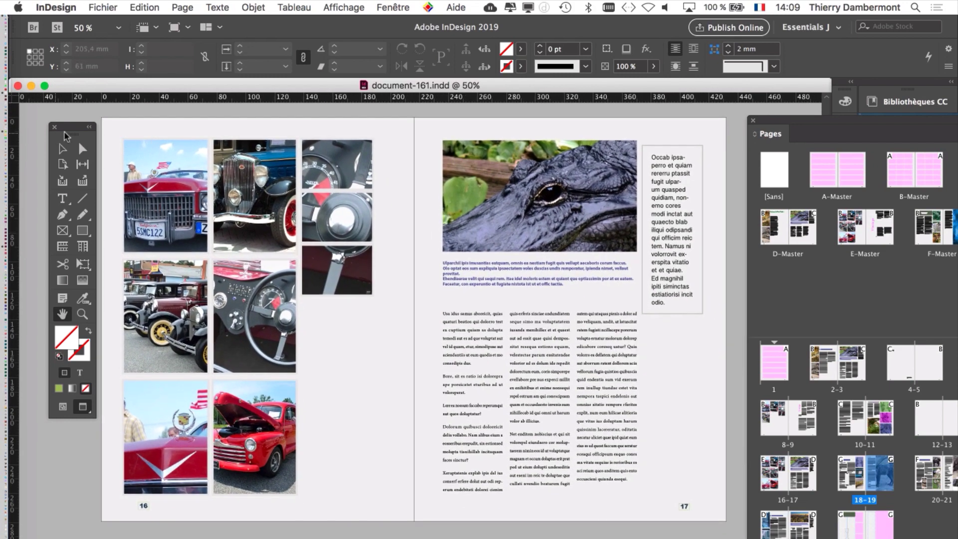
# Rearrange the Tools and Pages panels so every master is visible, and examine the A-Master, B-Master and C-Master grids.
pyautogui.moveTo(76, 131); pyautogui.dragTo(60, 124)
pyautogui.moveTo(542, 140); pyautogui.dragTo(533, 150)
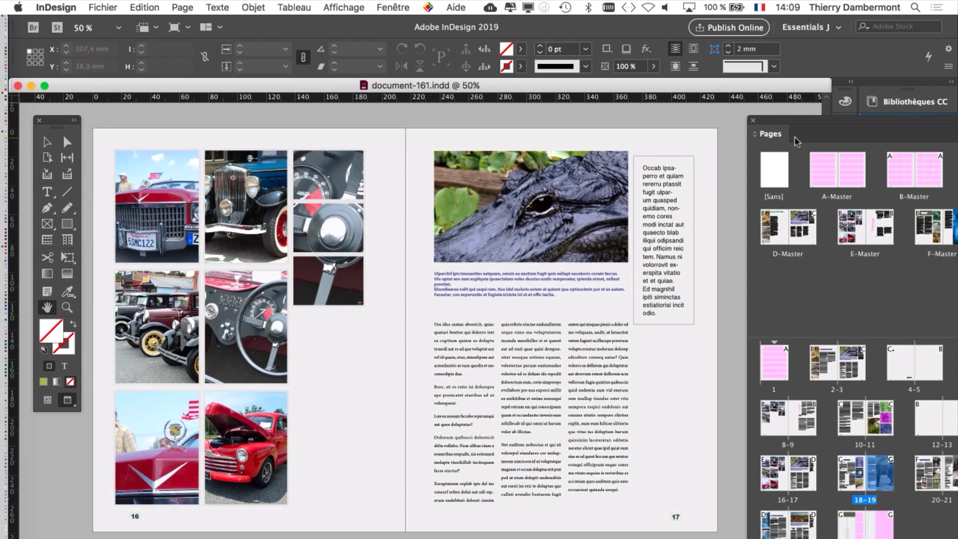
pyautogui.moveTo(797, 127); pyautogui.dragTo(669, 83)
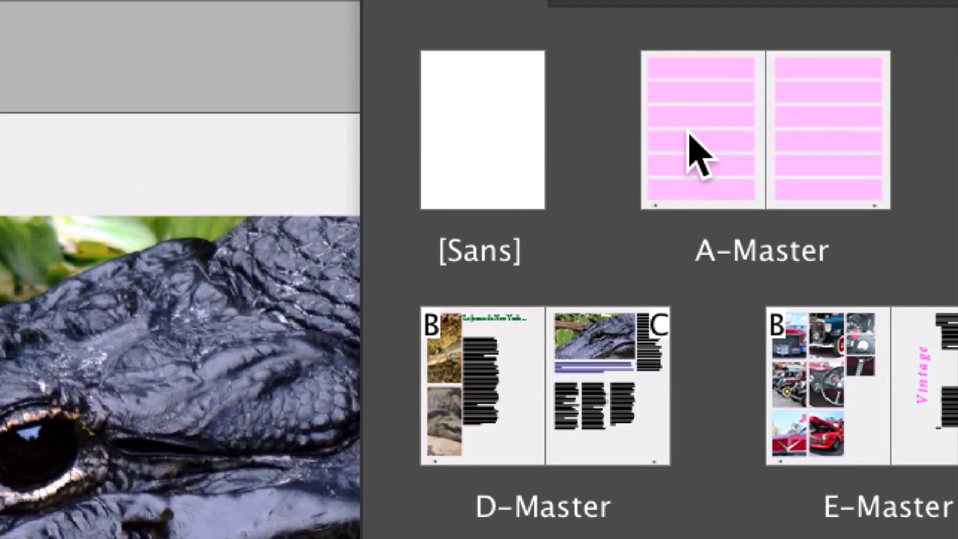
pyautogui.click(691, 142)
pyautogui.click(803, 112)
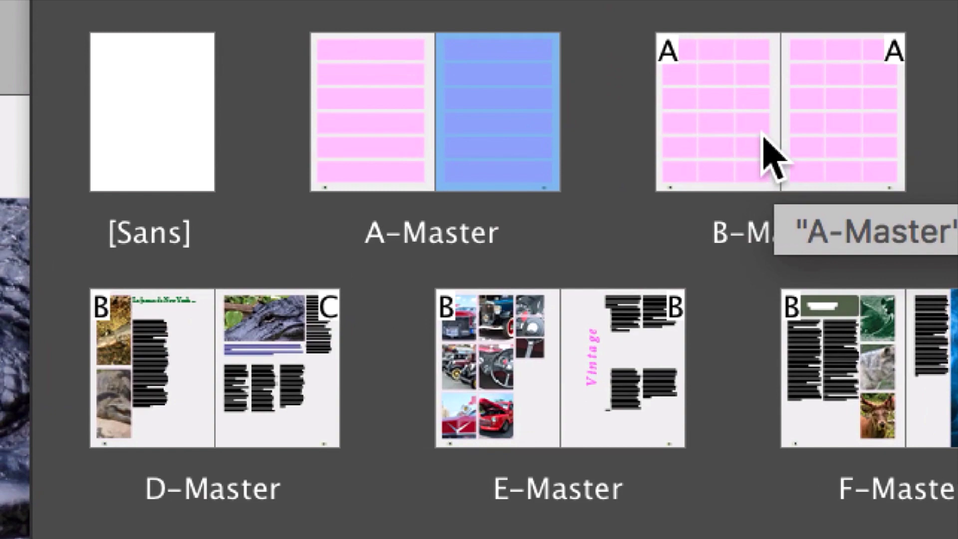
pyautogui.click(764, 154)
pyautogui.click(833, 152)
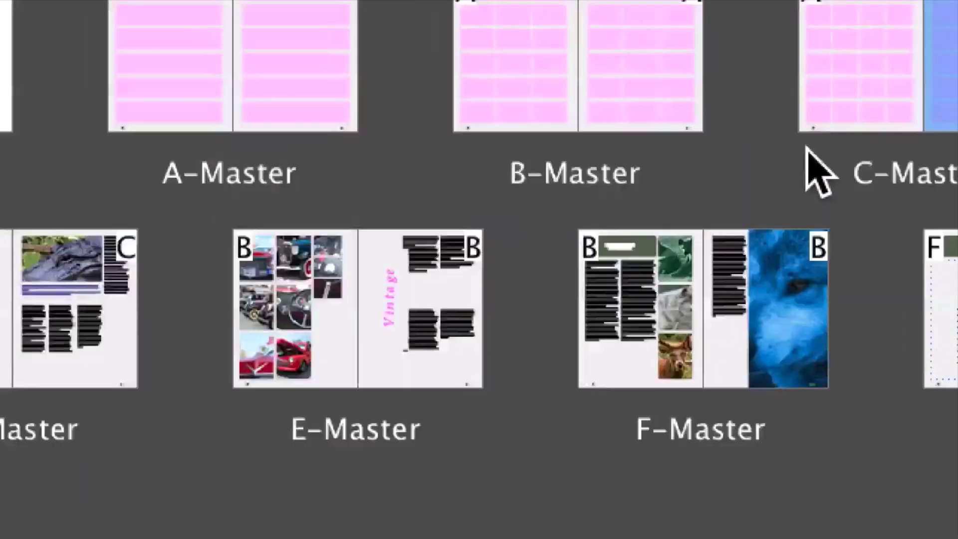
pyautogui.click(517, 82)
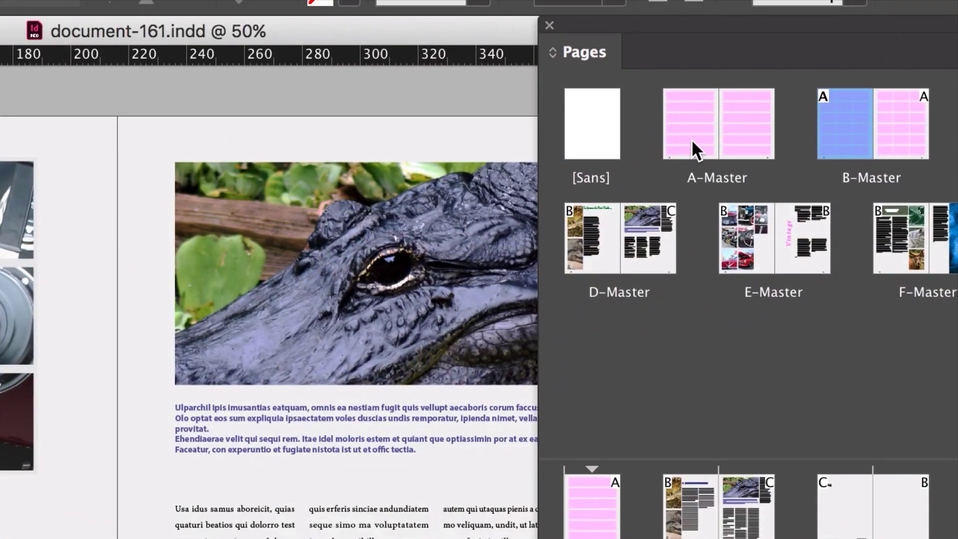
# Open the A-Master spread in Normal view mode, with the Pages panel moved aside to uncover more of it.
pyautogui.click(692, 142)
pyautogui.doubleClick(691, 139)
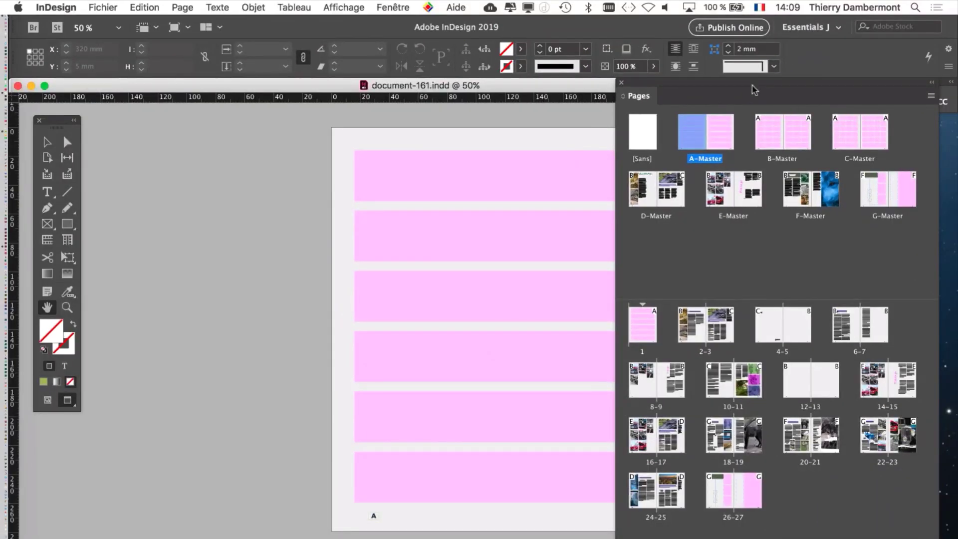
pyautogui.click(48, 402)
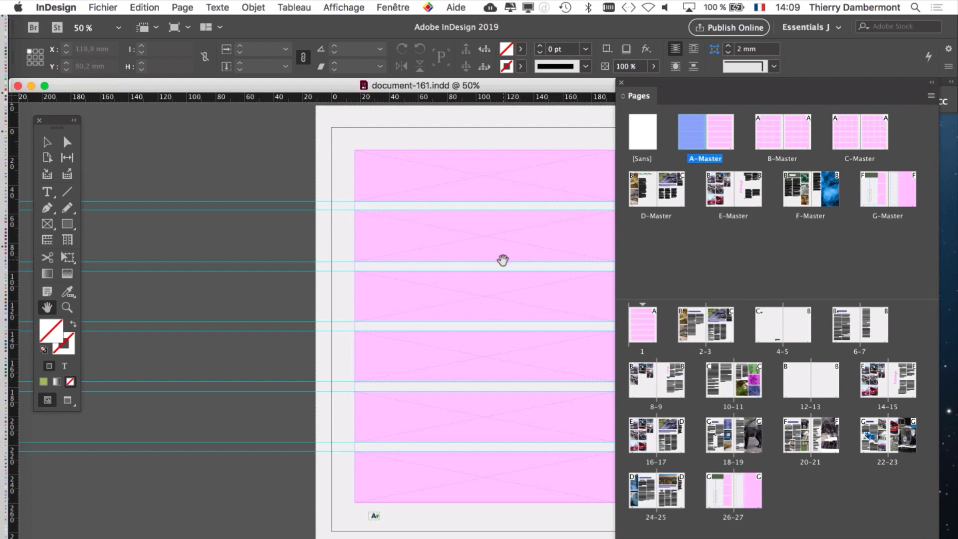
pyautogui.moveTo(503, 260); pyautogui.dragTo(370, 253)
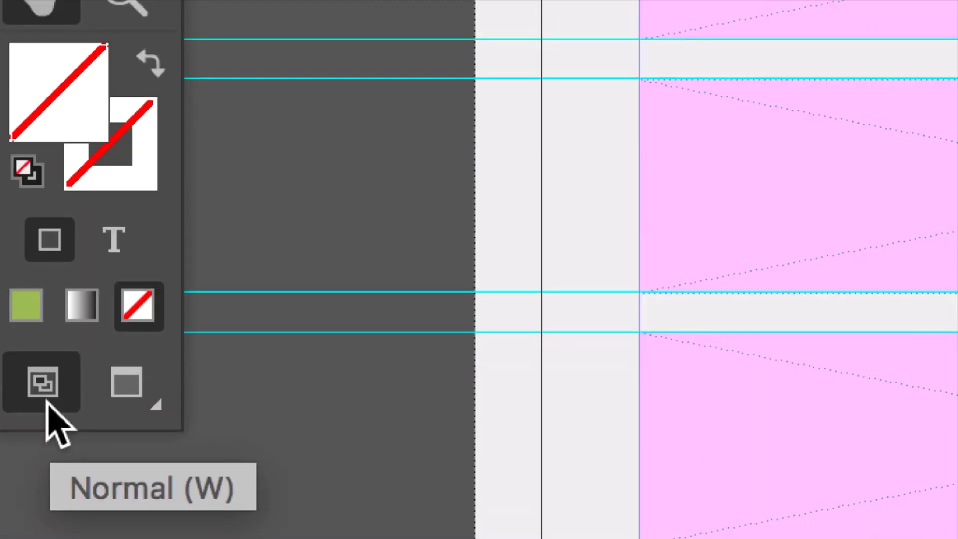
pyautogui.click(113, 391)
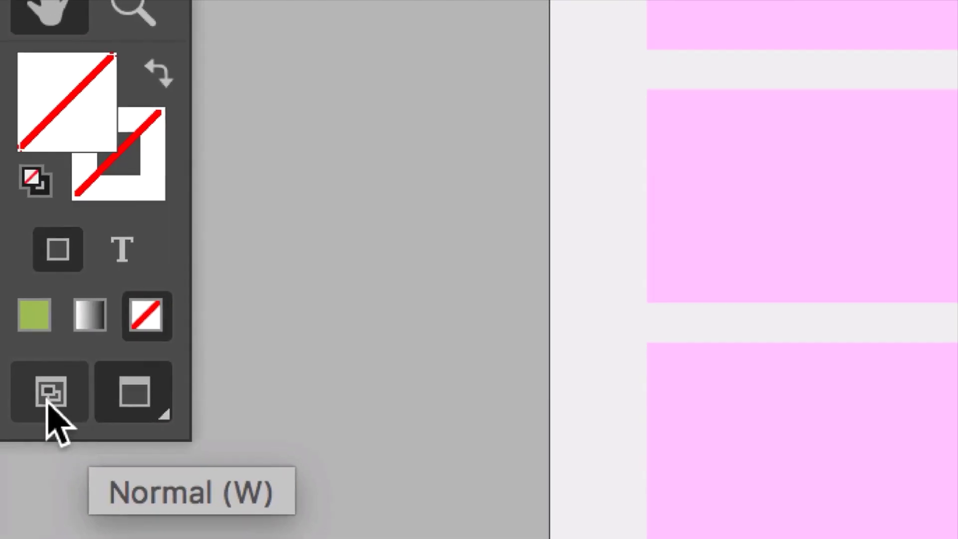
pyautogui.click(48, 403)
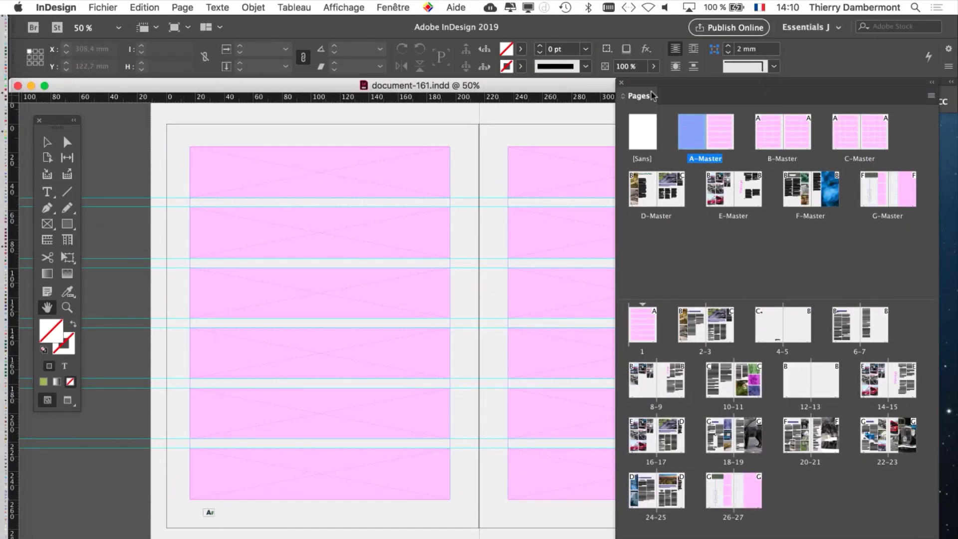
pyautogui.moveTo(653, 87); pyautogui.dragTo(687, 90)
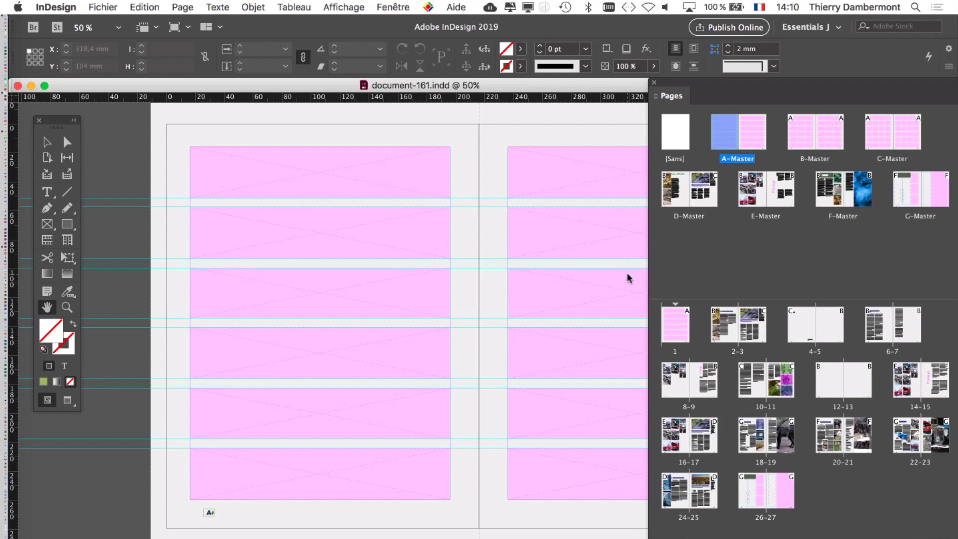
# Show the Calques panel clear of the masters and create a new layer directly above the habillage layer.
pyautogui.click(401, 6)
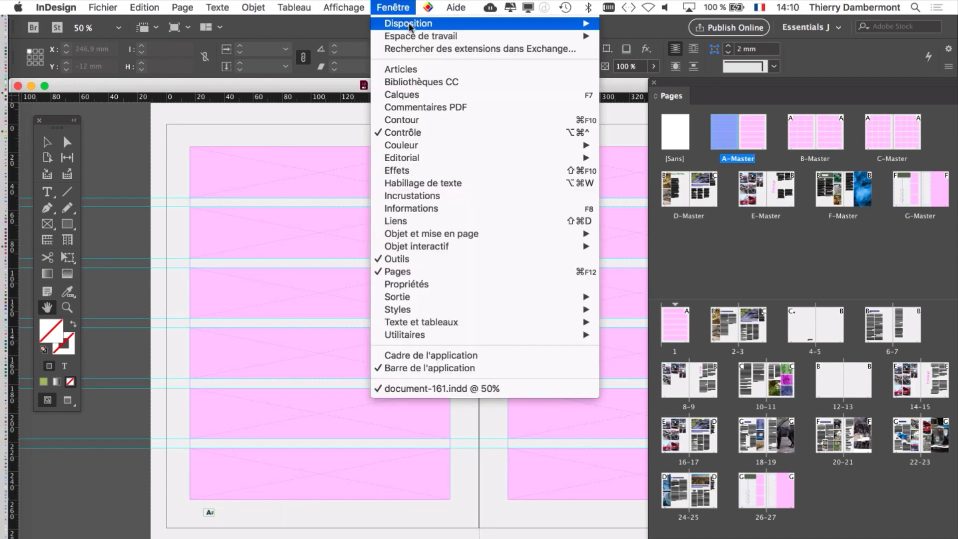
pyautogui.click(437, 94)
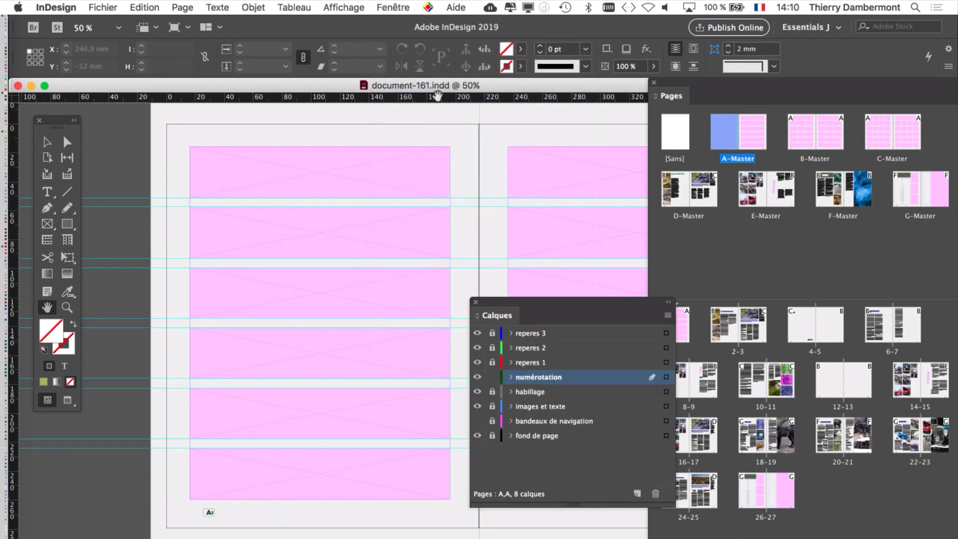
pyautogui.moveTo(538, 305); pyautogui.dragTo(567, 193)
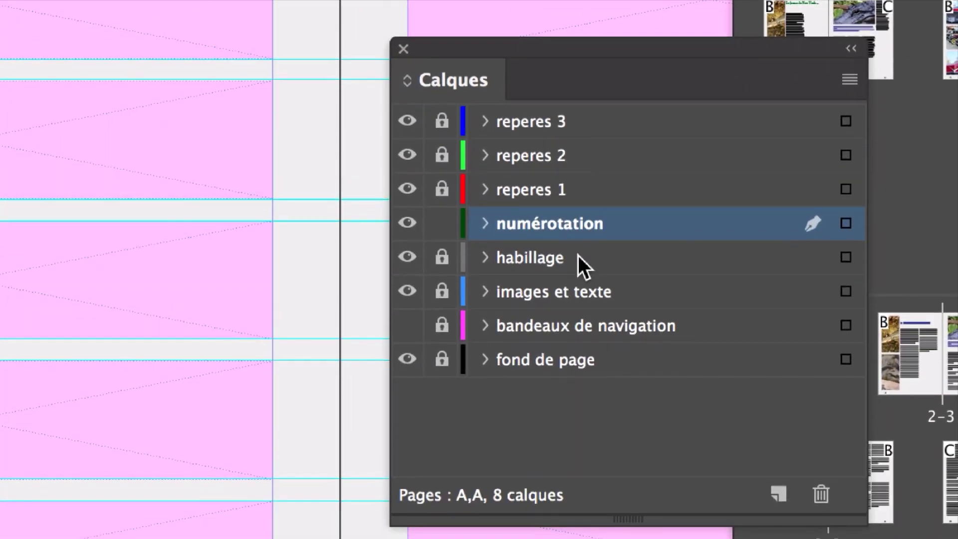
pyautogui.click(604, 402)
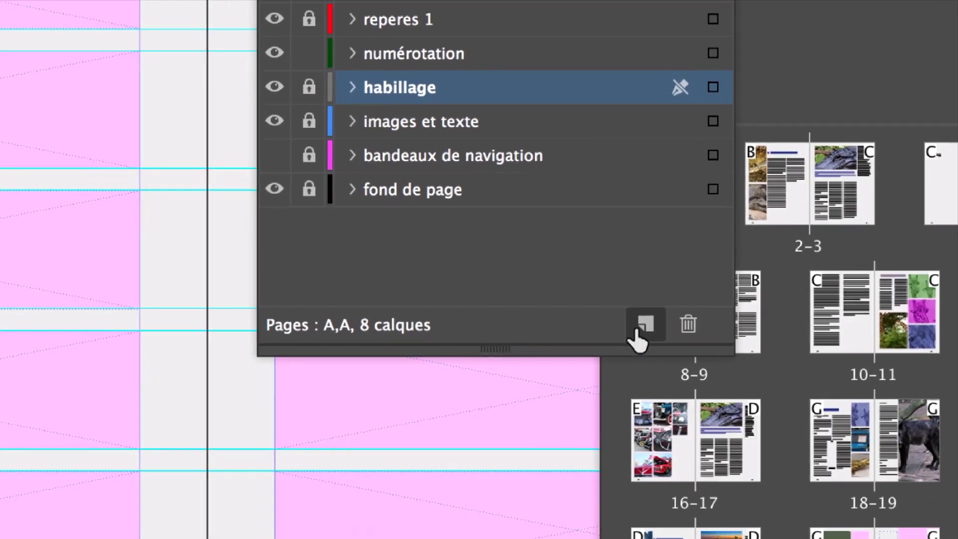
pyautogui.click(637, 330)
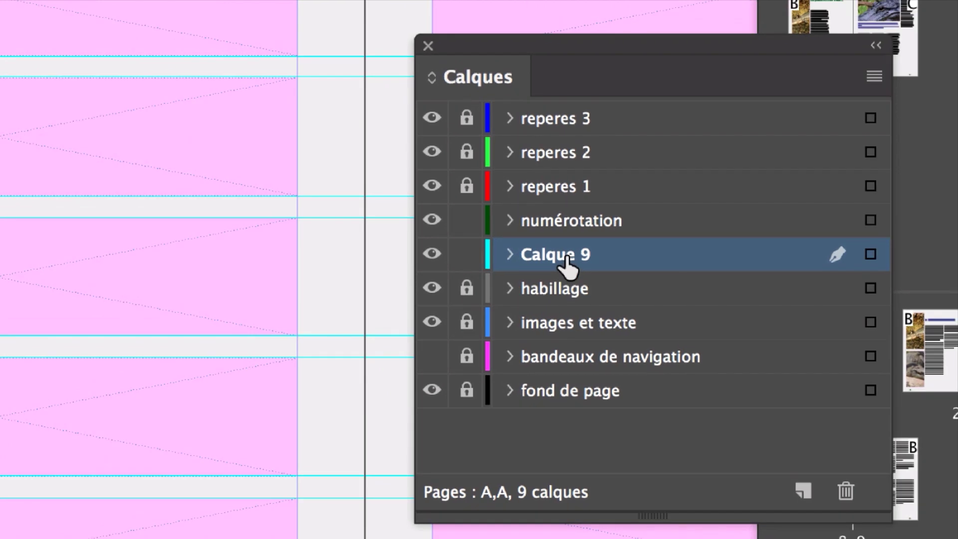
# Rename the new layer as "filet de dessus de page".
pyautogui.doubleClick(566, 255)
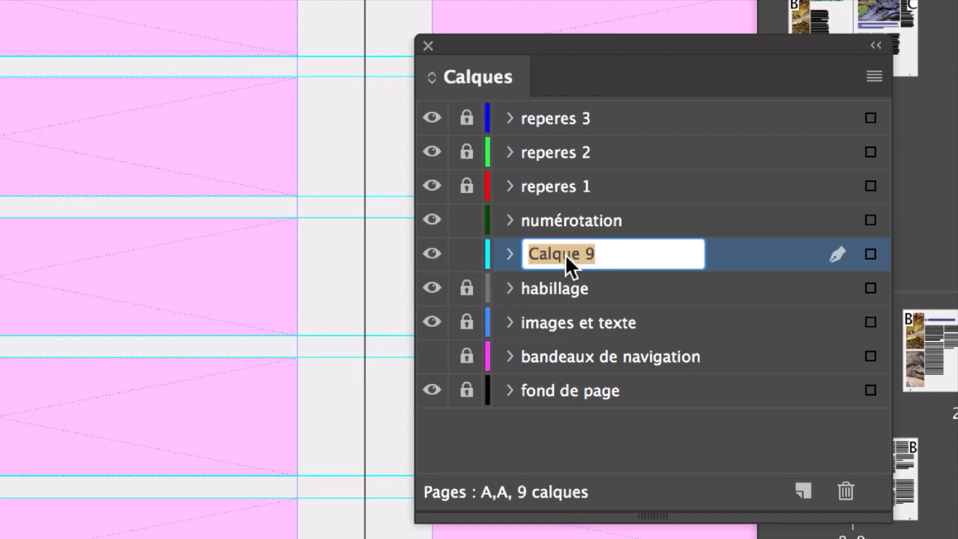
pyautogui.write('filt')
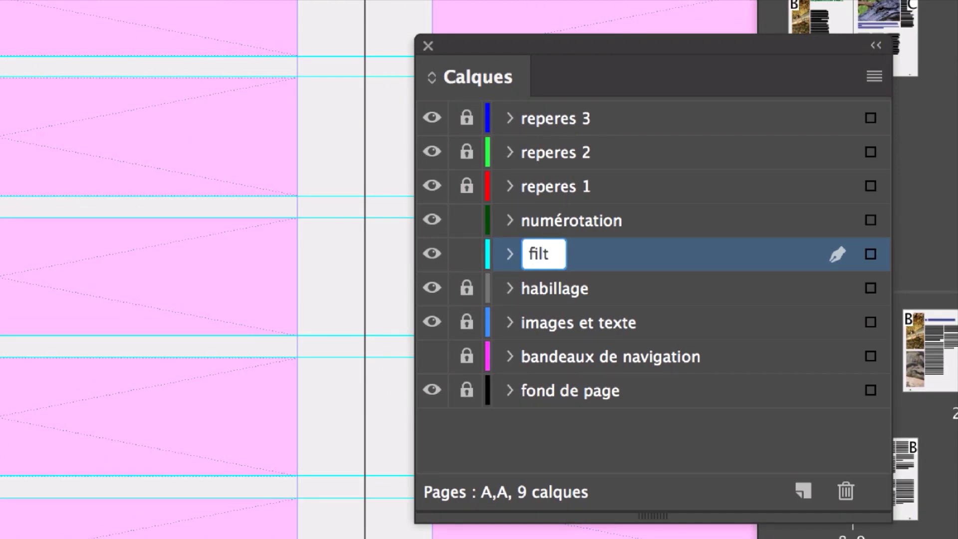
pyautogui.press('BackSpace')
pyautogui.press('Return')
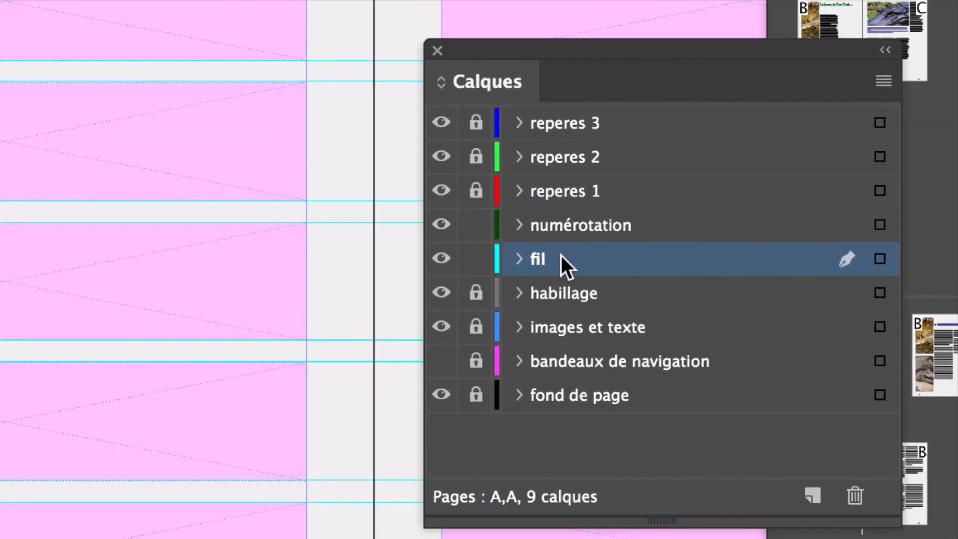
pyautogui.doubleClick(558, 257)
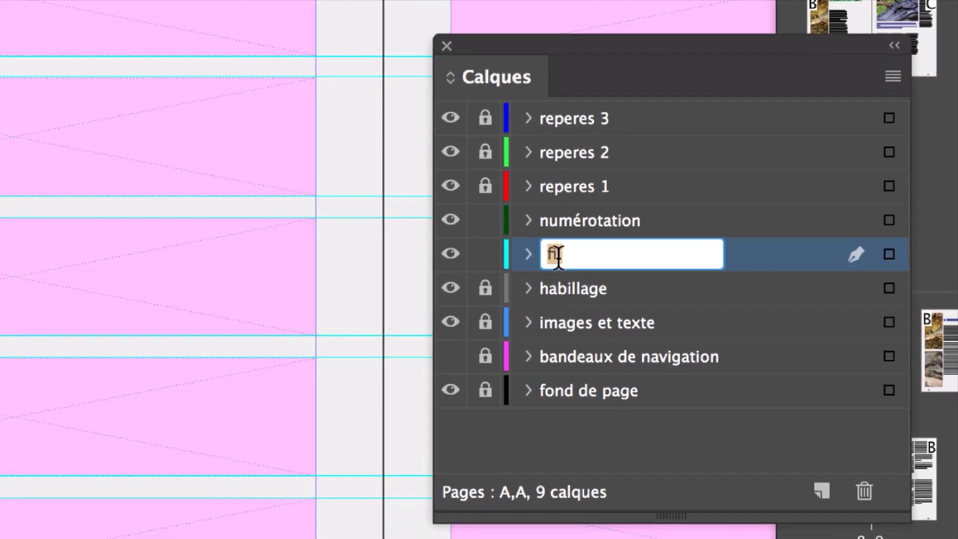
pyautogui.click(558, 256)
pyautogui.write('et d')
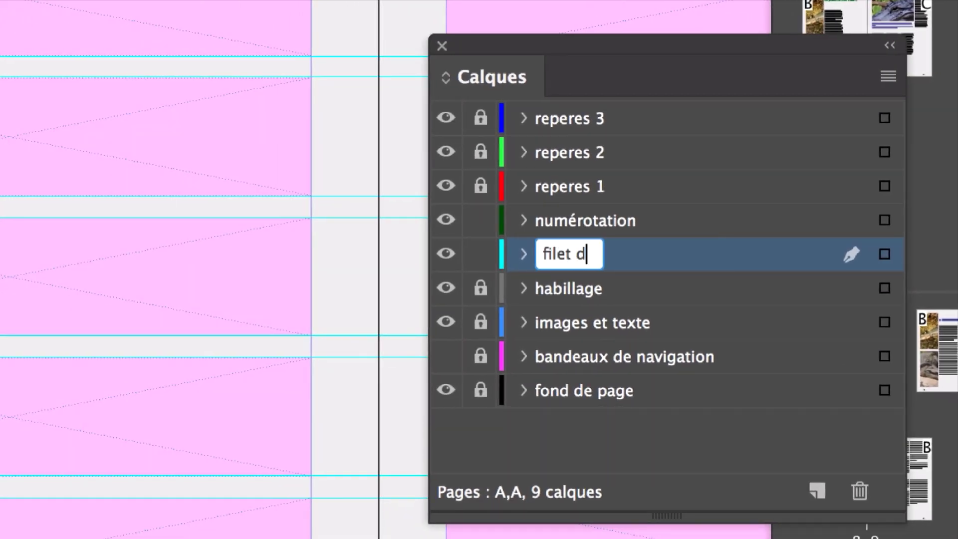
pyautogui.write('e dessus de page')
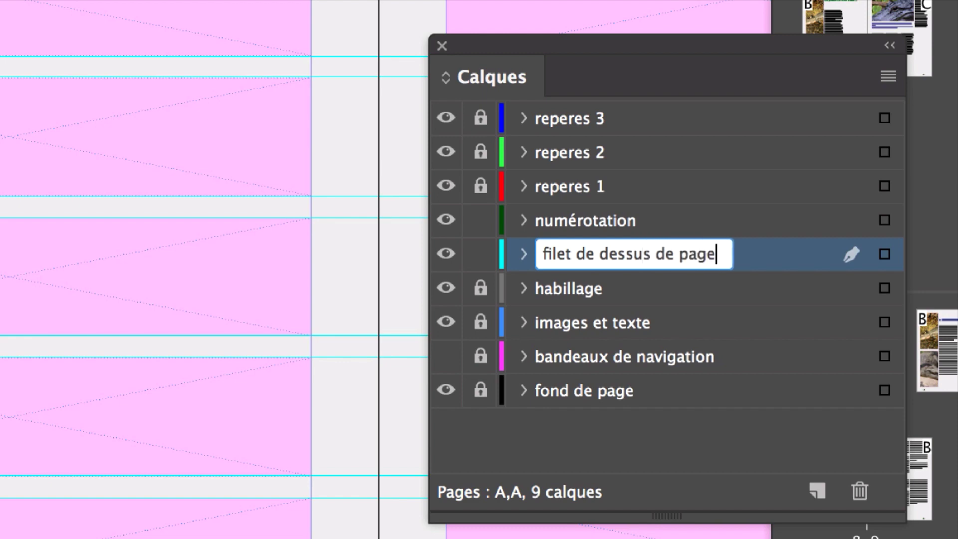
pyautogui.press('Return')
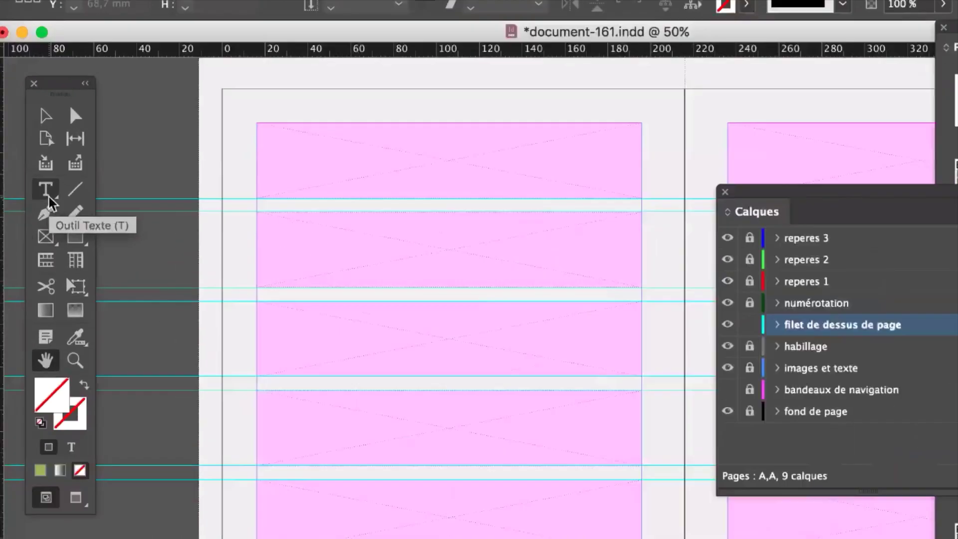
# Draw a text frame about 35 mm wide and 17.5 mm high across the upper edge of A-Master's left-hand page.
pyautogui.click(48, 194)
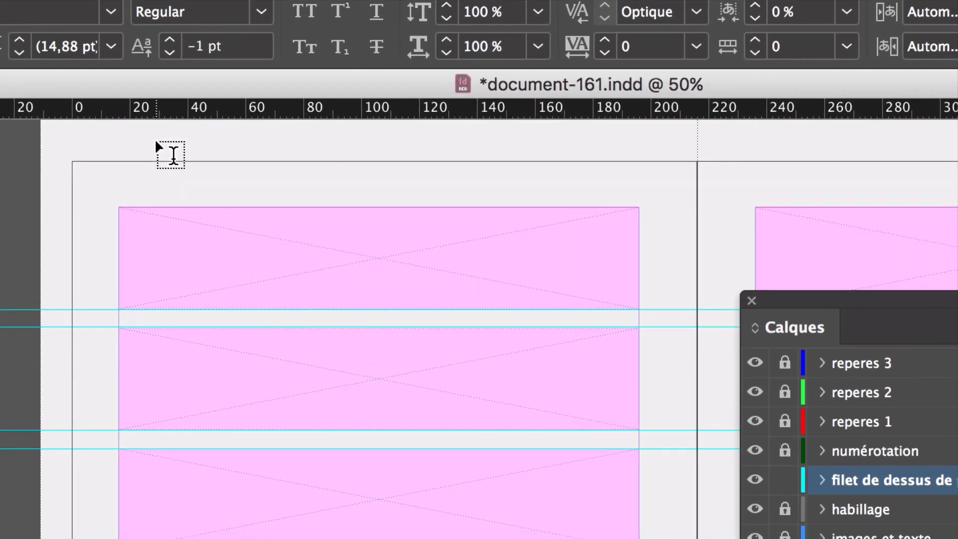
pyautogui.press('m')
pyautogui.moveTo(177, 94); pyautogui.dragTo(277, 142)
pyautogui.moveTo(190, 159); pyautogui.dragTo(190, 158)
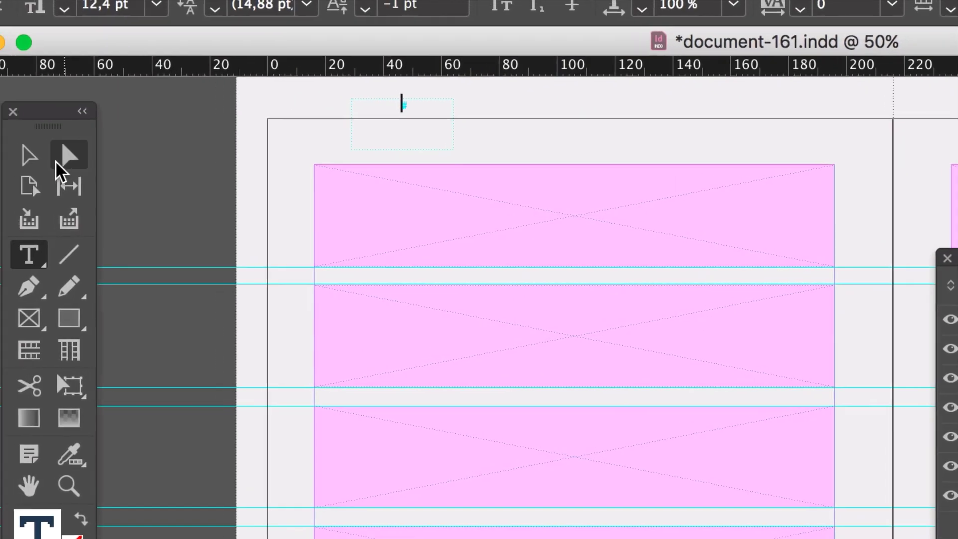
pyautogui.click(55, 160)
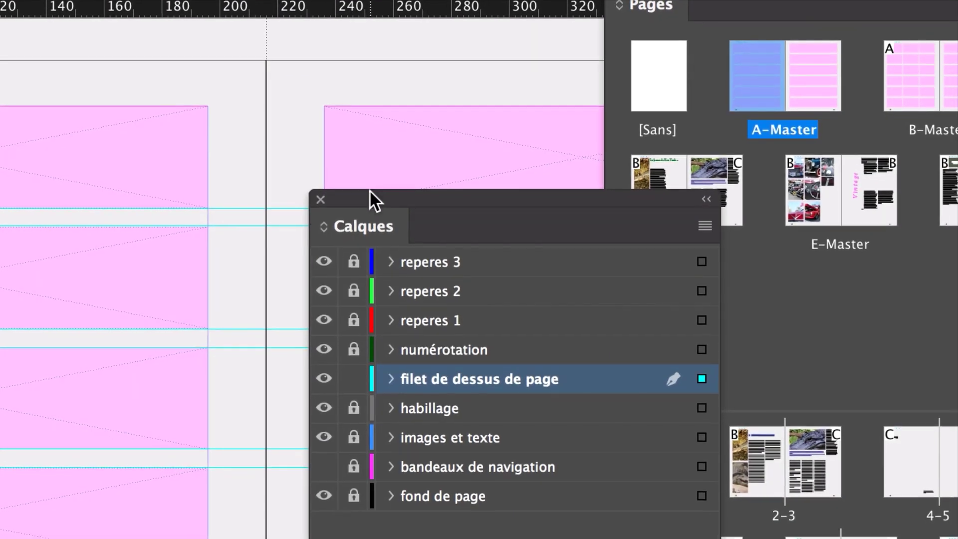
# Set the colour of the "filet de dessus de page" layer to Orange, with the Calques panel moved over the spread.
pyautogui.moveTo(787, 282); pyautogui.dragTo(412, 122)
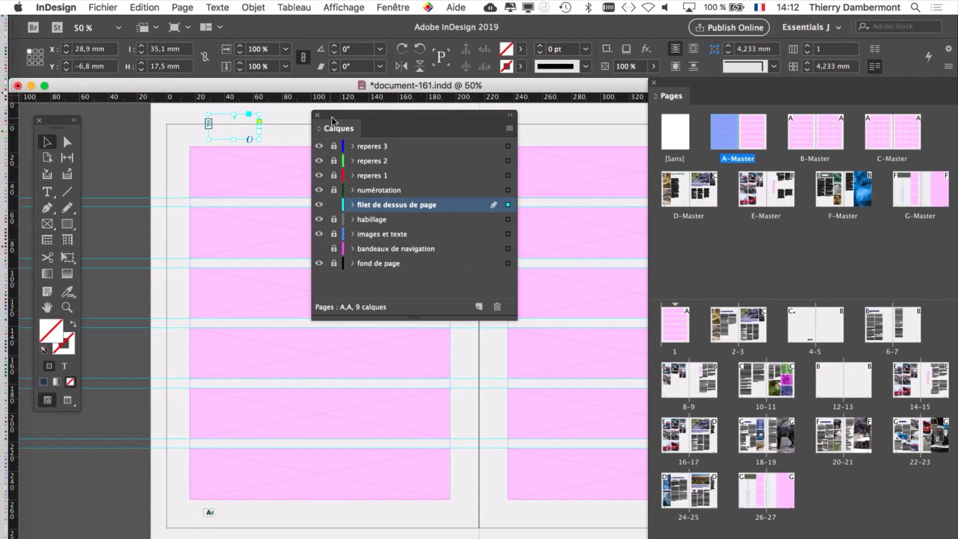
pyautogui.moveTo(331, 116); pyautogui.dragTo(391, 121)
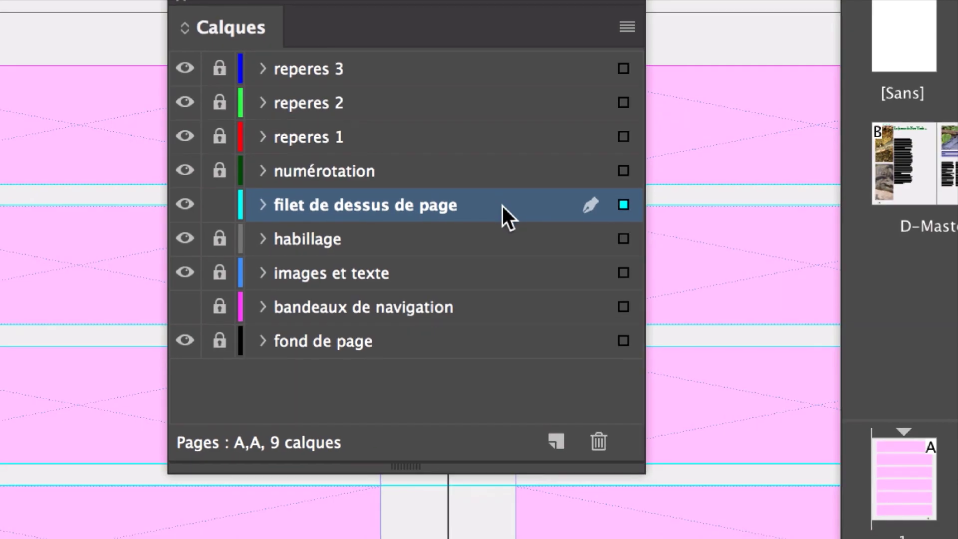
pyautogui.doubleClick(502, 206)
pyautogui.click(493, 373)
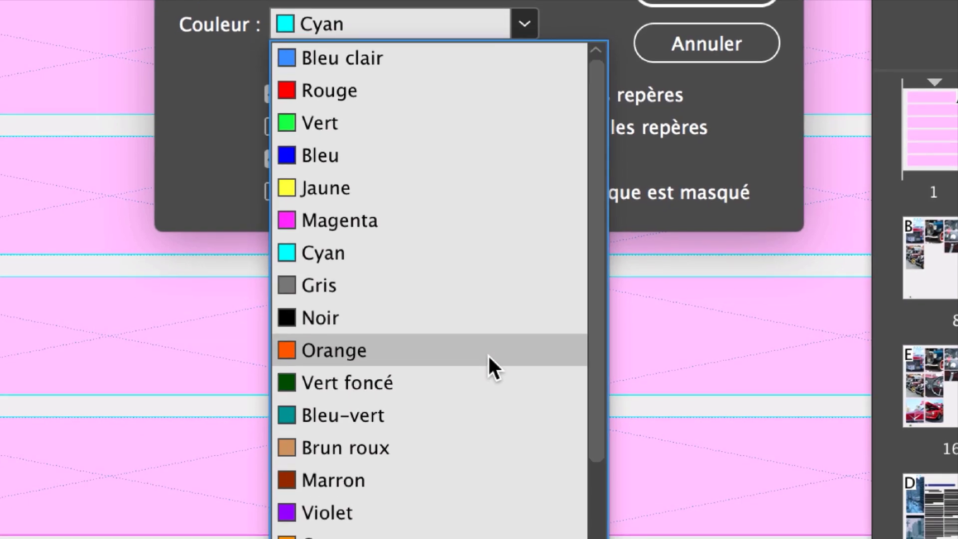
pyautogui.click(488, 399)
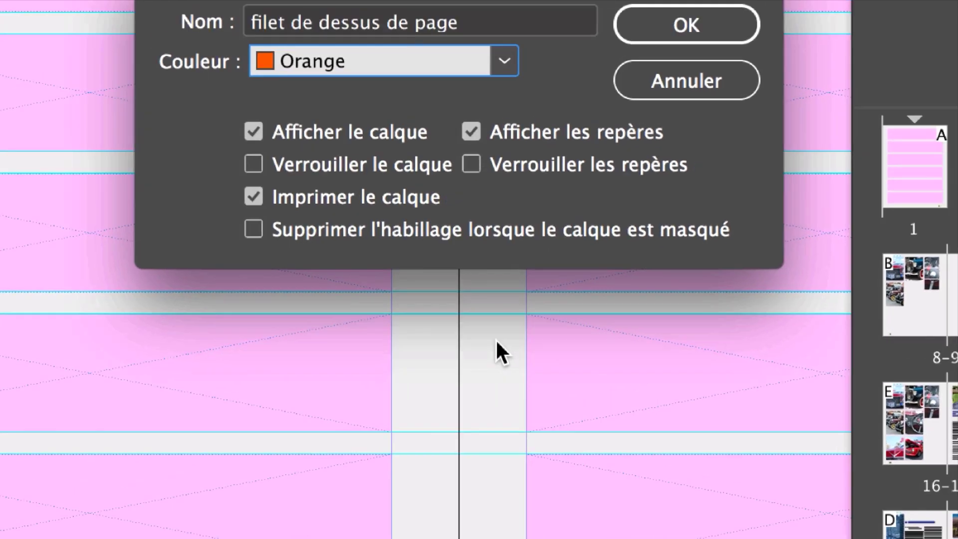
pyautogui.click(548, 248)
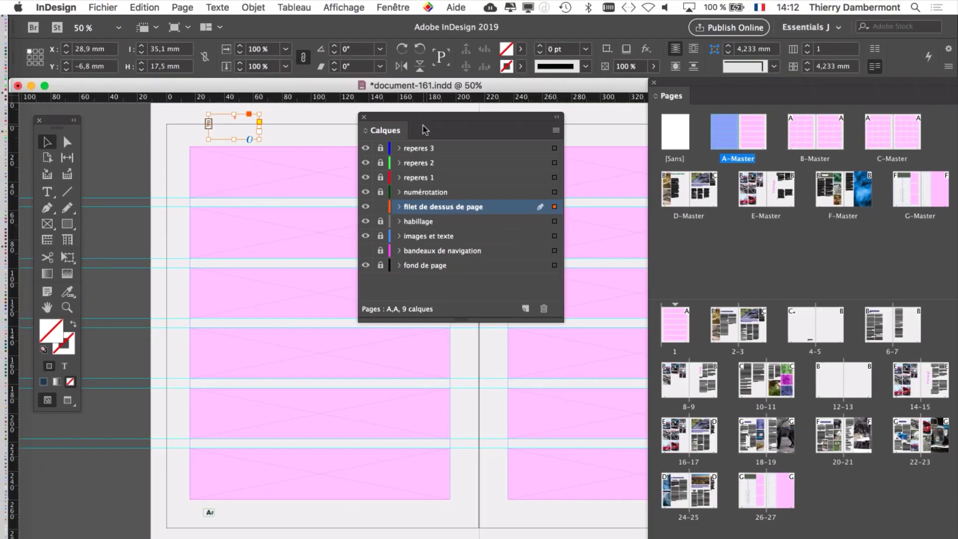
# Enlarge the text frame to about 23 mm high, reaching the top margin, widen it towards the spine, and display the master in preview mode.
pyautogui.moveTo(425, 123); pyautogui.dragTo(509, 252)
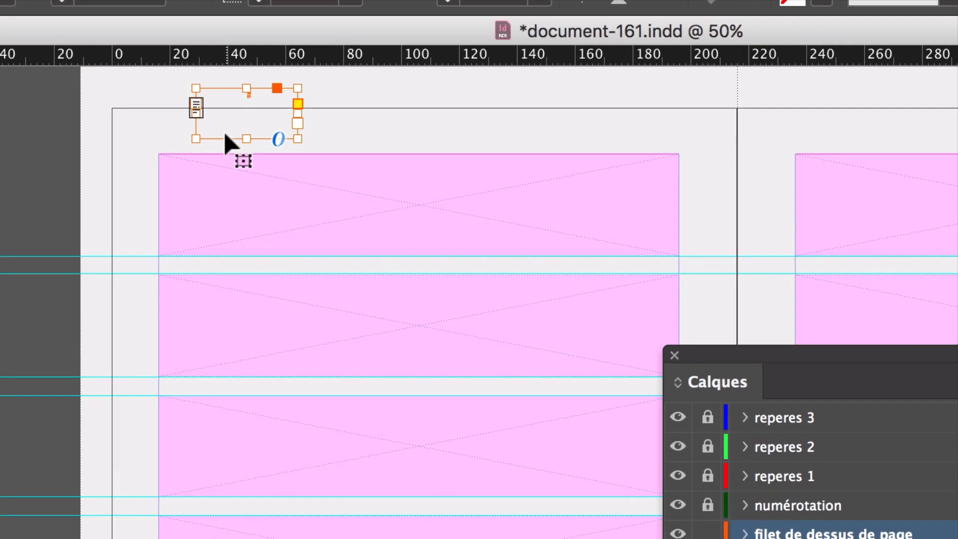
pyautogui.moveTo(211, 135)
pyautogui.mouseDown()
pyautogui.moveTo(208, 144)
pyautogui.moveTo(218, 137)
pyautogui.mouseUp()
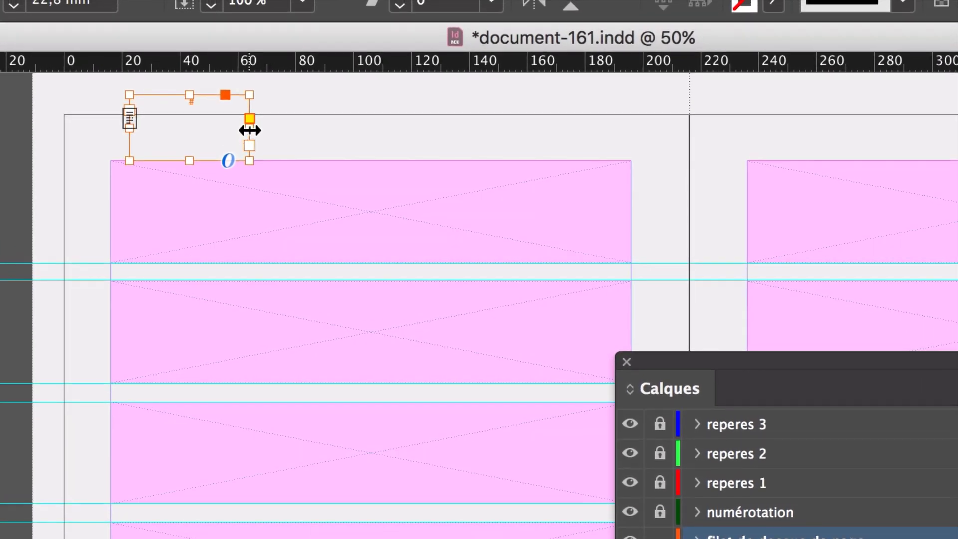
pyautogui.moveTo(315, 113); pyautogui.dragTo(412, 126)
pyautogui.moveTo(281, 135); pyautogui.dragTo(451, 148)
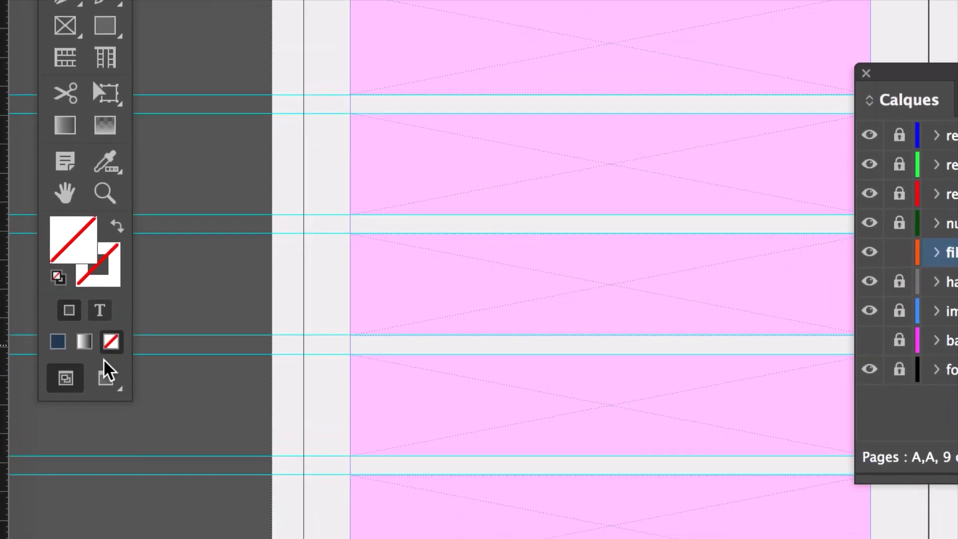
pyautogui.click(108, 358)
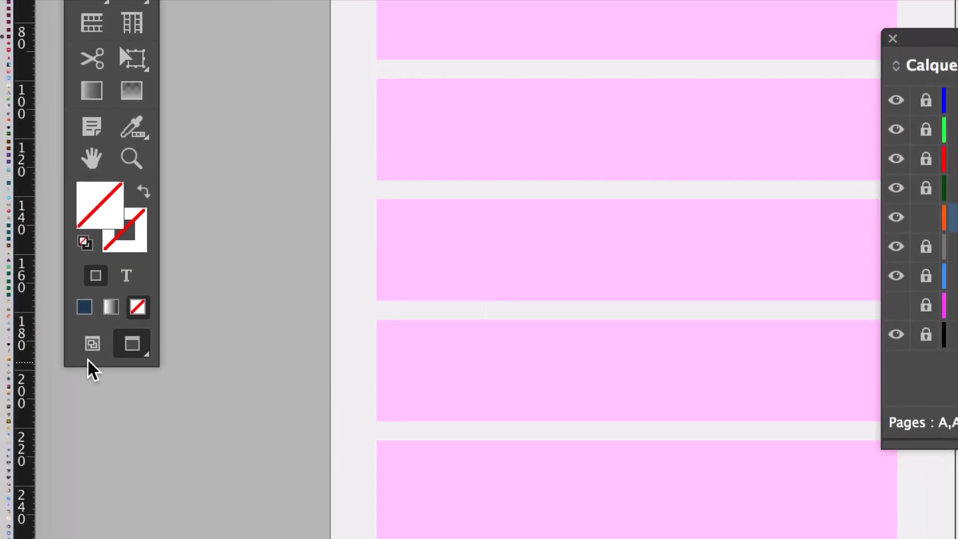
# Return the master to normal display and widen the header text frame to about 180 mm, spanning both side margins.
pyautogui.click(89, 357)
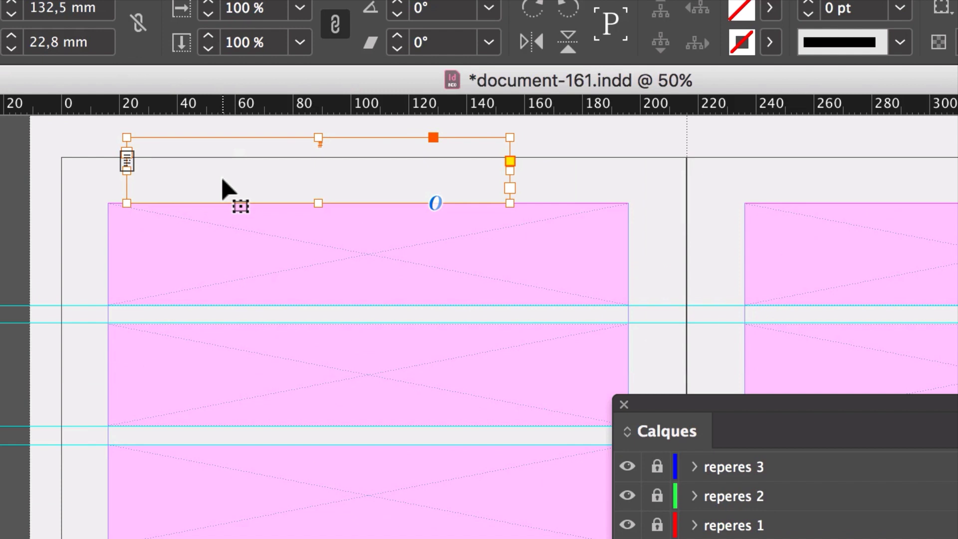
pyautogui.moveTo(127, 173); pyautogui.dragTo(122, 176)
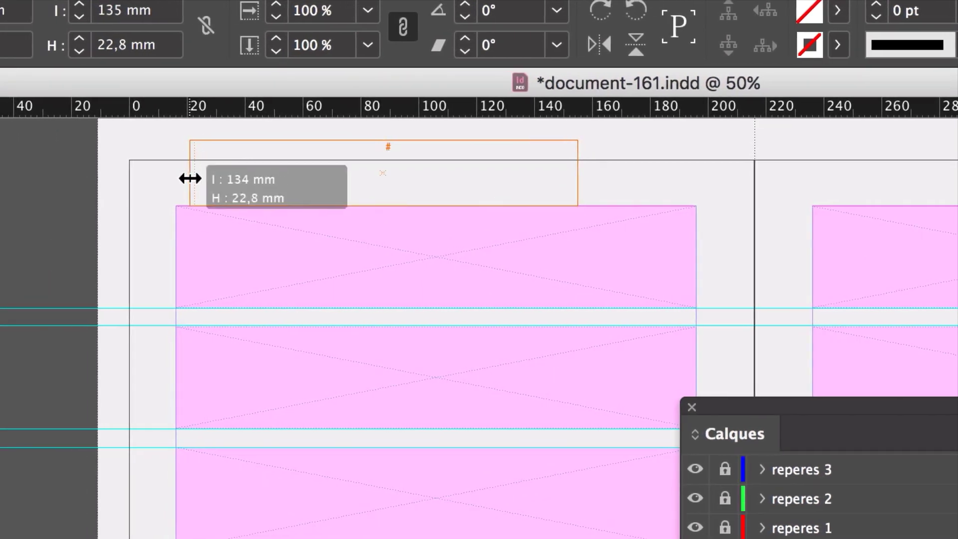
pyautogui.moveTo(190, 178); pyautogui.dragTo(184, 179)
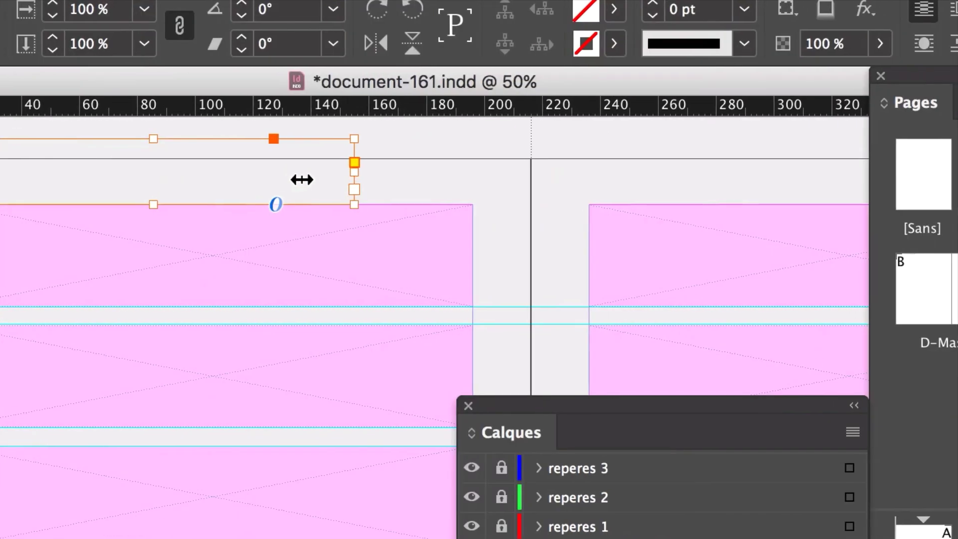
pyautogui.moveTo(353, 180)
pyautogui.mouseDown()
pyautogui.moveTo(445, 179)
pyautogui.moveTo(359, 181)
pyautogui.mouseUp()
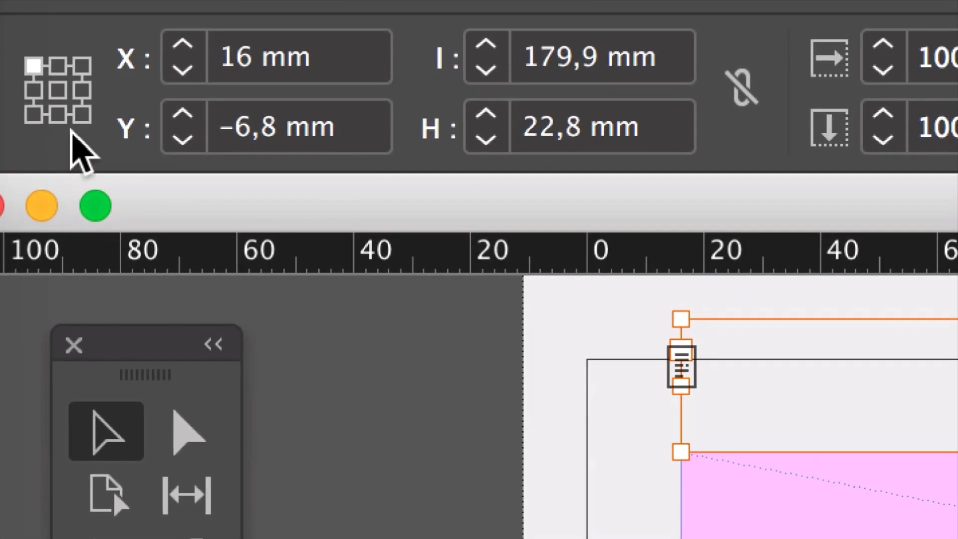
# Set the header frame's reference point to the centre of its bottom edge, trying the bottom corners as well.
pyautogui.click(81, 116)
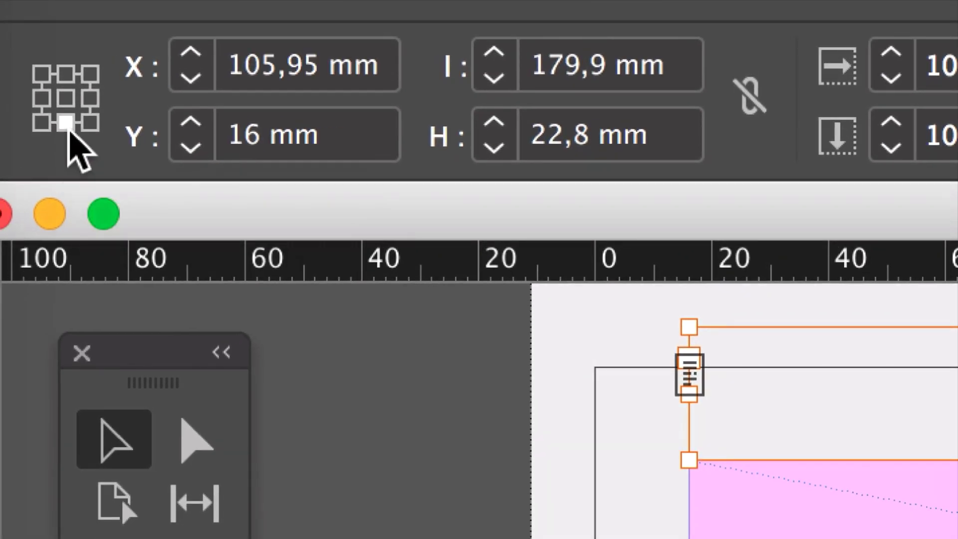
pyautogui.click(49, 124)
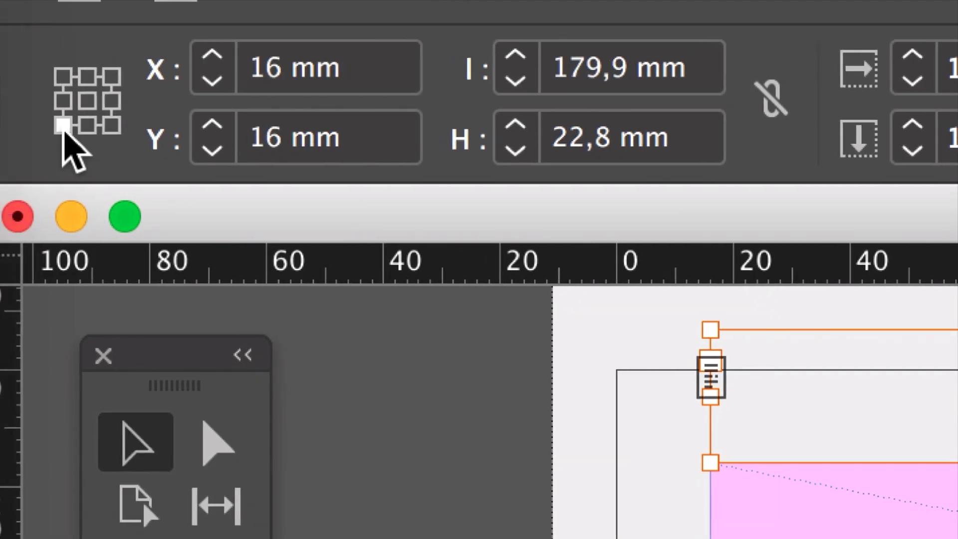
pyautogui.click(73, 125)
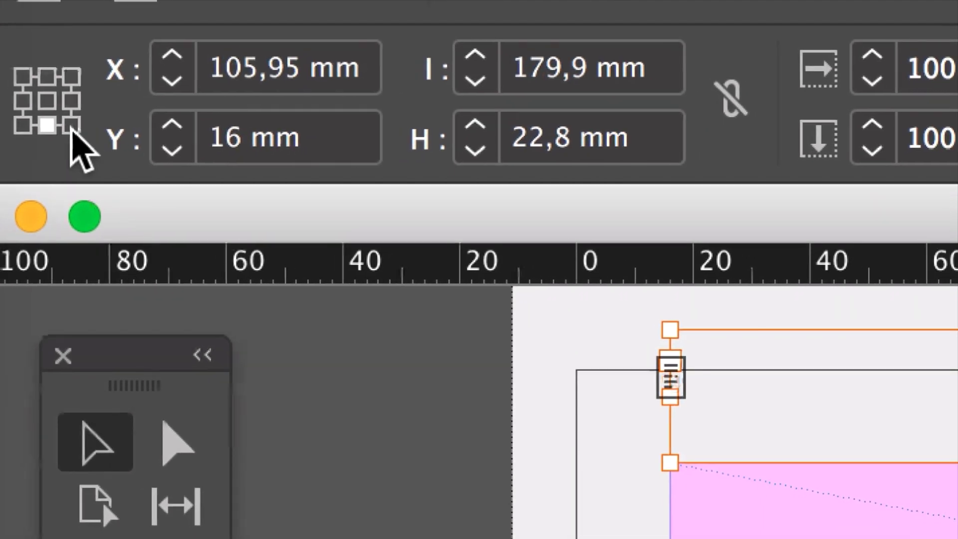
pyautogui.click(67, 129)
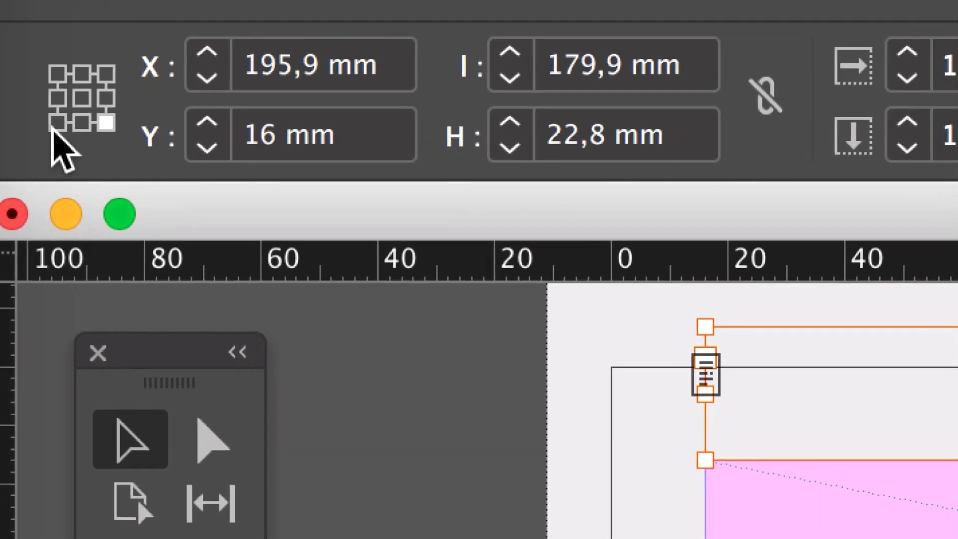
pyautogui.click(90, 43)
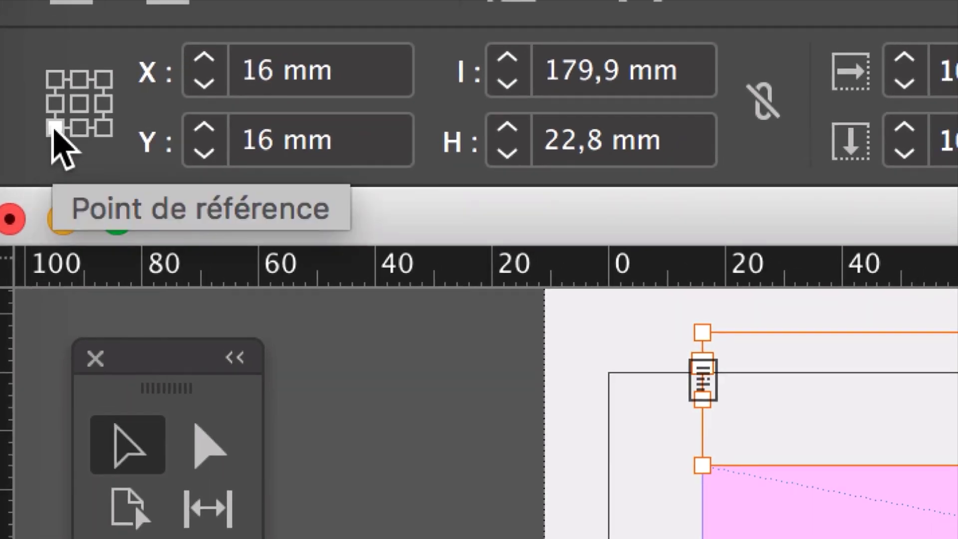
pyautogui.click(113, 42)
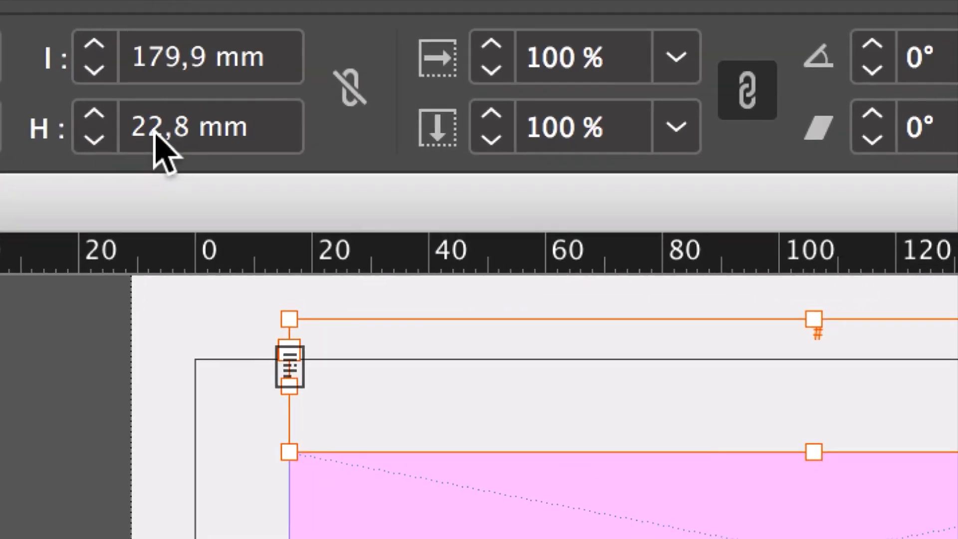
# Set the header text frame's height to 10 mm.
pyautogui.click(576, 146)
pyautogui.moveTo(164, 135); pyautogui.dragTo(88, 132)
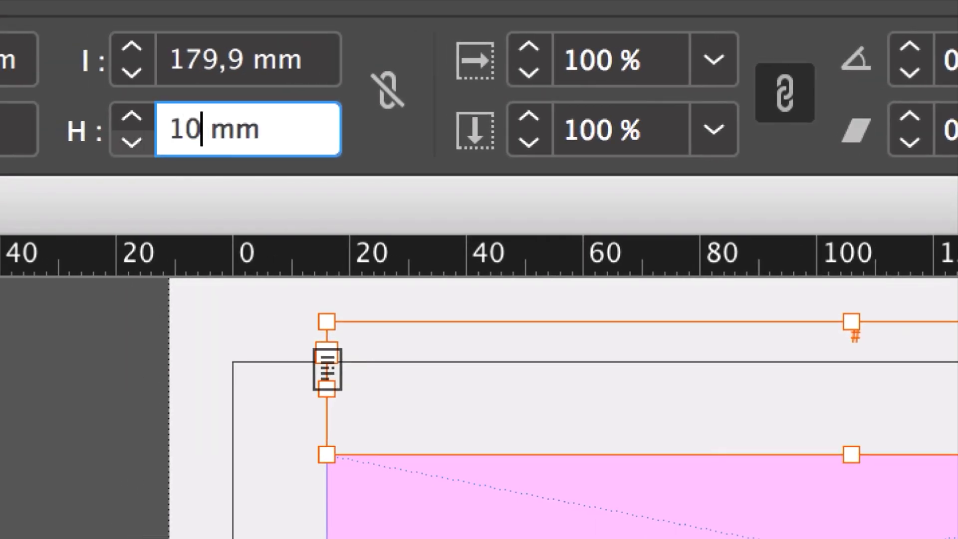
pyautogui.write('10')
pyautogui.press('Tab')
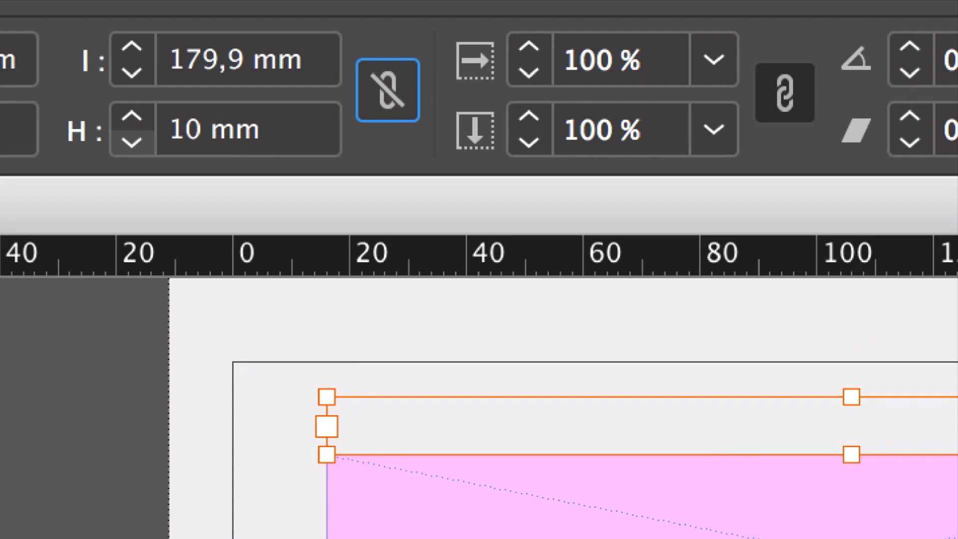
pyautogui.click(197, 138)
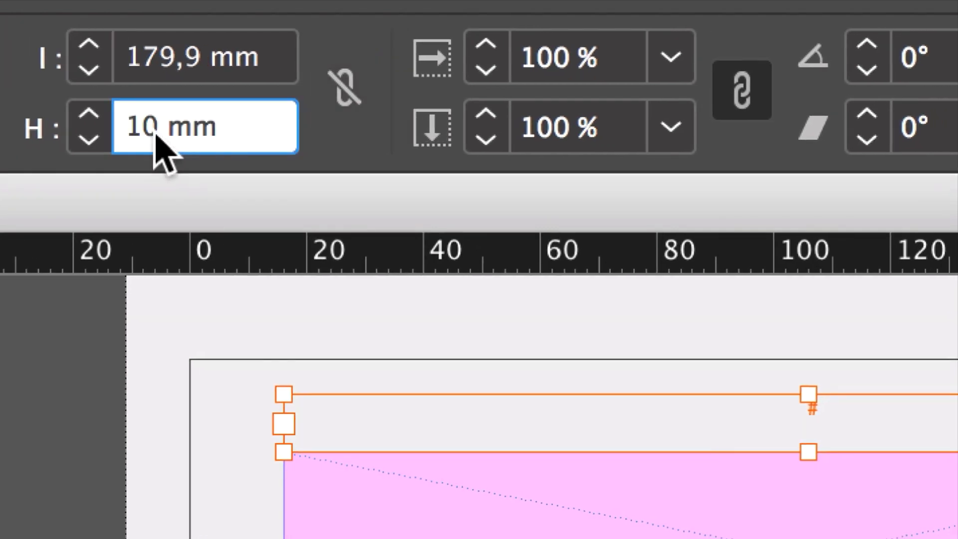
pyautogui.moveTo(155, 134); pyautogui.dragTo(150, 133)
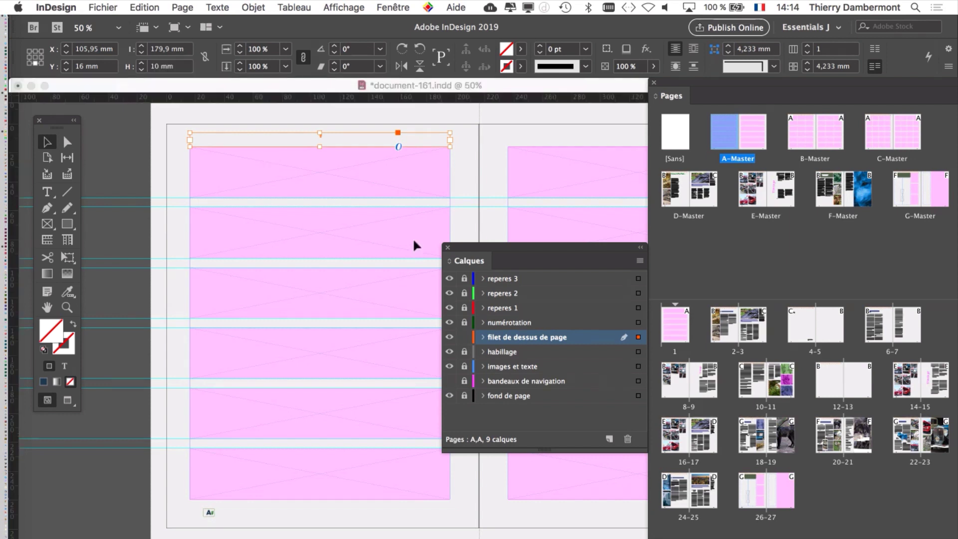
# Move the Pages and Calques panels clear of the header frame and display the document's object styles.
pyautogui.scroll(1, 303, 145)
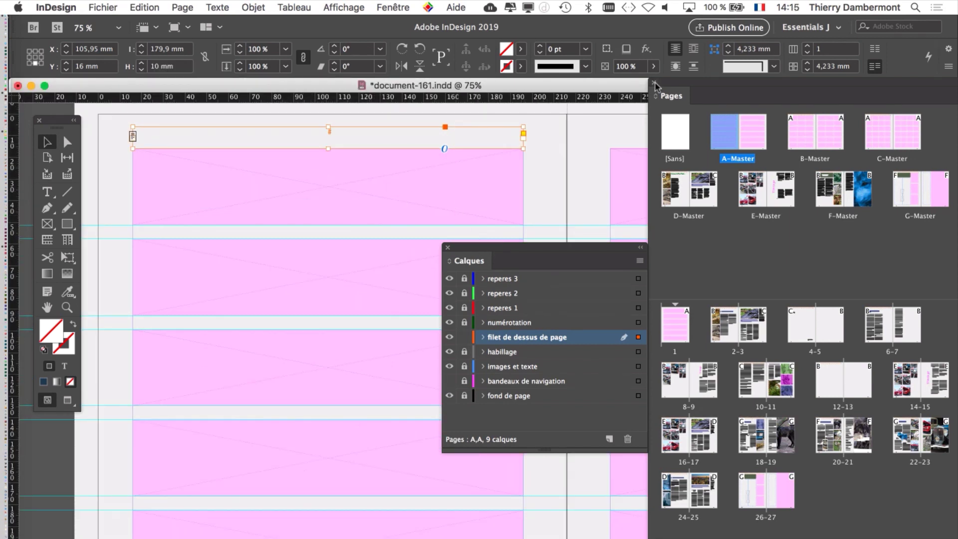
pyautogui.moveTo(662, 87); pyautogui.dragTo(779, 168)
pyautogui.moveTo(623, 252); pyautogui.dragTo(234, 448)
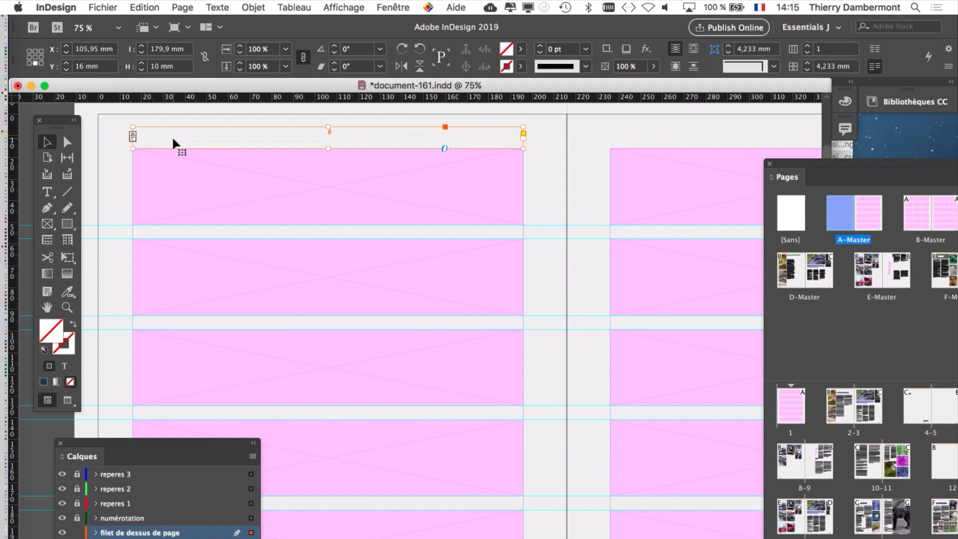
pyautogui.click(394, 5)
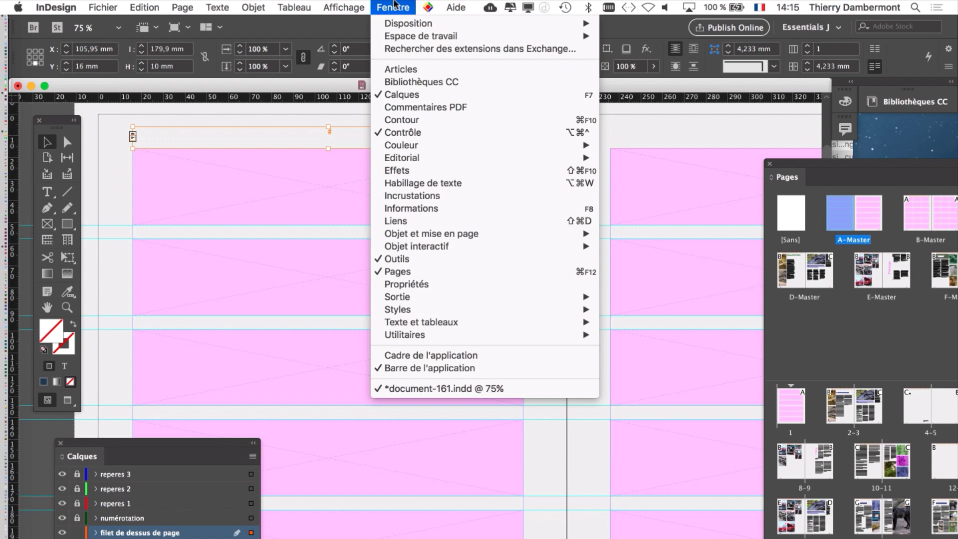
pyautogui.moveTo(598, 311)
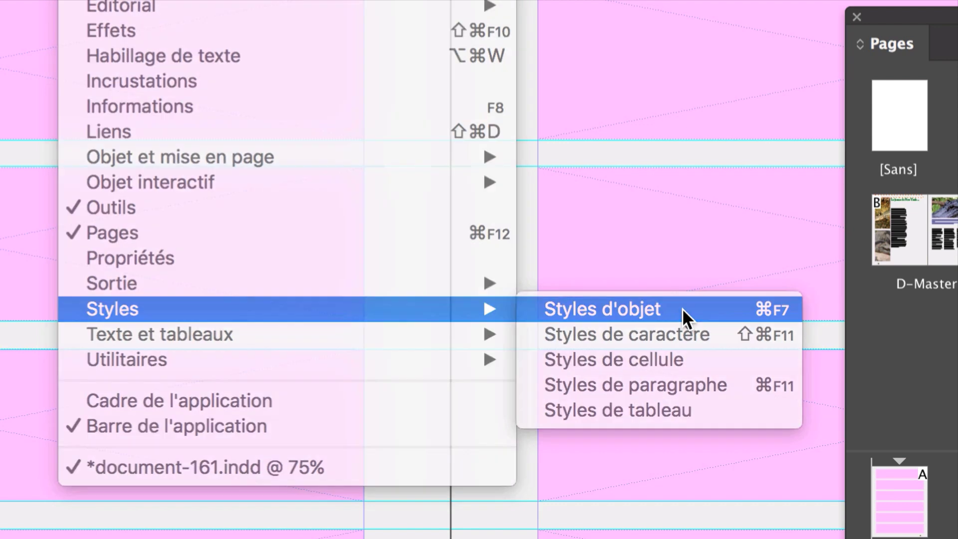
pyautogui.click(682, 307)
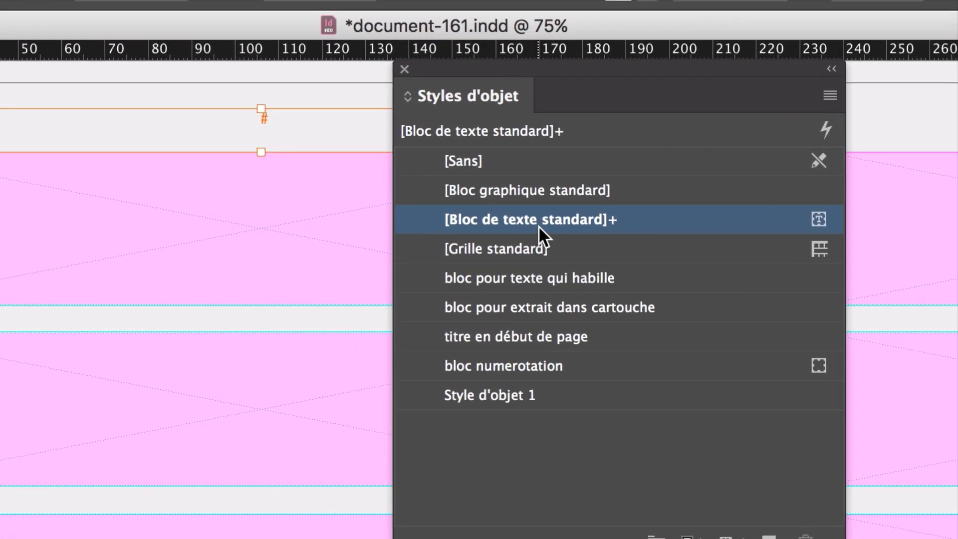
# Examine the overrides on the header frame's [Bloc de texte standard] object style, moving the Styles d'objet panel away from the frame.
pyautogui.moveTo(517, 202)
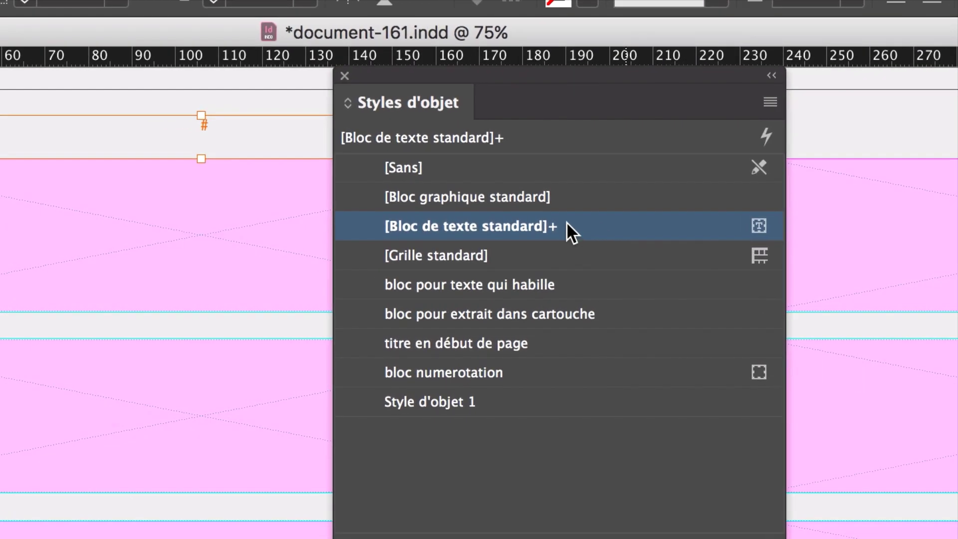
pyautogui.moveTo(557, 224)
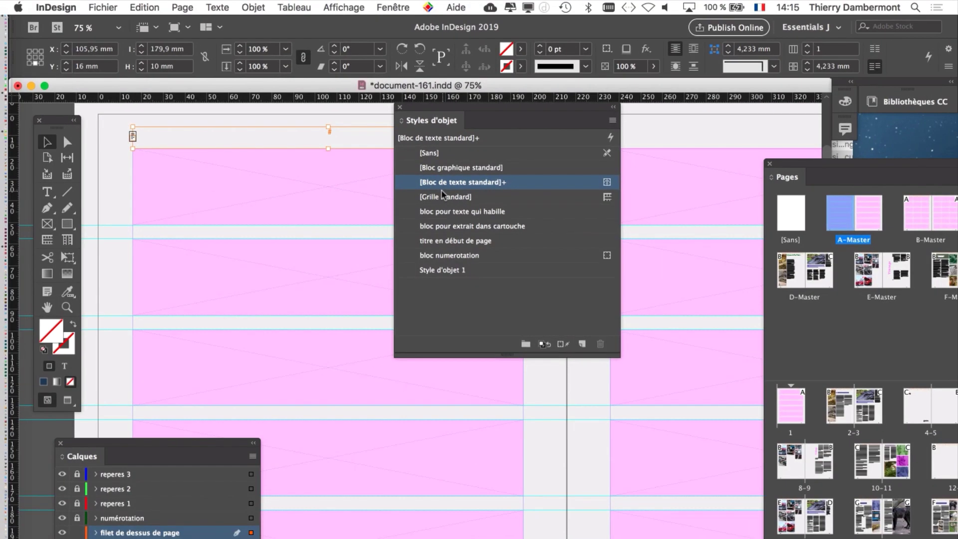
pyautogui.moveTo(433, 111); pyautogui.dragTo(621, 145)
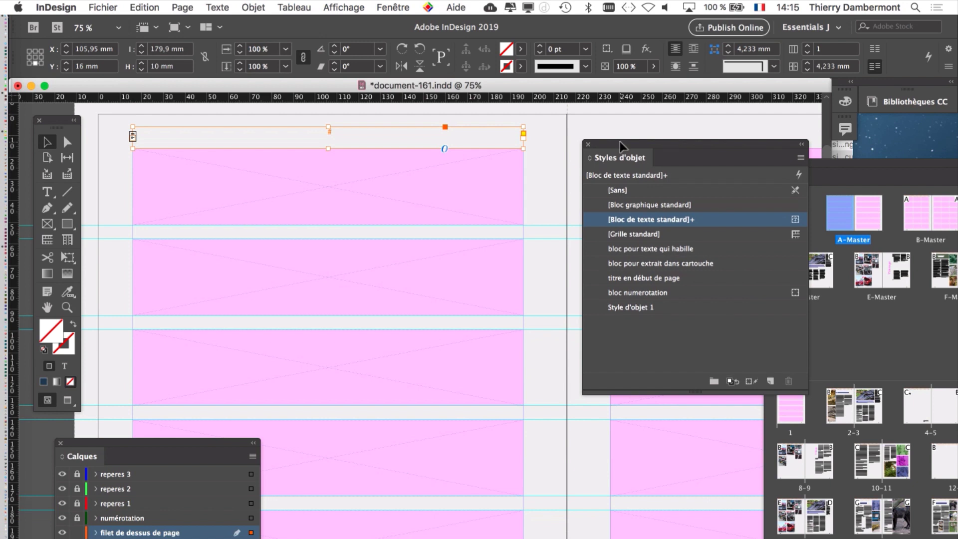
pyautogui.moveTo(652, 150); pyautogui.dragTo(536, 193)
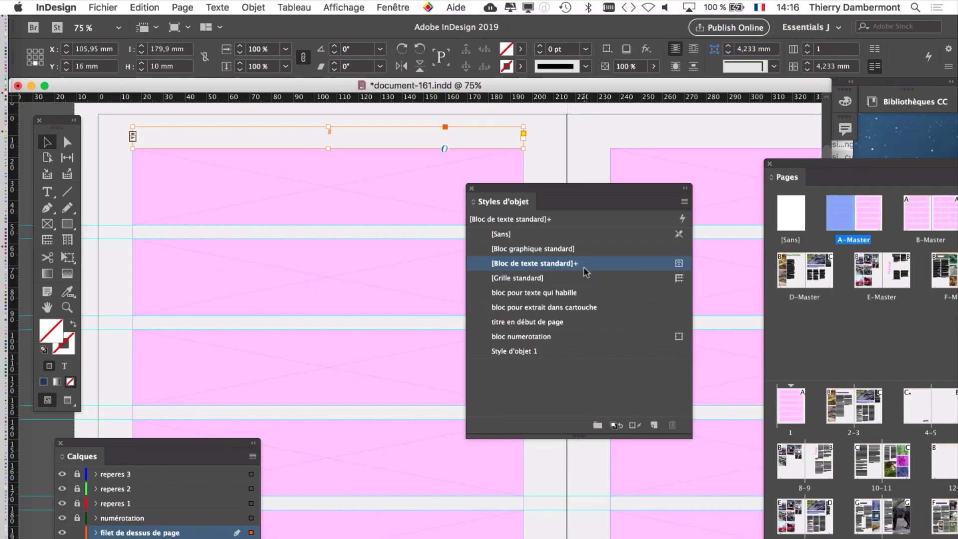
pyautogui.moveTo(574, 193); pyautogui.dragTo(602, 187)
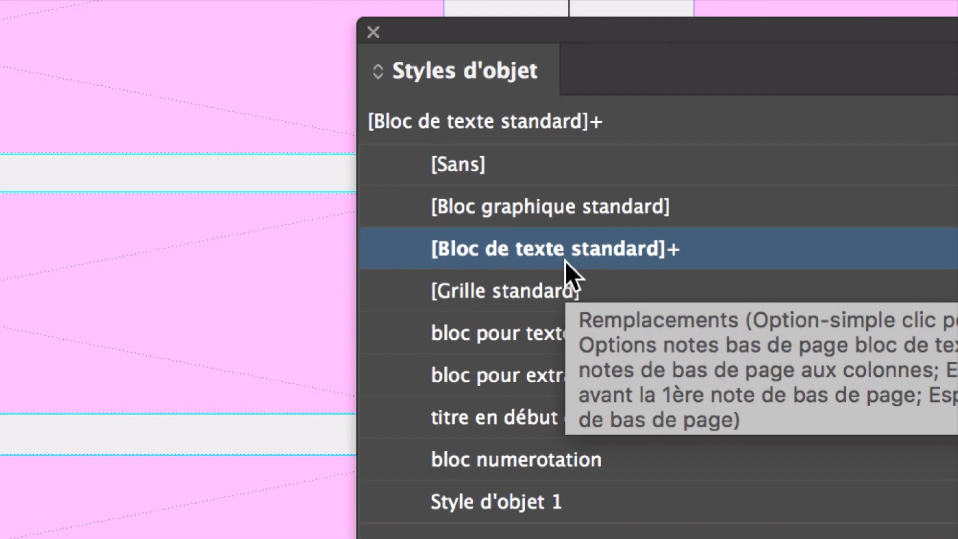
pyautogui.moveTo(666, 249); pyautogui.dragTo(138, 0)
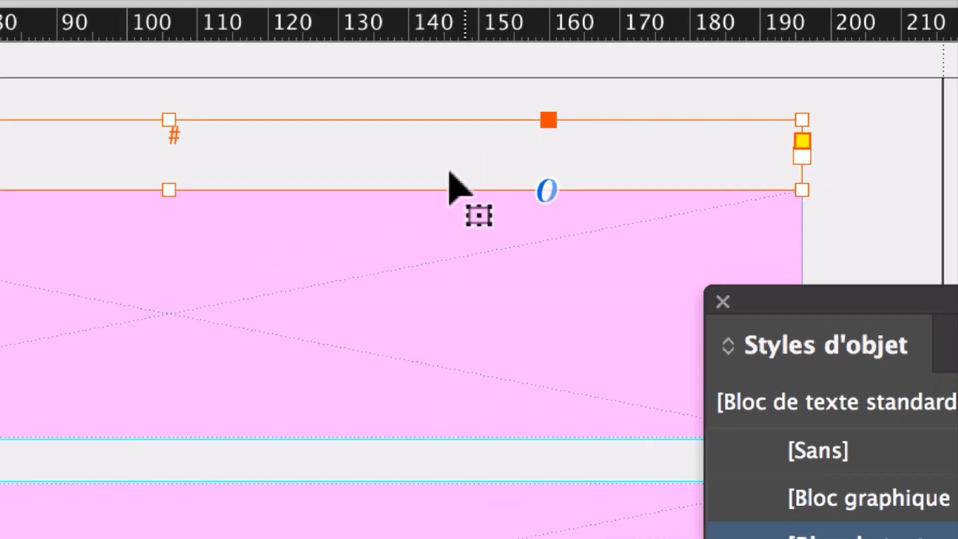
pyautogui.moveTo(449, 172); pyautogui.dragTo(479, 197)
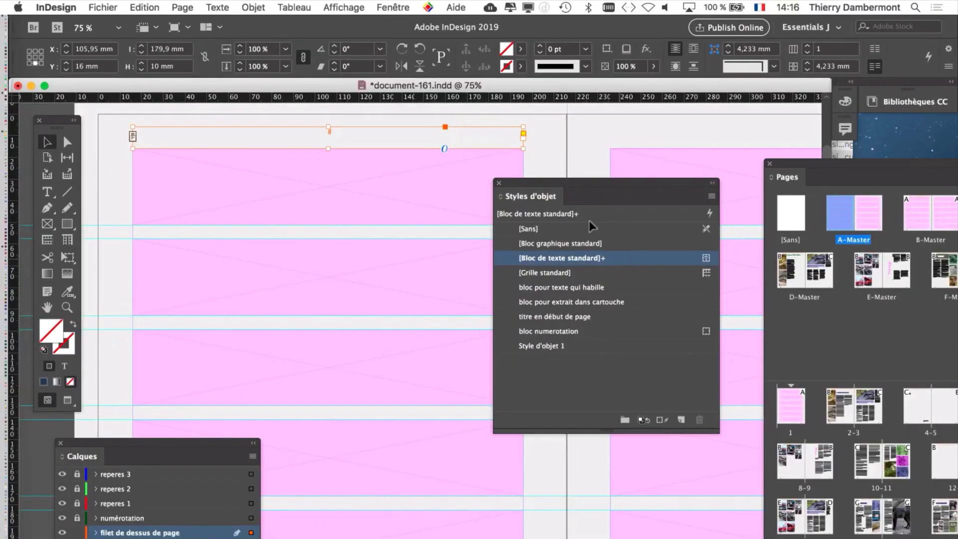
pyautogui.moveTo(518, 184); pyautogui.dragTo(607, 194)
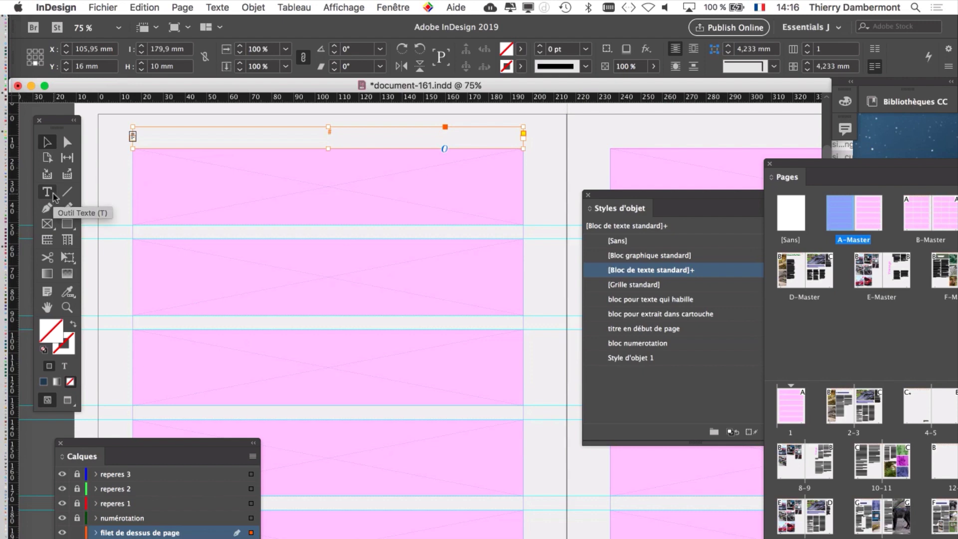
# Place a text cursor in the header frame with the Text tool and display the paragraph styles.
pyautogui.click(52, 195)
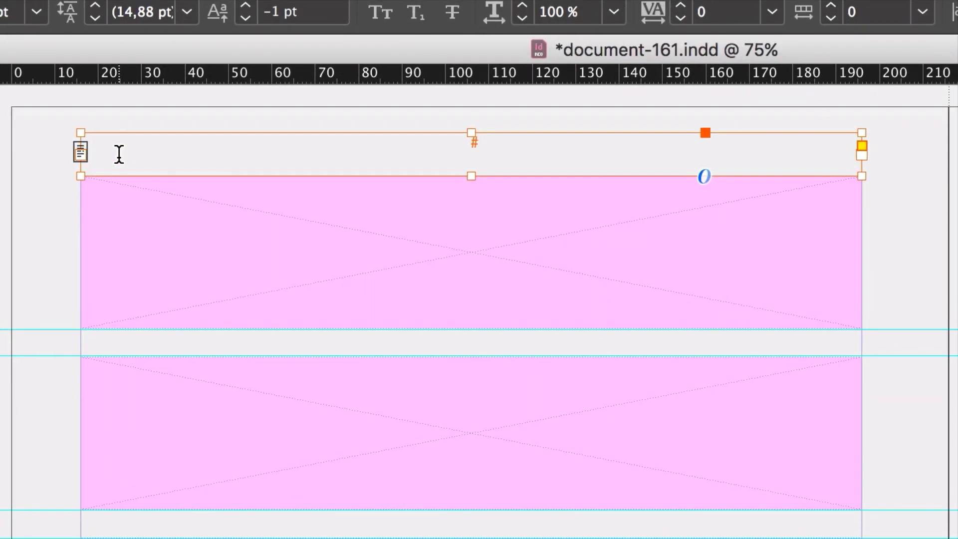
pyautogui.click(250, 81)
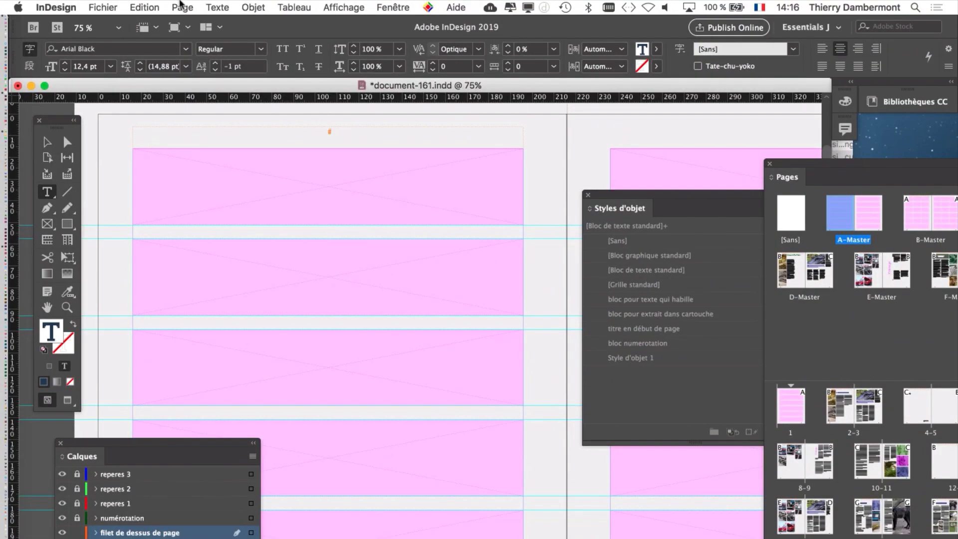
pyautogui.click(218, 7)
pyautogui.click(276, 161)
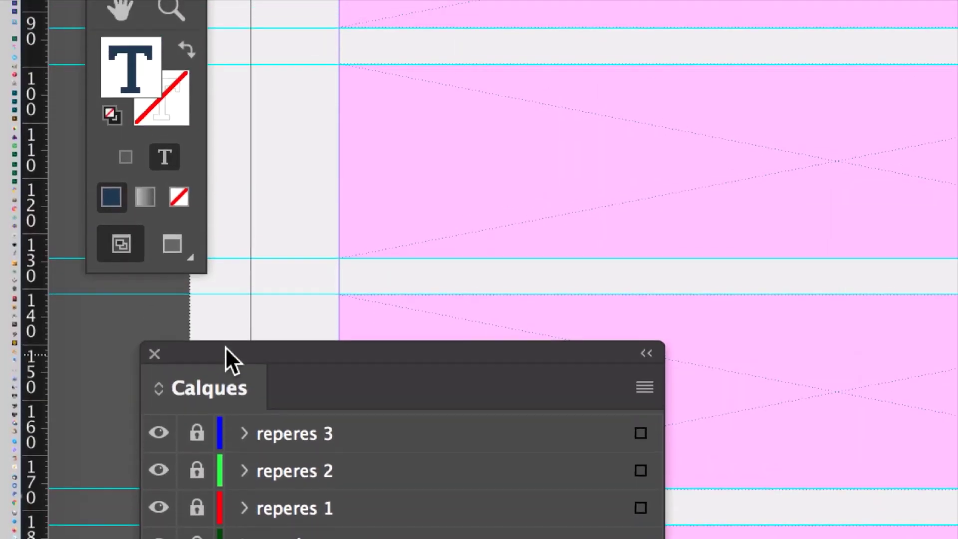
# Examine the page-number marker at the foot of A-Master's left-hand page and compare it with the header frame's text.
pyautogui.scroll(-5, 316, 399)
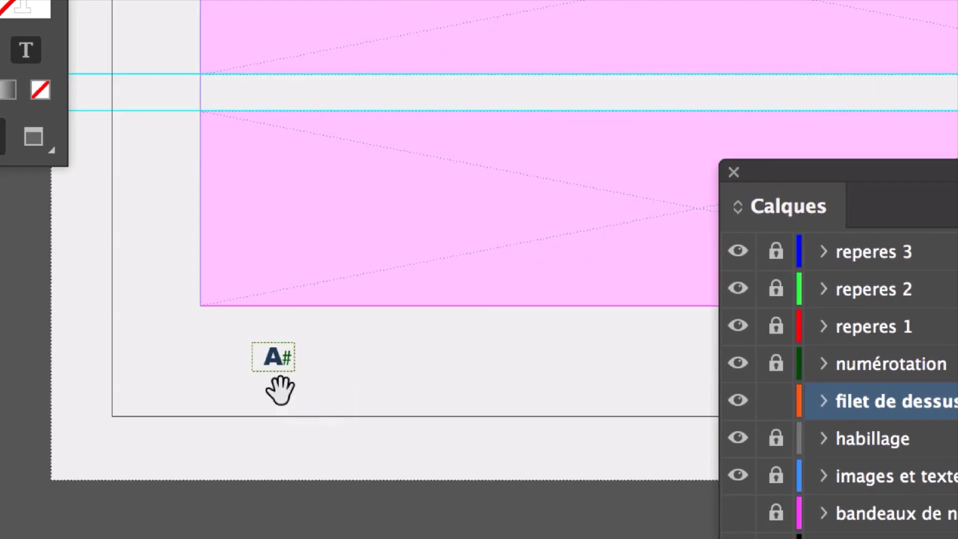
pyautogui.scroll(2, 189, 386)
pyautogui.scroll(-2, 189, 386)
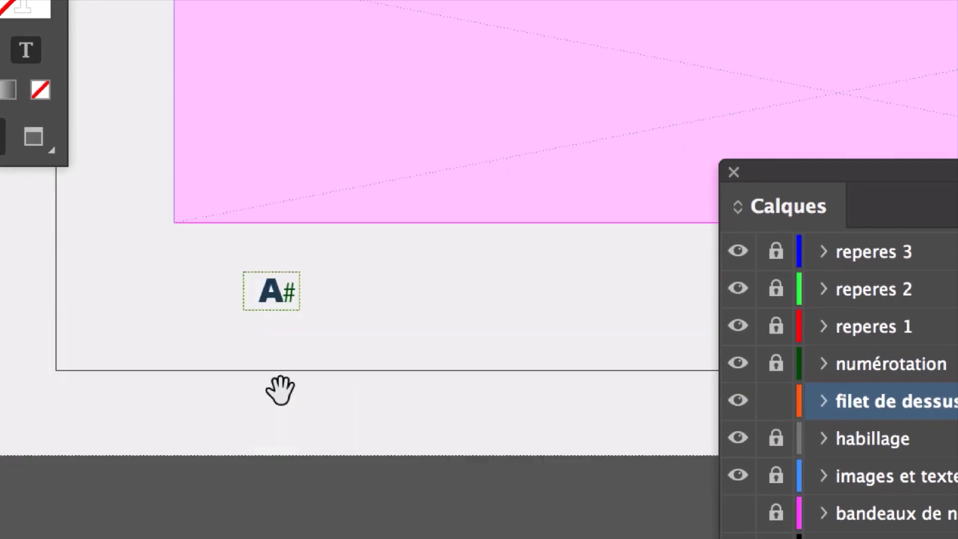
pyautogui.scroll(-5, 554, 184)
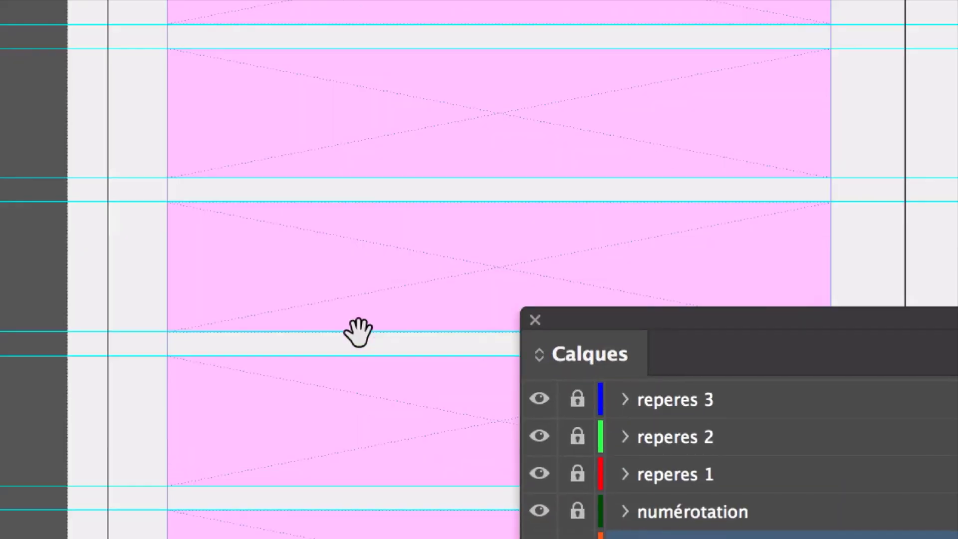
pyautogui.scroll(-3, 367, 324)
pyautogui.scroll(4, 429, 225)
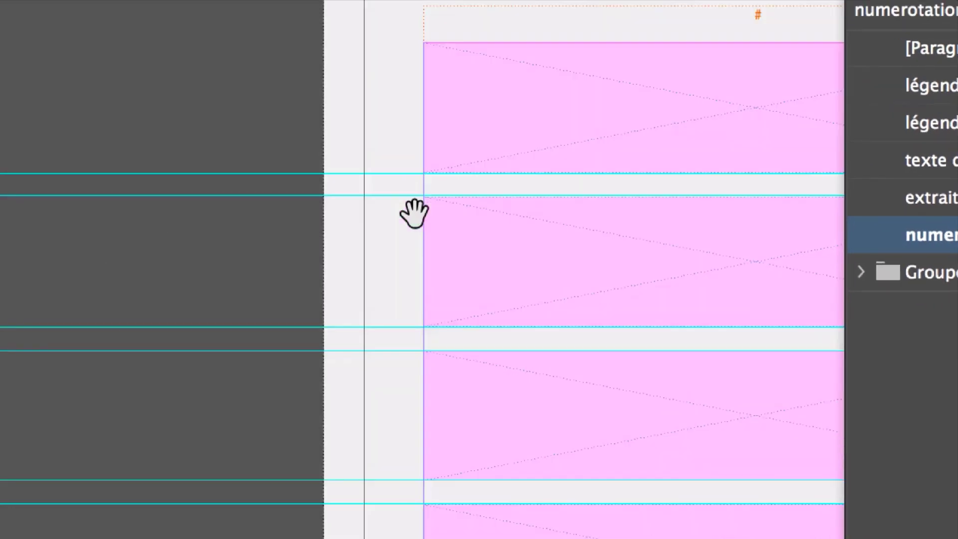
pyautogui.scroll(2, 414, 213)
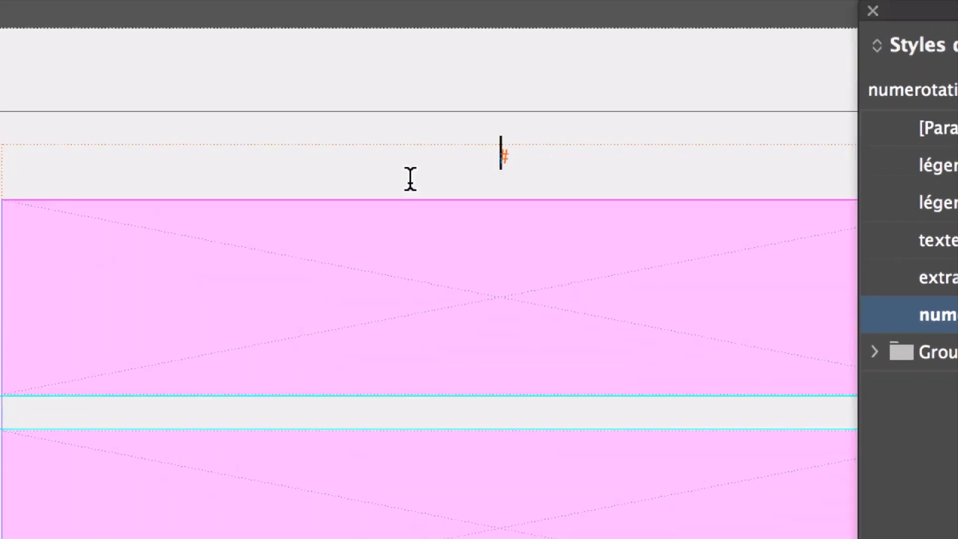
# Try the word "test" in the header frame to check its paragraph style, and remove it again.
pyautogui.click(434, 174)
pyautogui.write('test')
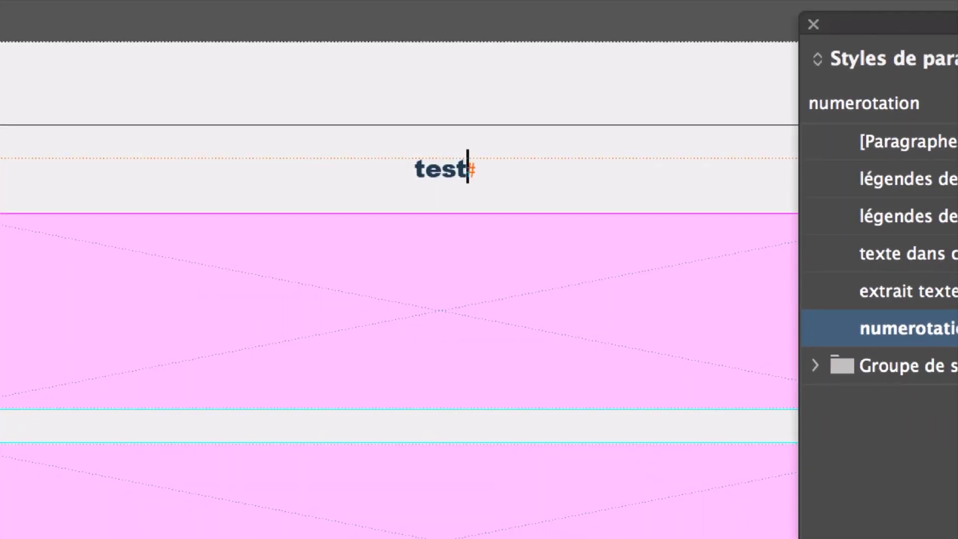
pyautogui.press('BackSpace')
pyautogui.press('BackSpace')
pyautogui.press('BackSpace')
pyautogui.press('BackSpace')
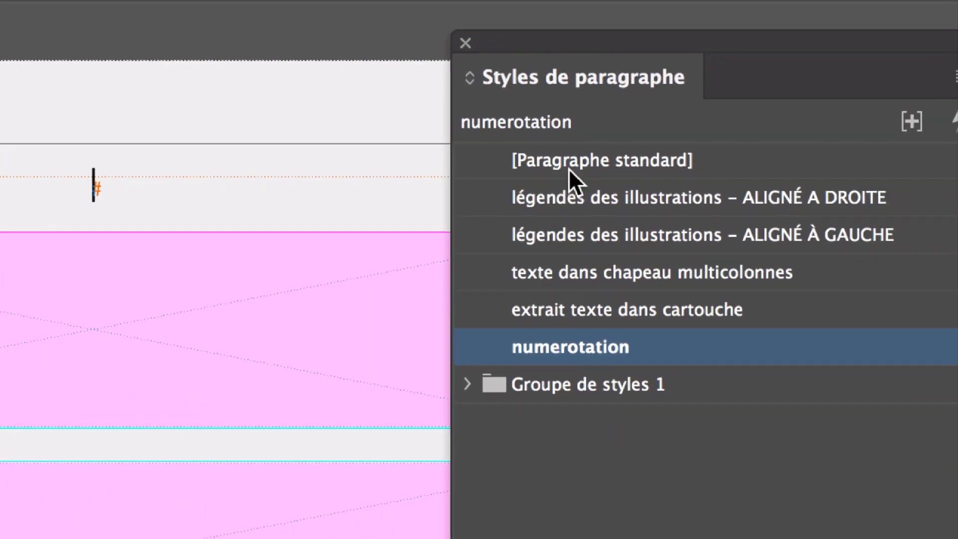
# Apply the [Paragraphe standard] paragraph style in the header frame and move the Styles de paragraphe panel away from the frame.
pyautogui.click(872, 149)
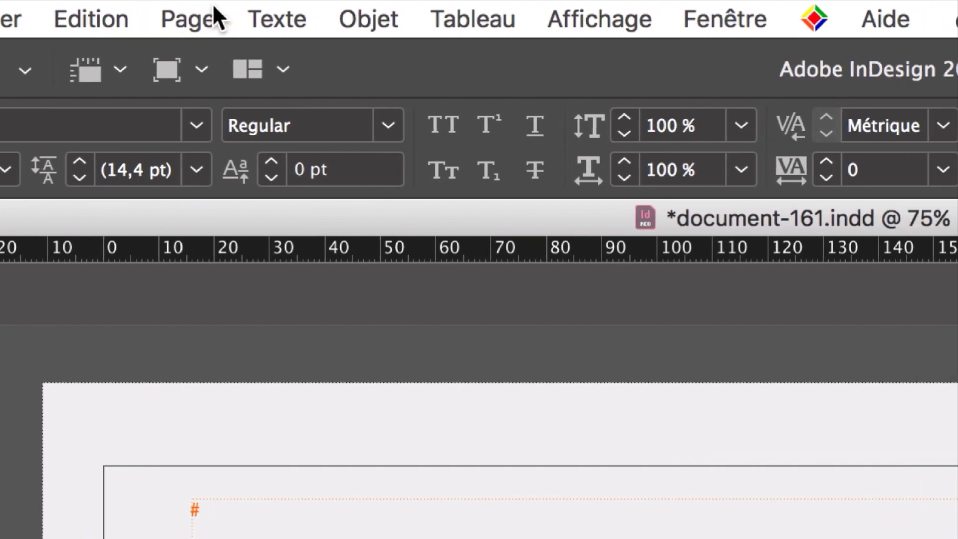
pyautogui.click(231, 3)
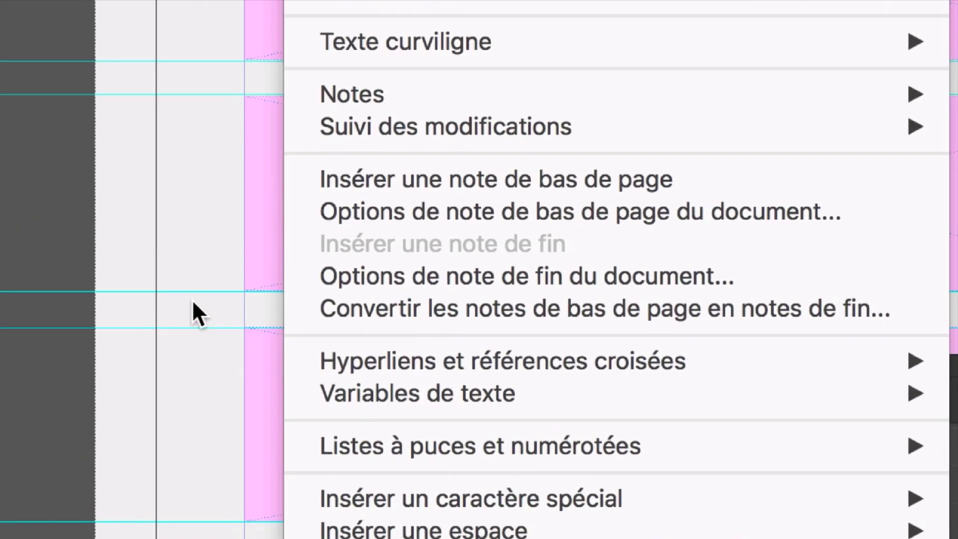
pyautogui.click(192, 299)
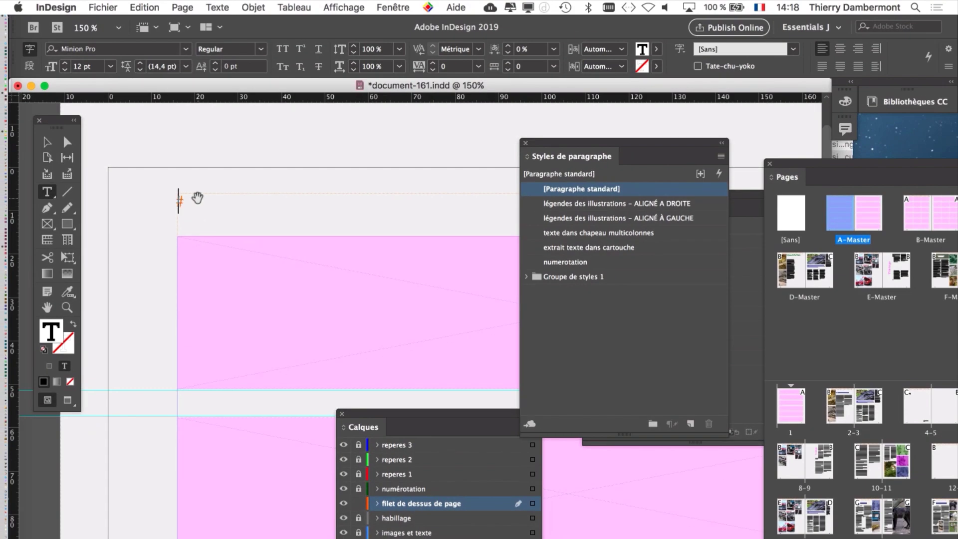
pyautogui.scroll(2, 183, 203)
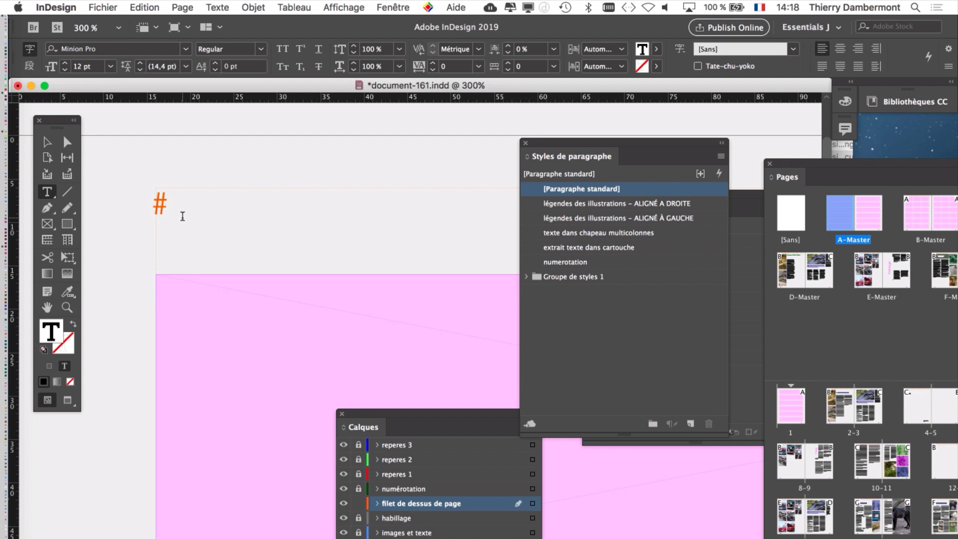
pyautogui.click(173, 214)
pyautogui.click(173, 214)
pyautogui.moveTo(188, 211); pyautogui.dragTo(209, 197)
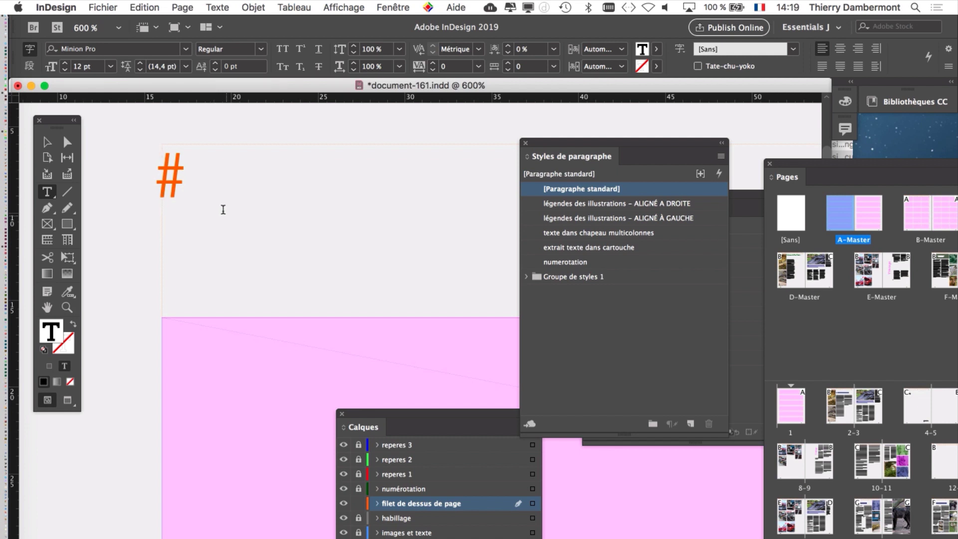
pyautogui.scroll(-4, 232, 219)
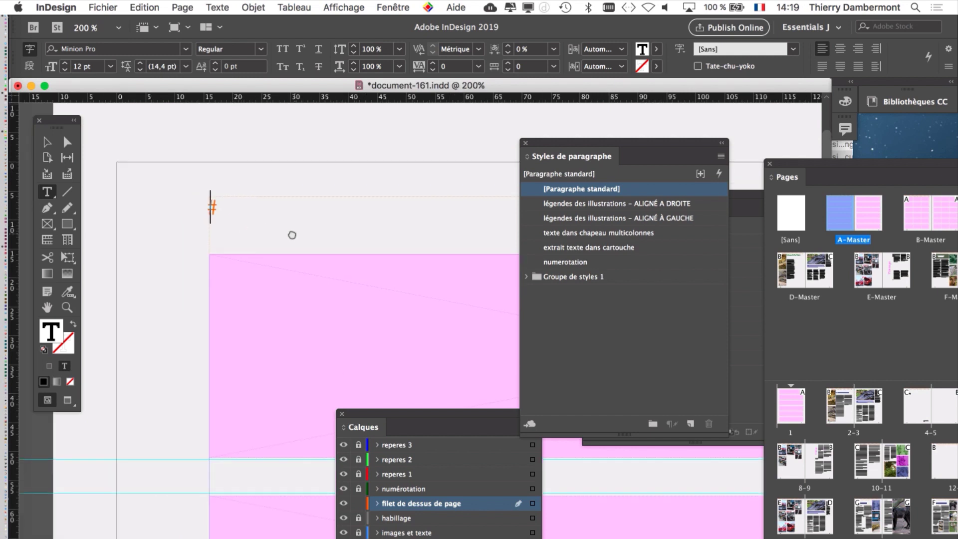
pyautogui.moveTo(535, 149); pyautogui.dragTo(286, 346)
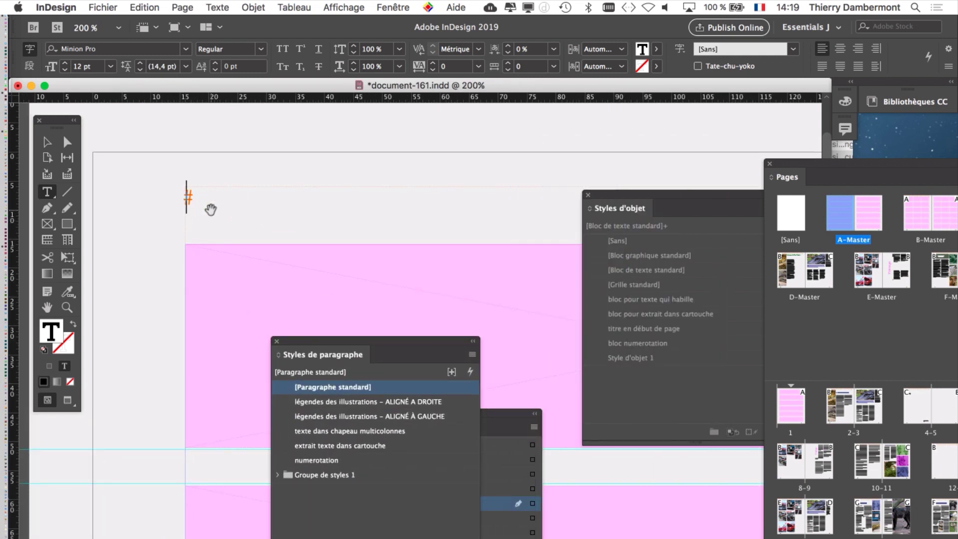
# Enter the text "Globuline Magazine" in the header frame on A-Master's left-hand page.
pyautogui.scroll(3, 209, 210)
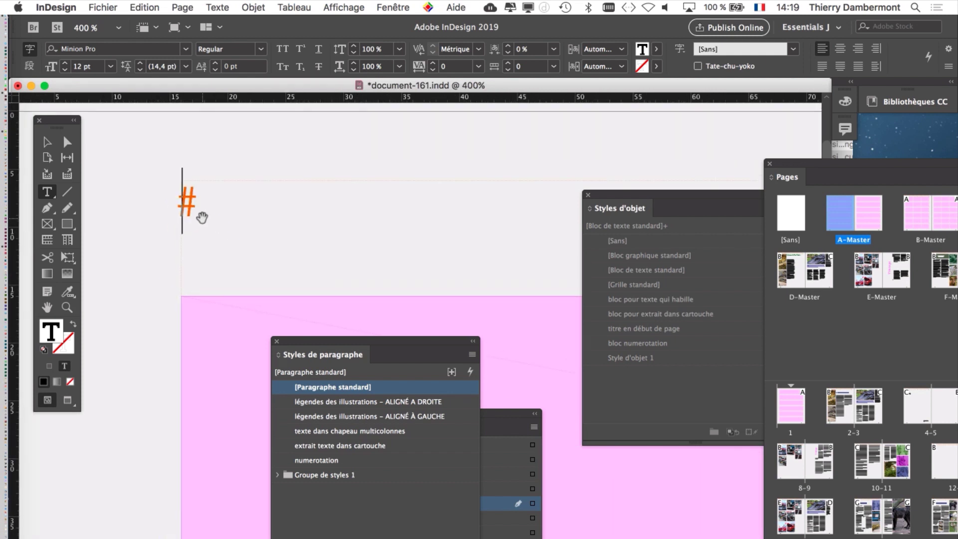
pyautogui.scroll(2, 206, 221)
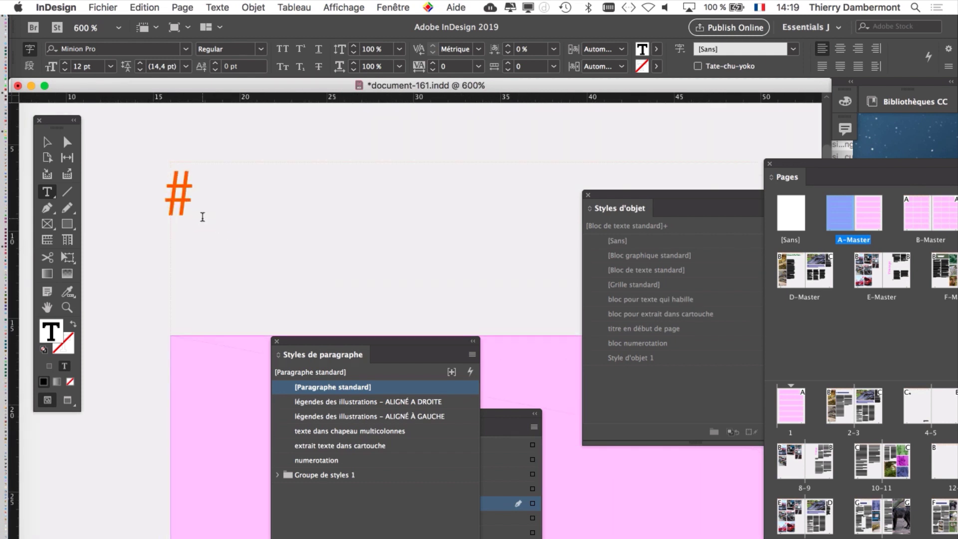
pyautogui.write('Globin')
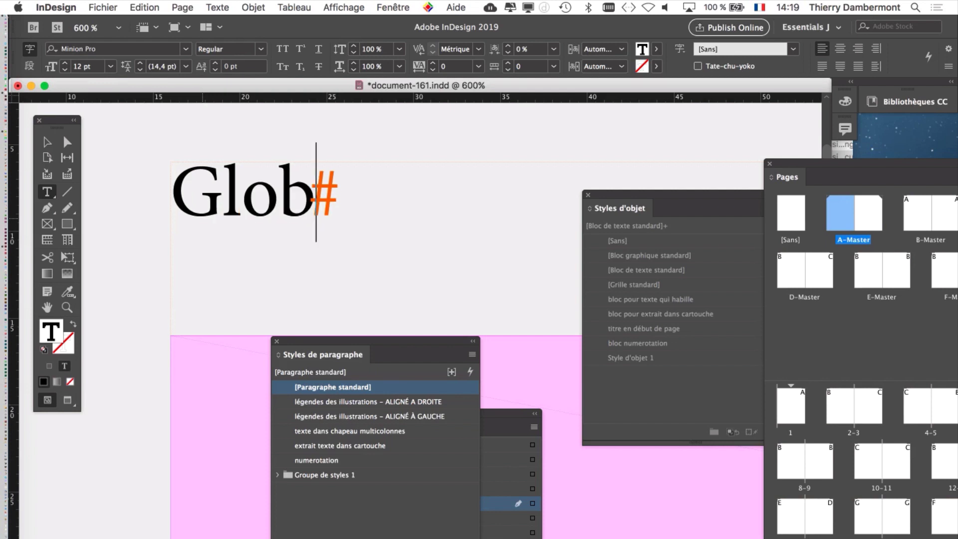
pyautogui.press('BackSpace')
pyautogui.press('BackSpace')
pyautogui.press('BackSpace')
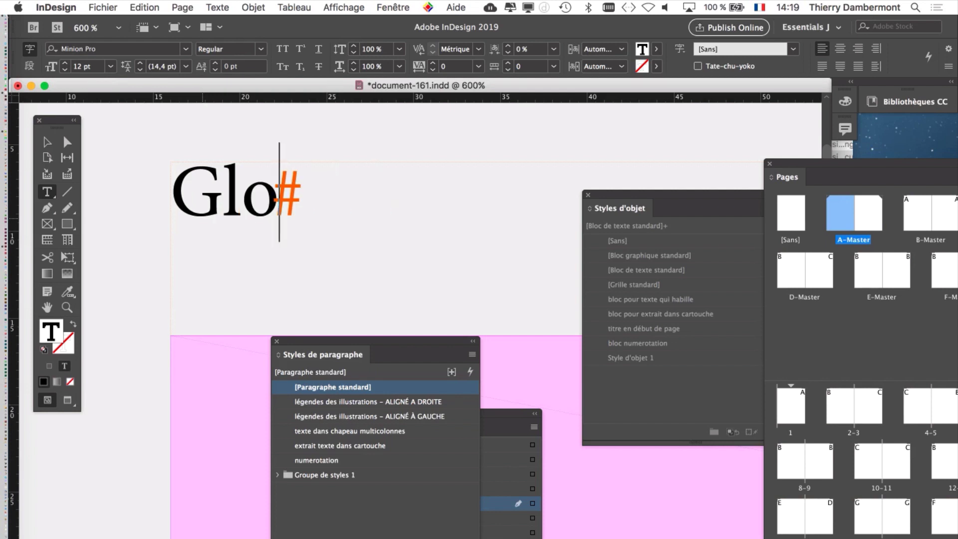
pyautogui.write('bol')
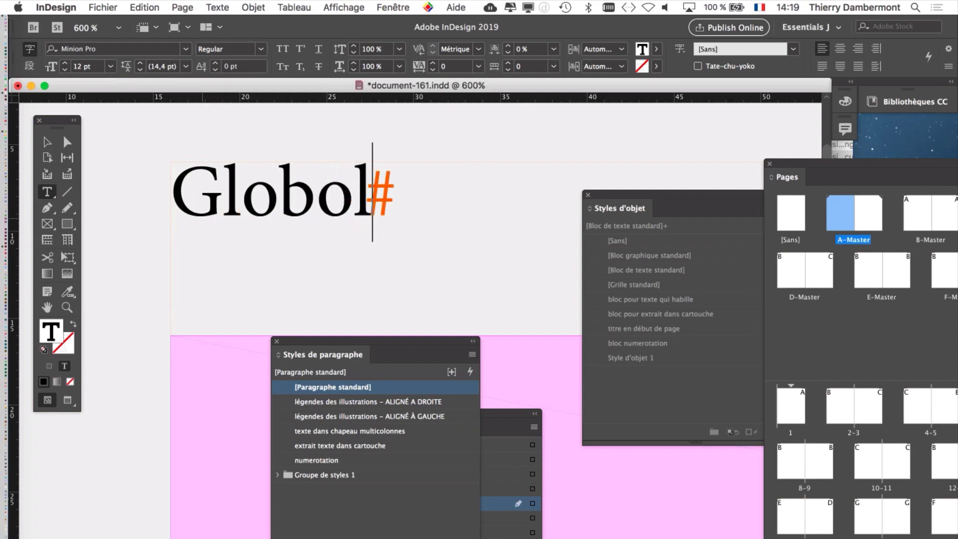
pyautogui.press('BackSpace')
pyautogui.press('BackSpace')
pyautogui.write('u')
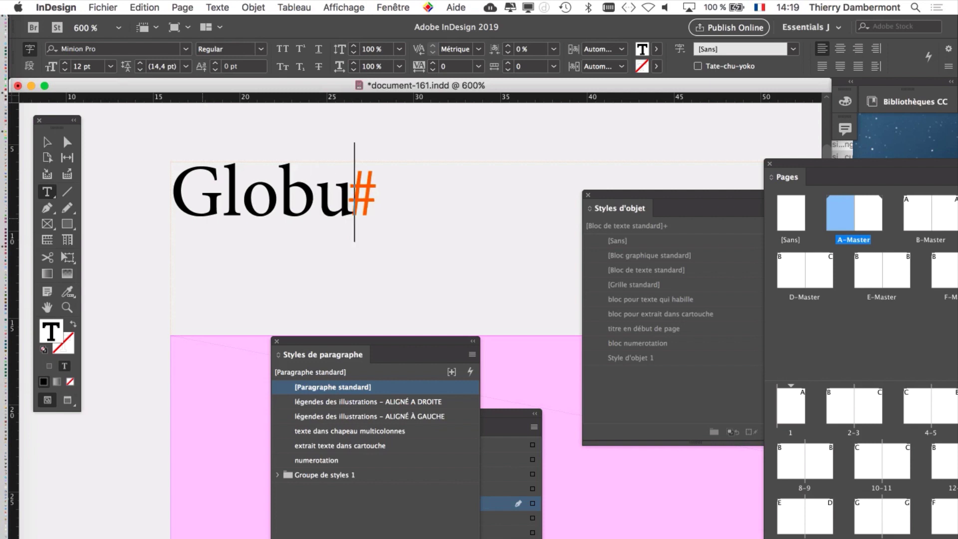
pyautogui.write('line Ma')
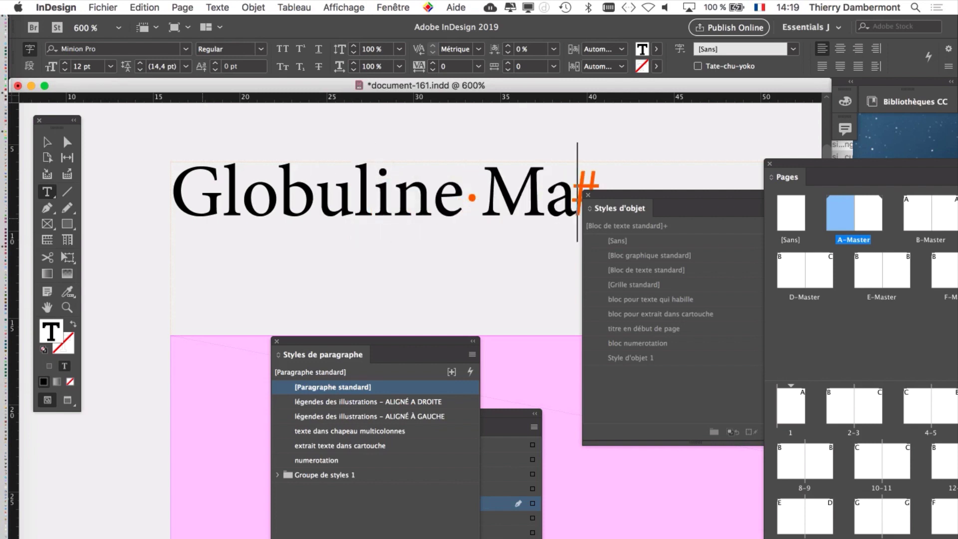
pyautogui.write('gazine')
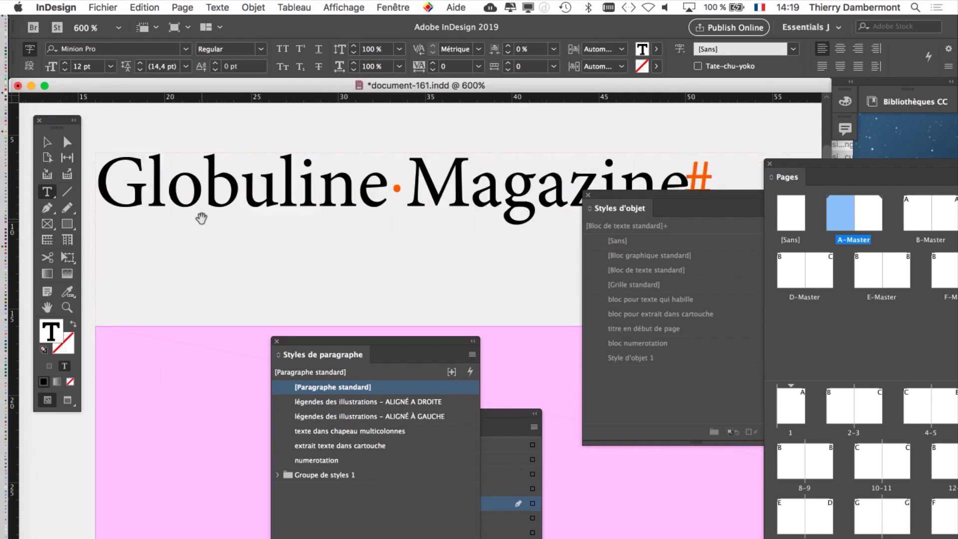
# Clear the workspace around the header by closing the Styles d'objet, Calques and Styles de paragraphe panels.
pyautogui.scroll(-2, 233, 227)
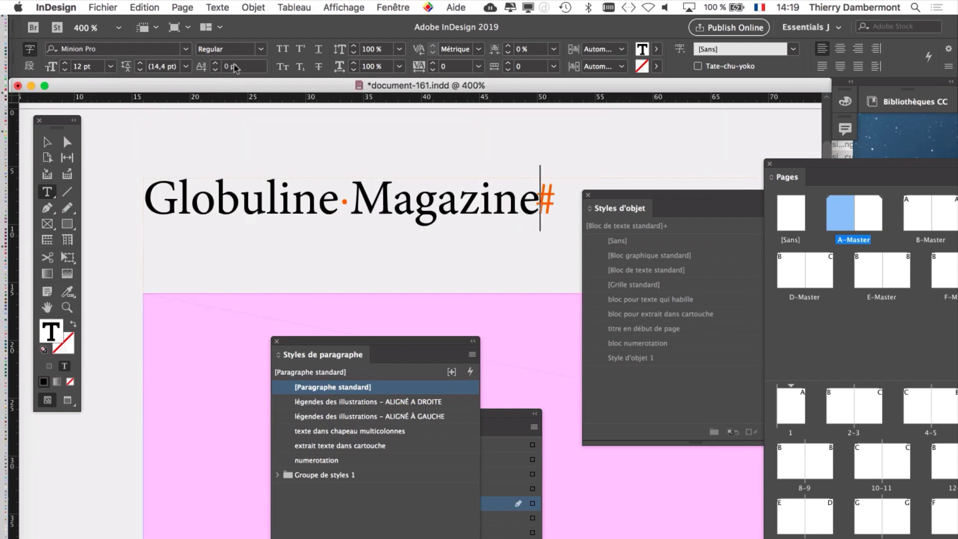
pyautogui.moveTo(444, 342); pyautogui.dragTo(255, 338)
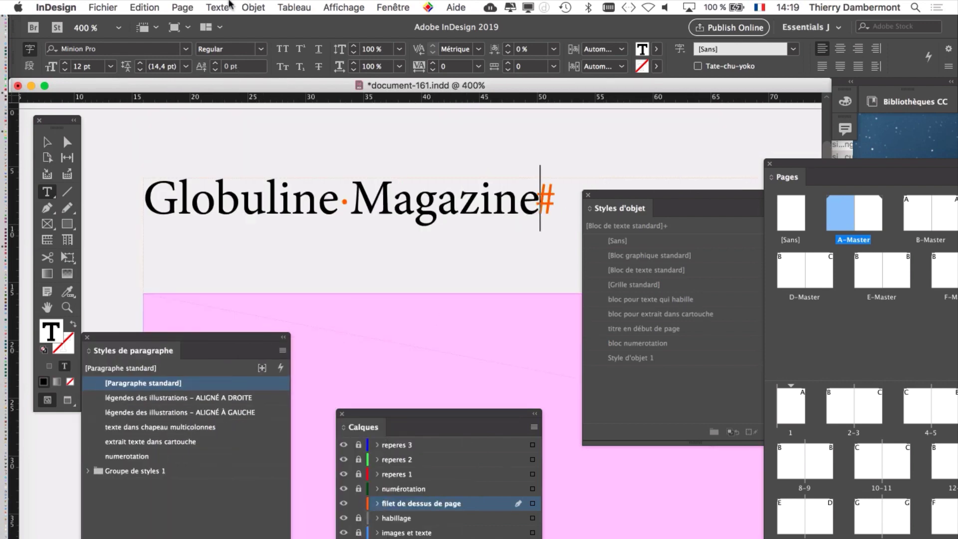
pyautogui.click(230, 7)
pyautogui.click(107, 61)
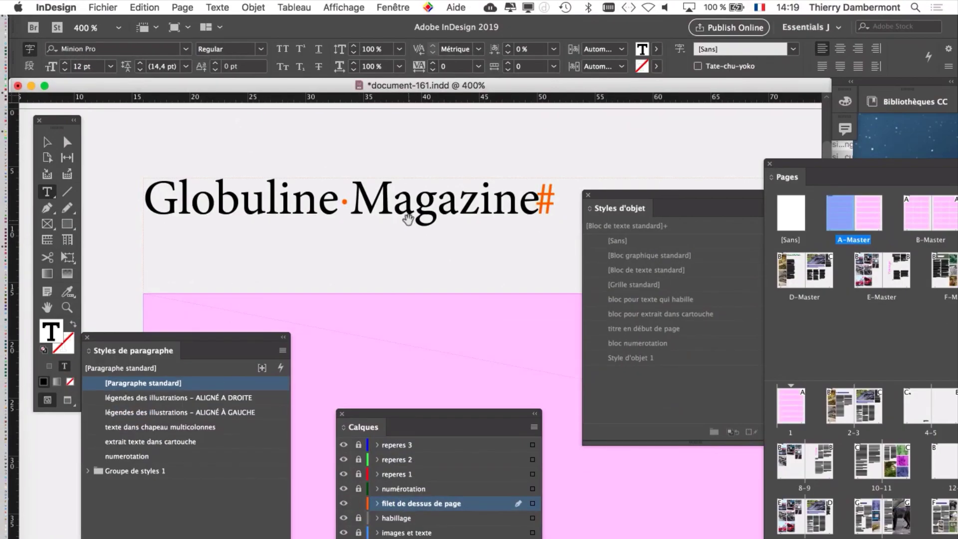
pyautogui.press('super+minus')
pyautogui.press('super+minus')
pyautogui.moveTo(408, 220); pyautogui.dragTo(243, 193)
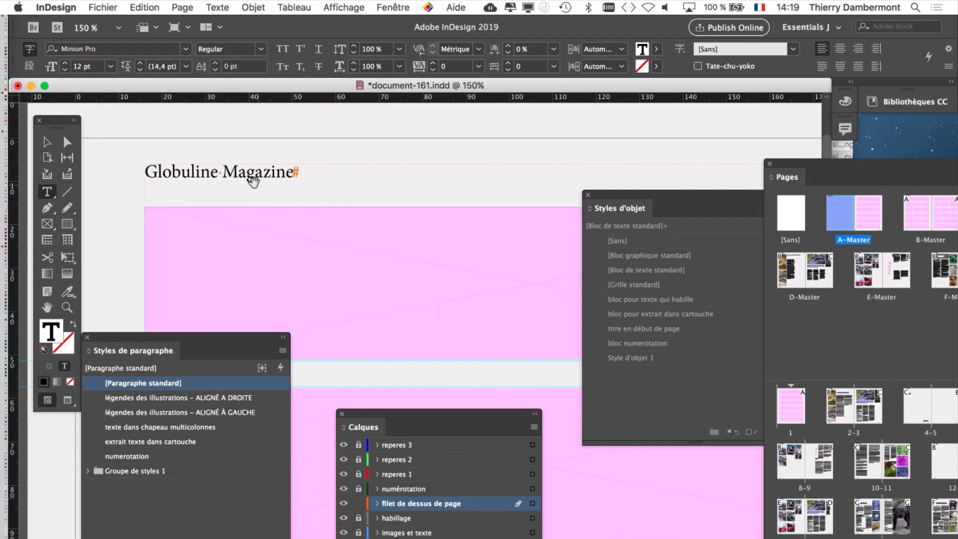
pyautogui.click(587, 195)
pyautogui.click(341, 414)
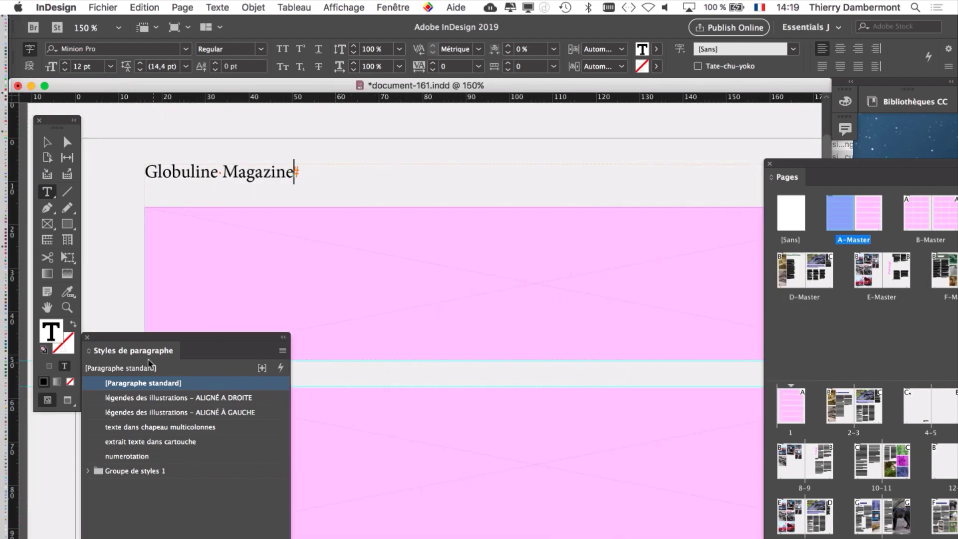
pyautogui.click(89, 340)
# Display the paragraph formatting options and align the "Globuline Magazine" header text to the right.
pyautogui.press('super+equal')
pyautogui.press('super+equal')
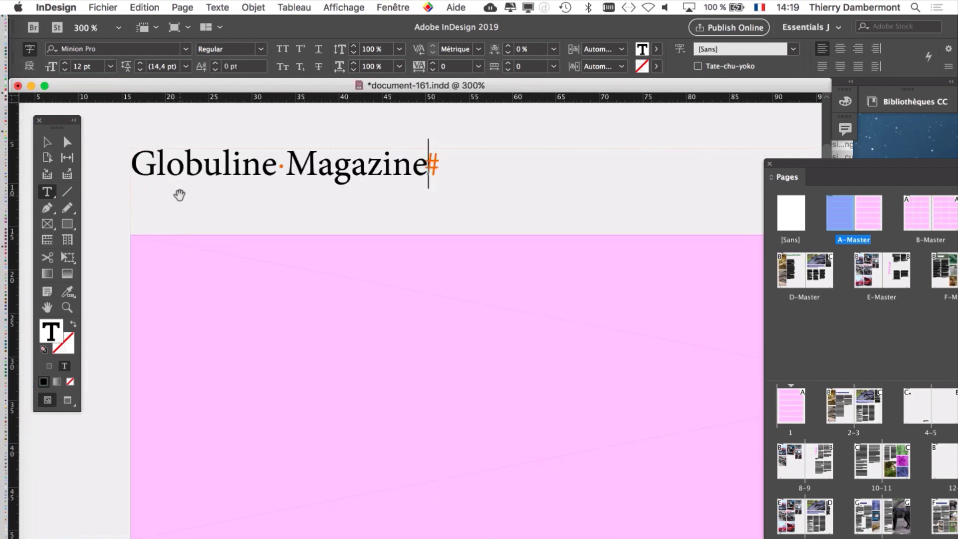
pyautogui.scroll(-5, 186, 271)
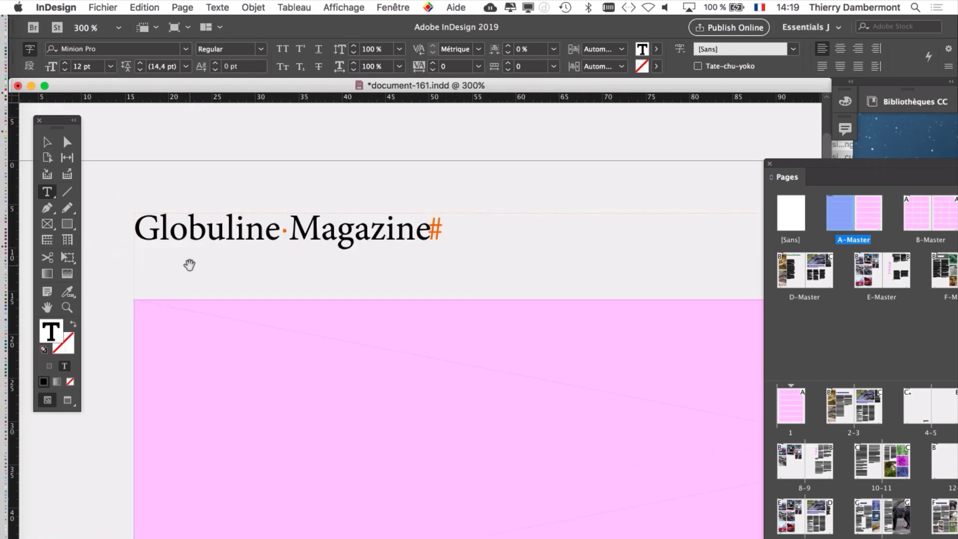
pyautogui.scroll(-2, 189, 265)
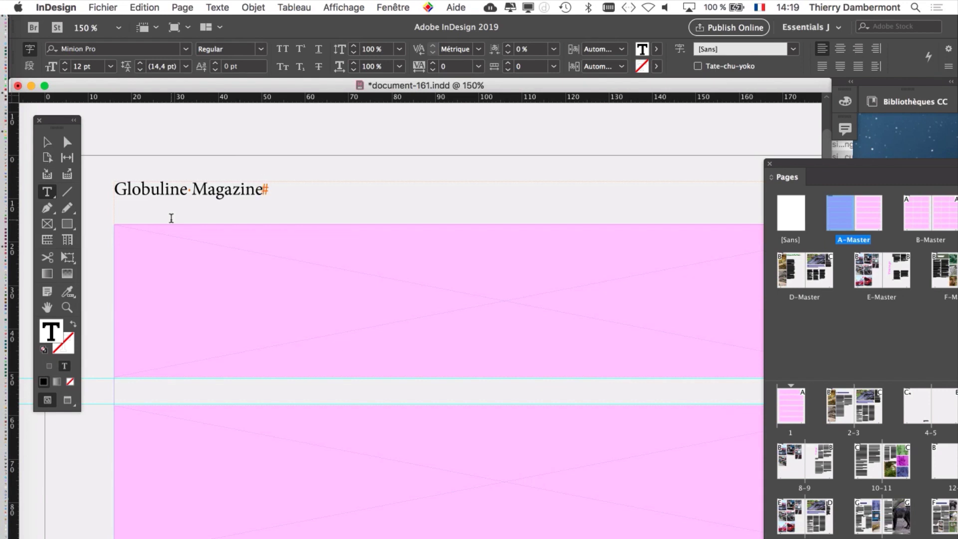
pyautogui.click(171, 219)
pyautogui.scroll(-1, 299, 209)
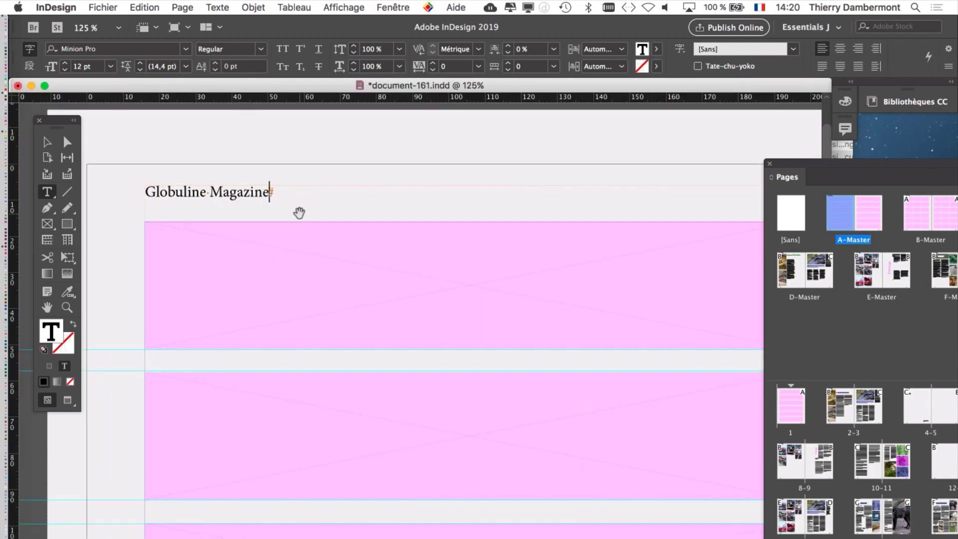
pyautogui.scroll(-1, 299, 213)
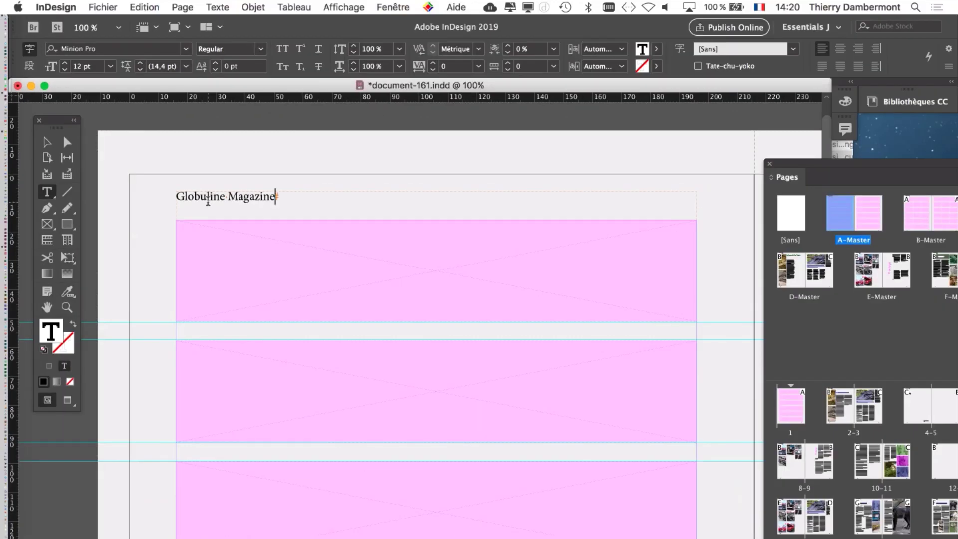
pyautogui.click(218, 7)
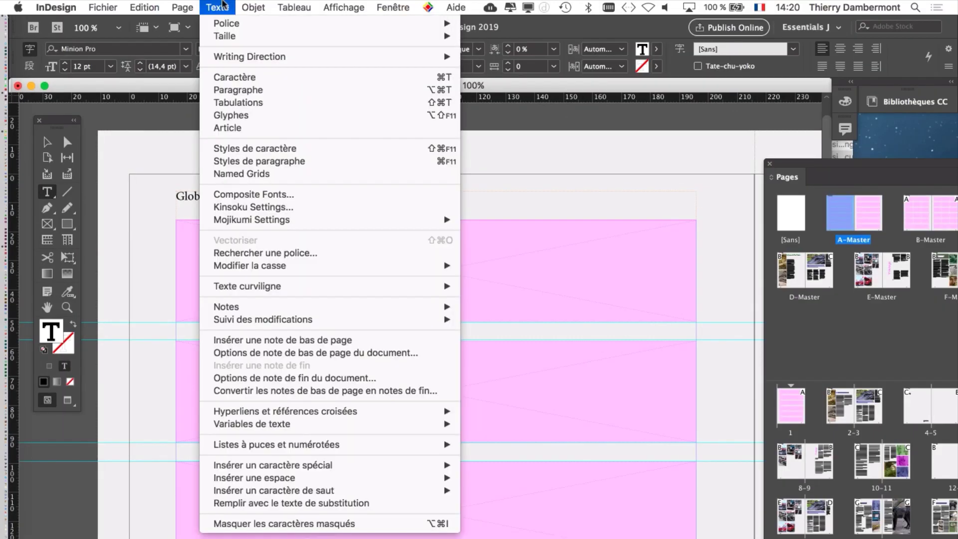
pyautogui.click(243, 91)
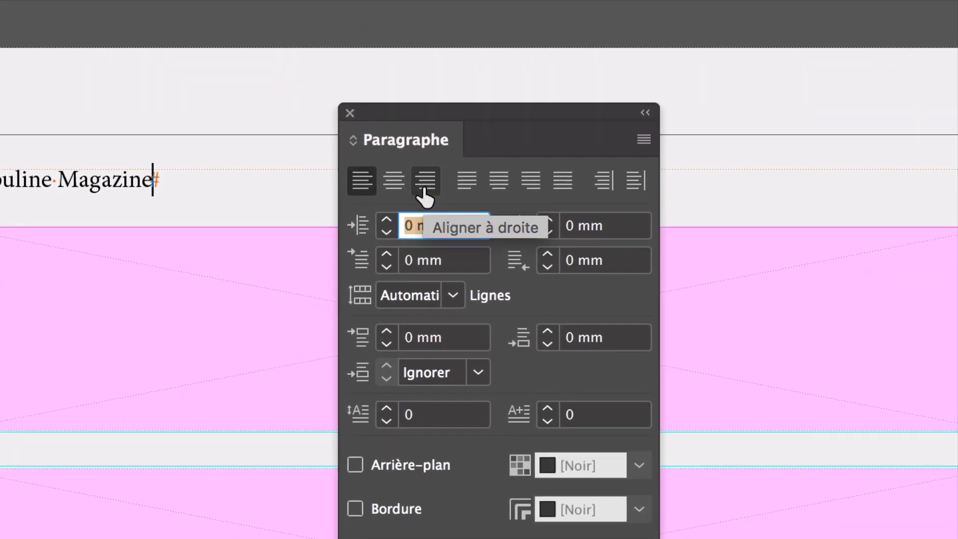
pyautogui.click(424, 183)
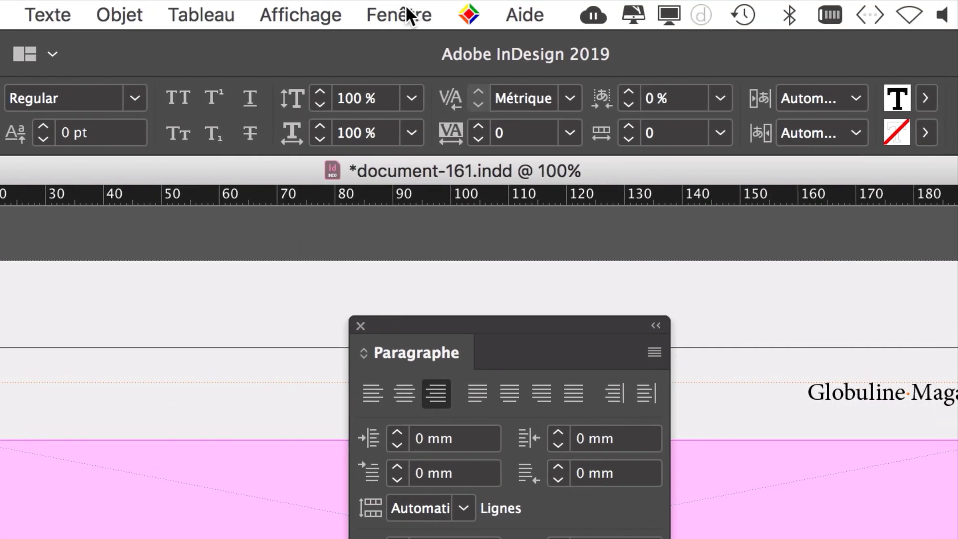
pyautogui.click(406, 7)
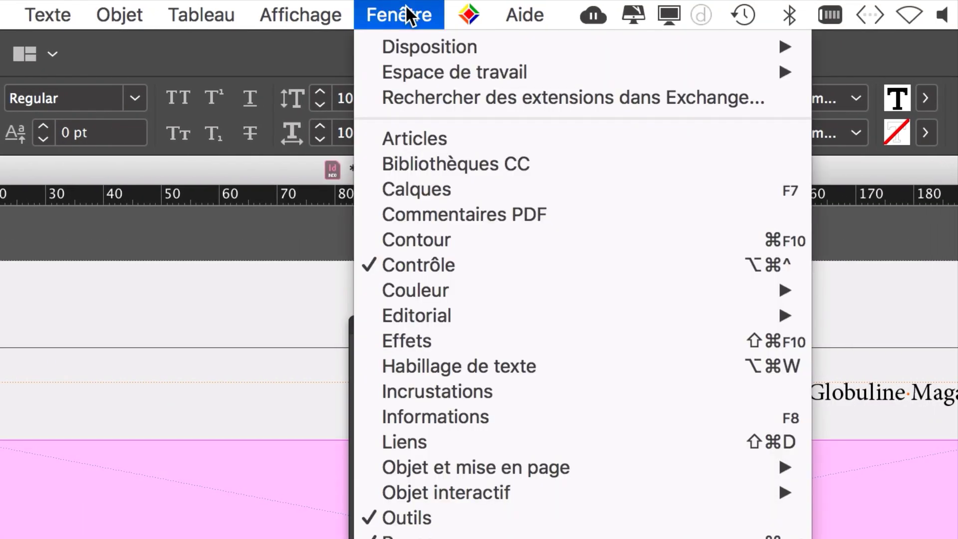
pyautogui.click(405, 7)
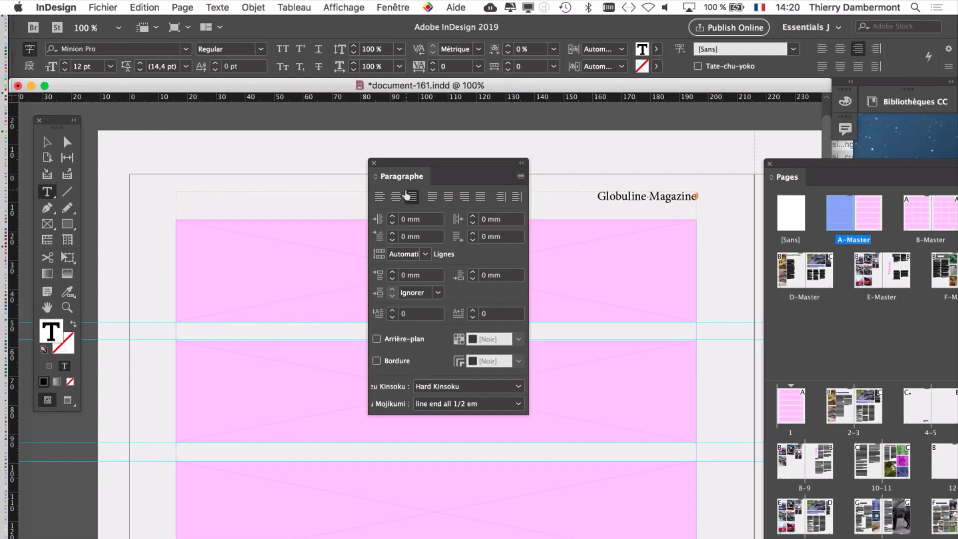
# Move the Paragraphe panel clear of the header, align the header text back to the left and close the panel.
pyautogui.moveTo(473, 81); pyautogui.dragTo(831, 217)
pyautogui.moveTo(602, 235); pyautogui.dragTo(607, 230)
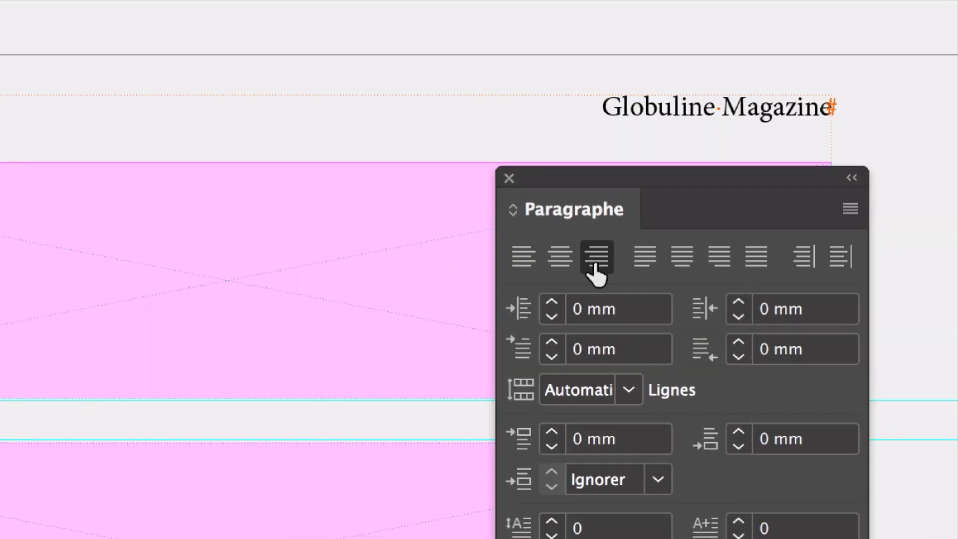
pyautogui.click(529, 264)
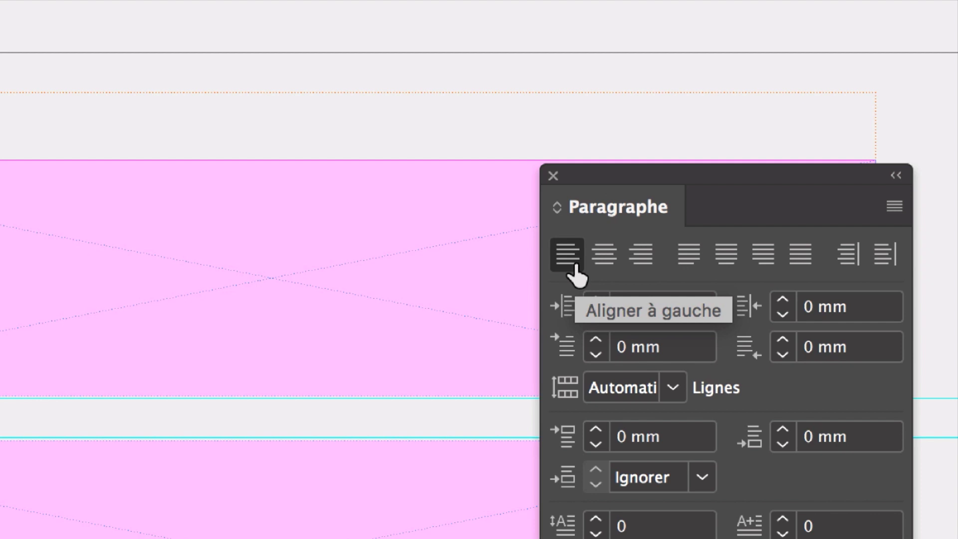
pyautogui.click(553, 176)
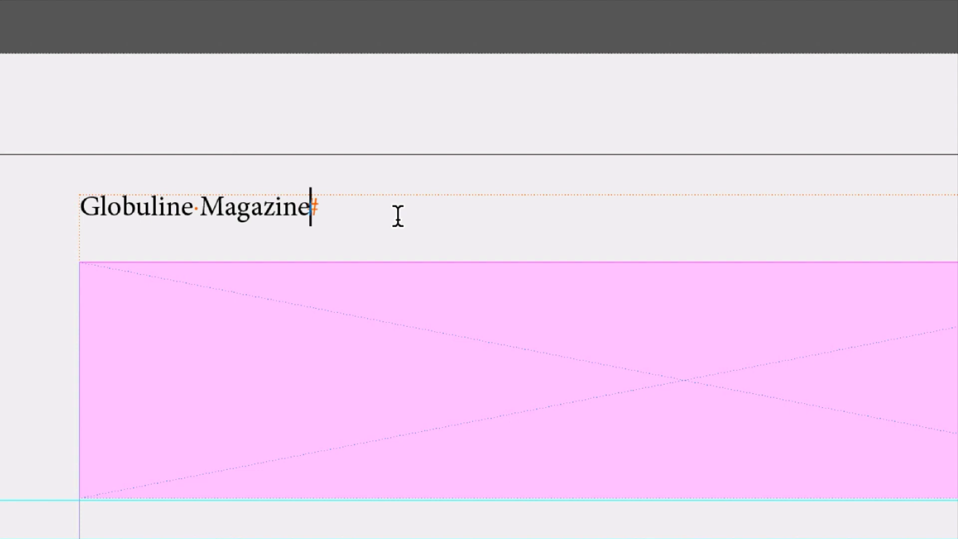
# Insert a right-indent tab after "Globuline Magazine" in A-Master's header and add the text "Hors-Série Les Globules Blancs" after it.
pyautogui.hotkey('shift', 'Tab')
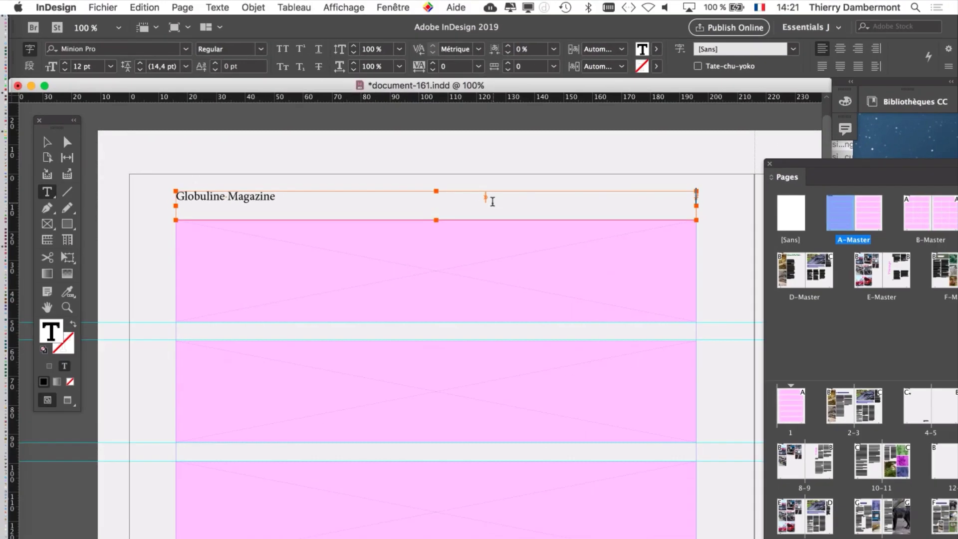
pyautogui.click(490, 202)
pyautogui.click(687, 206)
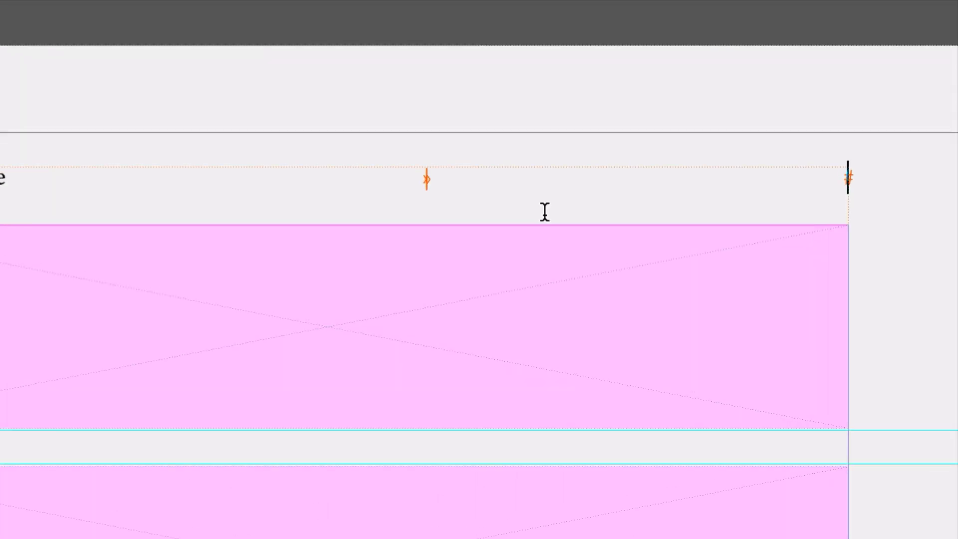
pyautogui.write('Hors-')
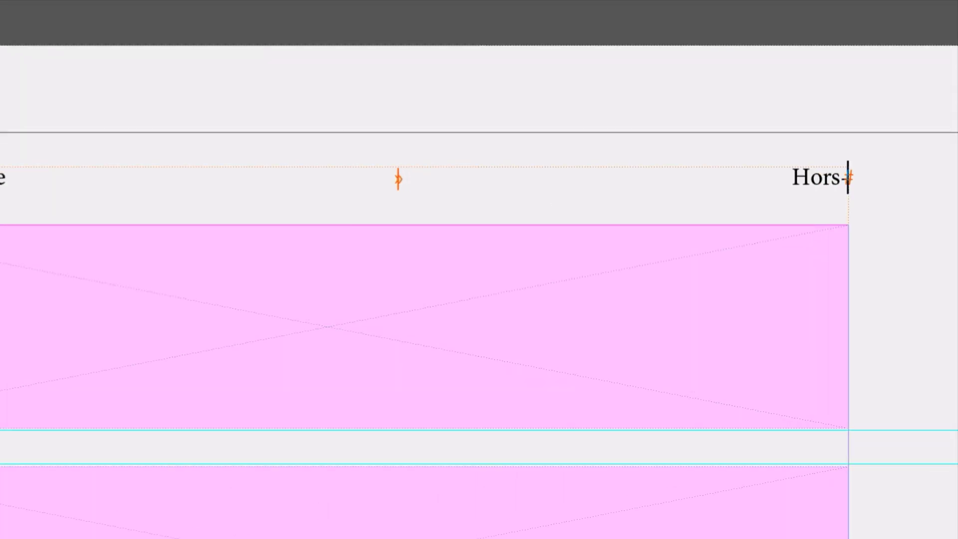
pyautogui.write('Série')
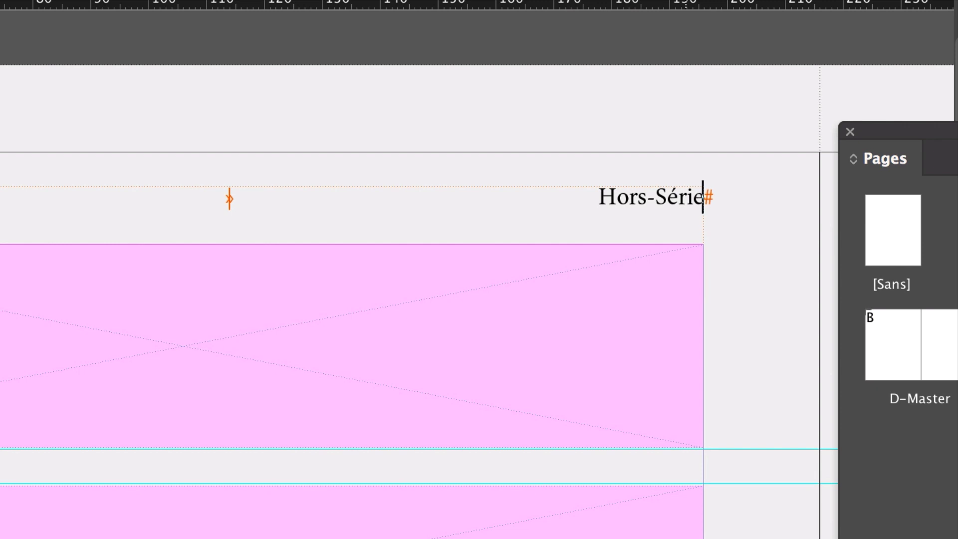
pyautogui.write('Les Glob')
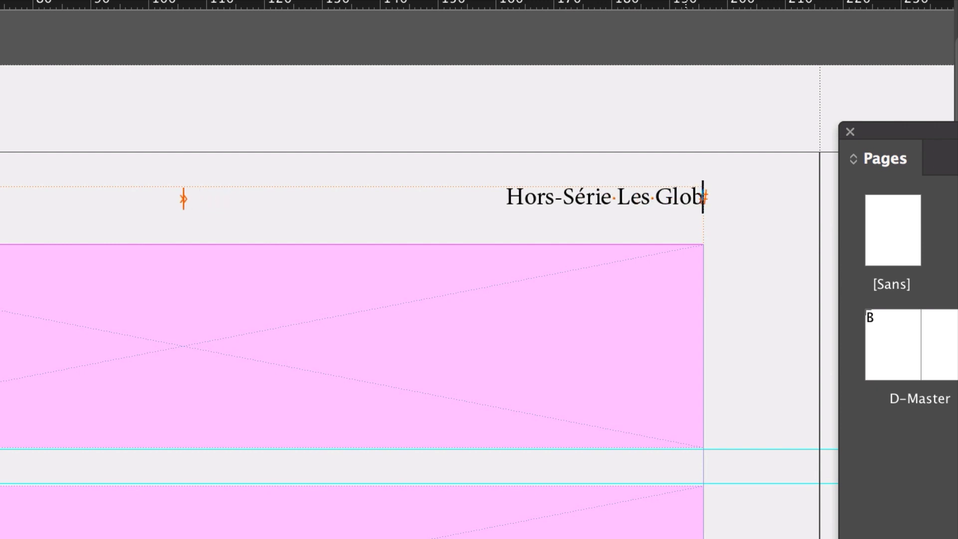
pyautogui.write('ules')
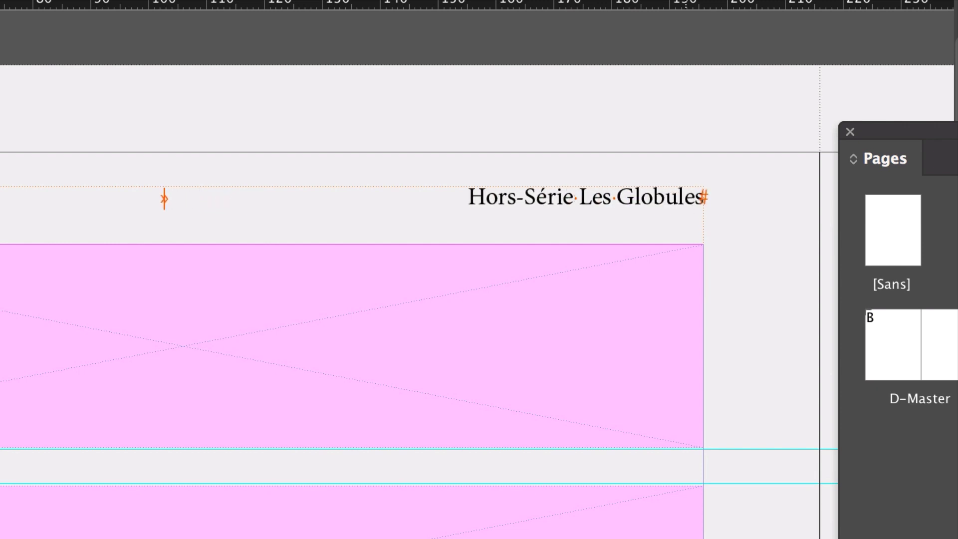
pyautogui.write(' Blancs')
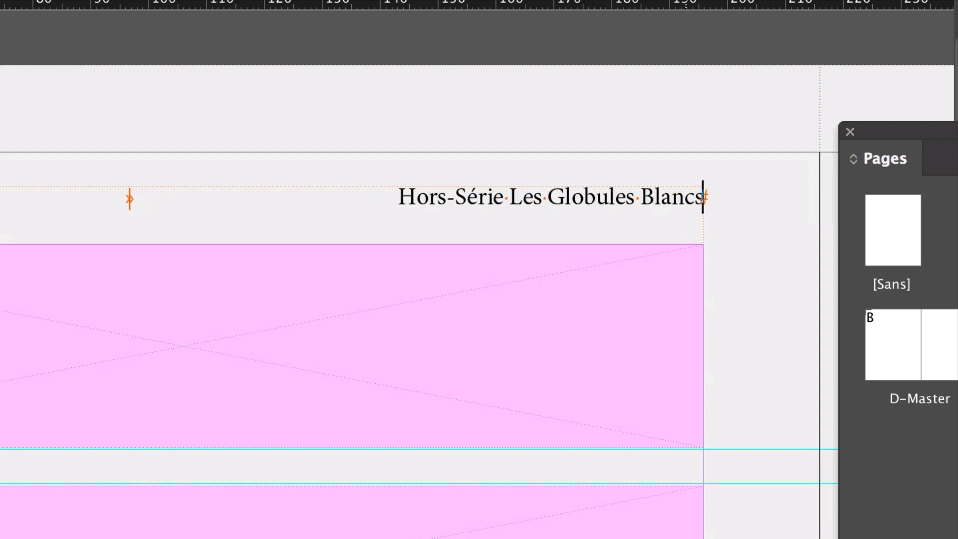
pyautogui.scroll(1, 522, 237)
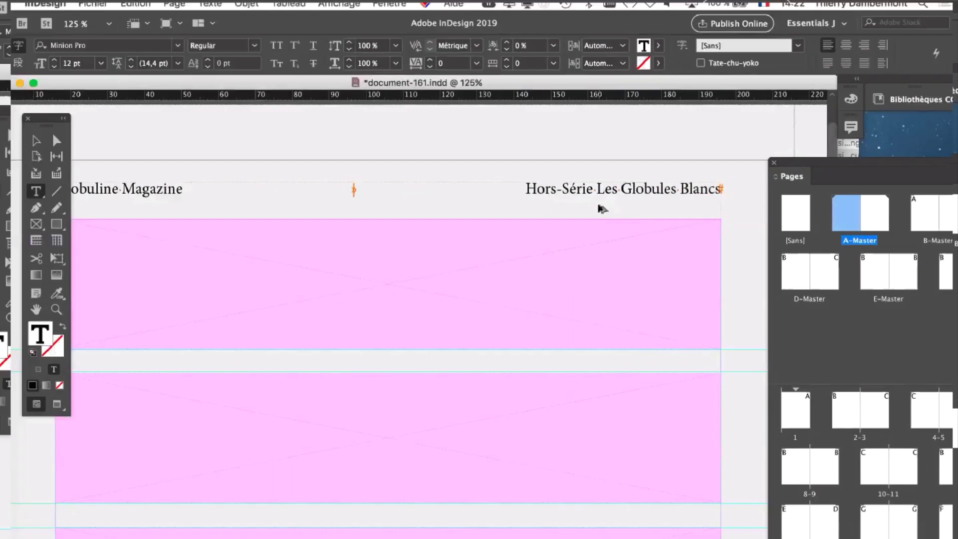
pyautogui.scroll(-1, 575, 201)
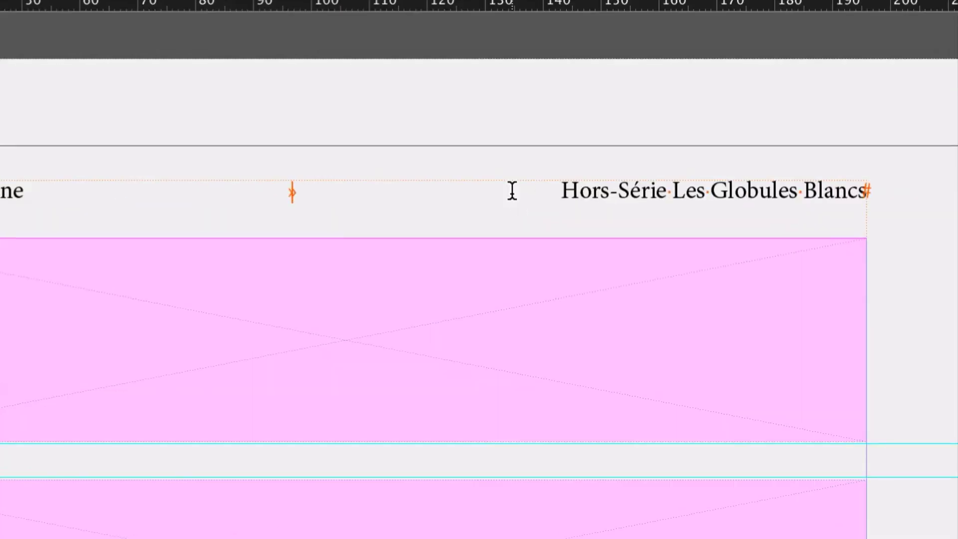
# Examine the tab space between "Globuline Magazine" and "Hors-Série Les Globules Blancs" by selecting it and checking both of its ends.
pyautogui.click(539, 192)
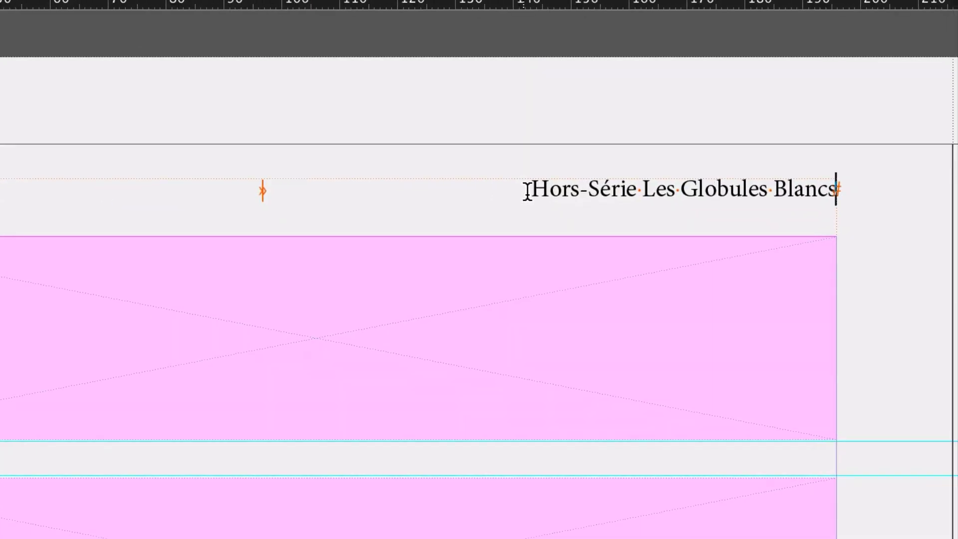
pyautogui.doubleClick(350, 192)
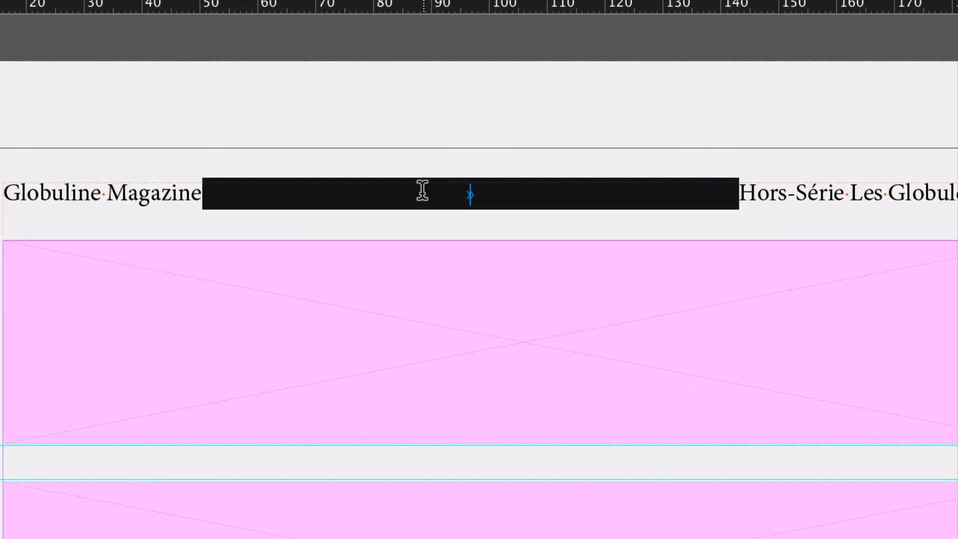
pyautogui.click(72, 192)
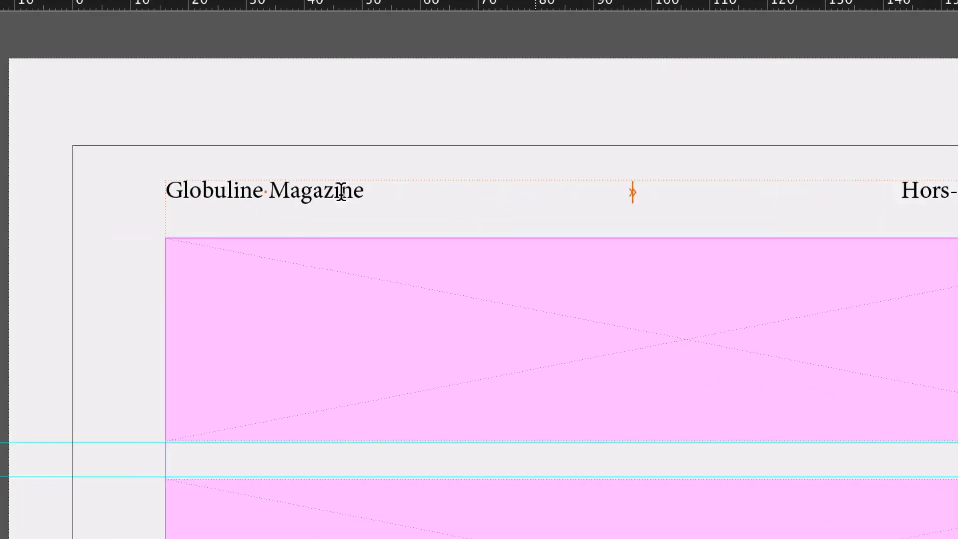
pyautogui.click(365, 192)
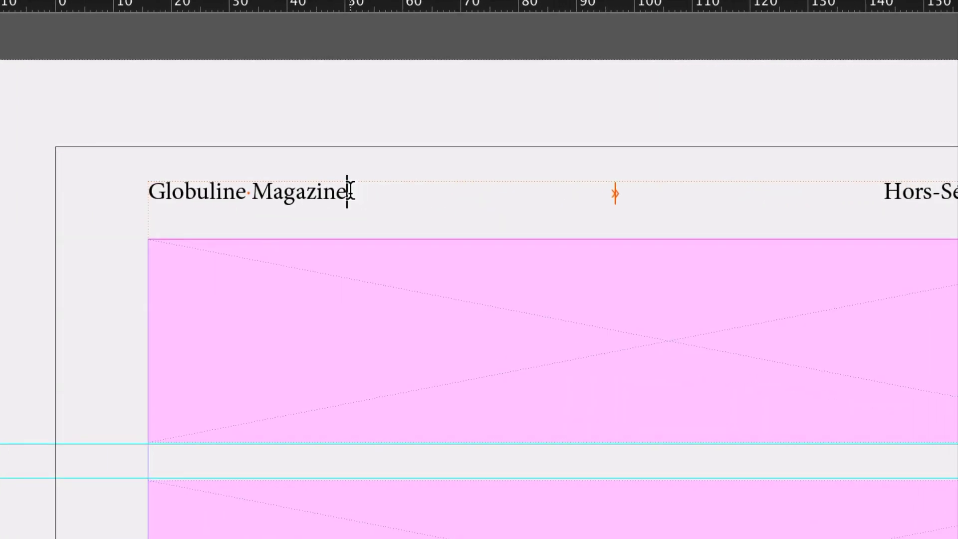
pyautogui.doubleClick(589, 192)
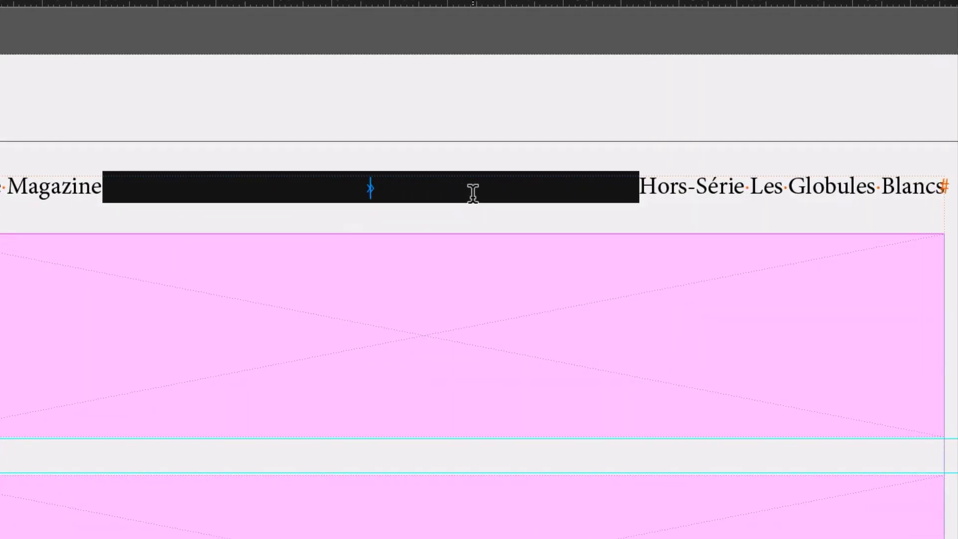
pyautogui.click(638, 193)
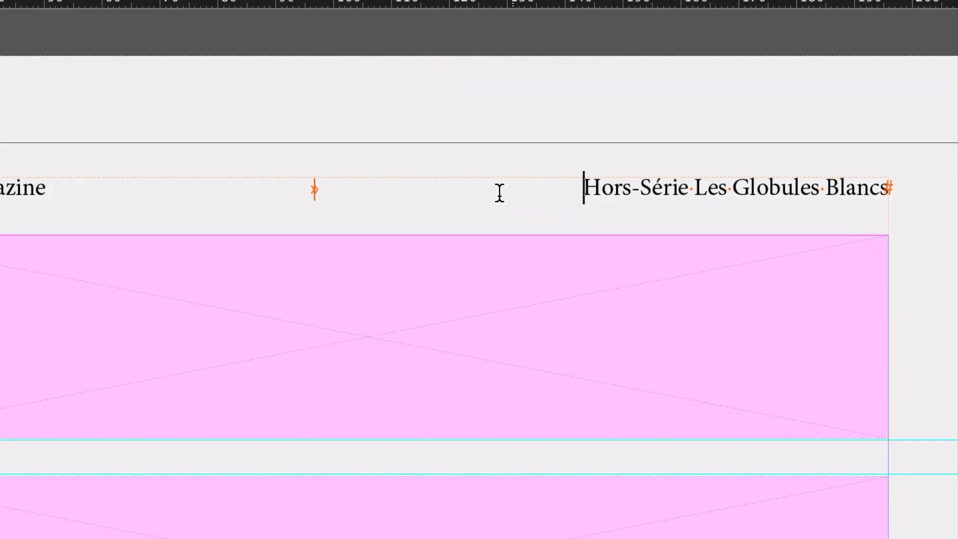
# Replace the tab between the two header texts with a "Tabulation de retrait à droite" special character.
pyautogui.doubleClick(265, 193)
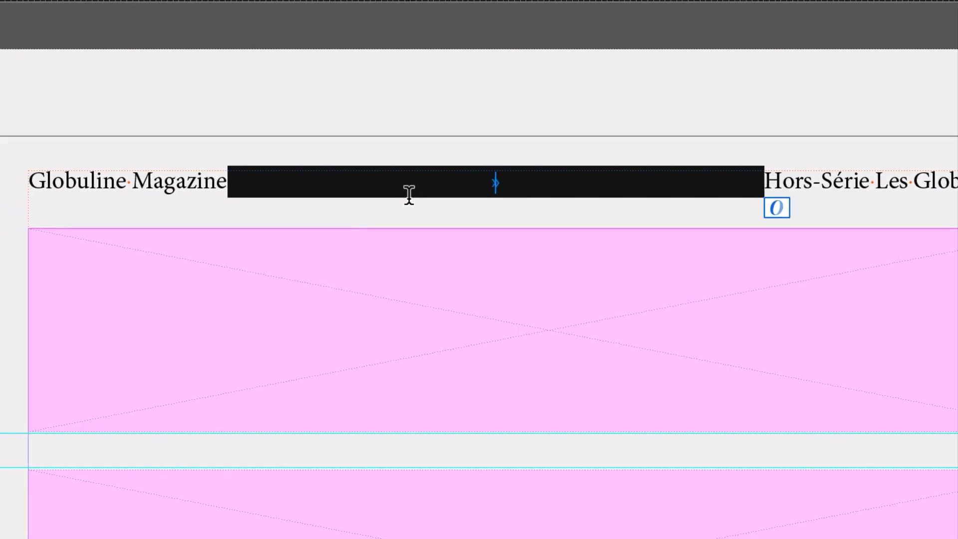
pyautogui.press('BackSpace')
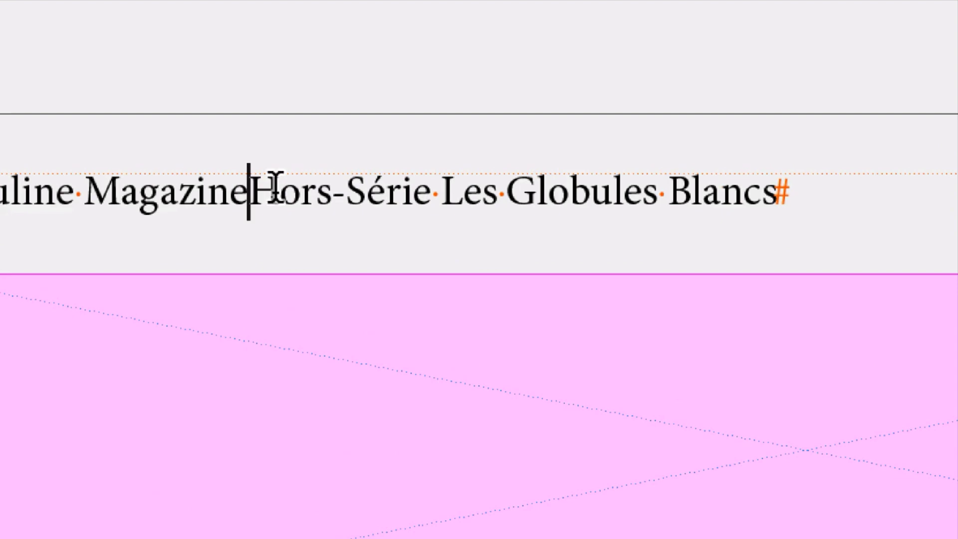
pyautogui.rightClick(248, 198)
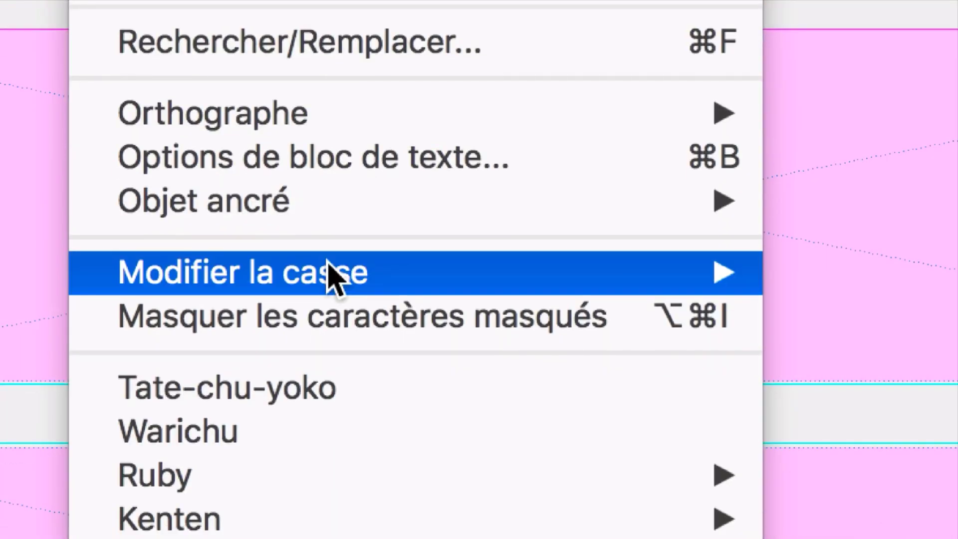
pyautogui.moveTo(531, 517)
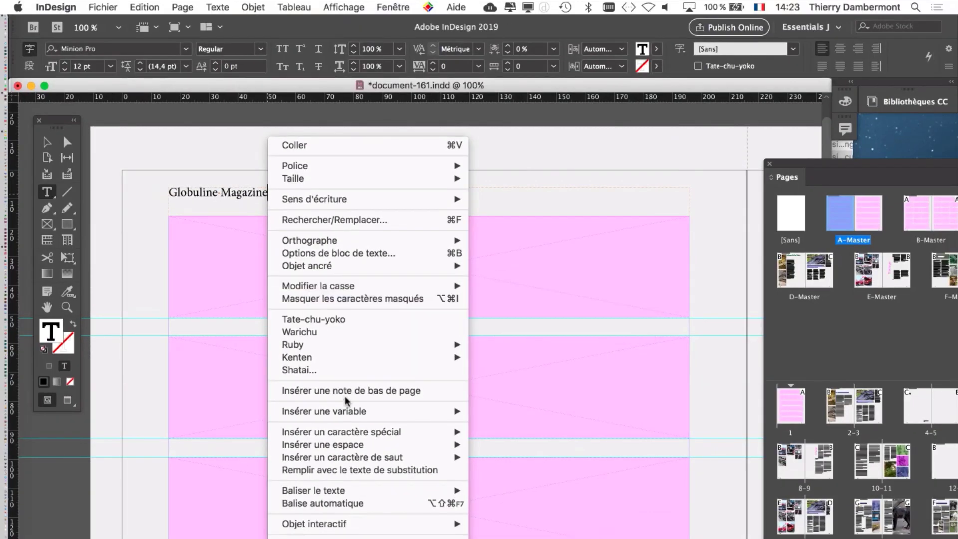
pyautogui.moveTo(423, 538)
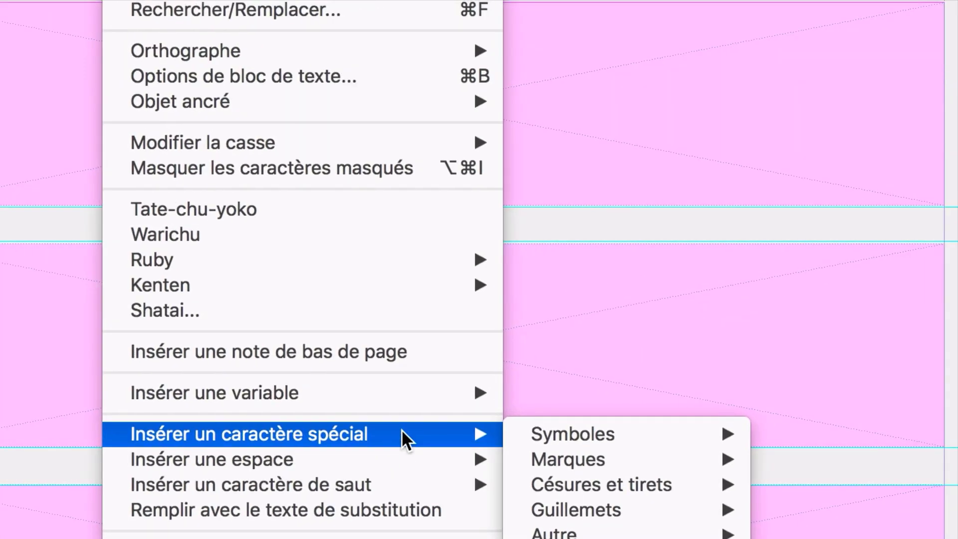
pyautogui.moveTo(515, 436)
pyautogui.moveTo(483, 535)
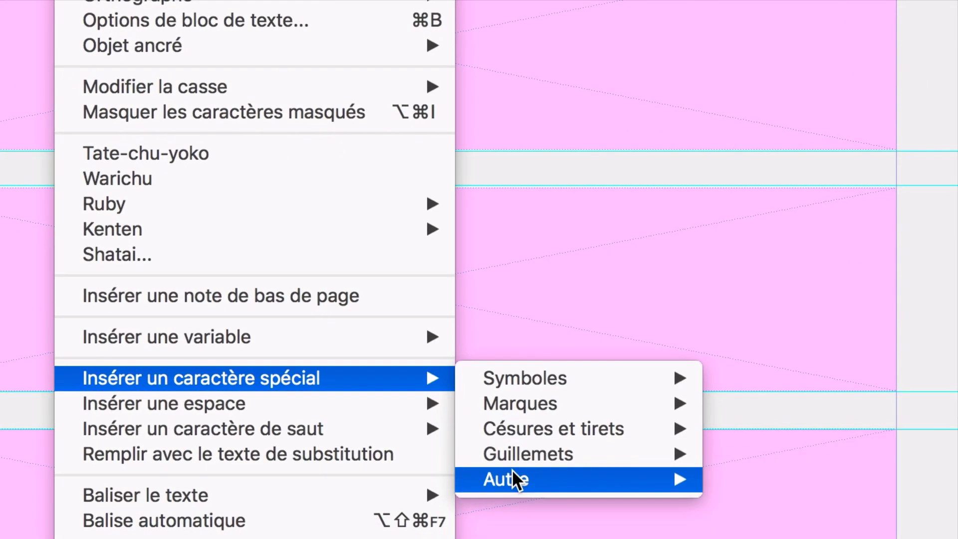
pyautogui.moveTo(512, 471)
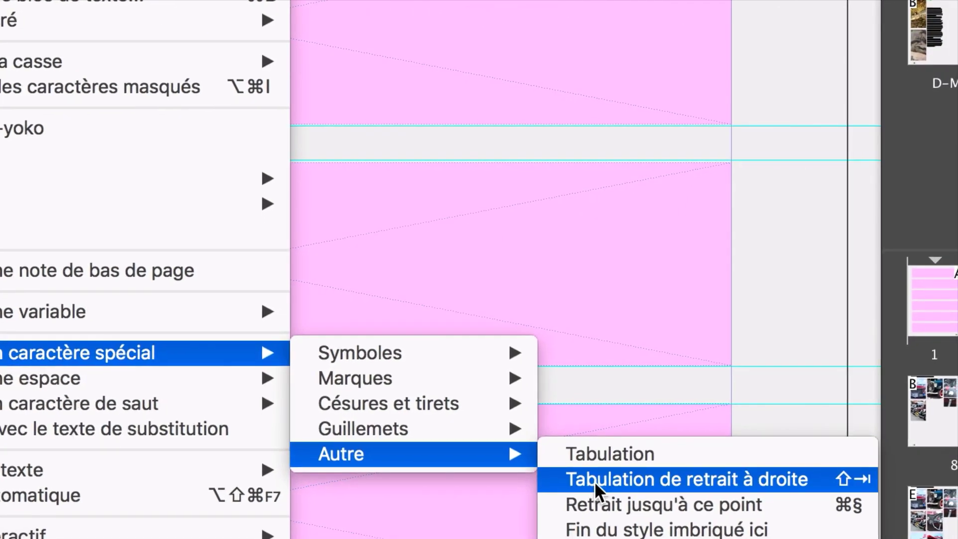
pyautogui.click(628, 480)
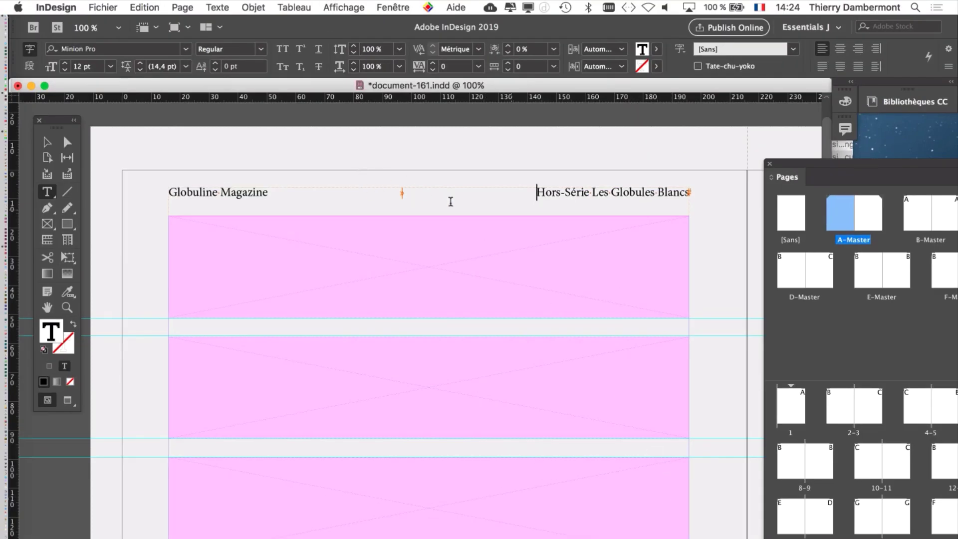
# Save the document under the new name document-162.indd in the Dossier document-161 folder.
pyautogui.click(103, 7)
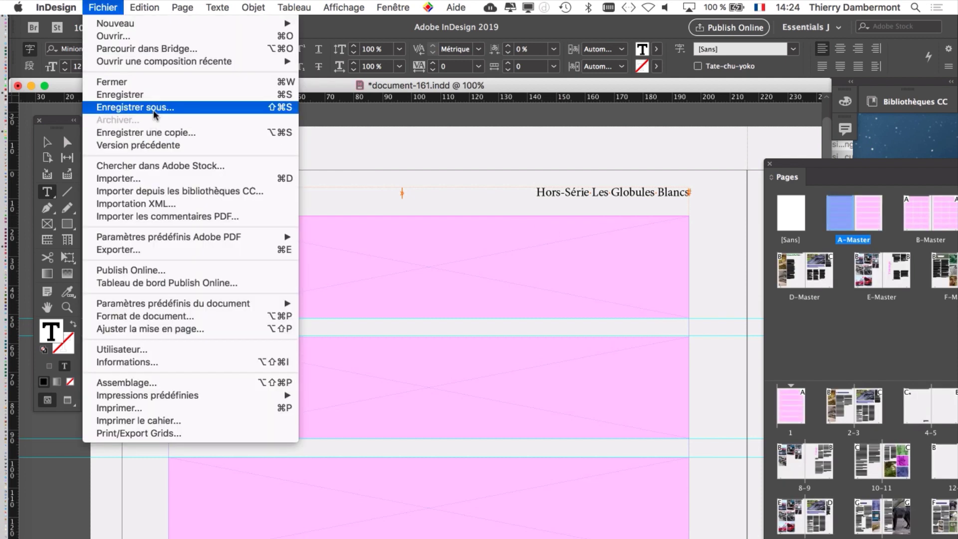
pyautogui.click(149, 106)
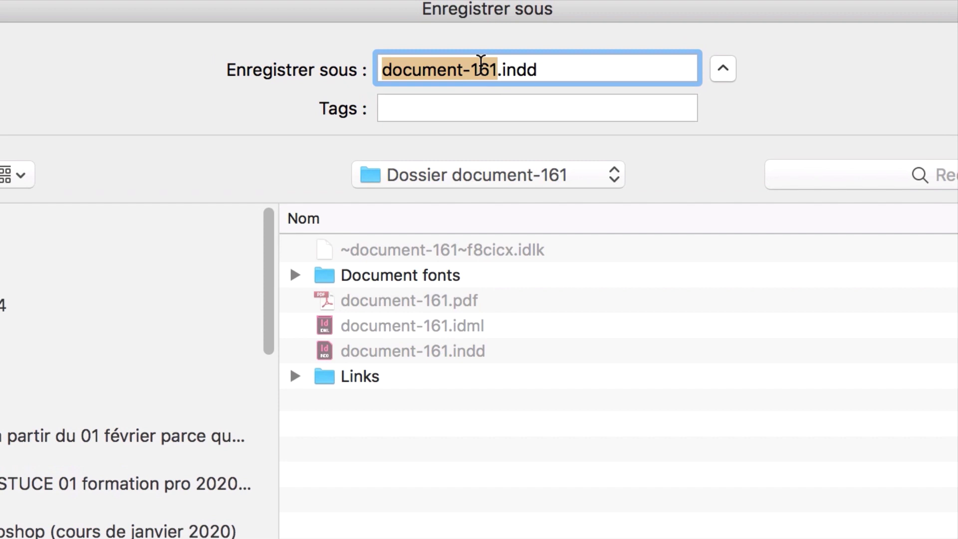
pyautogui.click(484, 66)
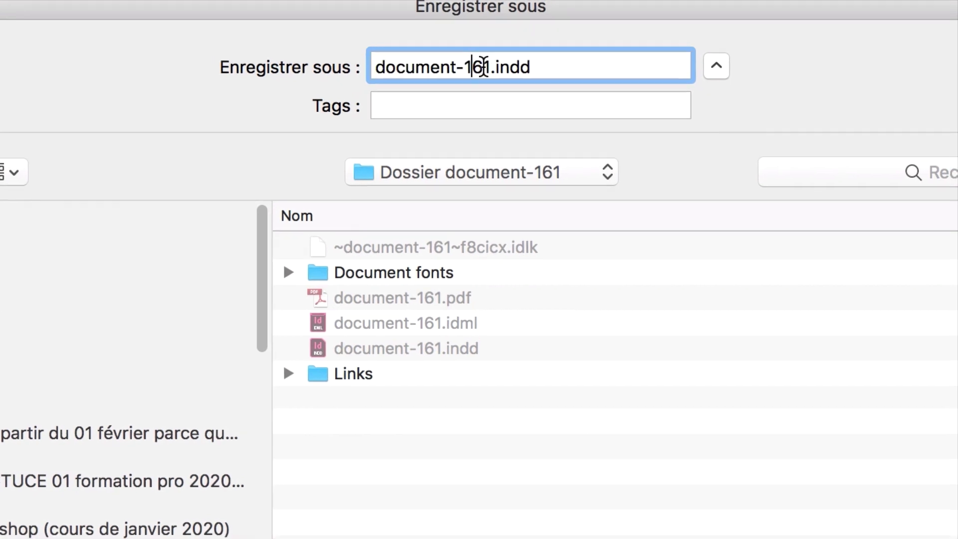
pyautogui.hotkey('shift', 'Right')
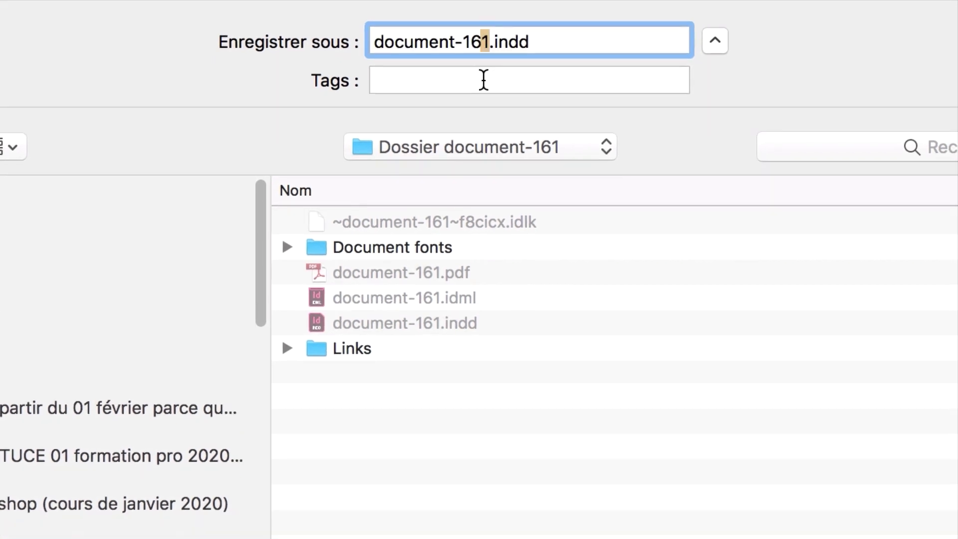
pyautogui.write('2')
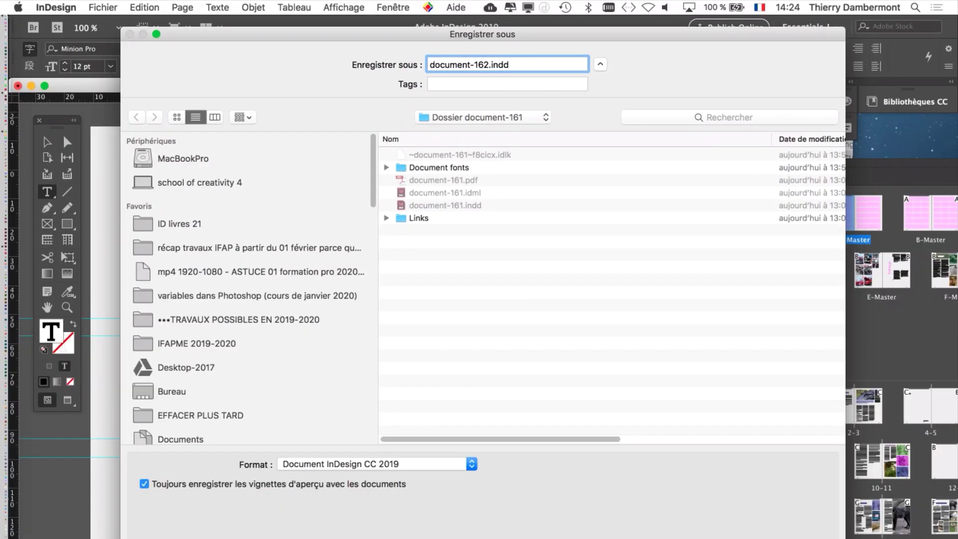
pyautogui.press('Return')
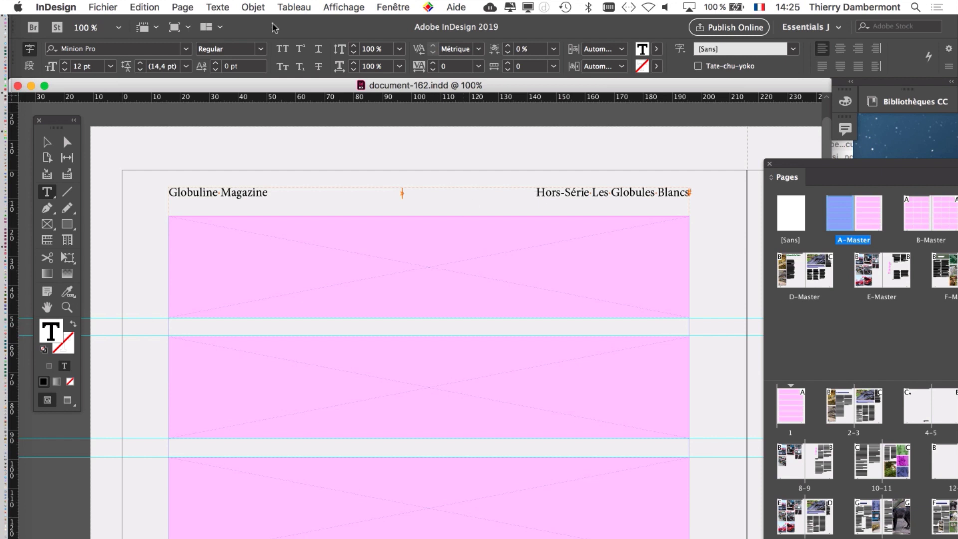
# Create a new paragraph style named "texte du dessus de page" with its default settings.
pyautogui.click(217, 7)
pyautogui.click(268, 165)
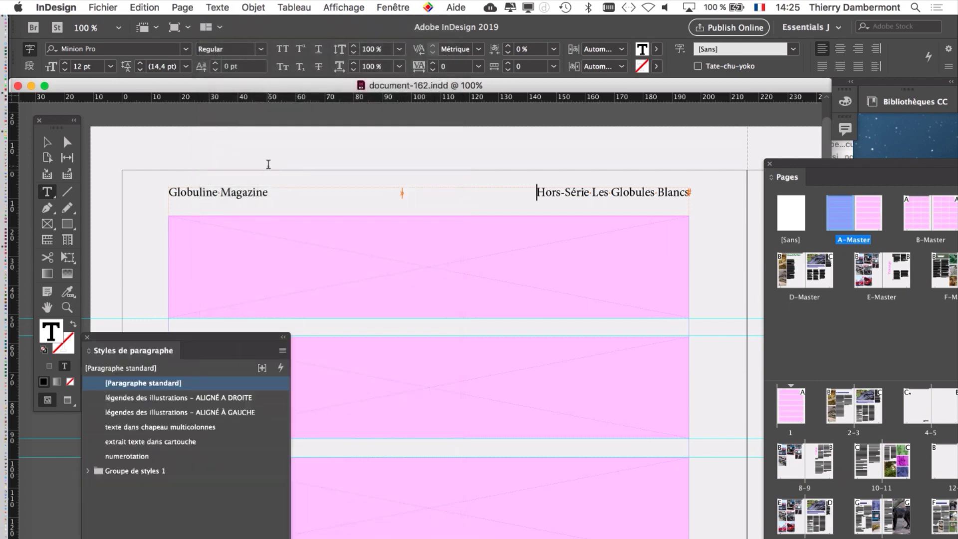
pyautogui.moveTo(223, 344); pyautogui.dragTo(614, 132)
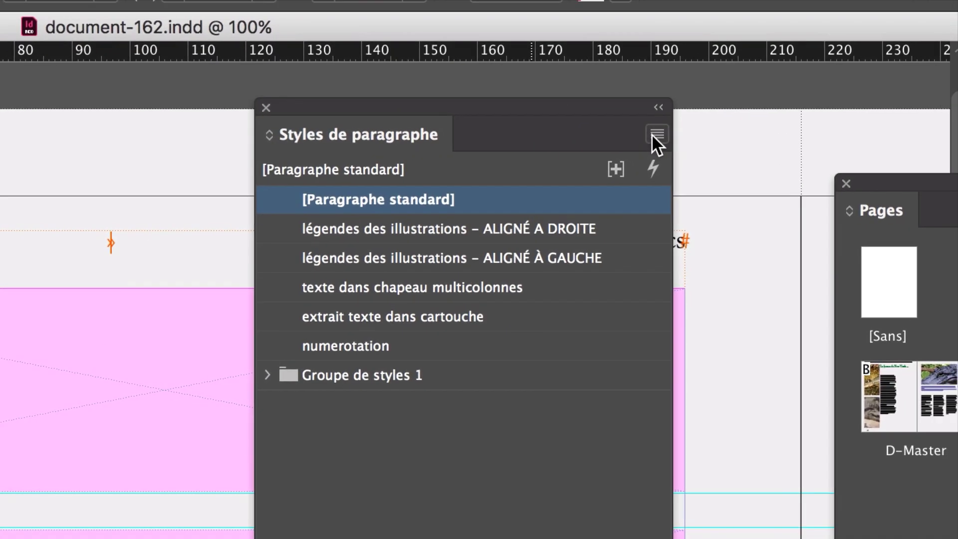
pyautogui.click(652, 135)
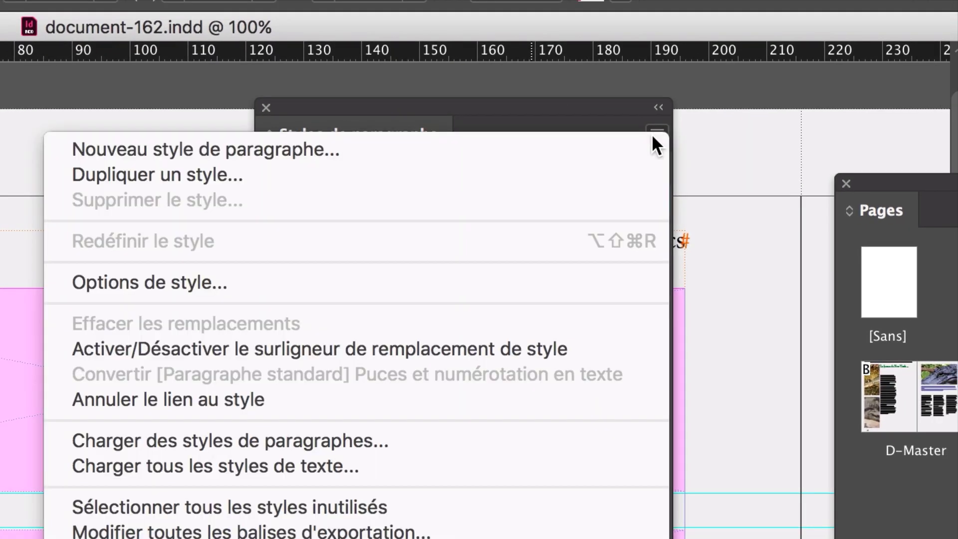
pyautogui.click(641, 139)
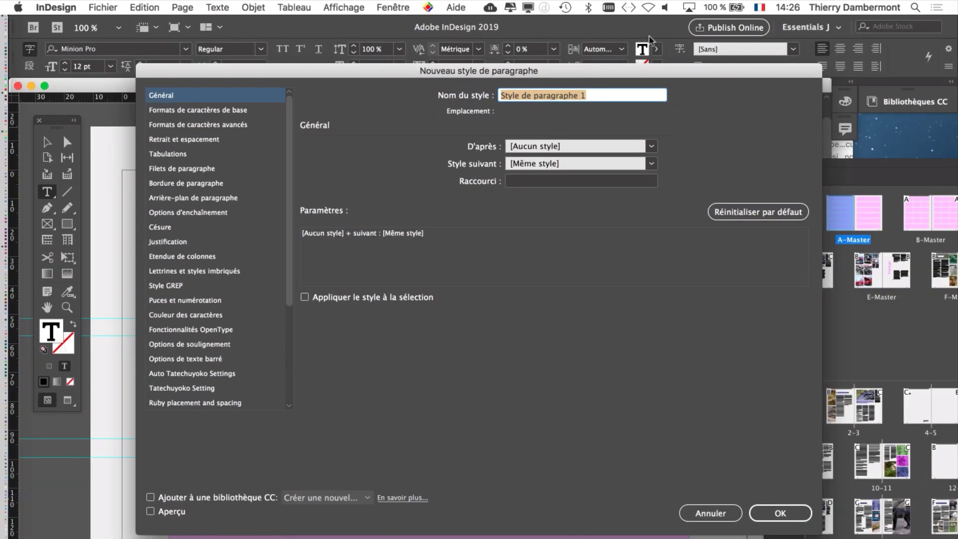
pyautogui.moveTo(638, 75); pyautogui.dragTo(659, 90)
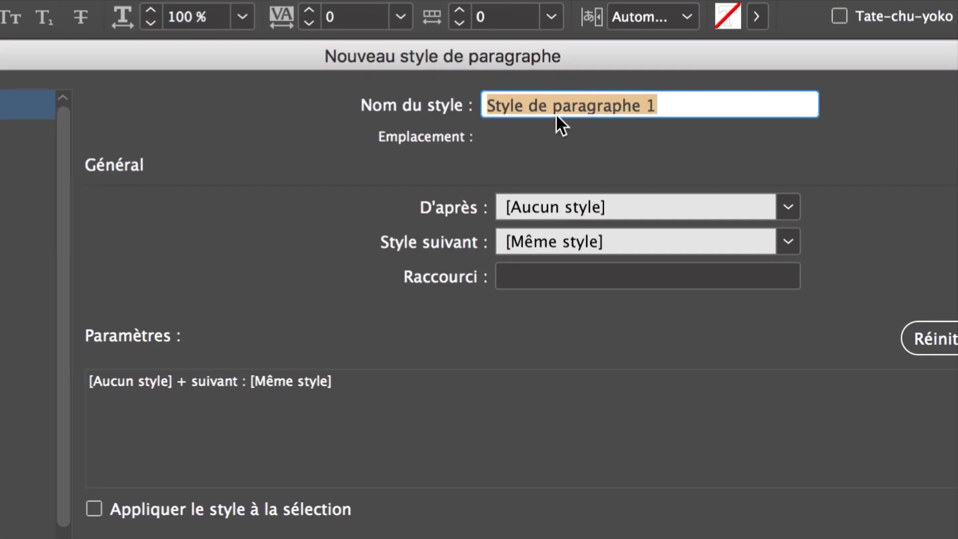
pyautogui.write('texte')
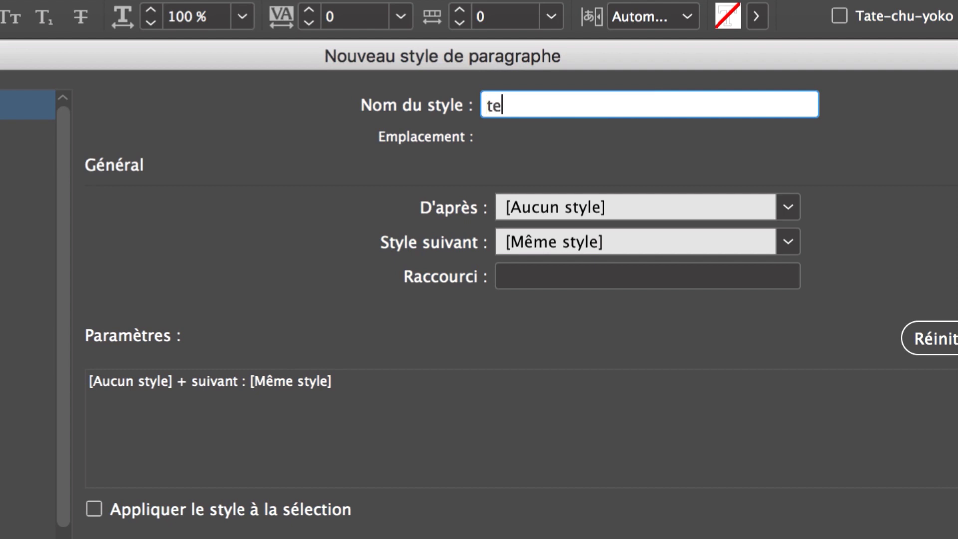
pyautogui.write(' du dessus de page')
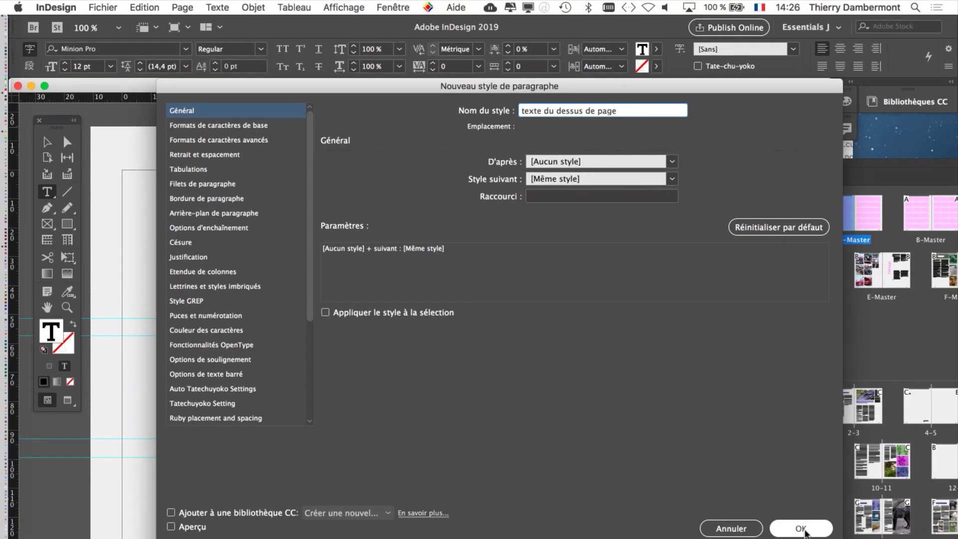
pyautogui.click(802, 528)
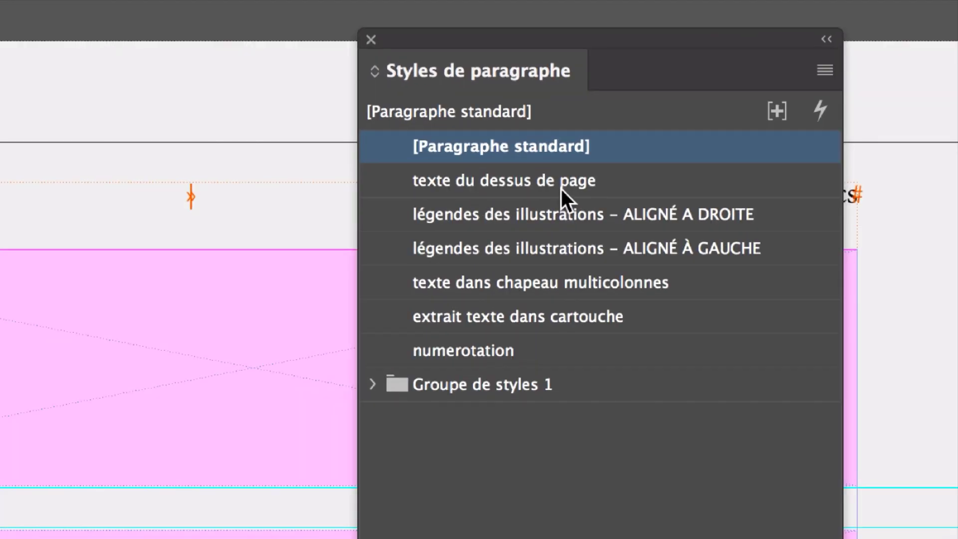
# Apply the paragraph style "texte du dessus de page" to the header line on A-Master.
pyautogui.click(561, 189)
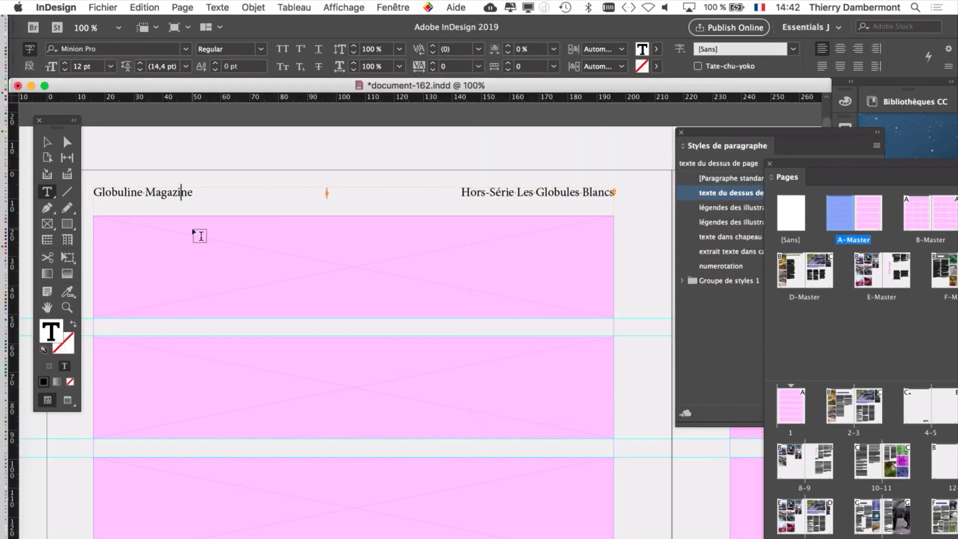
pyautogui.click(181, 193)
pyautogui.moveTo(737, 132); pyautogui.dragTo(556, 224)
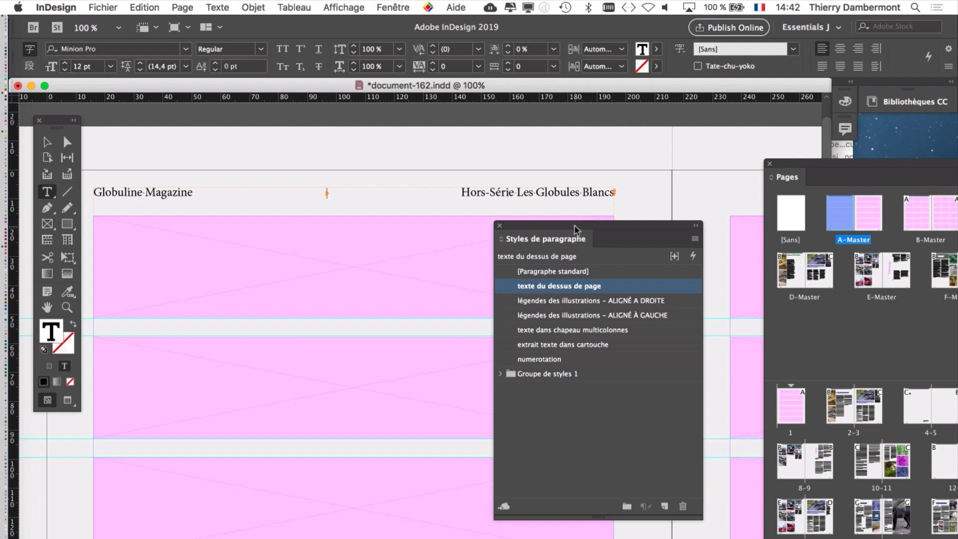
# With nothing selected, examine the "Filets de paragraphe" options of the style "texte du dessus de page" and leave them without changes.
pyautogui.click(46, 145)
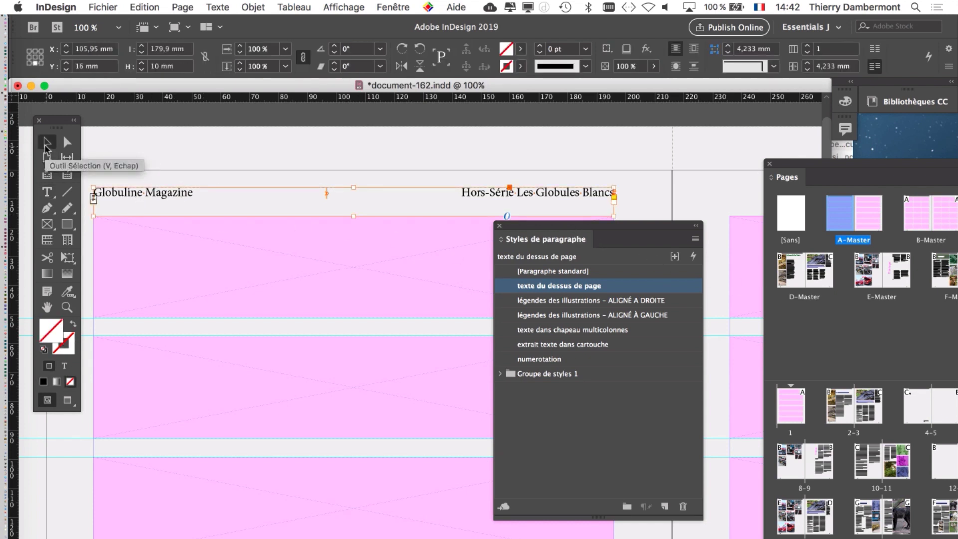
pyautogui.click(165, 146)
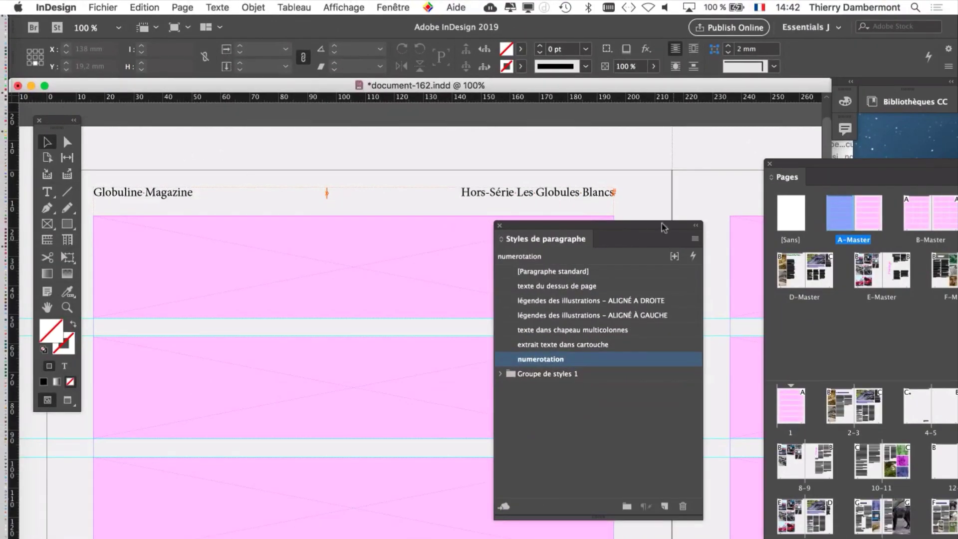
pyautogui.moveTo(633, 230); pyautogui.dragTo(649, 145)
pyautogui.click(644, 202)
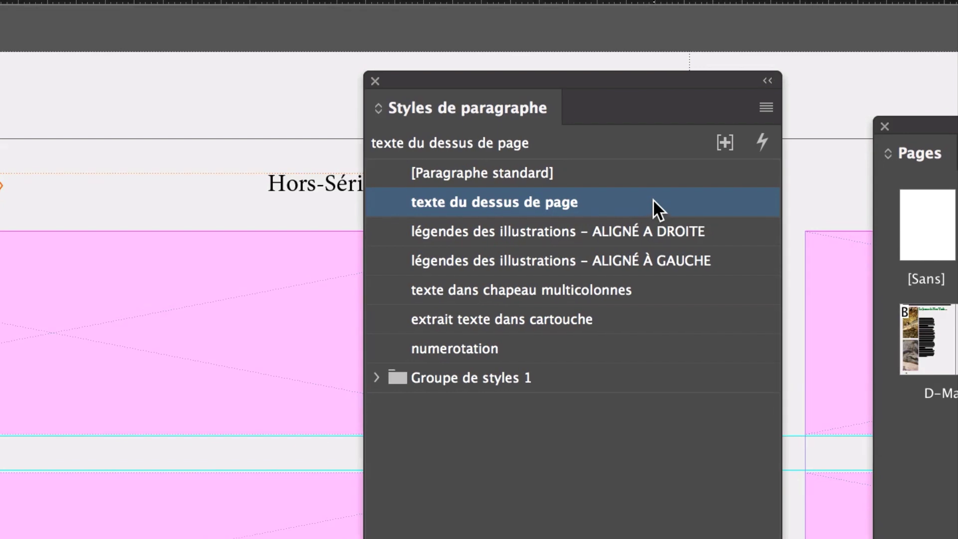
pyautogui.doubleClick(653, 200)
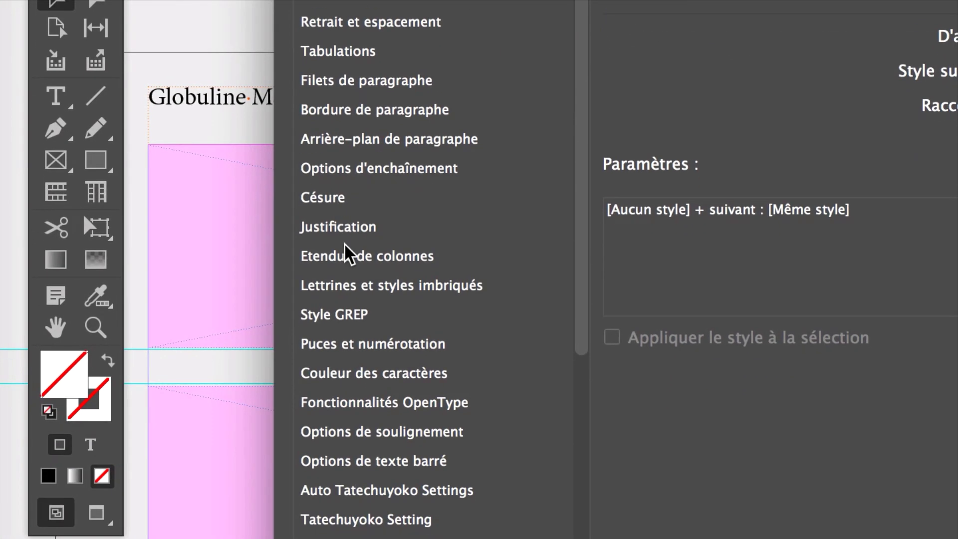
pyautogui.click(349, 191)
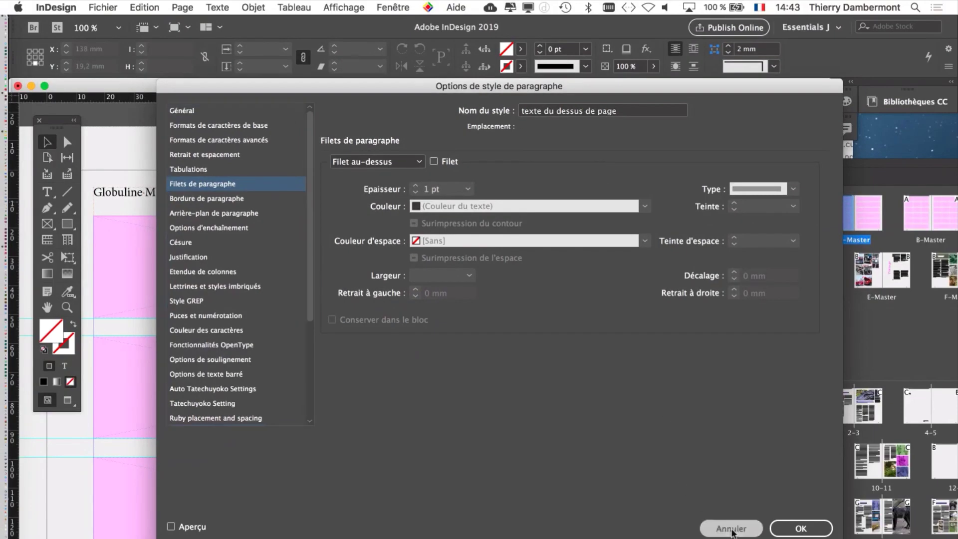
pyautogui.click(730, 528)
# Bring up the paragraph formatting settings clear of the header and select the header text frame on A-Master.
pyautogui.moveTo(543, 145); pyautogui.dragTo(636, 130)
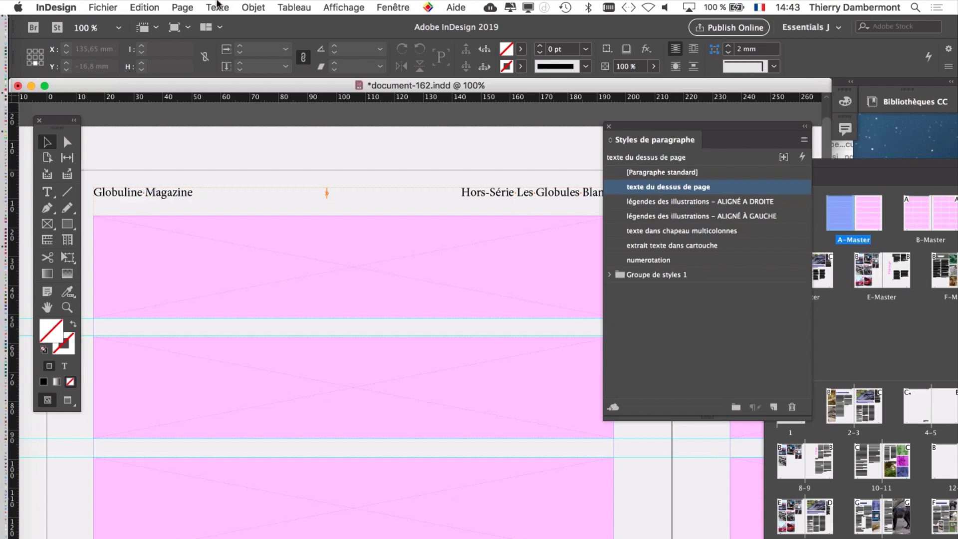
pyautogui.click(218, 6)
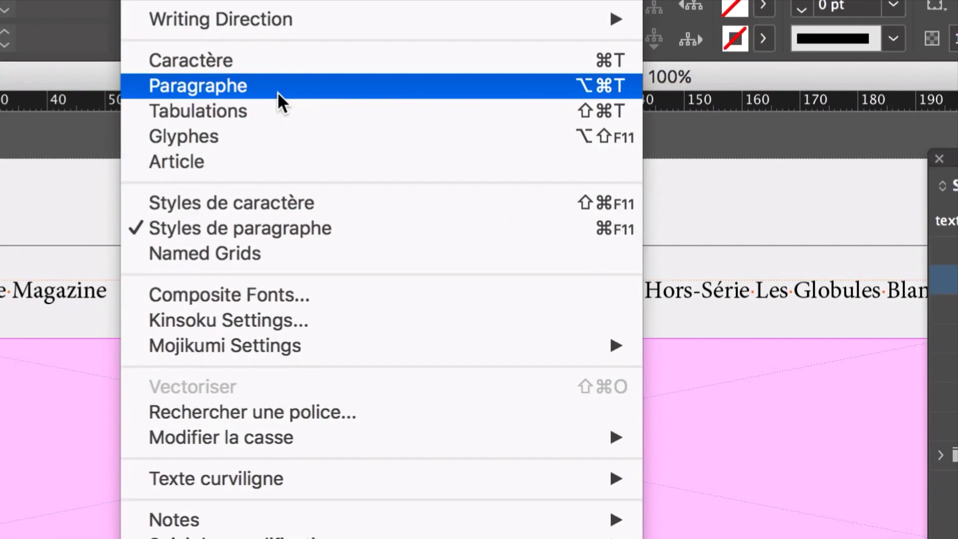
pyautogui.click(277, 91)
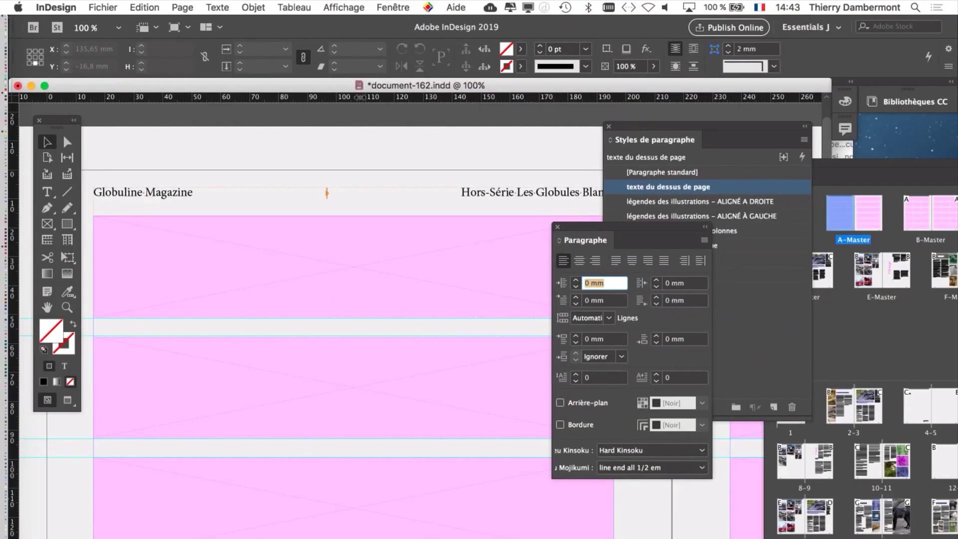
pyautogui.moveTo(584, 231); pyautogui.dragTo(318, 208)
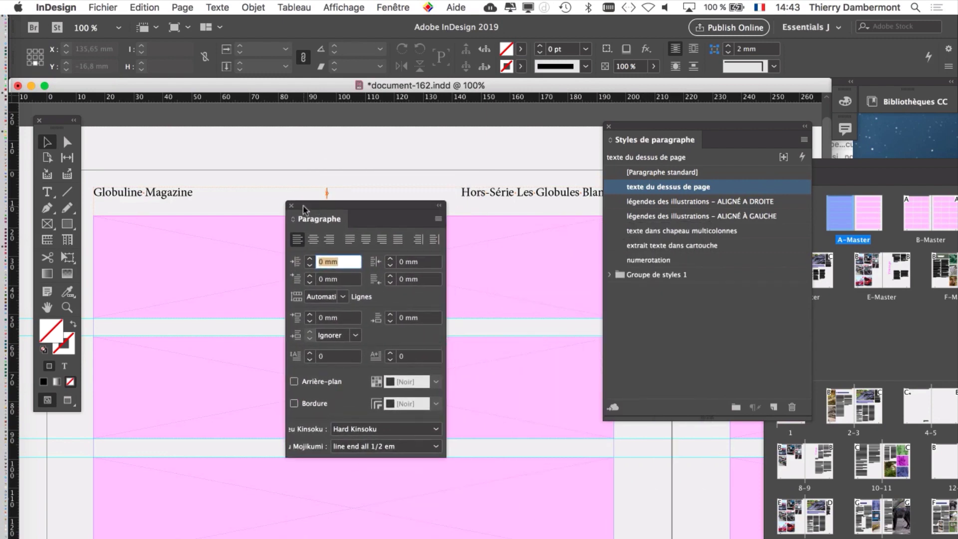
pyautogui.click(111, 202)
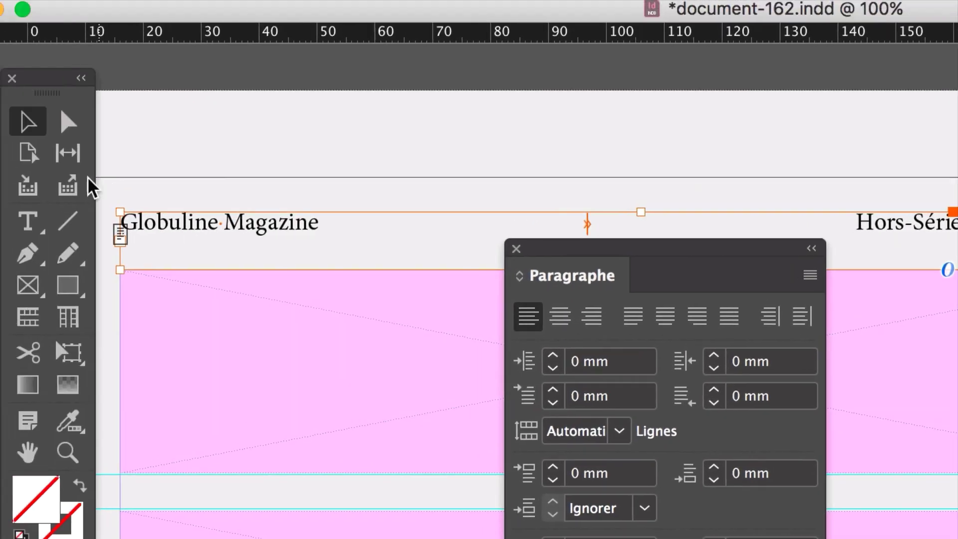
pyautogui.click(28, 220)
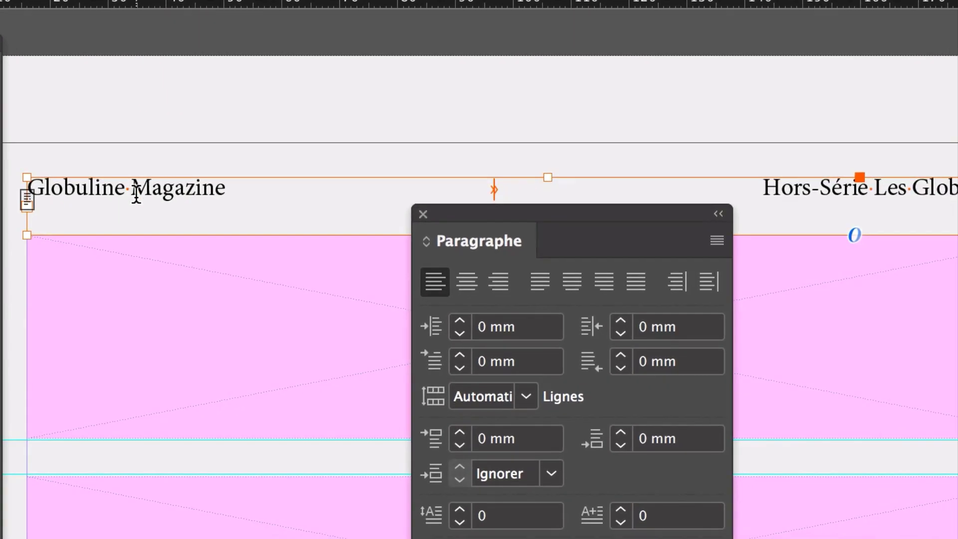
pyautogui.click(262, 193)
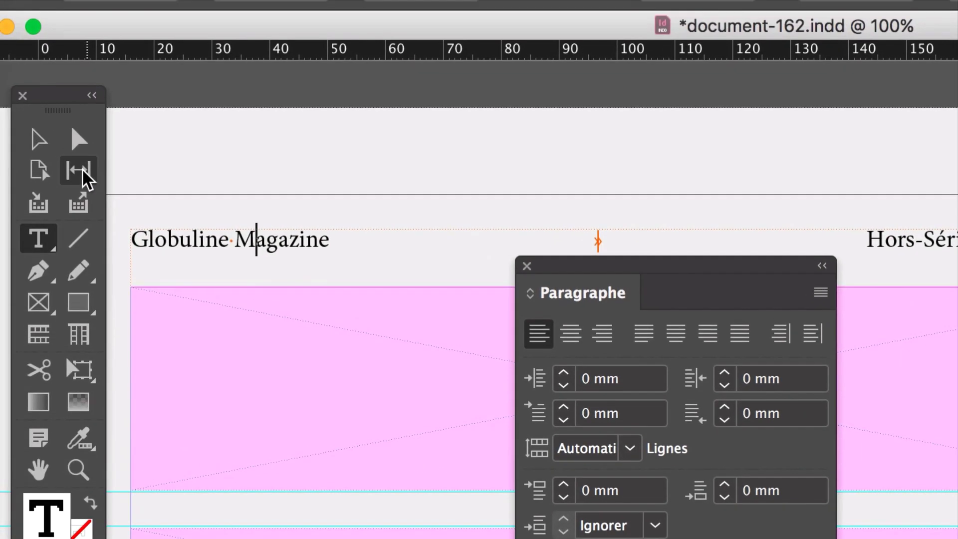
pyautogui.click(36, 137)
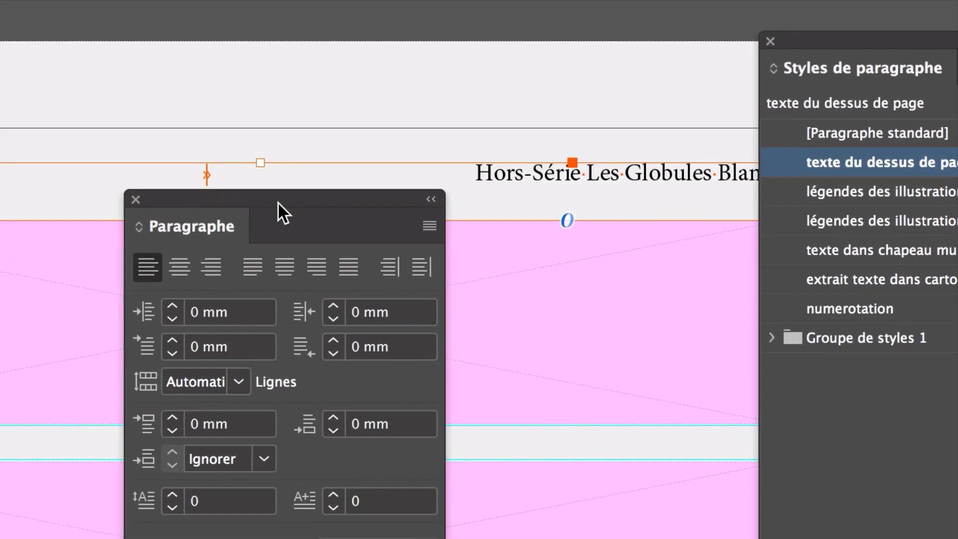
pyautogui.moveTo(687, 289); pyautogui.dragTo(675, 334)
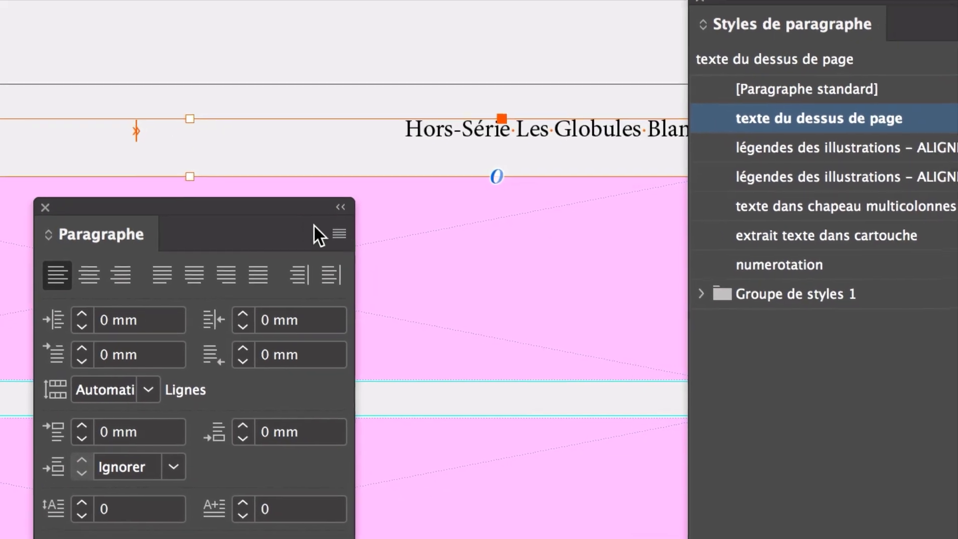
# Turn on a "Filet au-dessus" paragraph rule for the header frame with the preview enabled, keeping the header text in view.
pyautogui.click(424, 245)
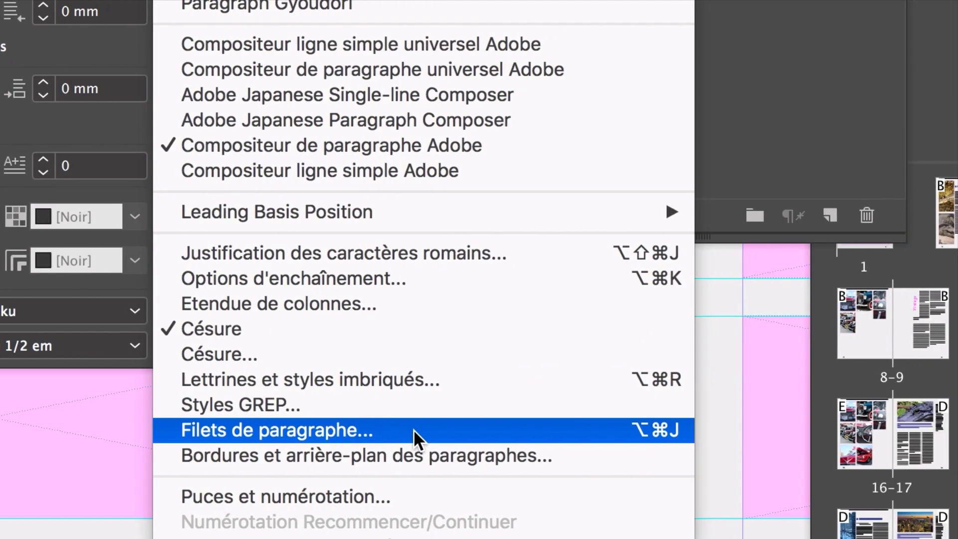
pyautogui.click(413, 429)
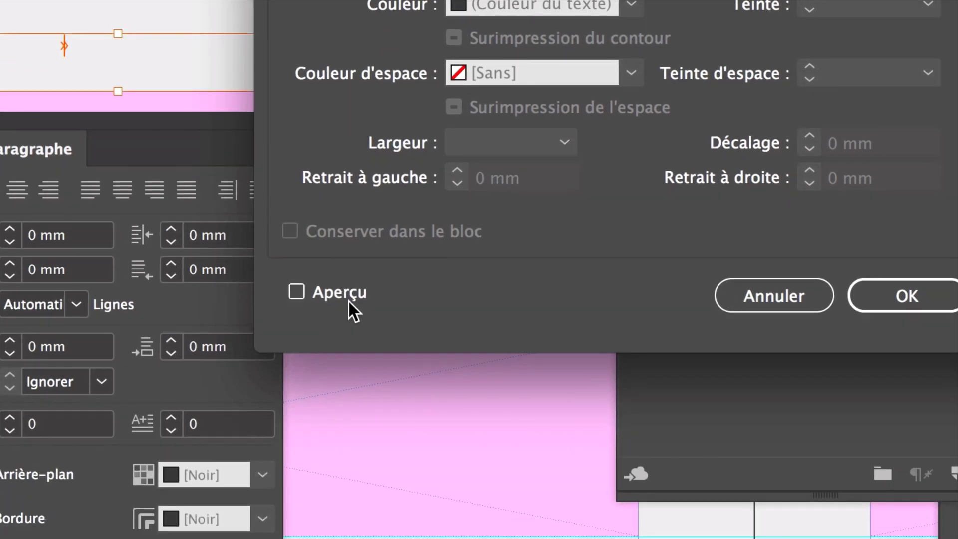
pyautogui.click(348, 301)
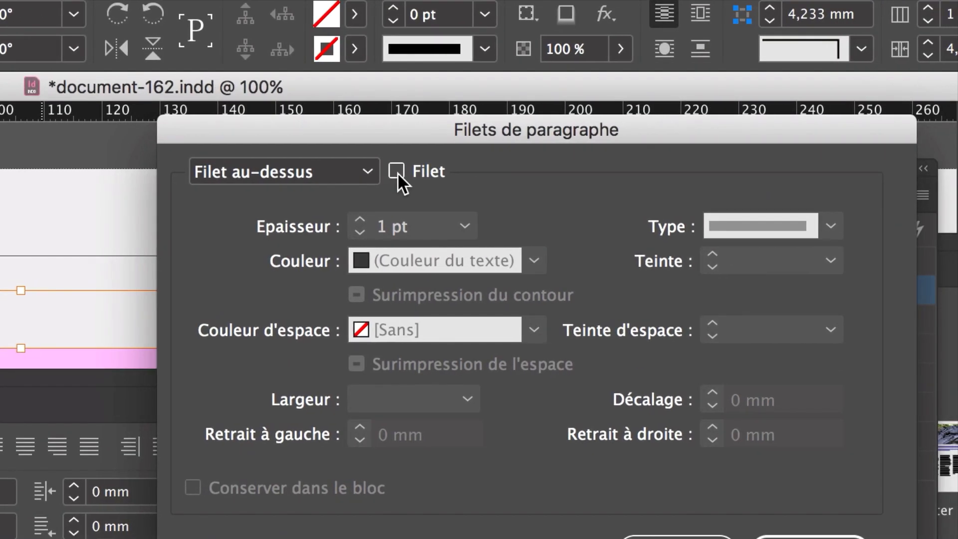
pyautogui.click(397, 172)
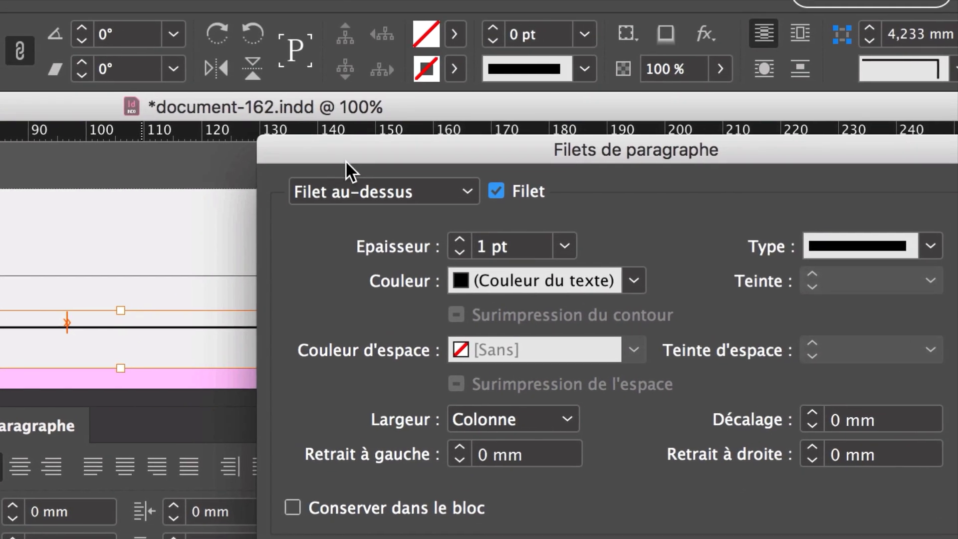
pyautogui.moveTo(346, 160); pyautogui.dragTo(131, 229)
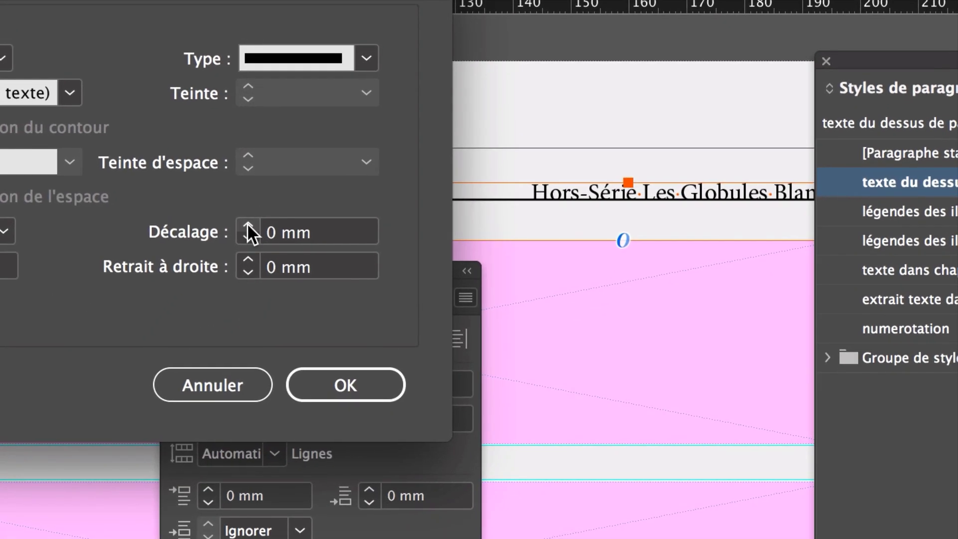
# Set the offset (Décalage) of the rule above the header to 4 mm, after trying 5 mm.
pyautogui.click(248, 227)
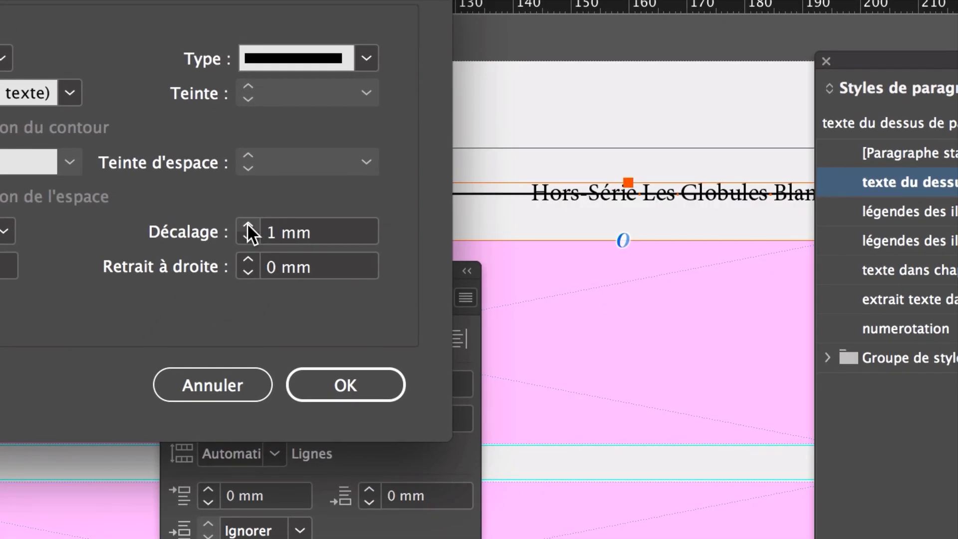
pyautogui.click(248, 225)
pyautogui.click(248, 225)
pyautogui.click(248, 226)
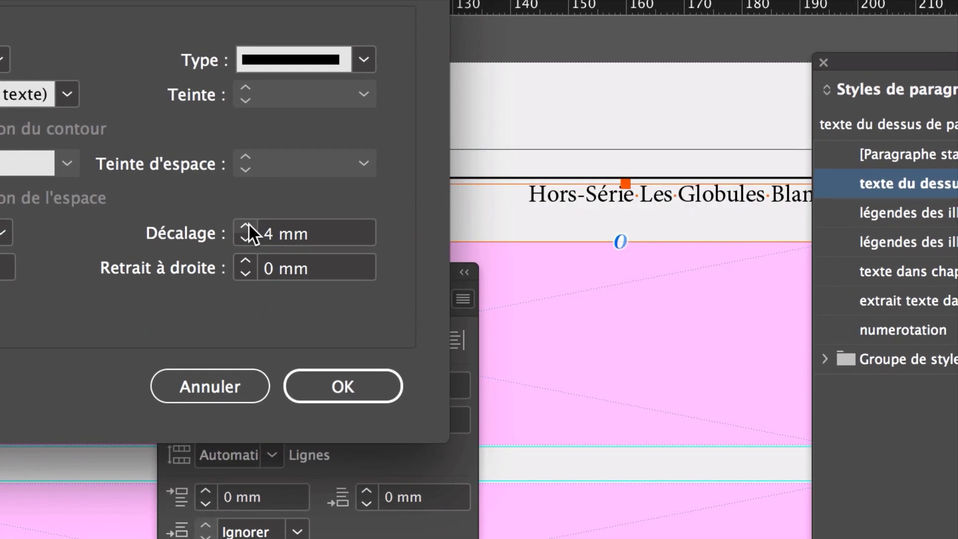
pyautogui.click(248, 226)
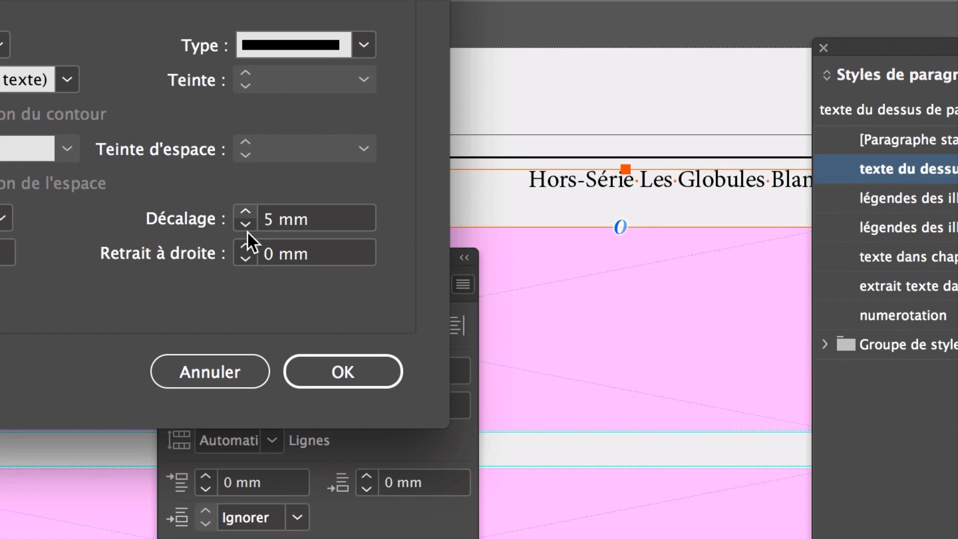
pyautogui.click(248, 238)
# Try an offset of 4,5 mm for the rule above the header and return it to 4 mm.
pyautogui.click(271, 228)
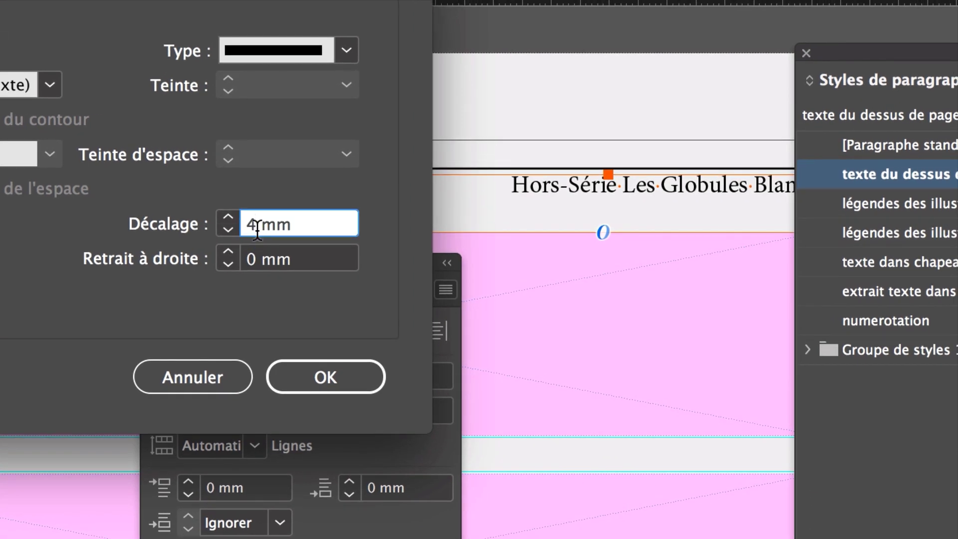
pyautogui.write(',5')
pyautogui.press('Tab')
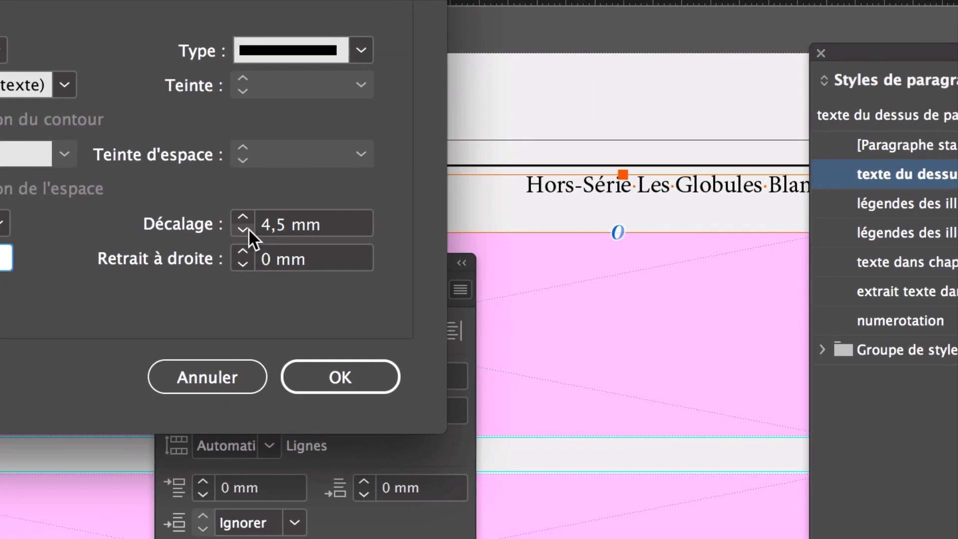
pyautogui.click(243, 229)
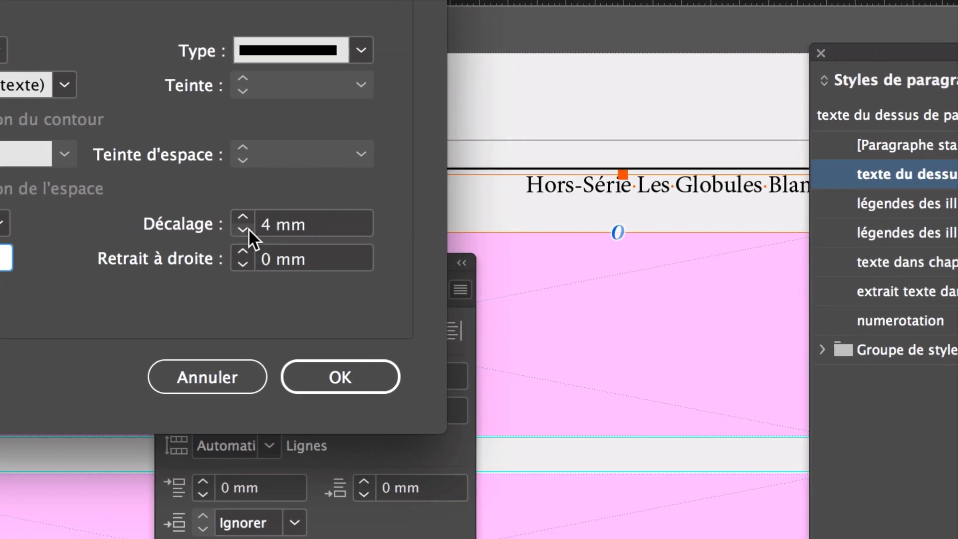
# Set the offset (Décalage) of the rule above the header to 3,5 mm, keeping the header in view.
pyautogui.doubleClick(260, 232)
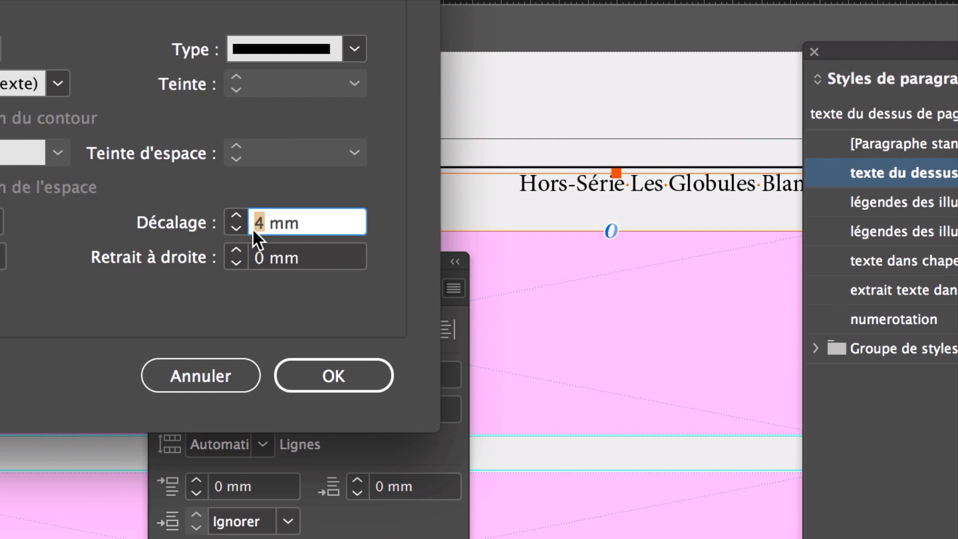
pyautogui.write('3,5')
pyautogui.press('Tab')
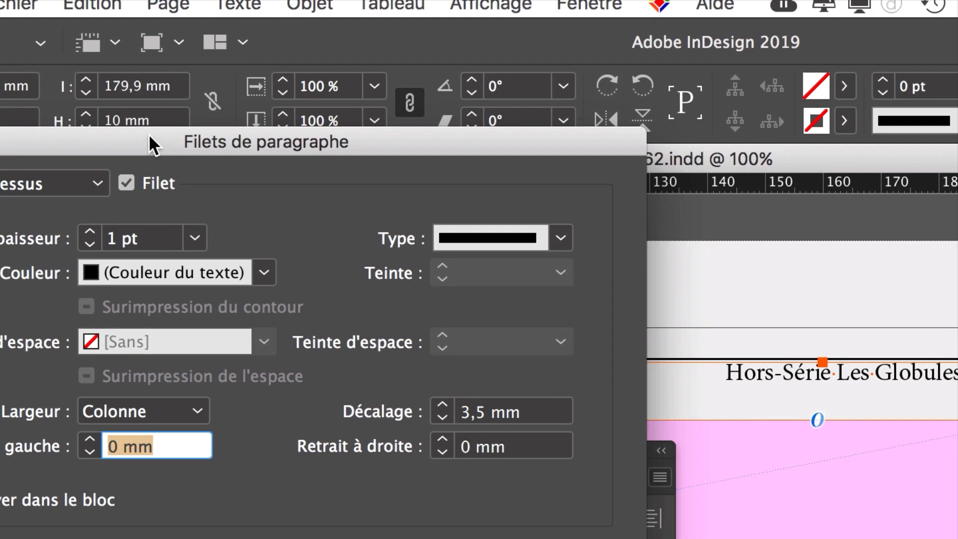
pyautogui.moveTo(149, 134); pyautogui.dragTo(149, 226)
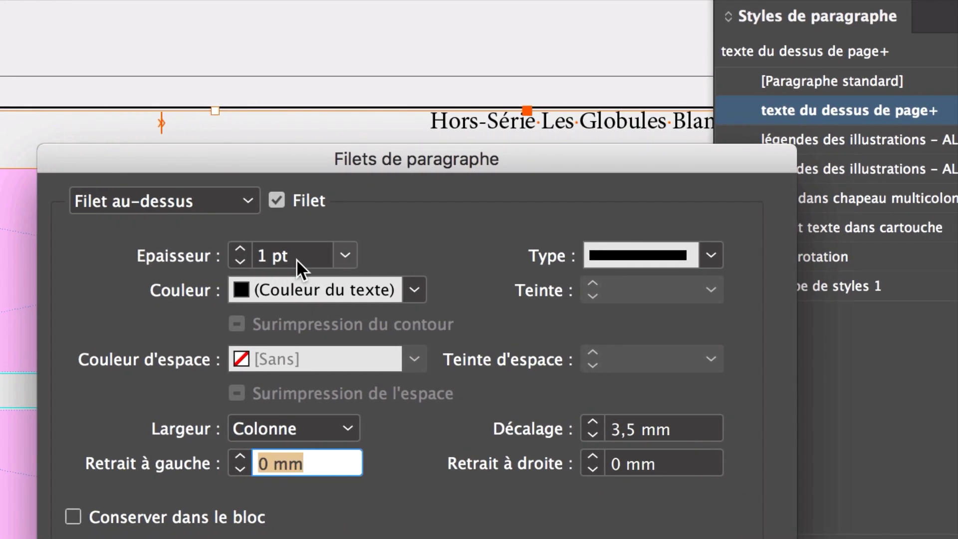
# Set the thickness (Epaisseur) of the rule above the header to 0,5 pt and accept the rule settings.
pyautogui.click(341, 257)
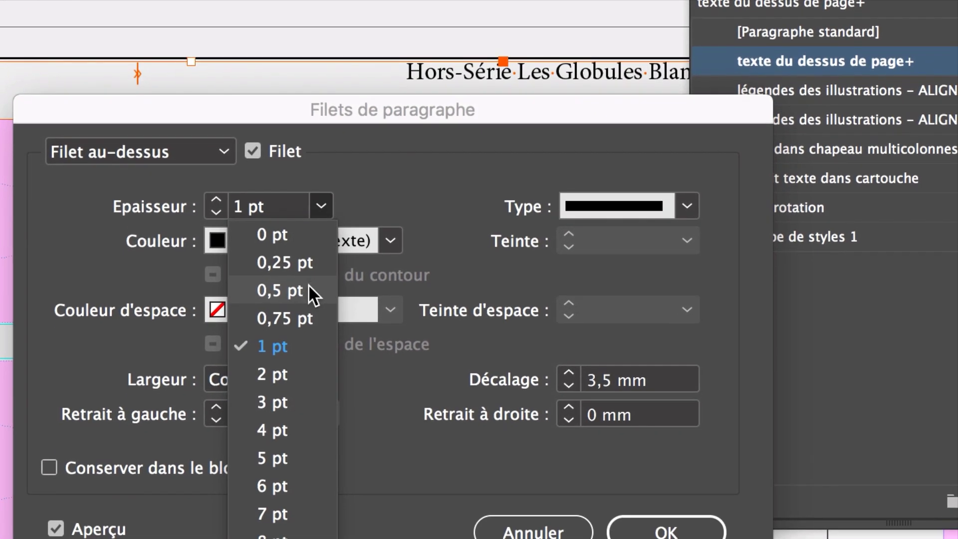
pyautogui.click(310, 287)
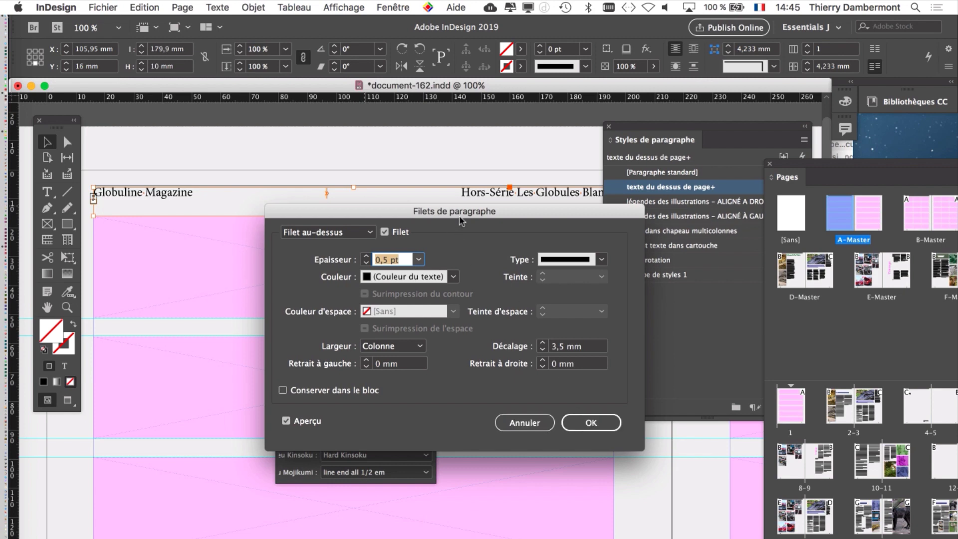
pyautogui.moveTo(462, 221); pyautogui.dragTo(491, 115)
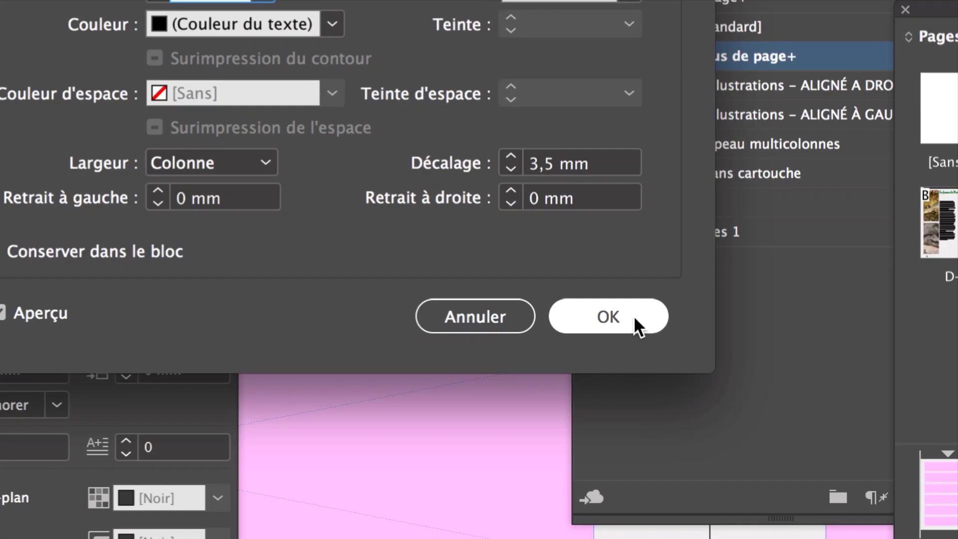
pyautogui.click(633, 319)
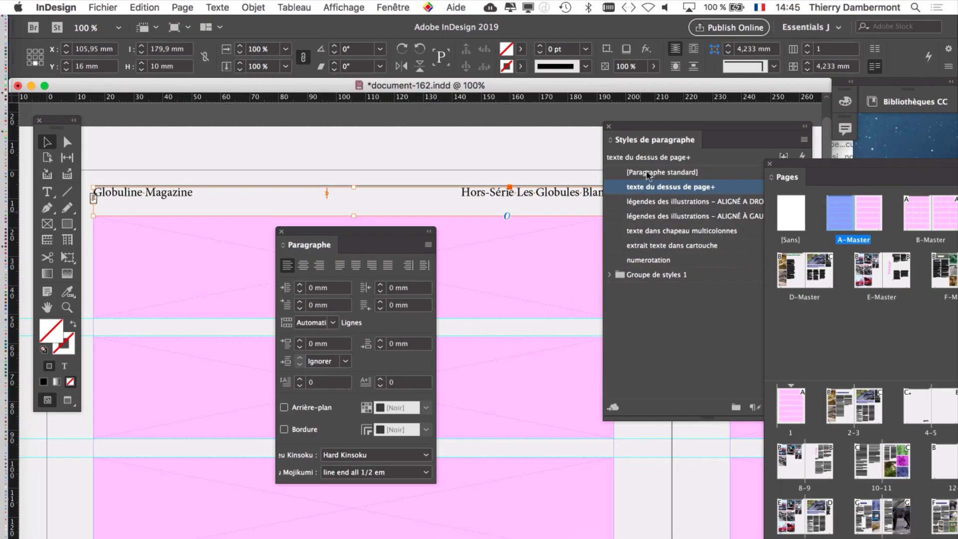
# Clear the panels away from the header and redefine the "texte du dessus de page" paragraph style from the header's current formatting.
pyautogui.moveTo(646, 125); pyautogui.dragTo(613, 118)
pyautogui.moveTo(384, 230); pyautogui.dragTo(211, 358)
pyautogui.moveTo(650, 119); pyautogui.dragTo(496, 247)
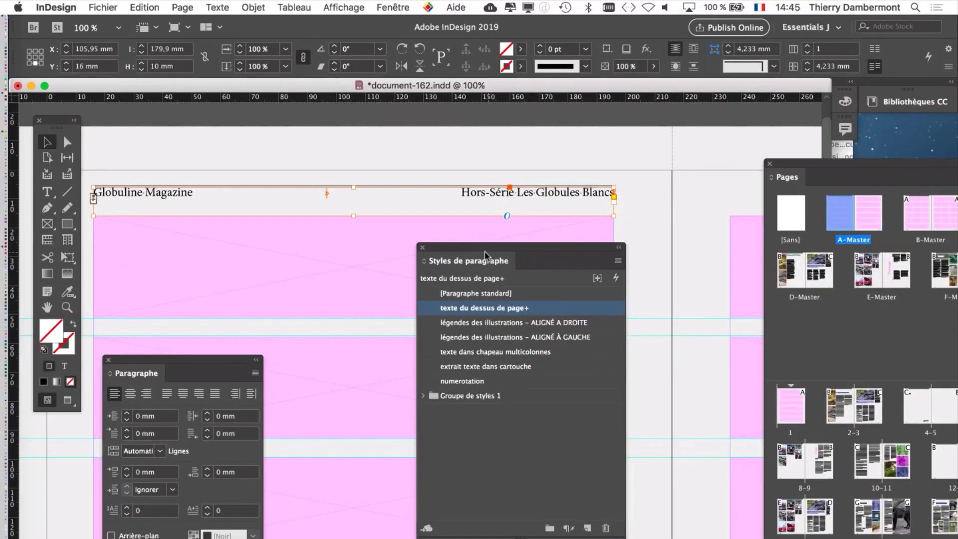
pyautogui.moveTo(451, 242); pyautogui.dragTo(346, 232)
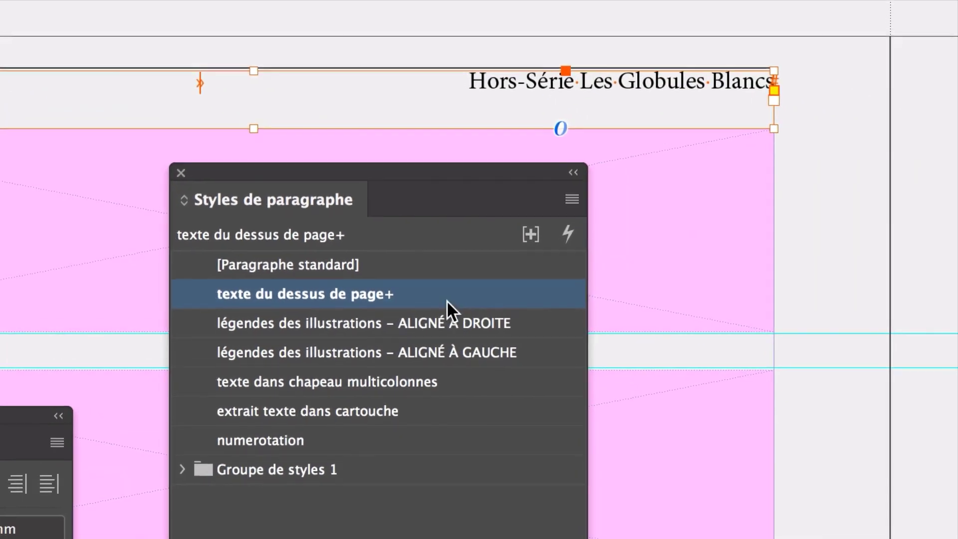
pyautogui.moveTo(447, 298)
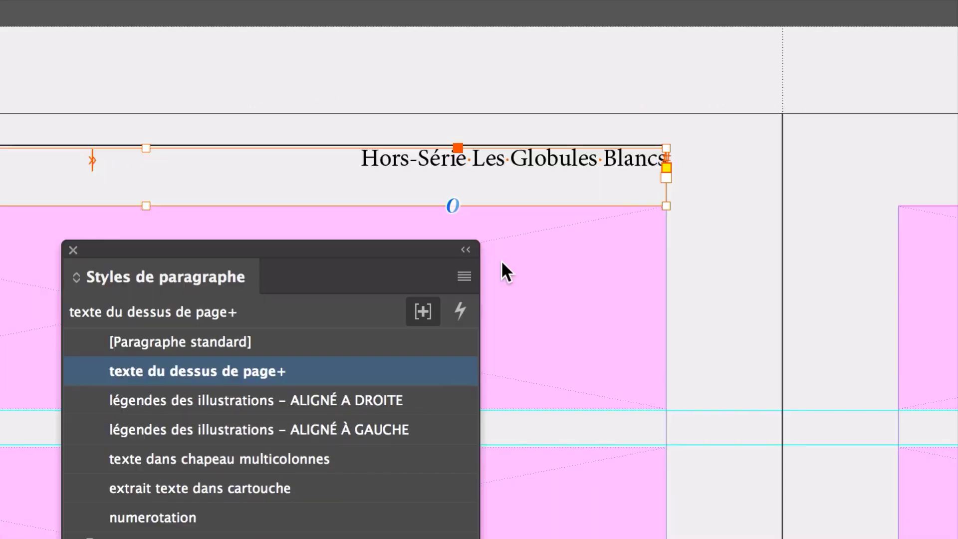
pyautogui.click(483, 272)
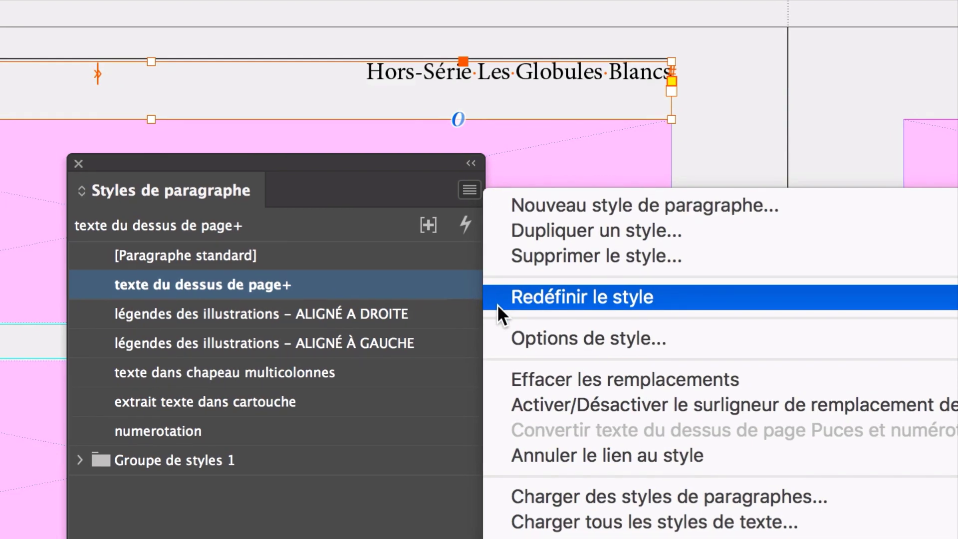
pyautogui.click(497, 304)
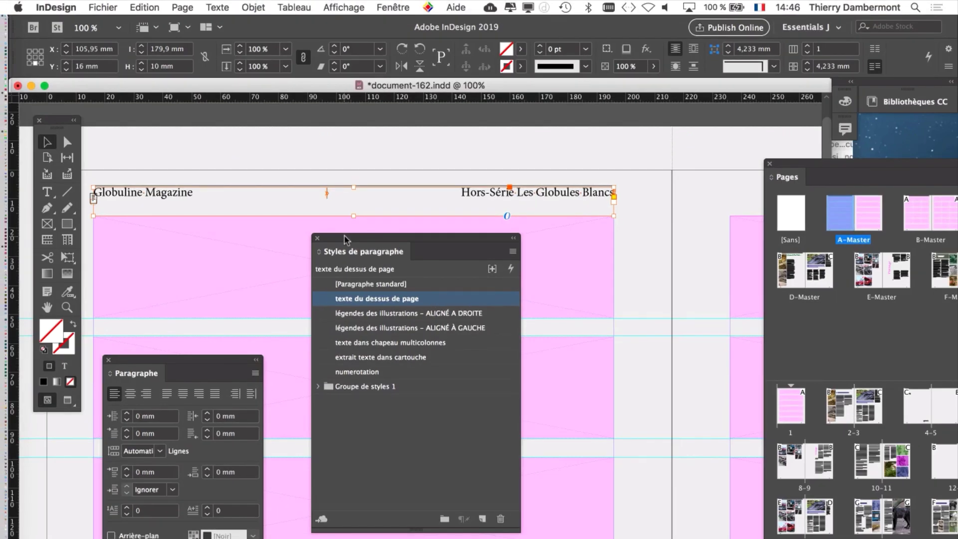
# Check the "Filets de paragraphe" settings stored in the "texte du dessus de page" style.
pyautogui.moveTo(347, 238); pyautogui.dragTo(670, 128)
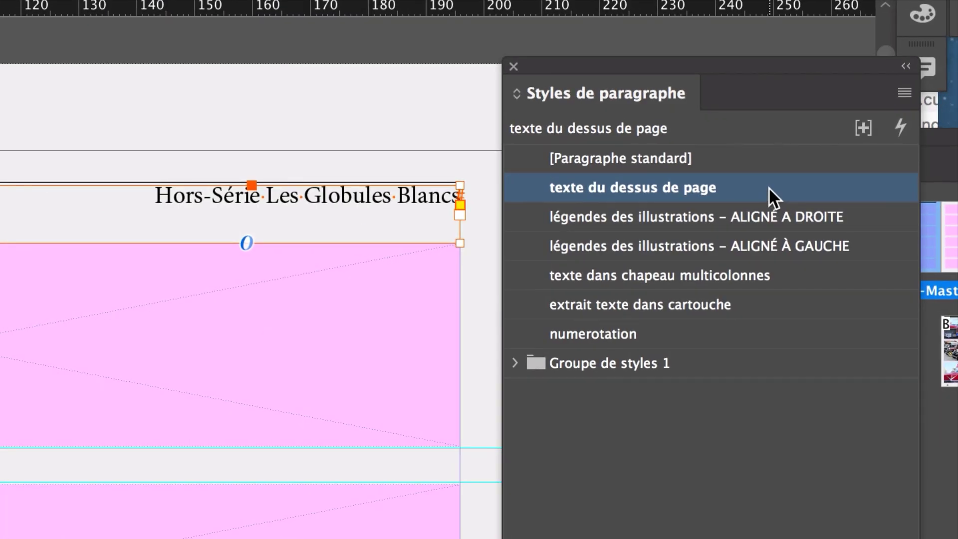
pyautogui.doubleClick(768, 187)
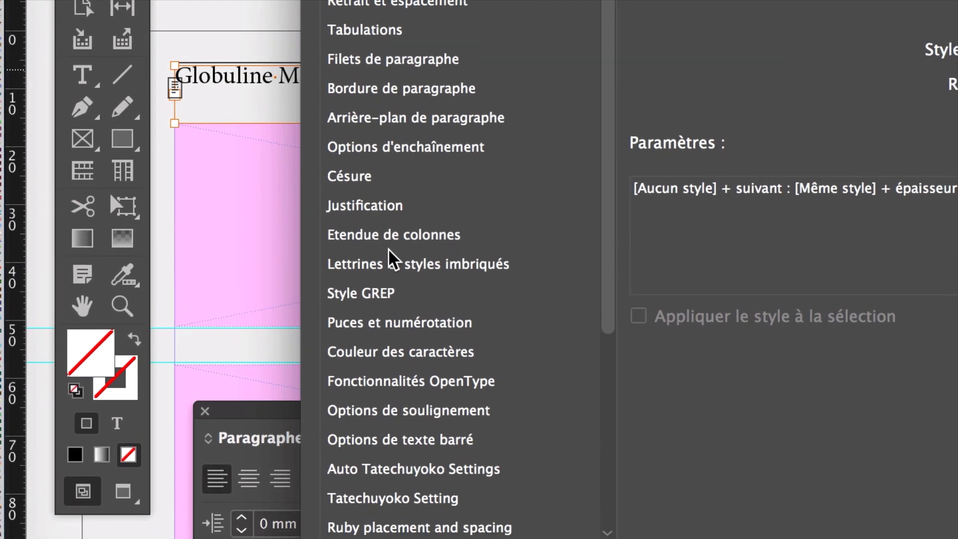
pyautogui.scroll(-3, 393, 295)
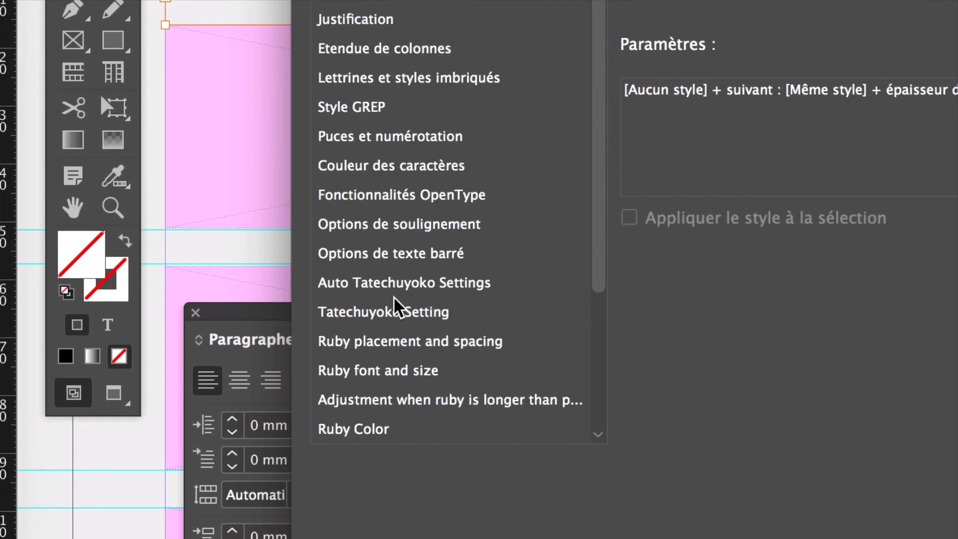
pyautogui.scroll(4, 393, 295)
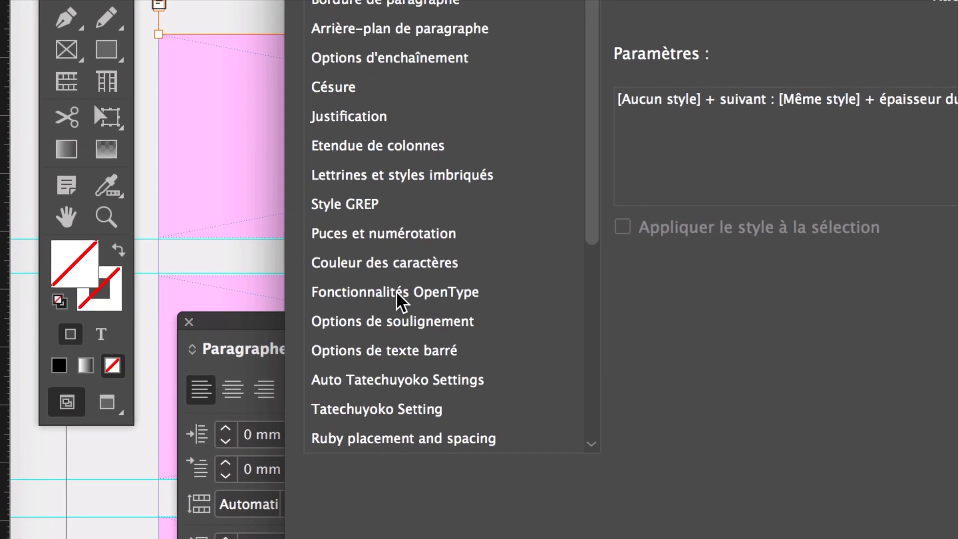
pyautogui.click(399, 181)
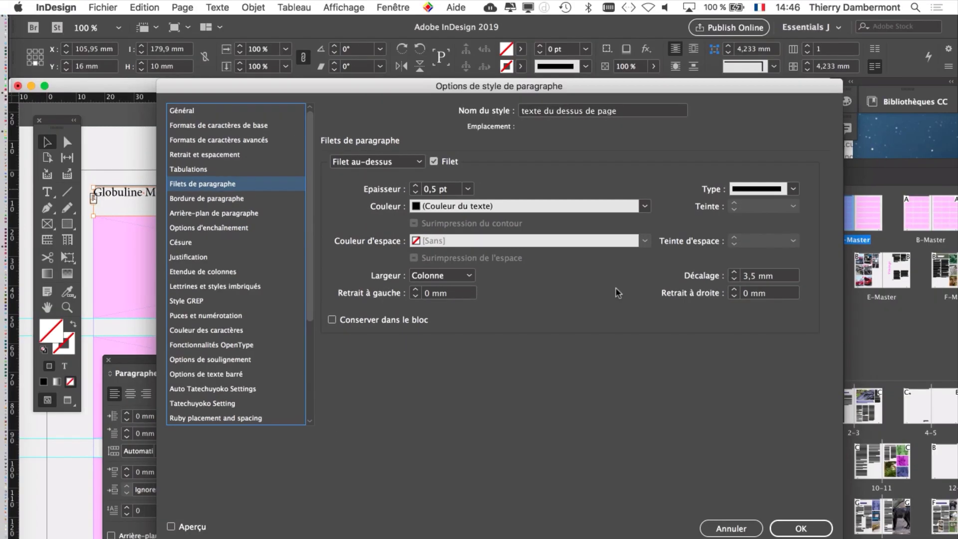
pyautogui.click(796, 528)
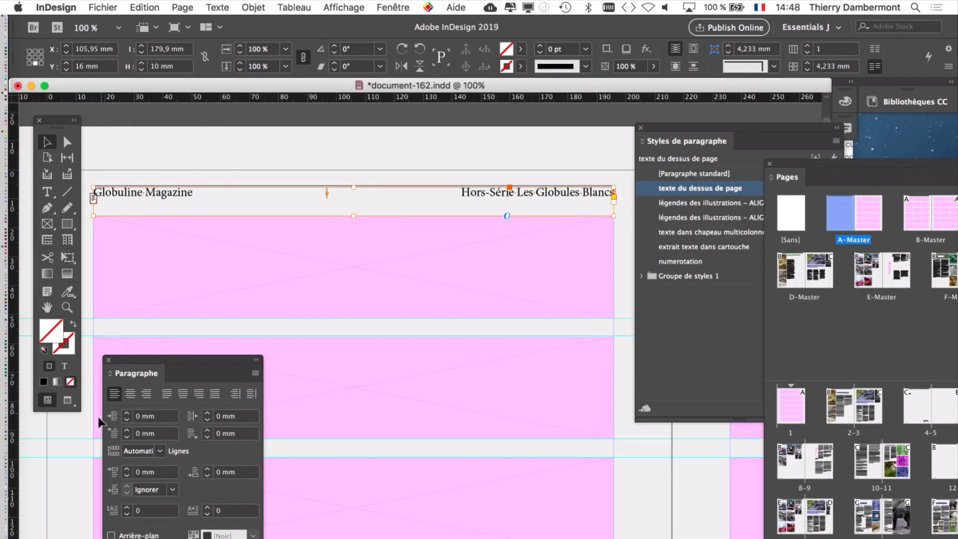
# Show the A-Master spread in preview mode with nothing selected and move the paragraph styles list clear of the header.
pyautogui.click(68, 400)
pyautogui.click(200, 144)
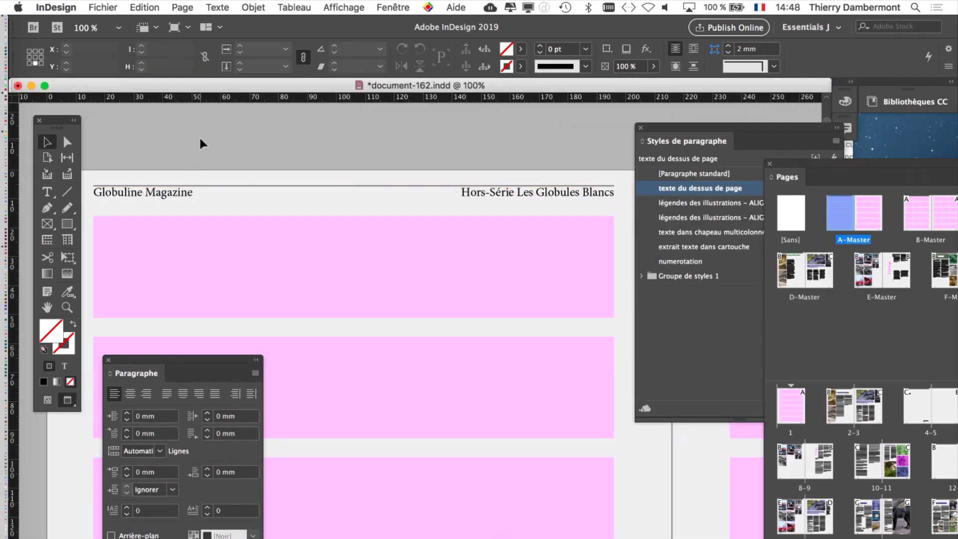
pyautogui.click(698, 128)
pyautogui.moveTo(699, 129); pyautogui.dragTo(770, 131)
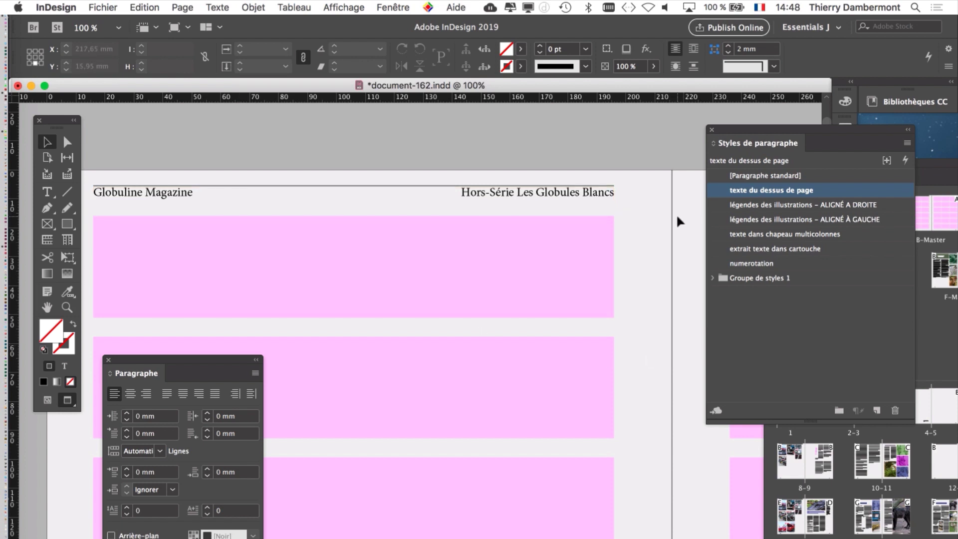
pyautogui.moveTo(449, 276); pyautogui.dragTo(492, 276)
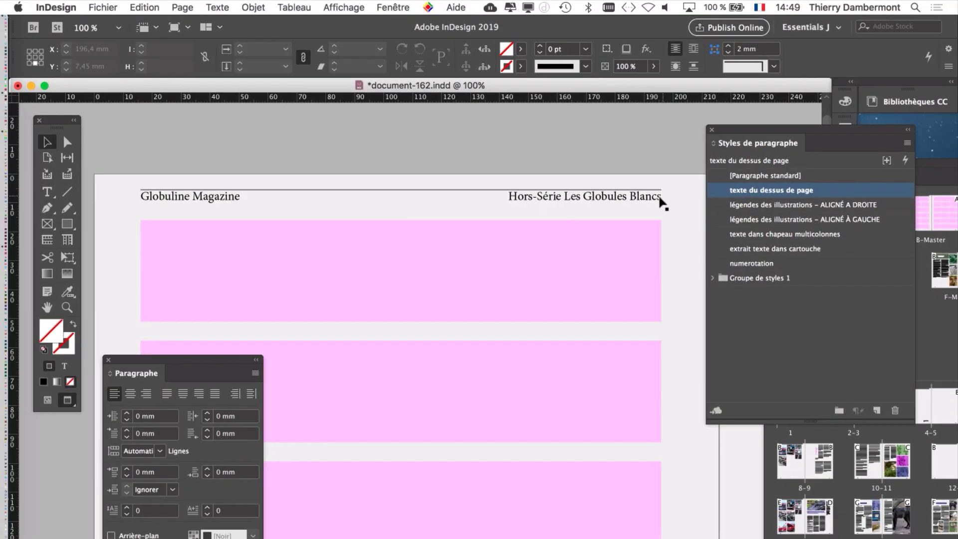
# Close the paragraph formatting settings so that they no longer cover the master page.
pyautogui.click(194, 204)
pyautogui.click(216, 155)
pyautogui.moveTo(252, 205); pyautogui.dragTo(207, 155)
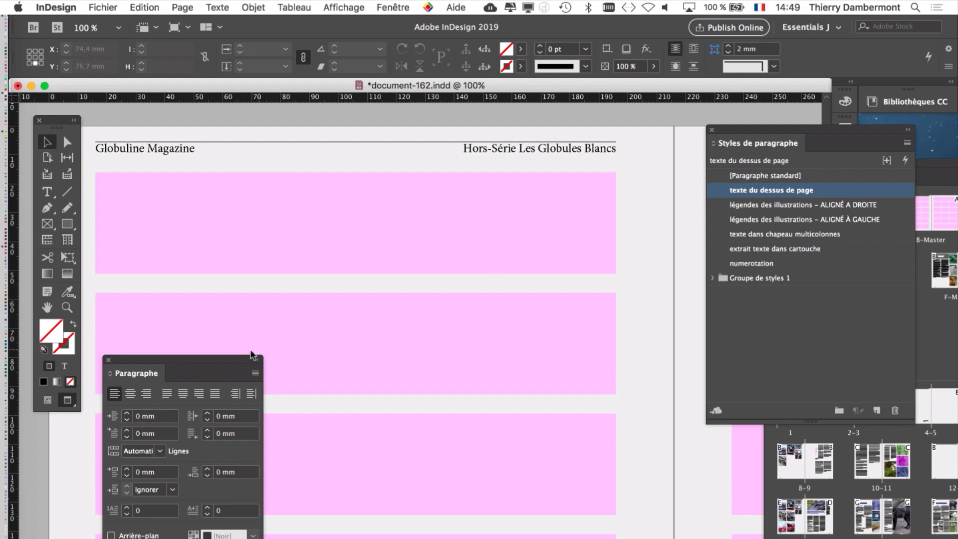
pyautogui.moveTo(245, 358); pyautogui.dragTo(466, 203)
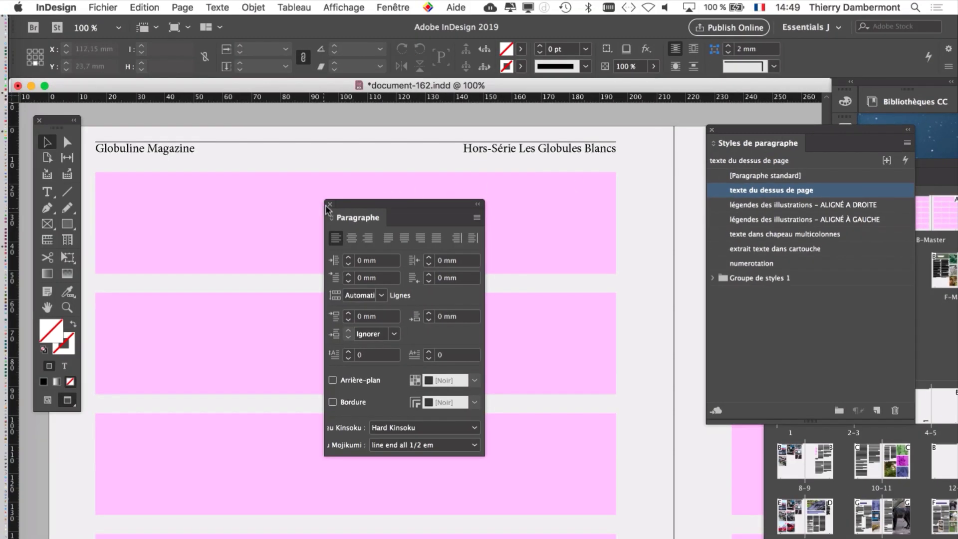
pyautogui.click(329, 205)
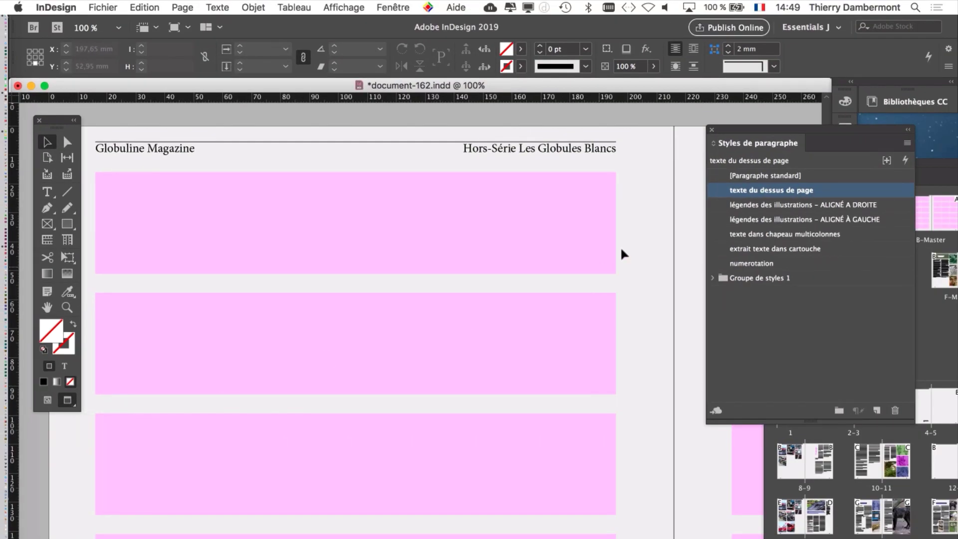
# Open the "Filets de paragraphe" options of the "texte du dessus de page" style, keeping the page header in view.
pyautogui.moveTo(741, 132); pyautogui.dragTo(697, 121)
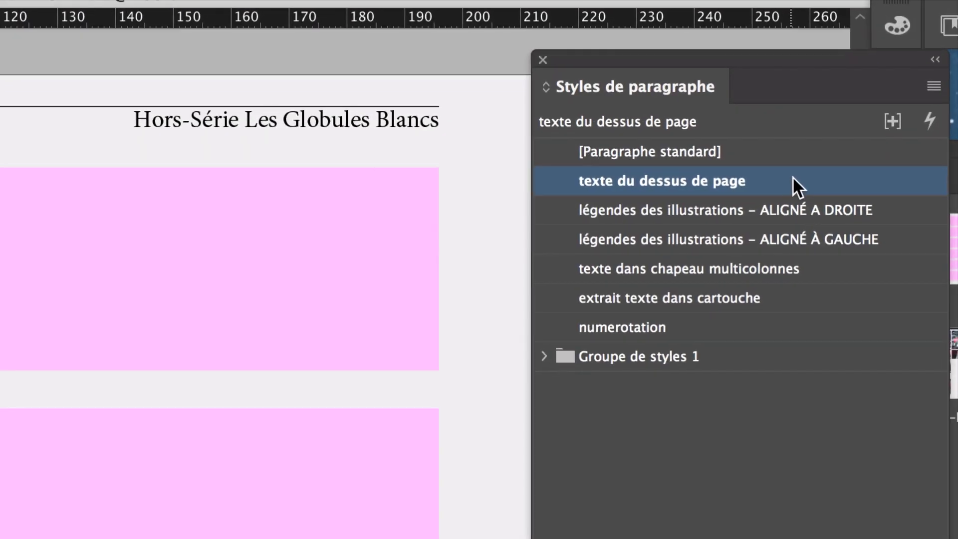
pyautogui.doubleClick(793, 179)
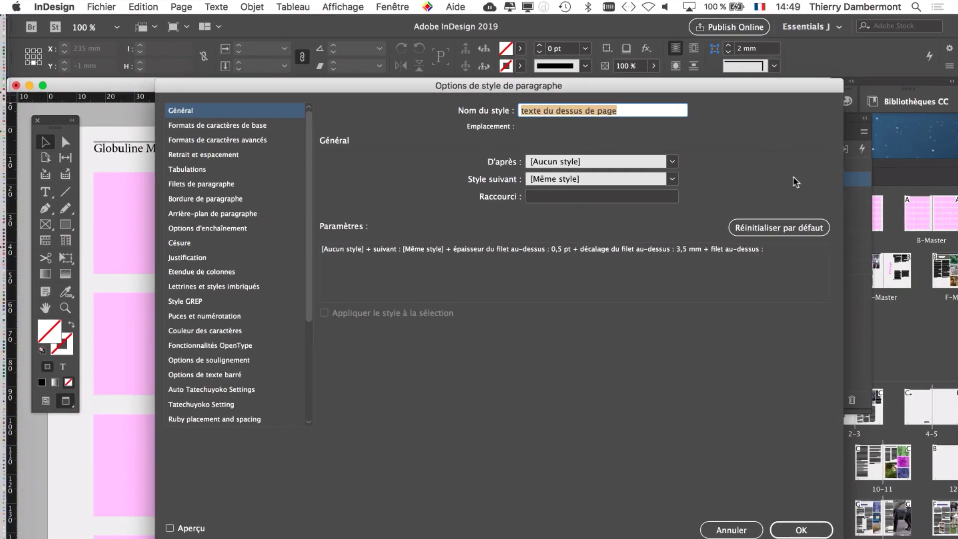
pyautogui.moveTo(304, 89); pyautogui.dragTo(286, 171)
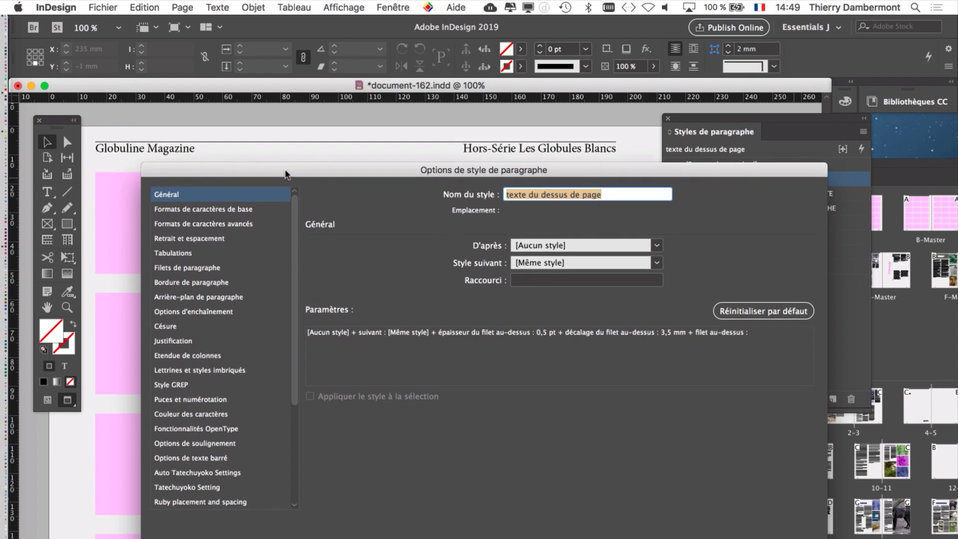
pyautogui.click(207, 269)
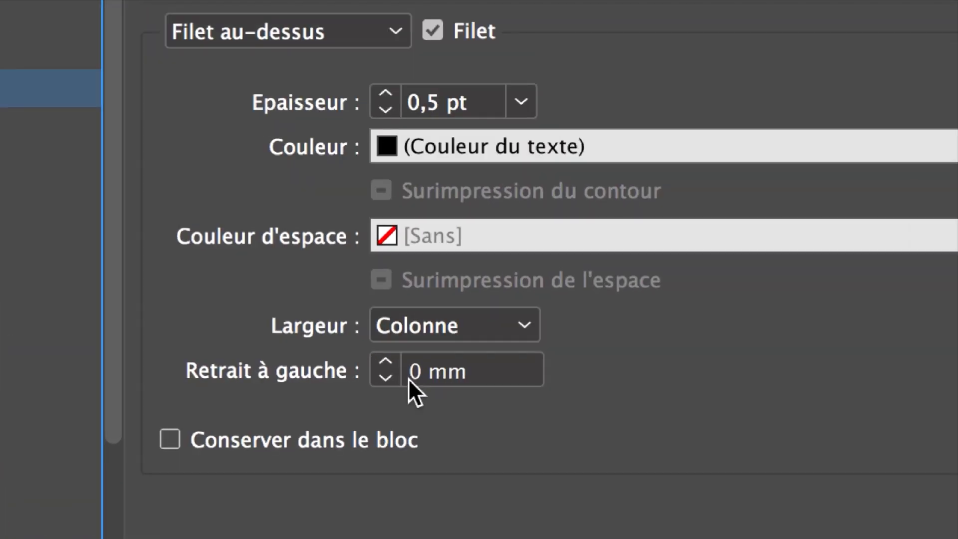
# Try a left indent (Retrait à gauche) of -3 mm for the style's rule above.
pyautogui.click(401, 379)
pyautogui.click(401, 379)
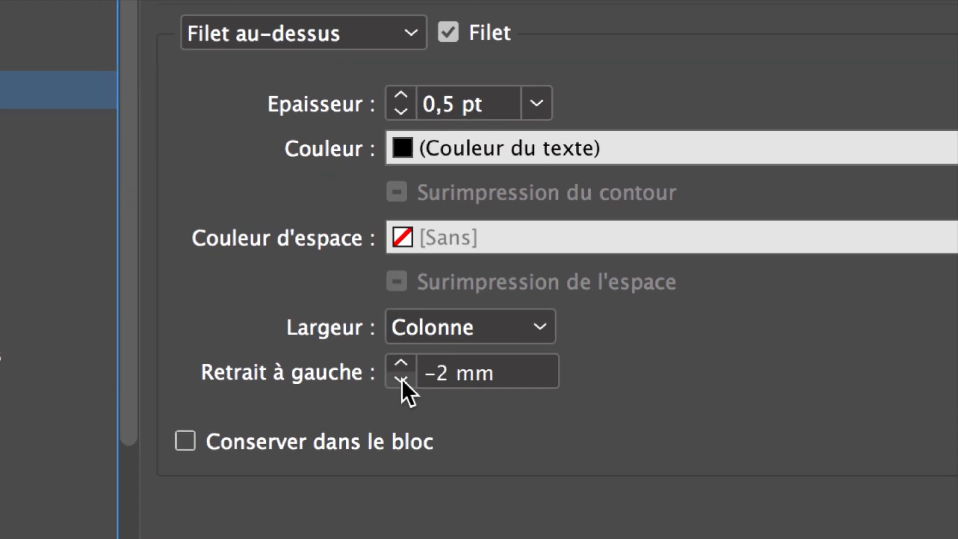
pyautogui.click(401, 379)
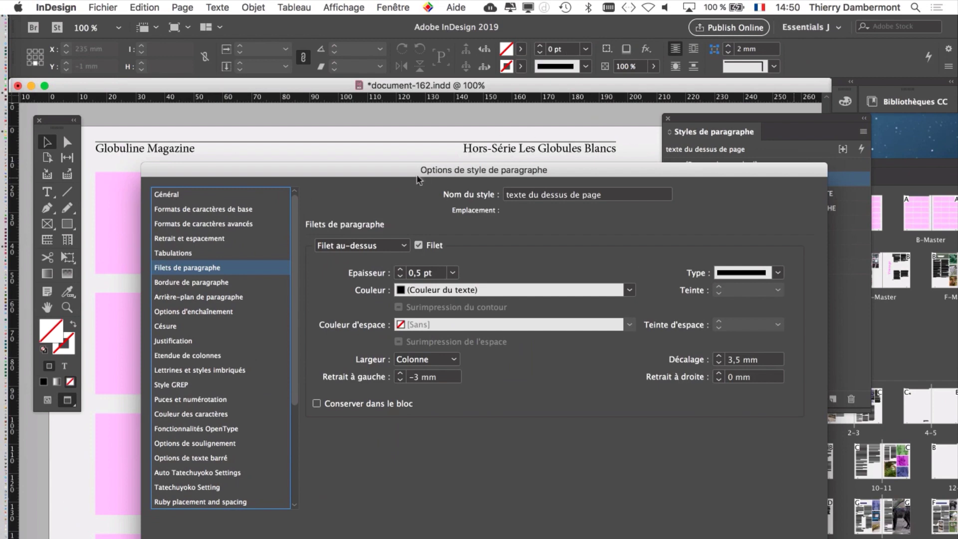
# Turn on the preview (Aperçu) for the style options and keep the page header uncovered.
pyautogui.moveTo(453, 174); pyautogui.dragTo(656, 28)
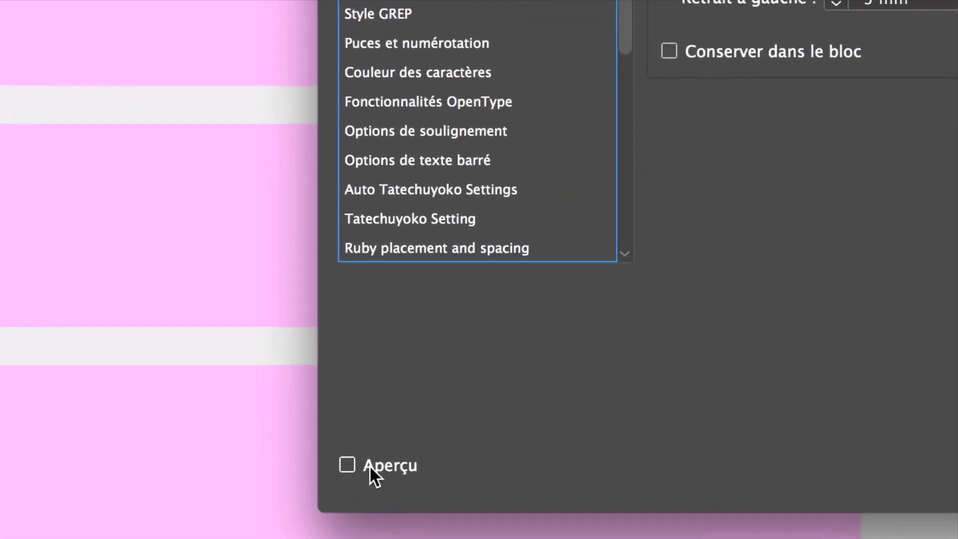
pyautogui.click(372, 469)
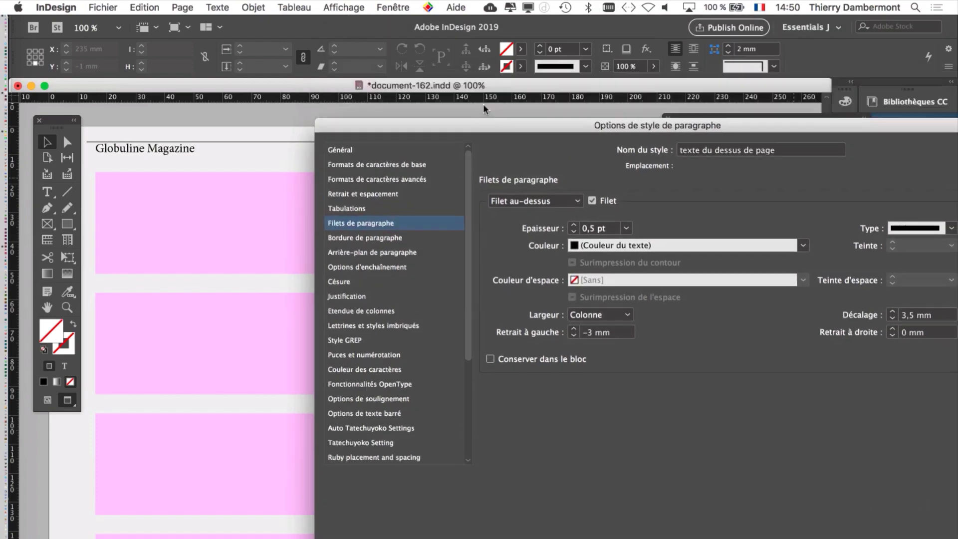
pyautogui.moveTo(481, 124); pyautogui.dragTo(475, 165)
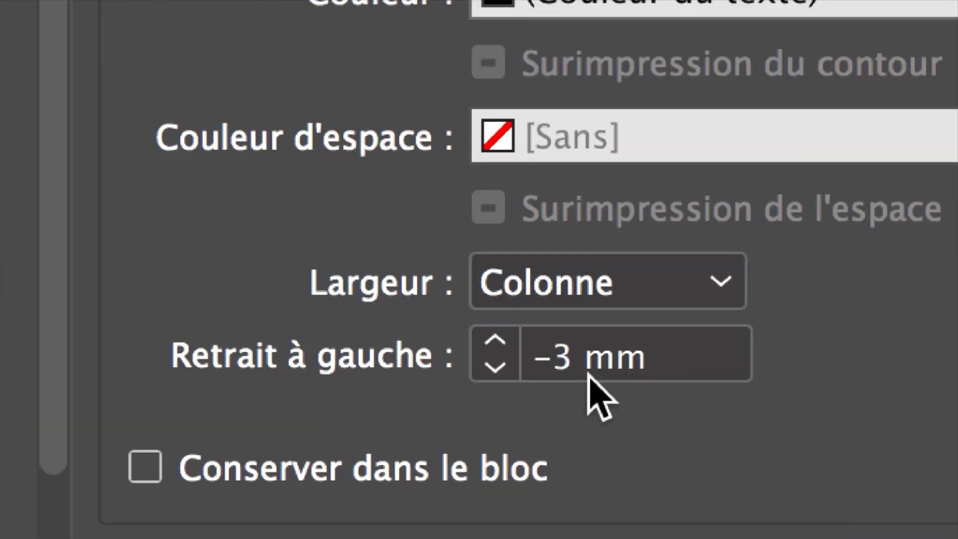
# Try a left indent (Retrait à gauche) of -1,5 mm for the rule above.
pyautogui.doubleClick(558, 359)
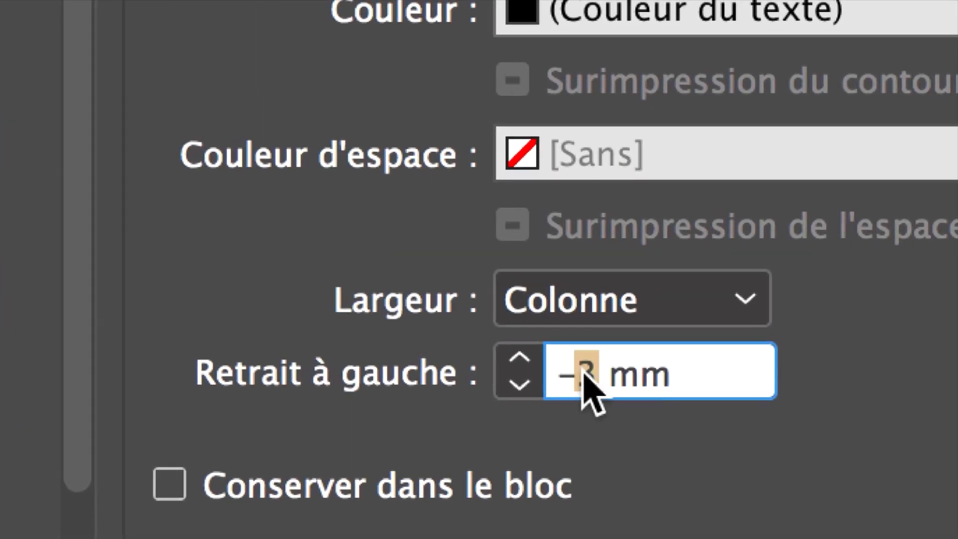
pyautogui.write('1,5')
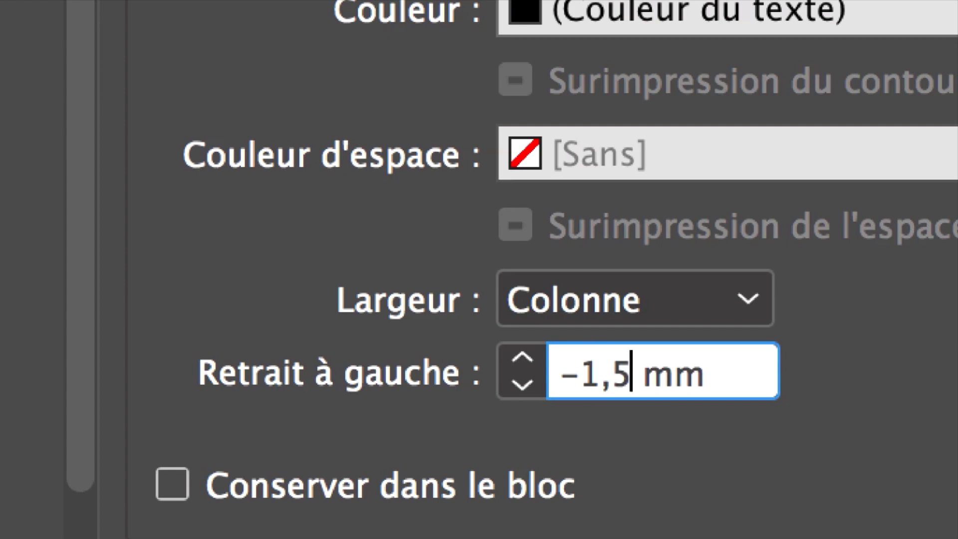
pyautogui.press('Tab')
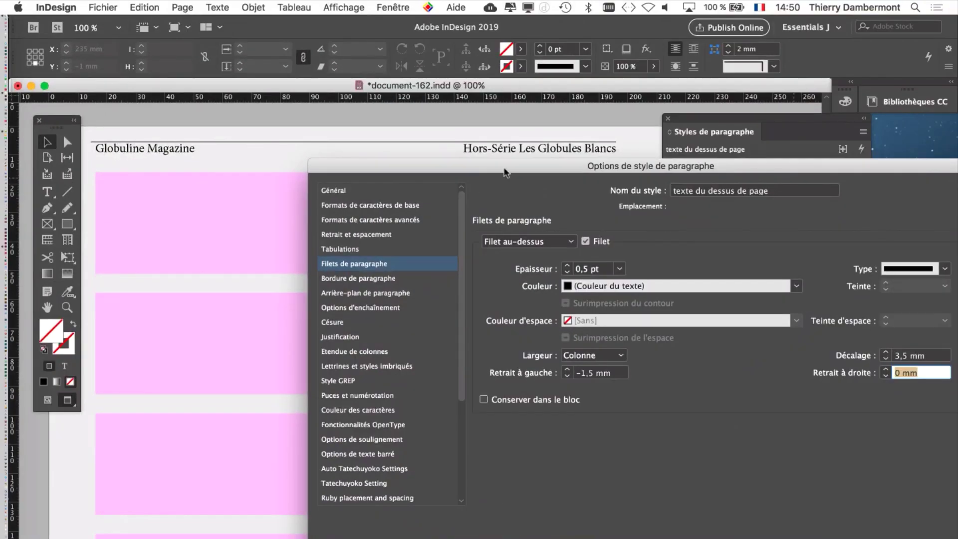
# Try a right indent (Retrait à droite) of -1,5 mm for the rule above.
pyautogui.moveTo(563, 171); pyautogui.dragTo(397, 173)
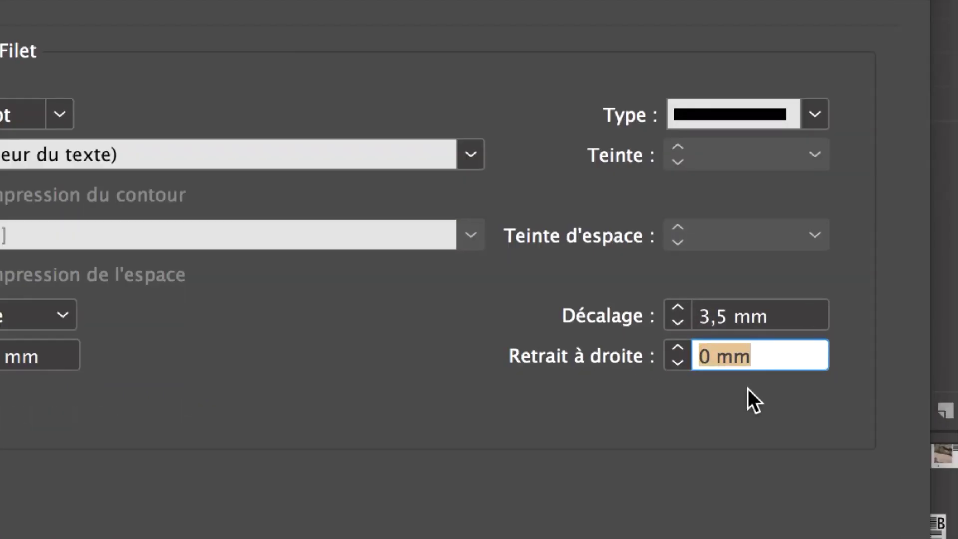
pyautogui.write('1,5')
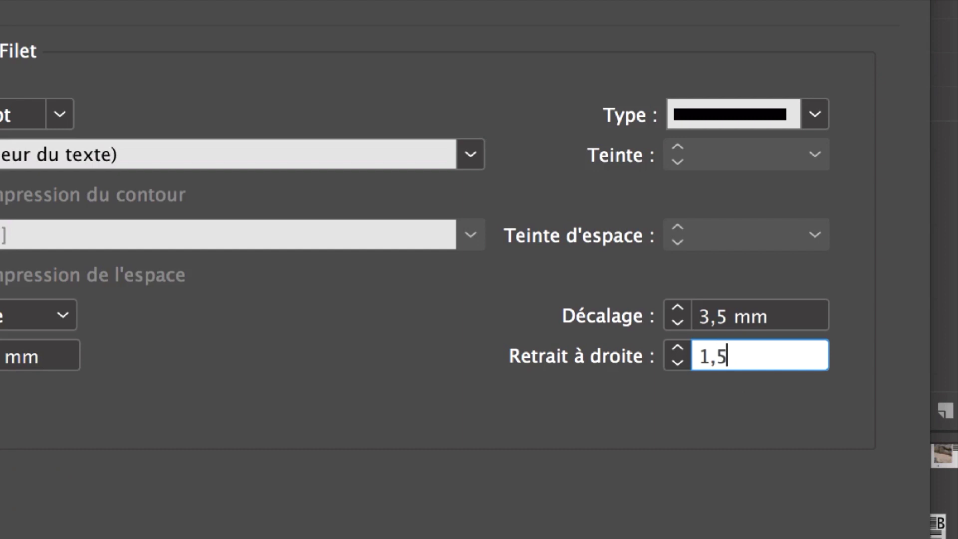
pyautogui.press('Tab')
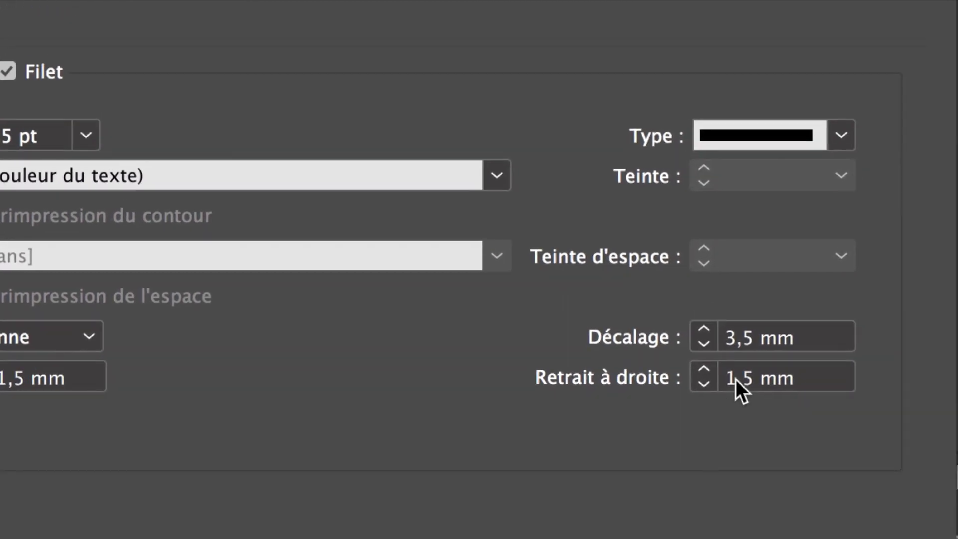
pyautogui.click(733, 379)
pyautogui.write('-')
pyautogui.press('Tab')
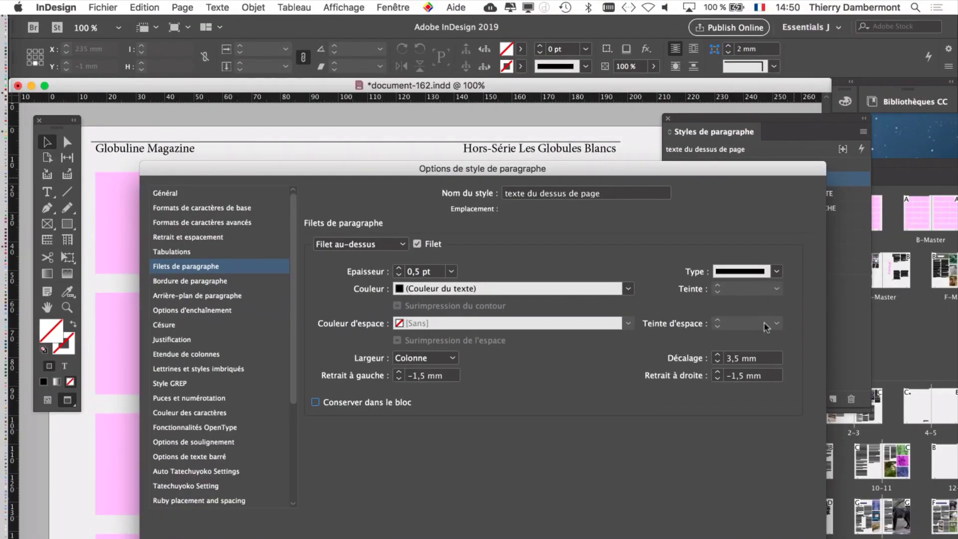
# Examine the rule's overhang above the header text and discard the changes to the style options.
pyautogui.moveTo(541, 169); pyautogui.dragTo(593, 401)
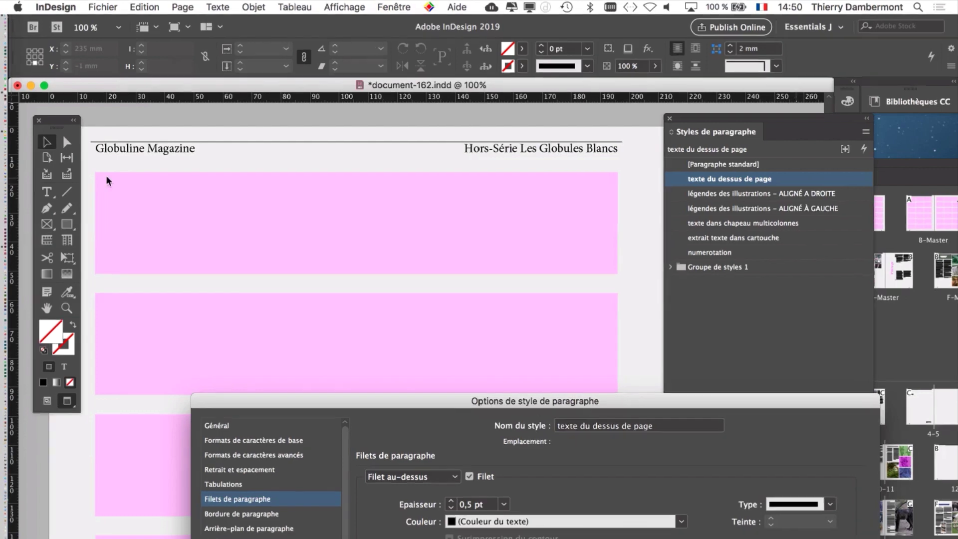
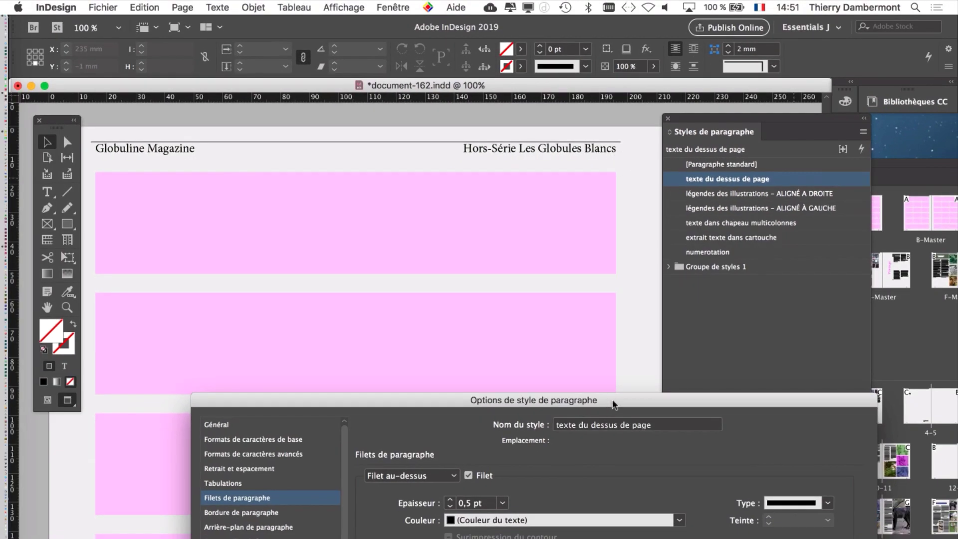
pyautogui.moveTo(614, 401); pyautogui.dragTo(601, 56)
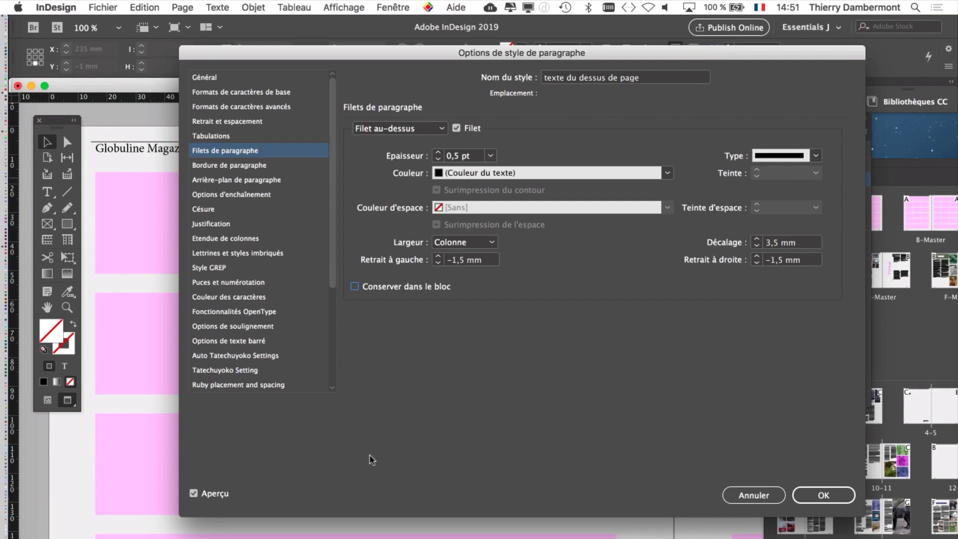
pyautogui.click(755, 494)
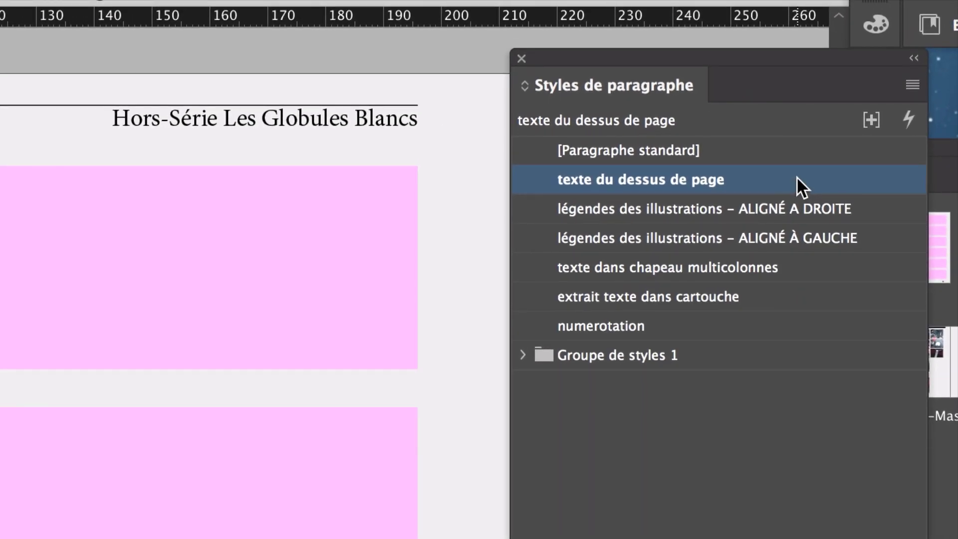
# Reopen the "Filets de paragraphe" options of "texte du dessus de page", check the rule's left and right indents, and accept the settings.
pyautogui.doubleClick(783, 179)
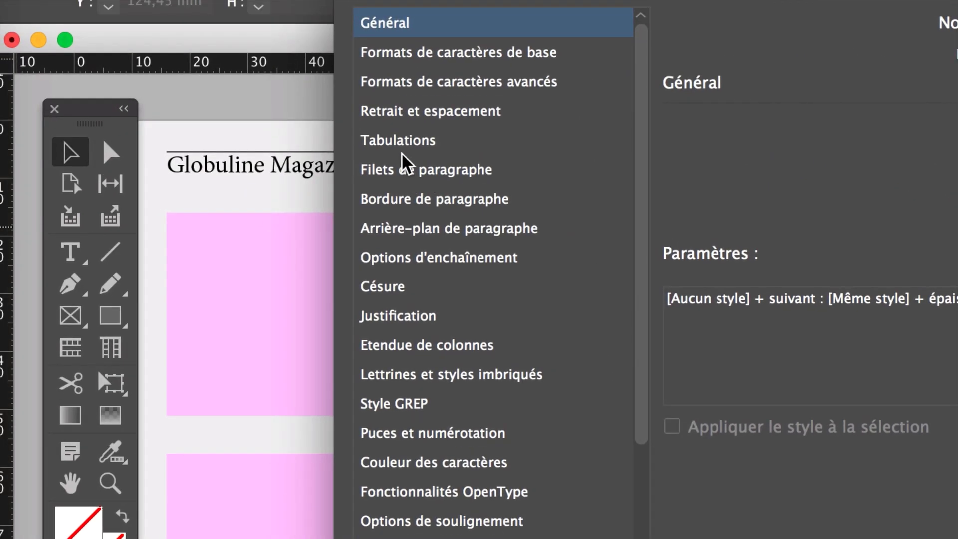
pyautogui.click(140, 141)
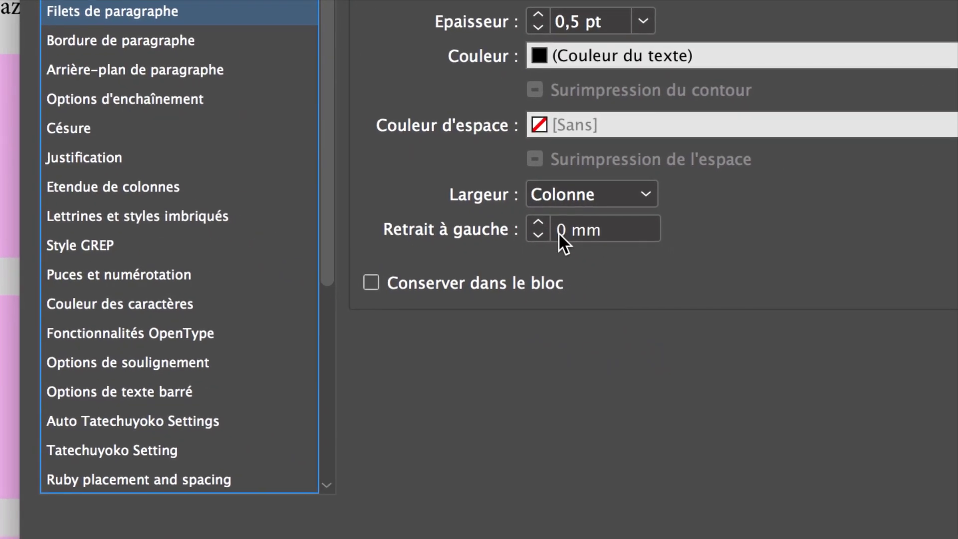
pyautogui.doubleClick(557, 232)
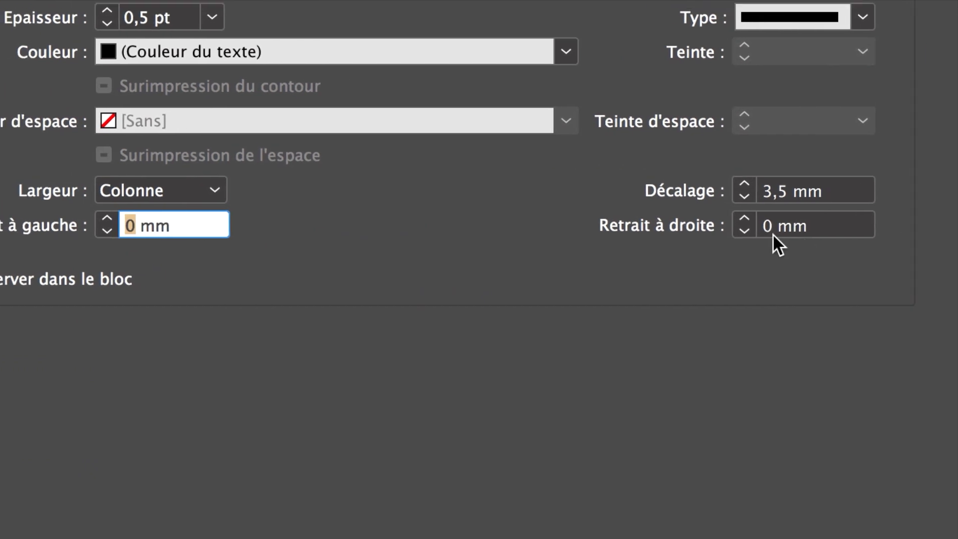
pyautogui.doubleClick(854, 214)
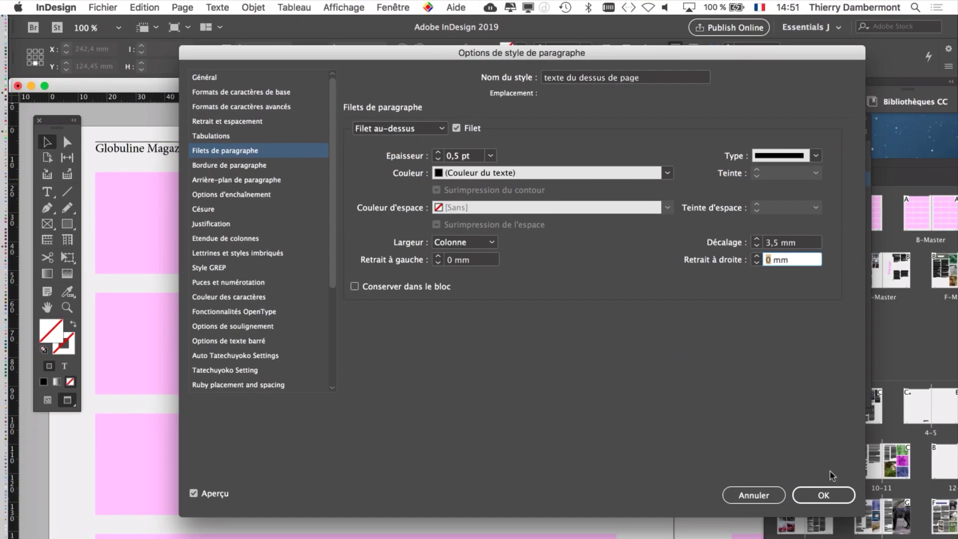
pyautogui.click(823, 495)
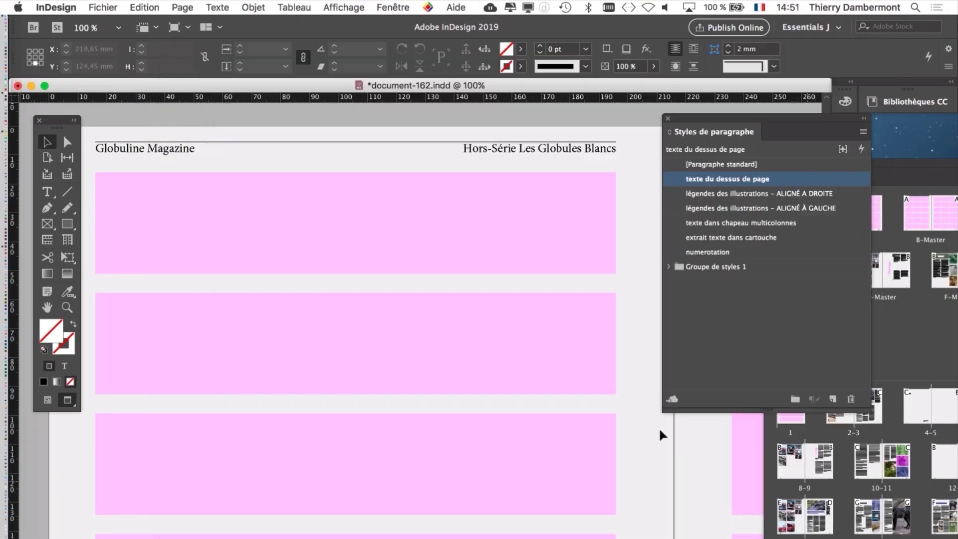
# Select the header text frame on the A-Master's left page and put away the paragraph styles list.
pyautogui.click(100, 154)
pyautogui.moveTo(227, 214); pyautogui.dragTo(327, 200)
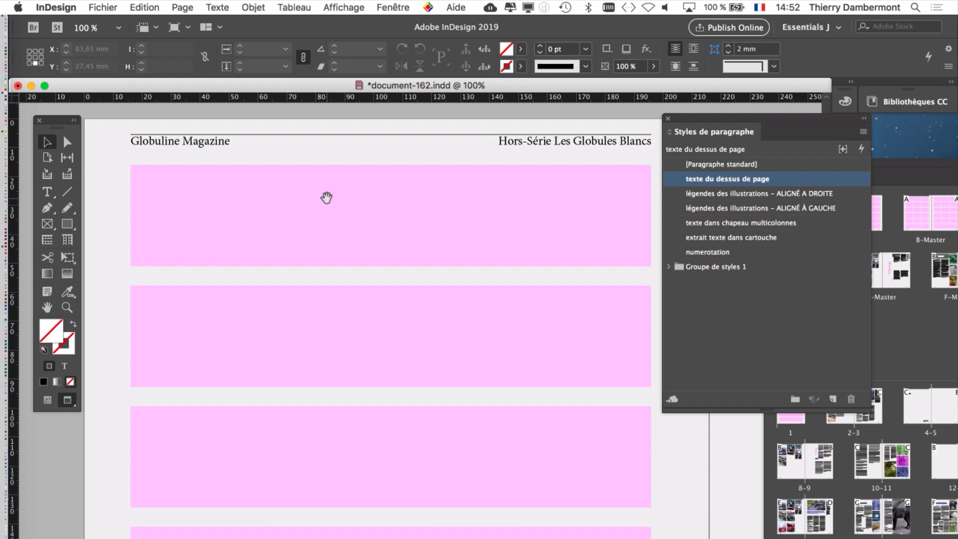
pyautogui.moveTo(326, 198); pyautogui.dragTo(295, 214)
pyautogui.moveTo(355, 223)
pyautogui.mouseDown()
pyautogui.moveTo(338, 229)
pyautogui.moveTo(347, 230)
pyautogui.mouseUp()
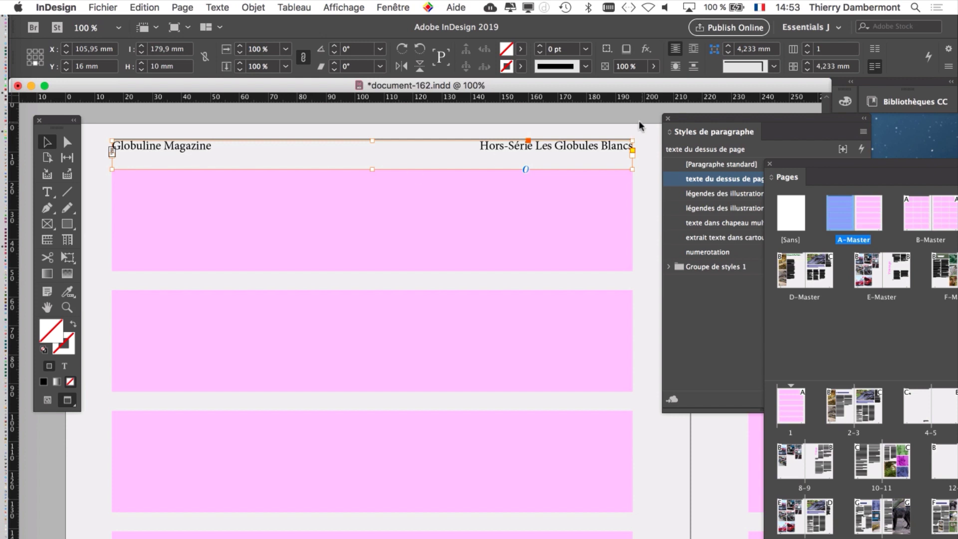
pyautogui.moveTo(685, 131); pyautogui.dragTo(689, 250)
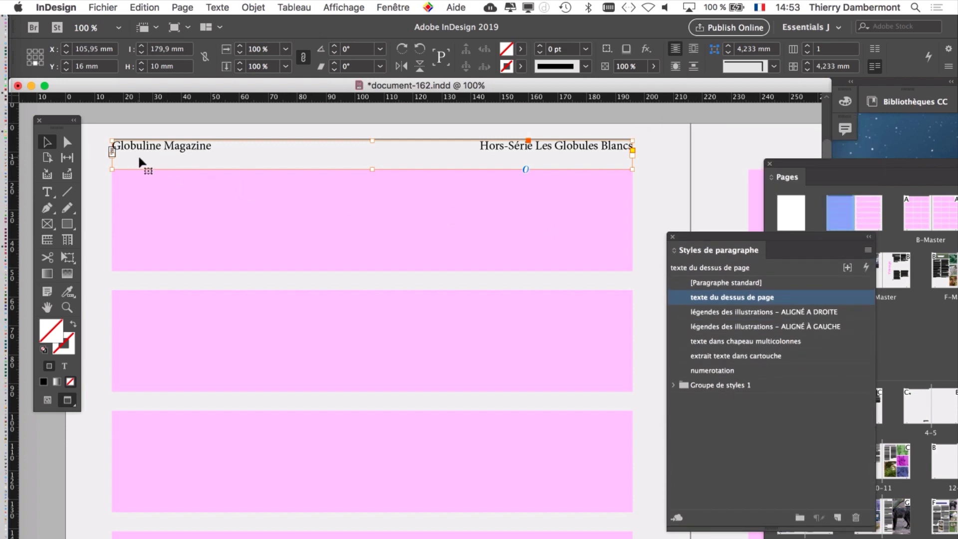
pyautogui.click(671, 238)
# Set the left and right indents of the header paragraph to 2 mm, keeping the header in view.
pyautogui.click(218, 7)
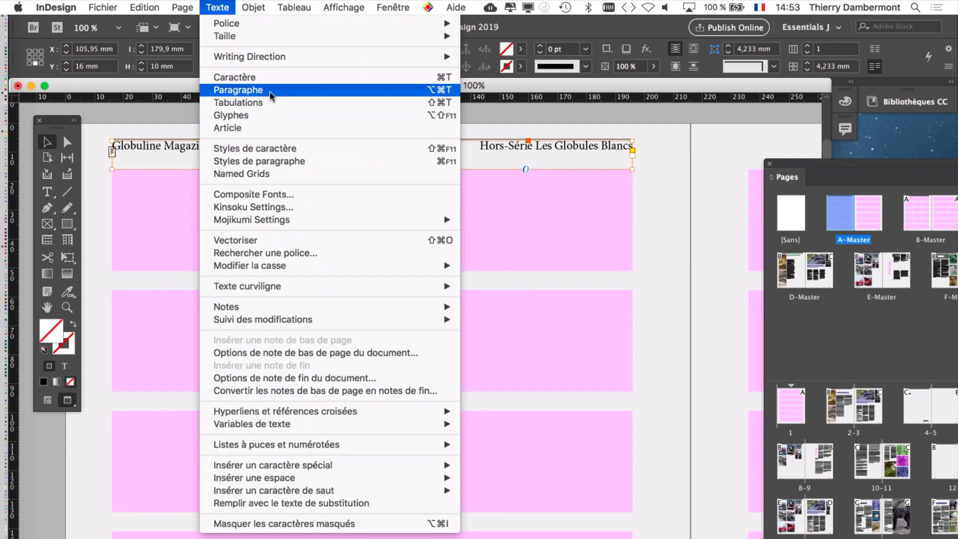
pyautogui.click(271, 90)
pyautogui.moveTo(359, 203); pyautogui.dragTo(184, 181)
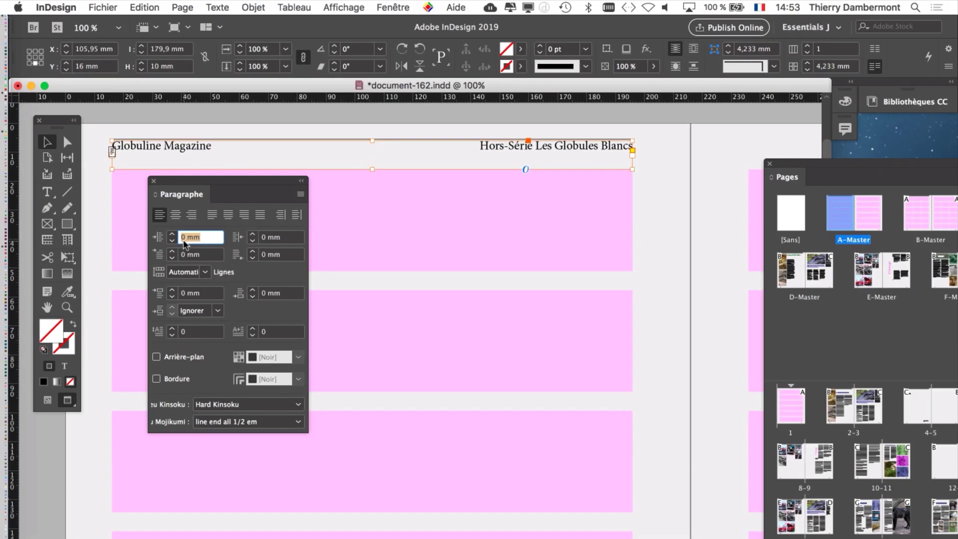
pyautogui.click(160, 227)
pyautogui.click(172, 233)
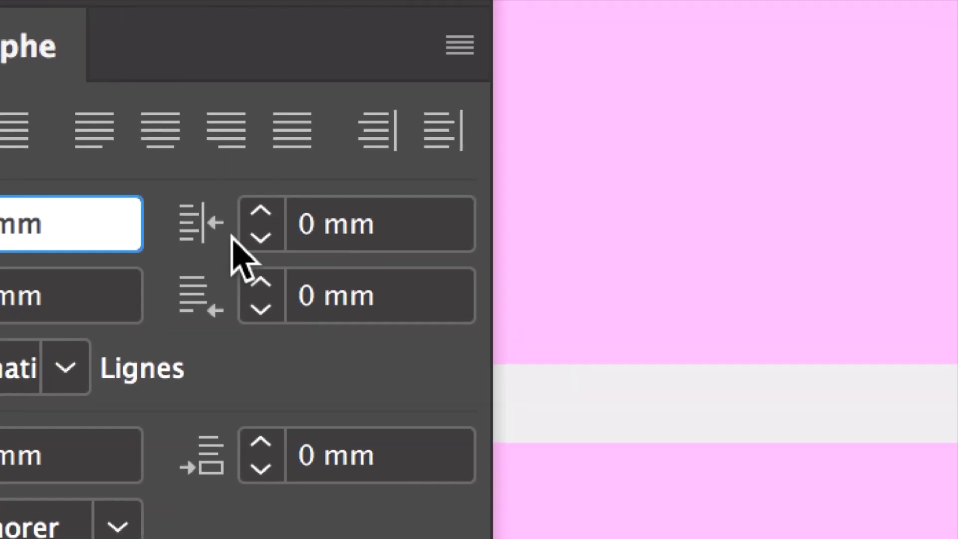
pyautogui.click(498, 218)
pyautogui.click(238, 235)
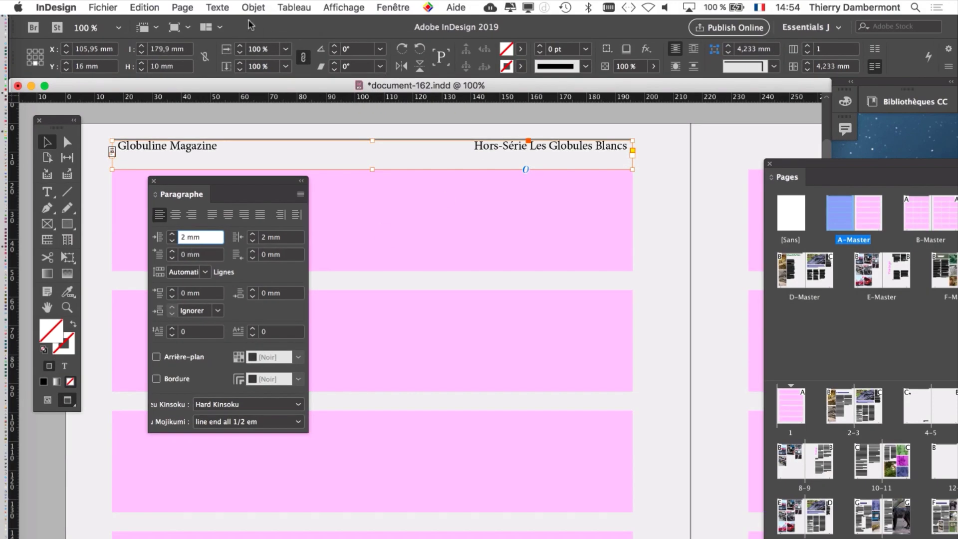
# Redefine the "texte du dessus de page" paragraph style from the modified header text.
pyautogui.click(218, 7)
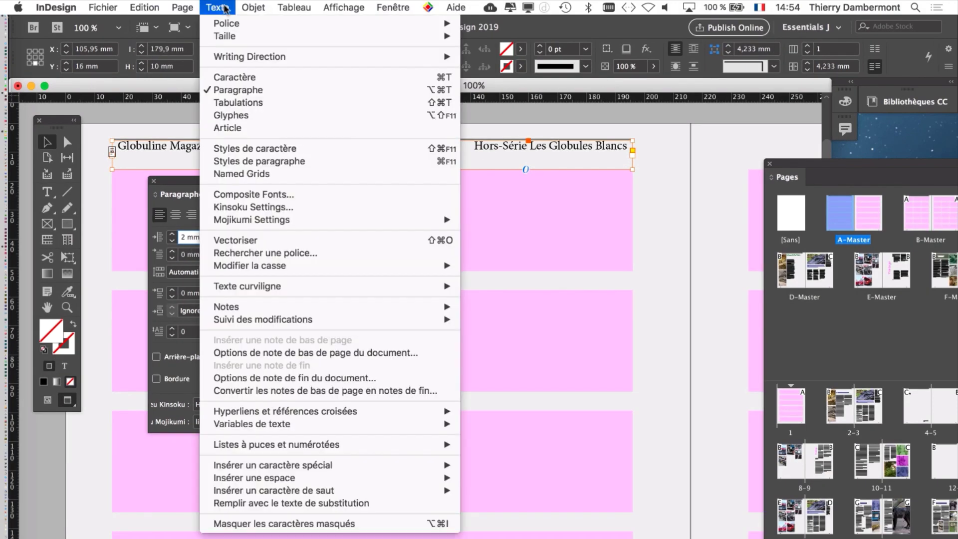
pyautogui.click(275, 160)
pyautogui.moveTo(694, 243); pyautogui.dragTo(405, 156)
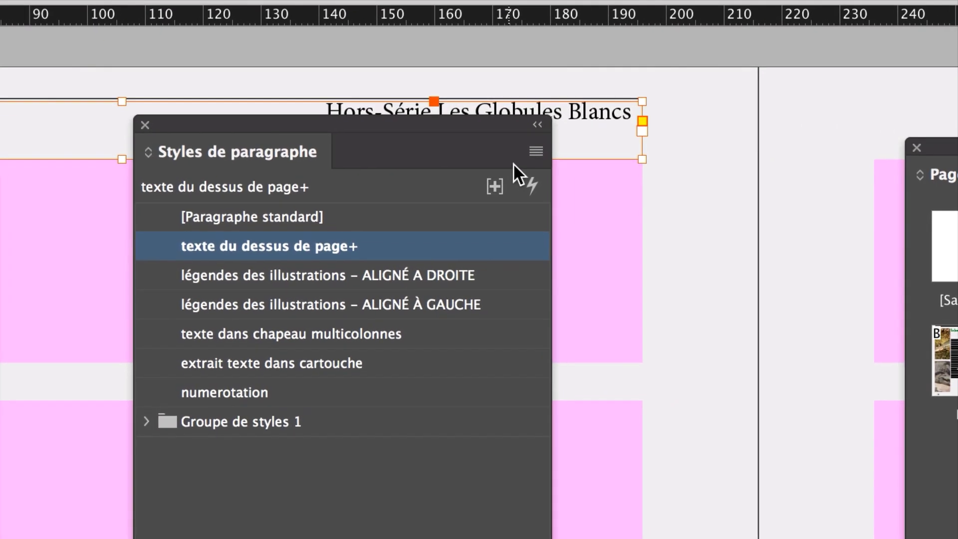
pyautogui.click(579, 165)
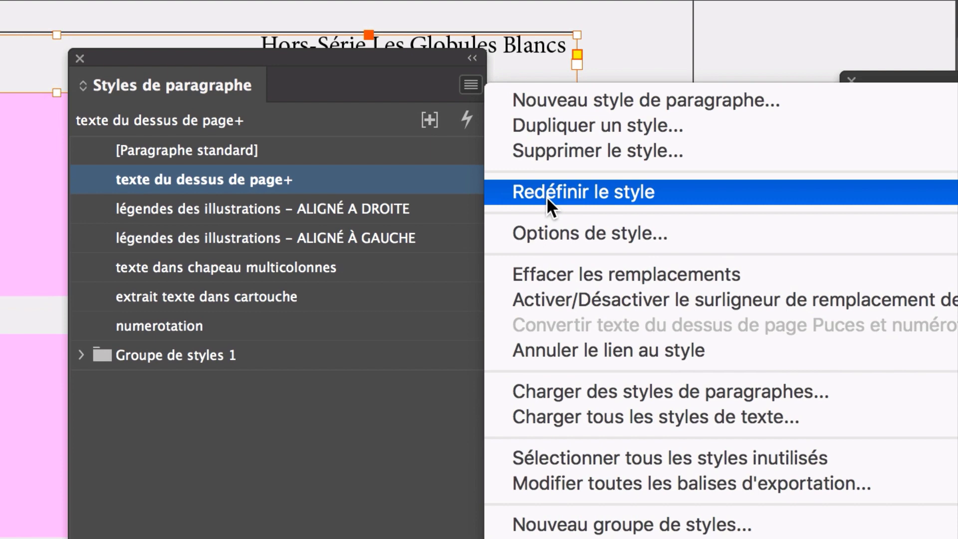
pyautogui.click(546, 196)
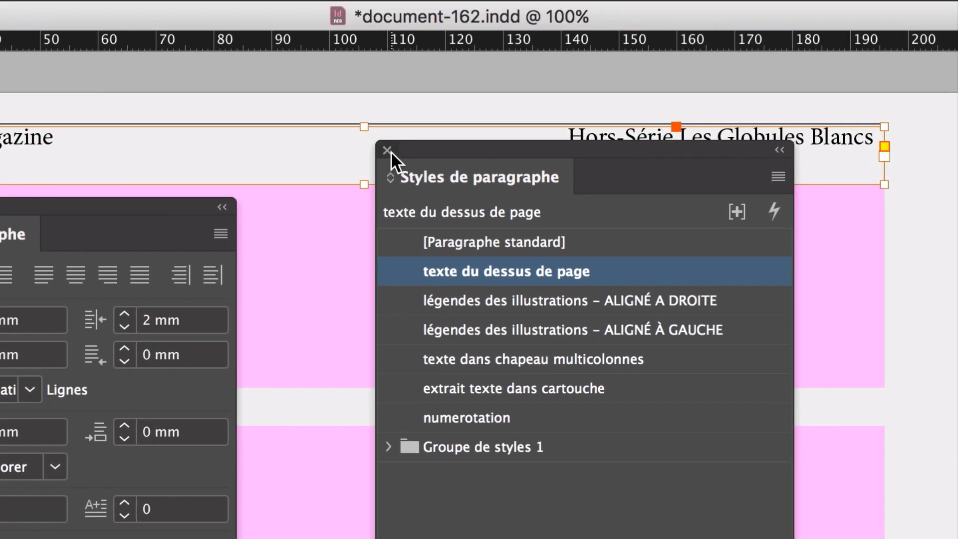
# Close the paragraph styles and paragraph formatting settings and deselect the header frame.
pyautogui.click(388, 150)
pyautogui.click(236, 168)
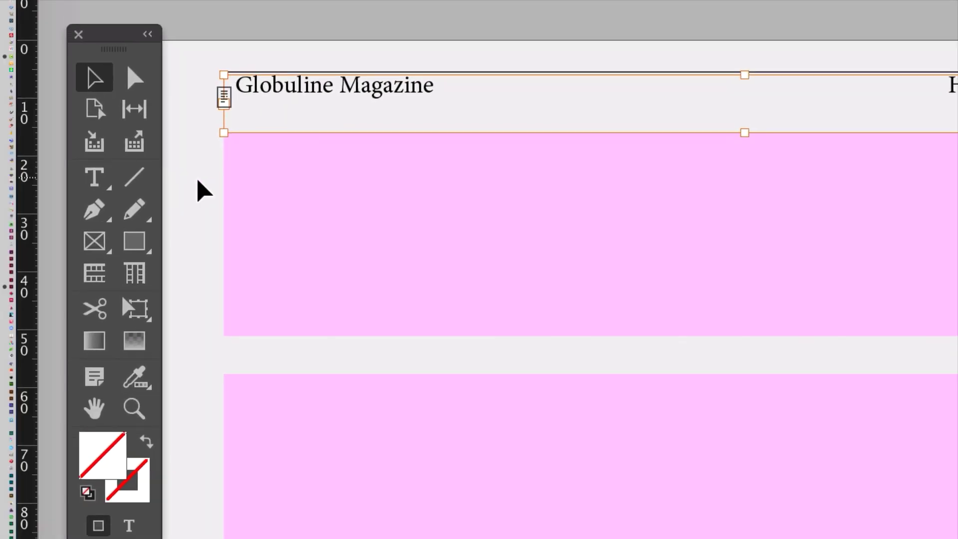
pyautogui.click(127, 200)
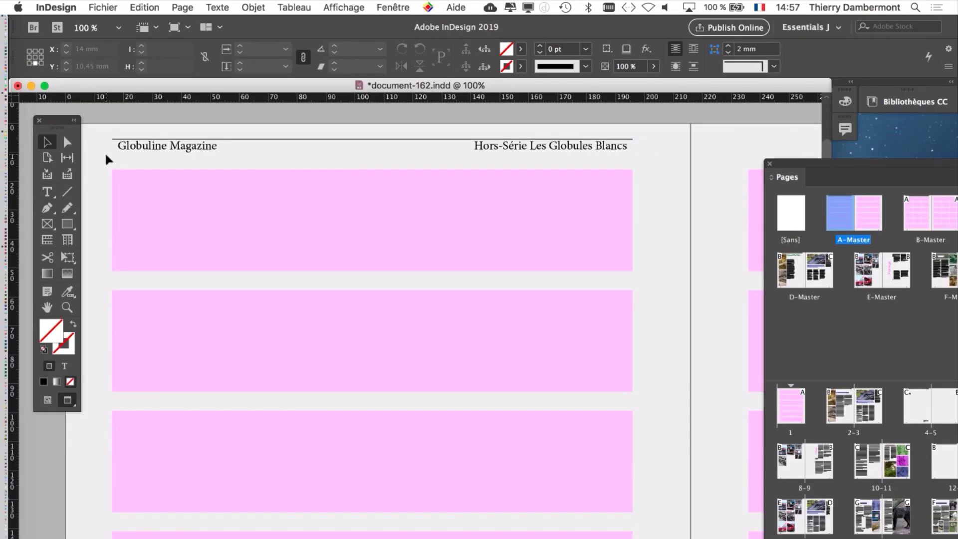
# Show the paragraph styles and character styles lists and place them over the page below the header.
pyautogui.click(215, 7)
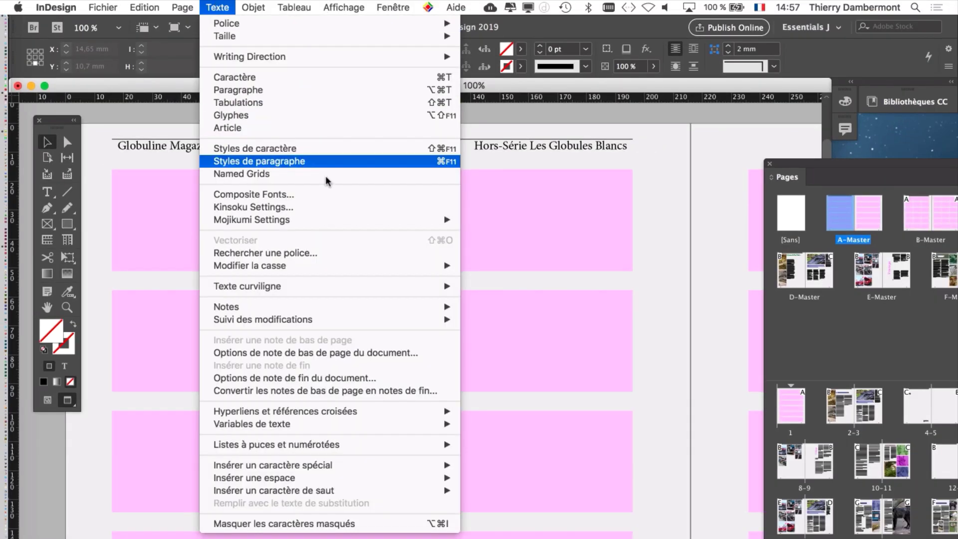
pyautogui.click(304, 161)
pyautogui.moveTo(527, 163); pyautogui.dragTo(673, 233)
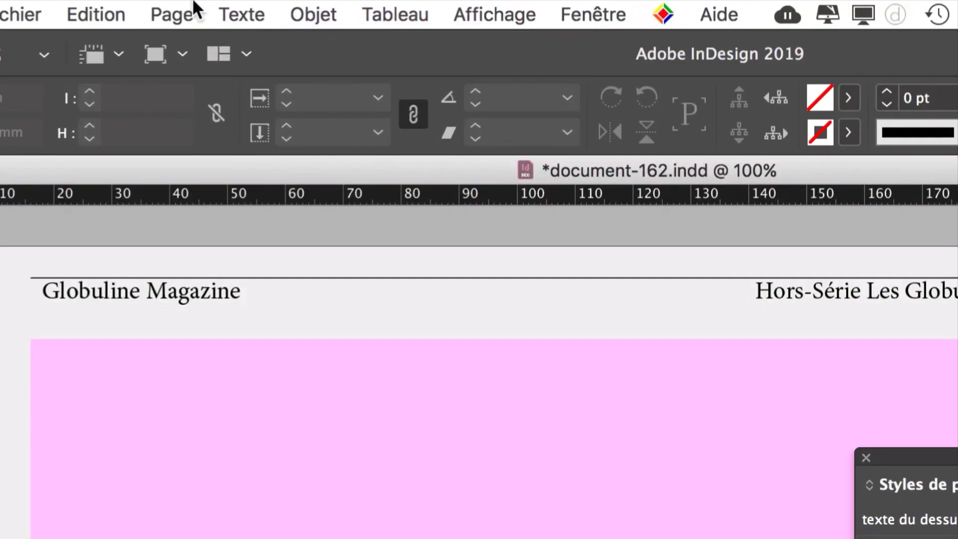
pyautogui.click(227, 14)
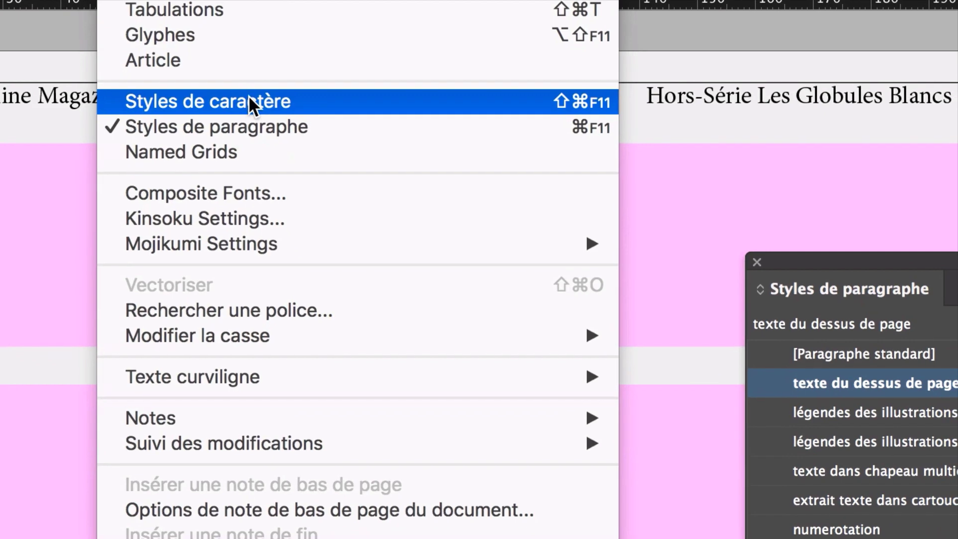
pyautogui.click(249, 101)
pyautogui.moveTo(492, 119); pyautogui.dragTo(229, 146)
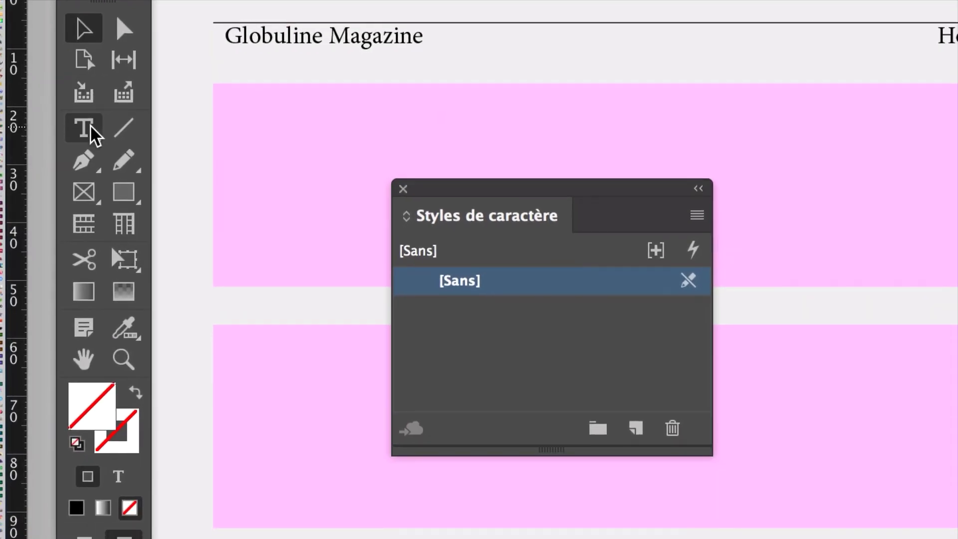
# Select the header words "Globuline Magazine" and display their character formatting settings, arranged clear of the selected text.
pyautogui.click(90, 128)
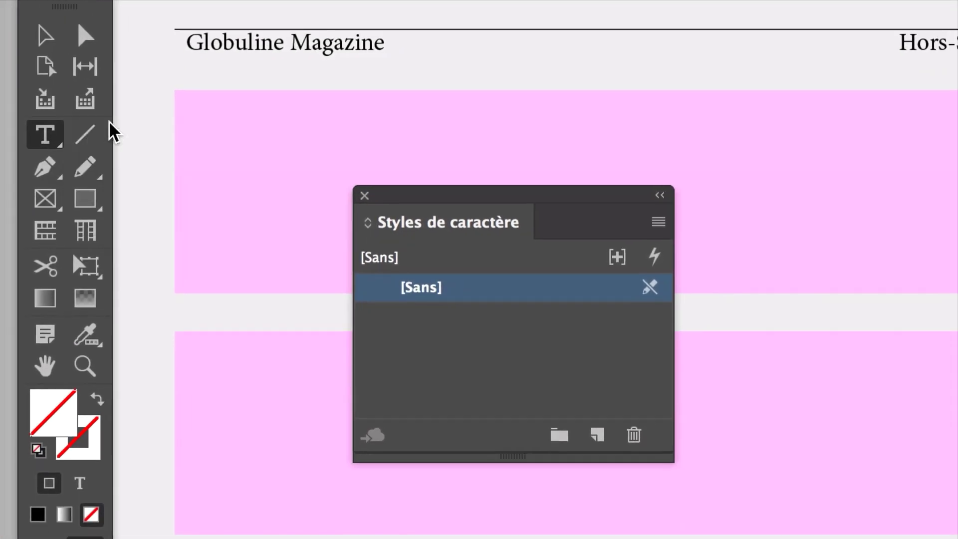
pyautogui.moveTo(135, 56); pyautogui.dragTo(330, 57)
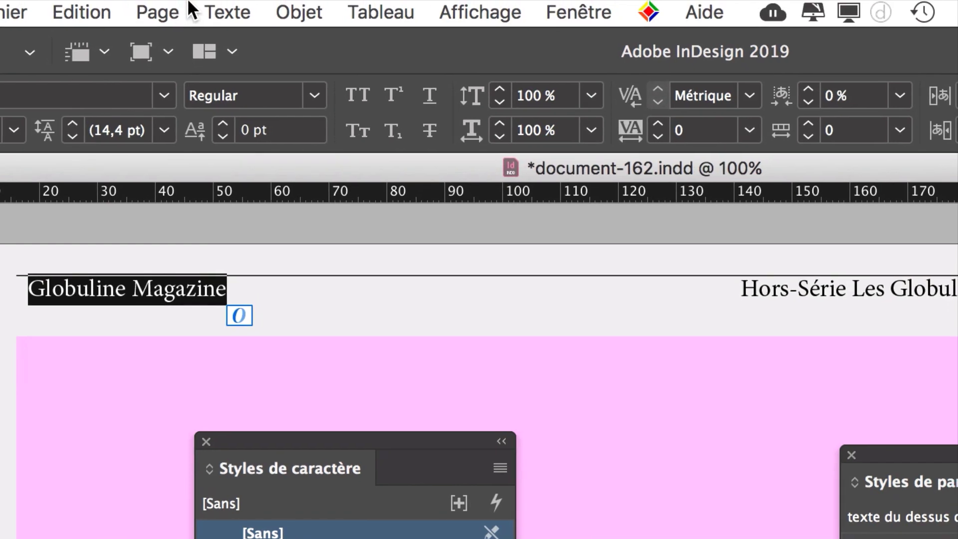
pyautogui.click(220, 11)
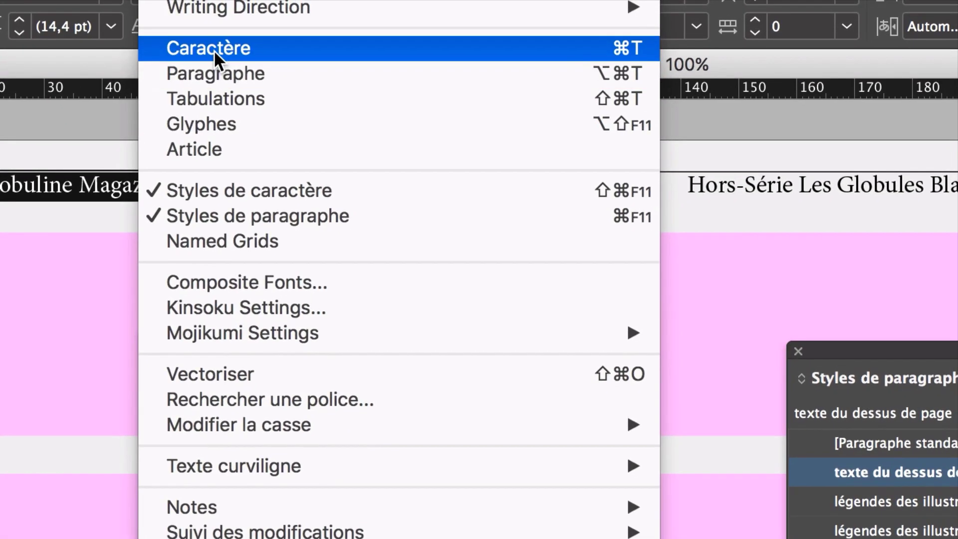
pyautogui.click(214, 50)
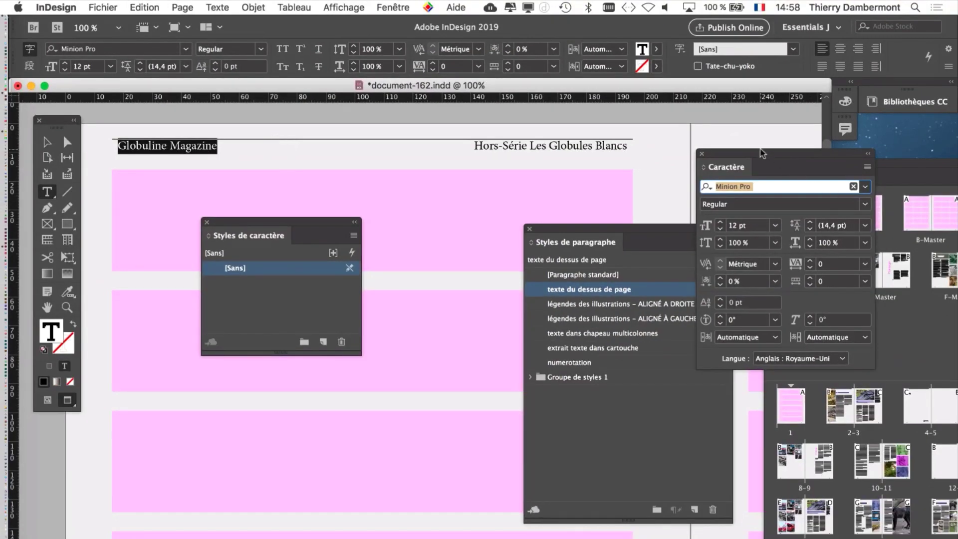
pyautogui.moveTo(763, 154); pyautogui.dragTo(436, 166)
pyautogui.moveTo(317, 222); pyautogui.dragTo(189, 348)
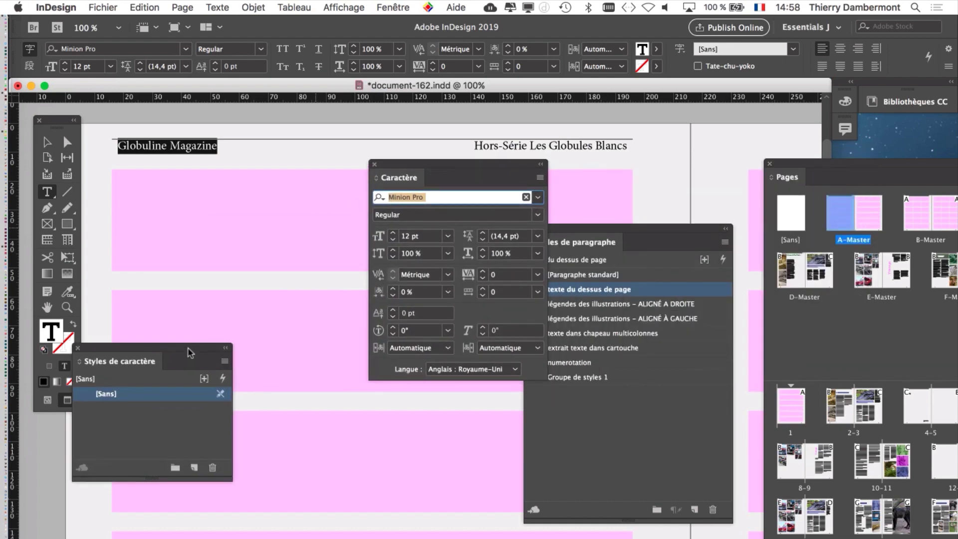
pyautogui.moveTo(407, 165); pyautogui.dragTo(307, 126)
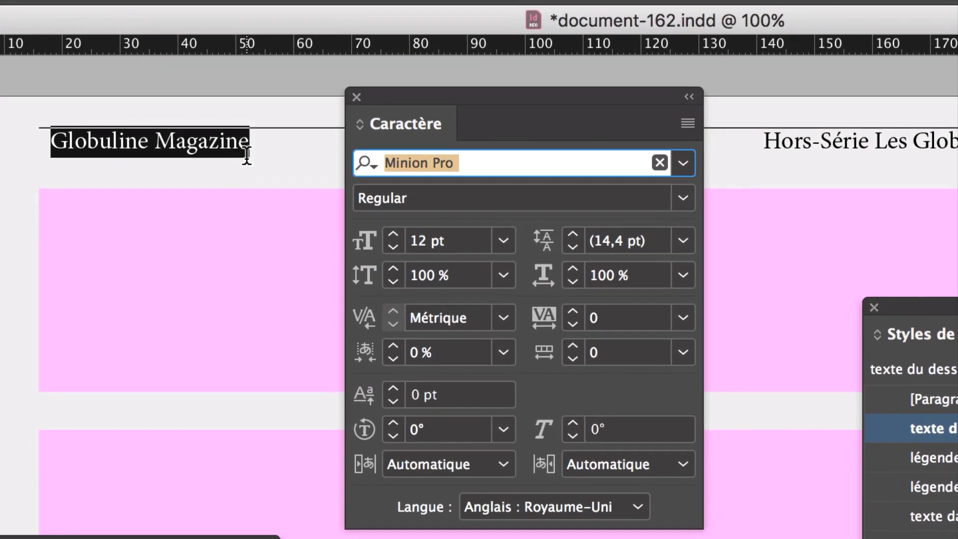
# Set the font style of "Globuline Magazine" in the header to Bold.
pyautogui.click(125, 125)
pyautogui.moveTo(246, 151); pyautogui.dragTo(49, 151)
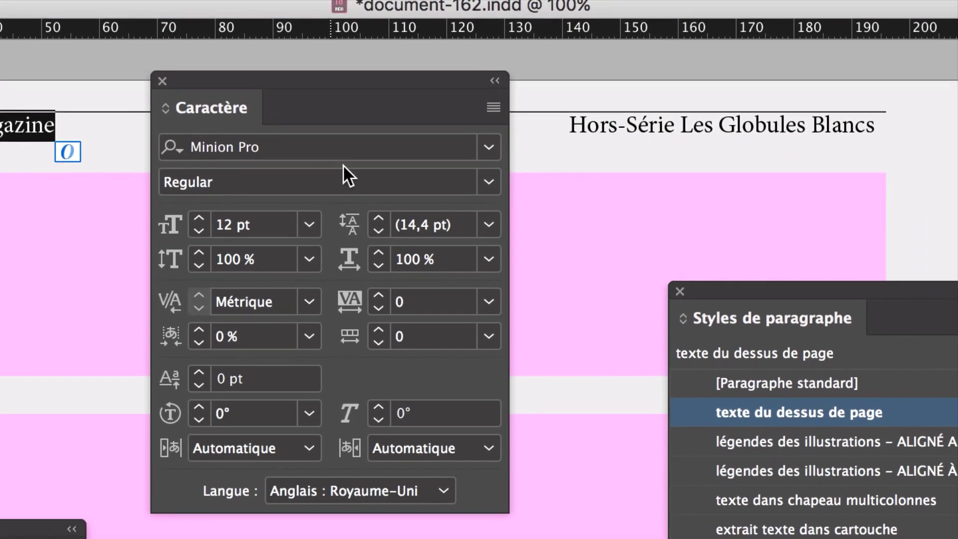
pyautogui.click(489, 182)
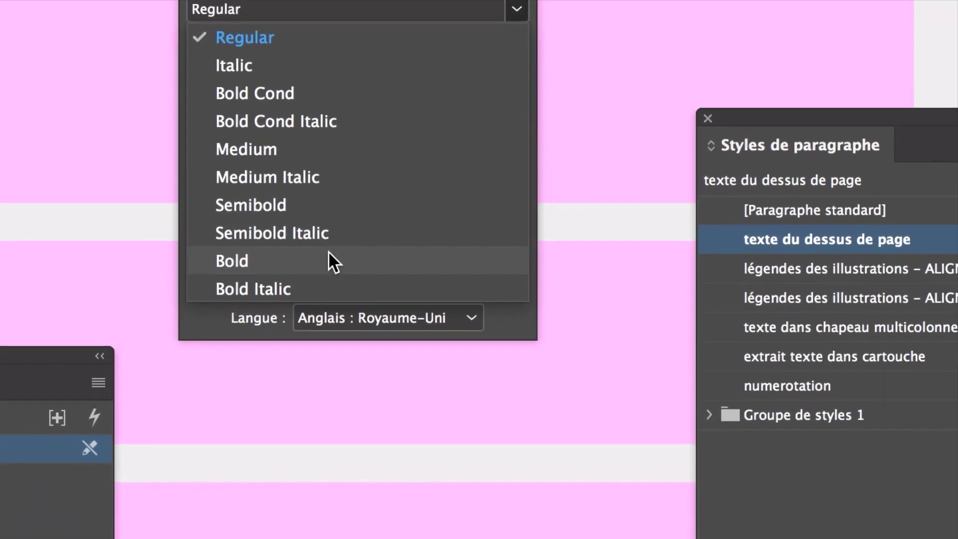
pyautogui.click(328, 253)
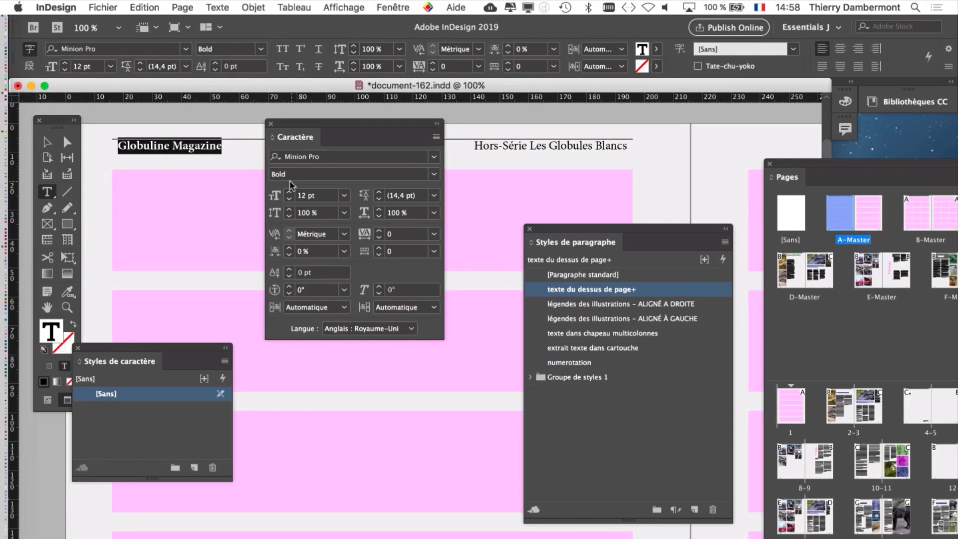
# Start a new character style based on the bold header text and have it applied to the selection.
pyautogui.moveTo(314, 128); pyautogui.dragTo(333, 115)
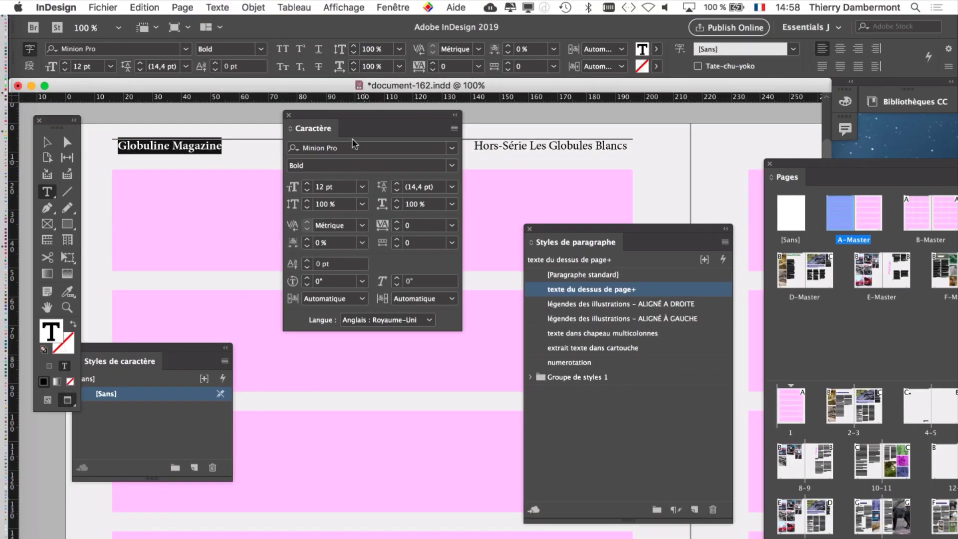
pyautogui.moveTo(330, 120); pyautogui.dragTo(326, 160)
pyautogui.moveTo(129, 349); pyautogui.dragTo(152, 184)
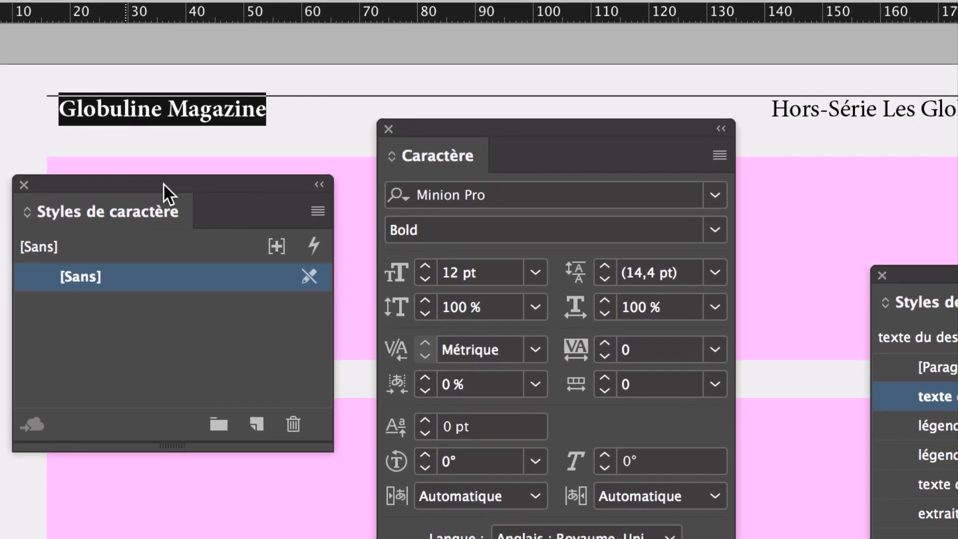
pyautogui.moveTo(165, 183); pyautogui.dragTo(169, 177)
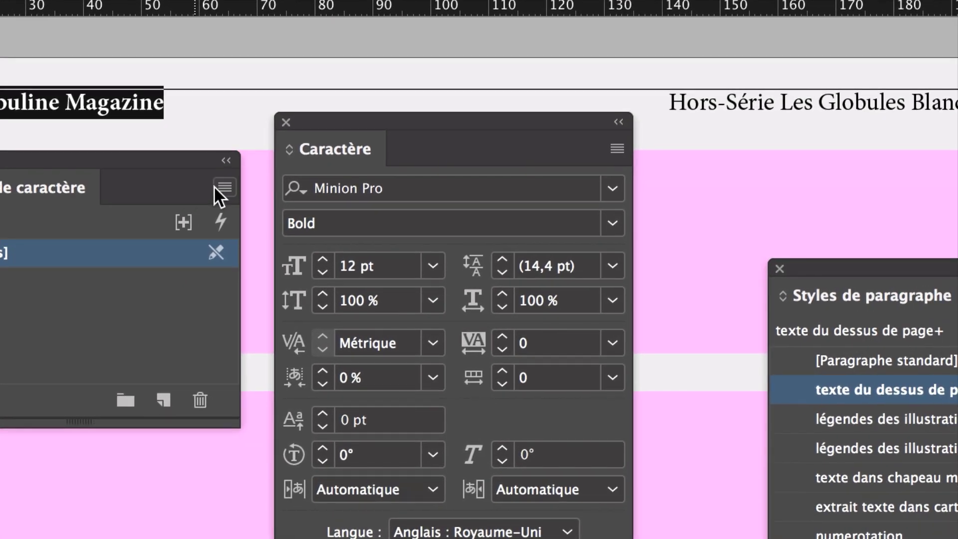
pyautogui.click(216, 187)
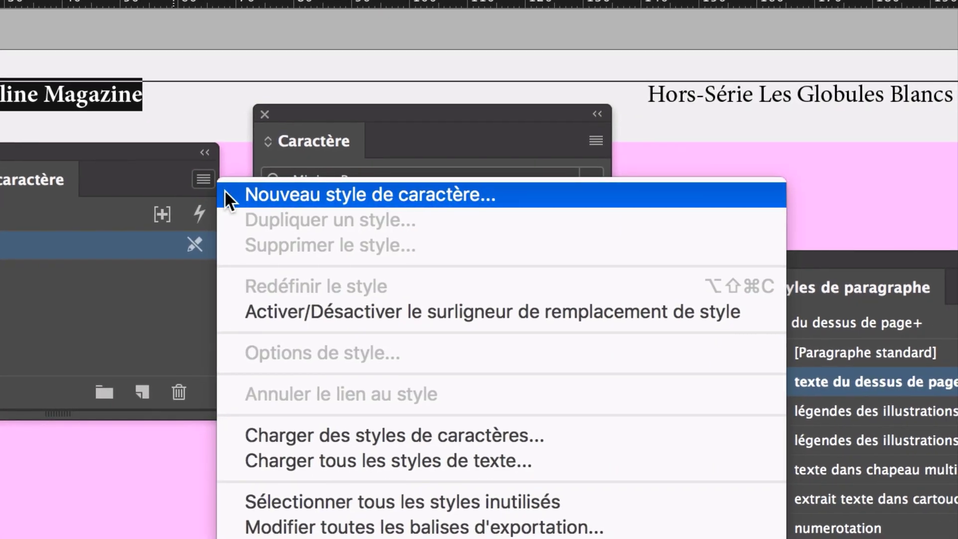
pyautogui.click(246, 202)
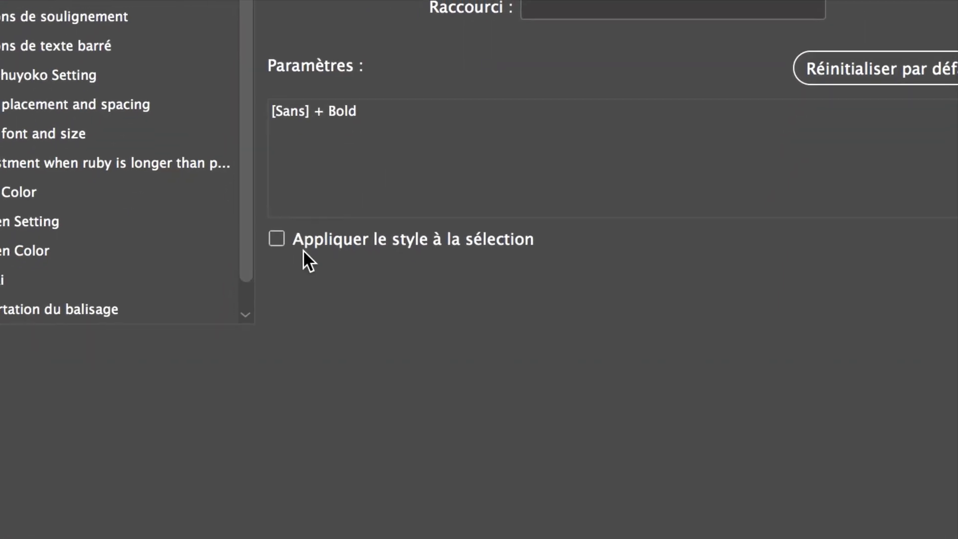
pyautogui.click(187, 510)
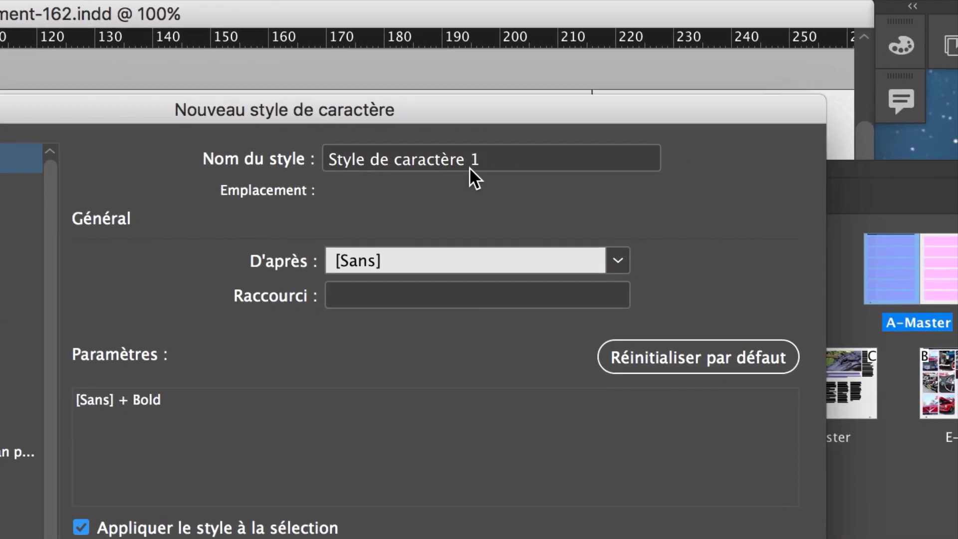
# Name the new character style "bold sur texte de dessus de page" and create it.
pyautogui.doubleClick(482, 170)
pyautogui.tripleClick(464, 169)
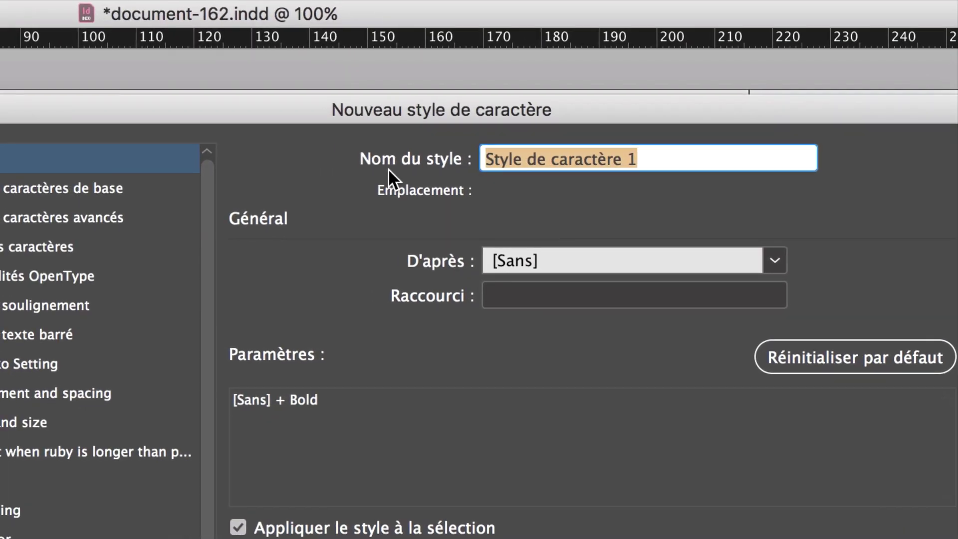
pyautogui.write('bold sur texte de dessu de page')
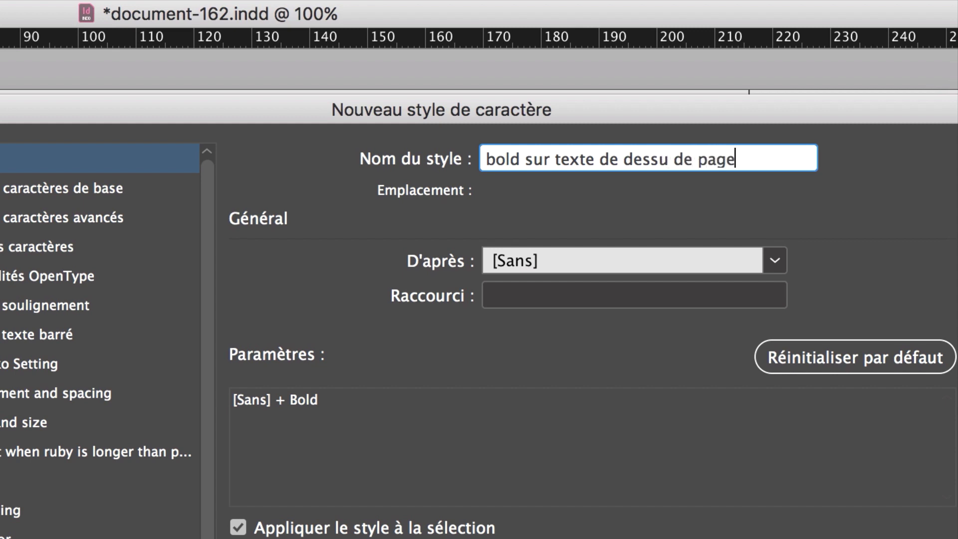
pyautogui.doubleClick(483, 159)
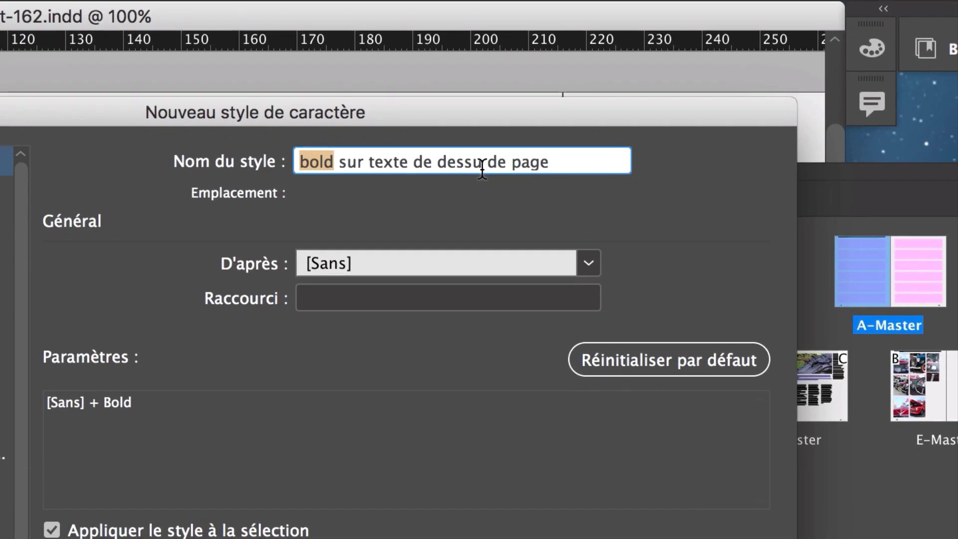
pyautogui.click(606, 167)
pyautogui.write('s')
pyautogui.press('super+a')
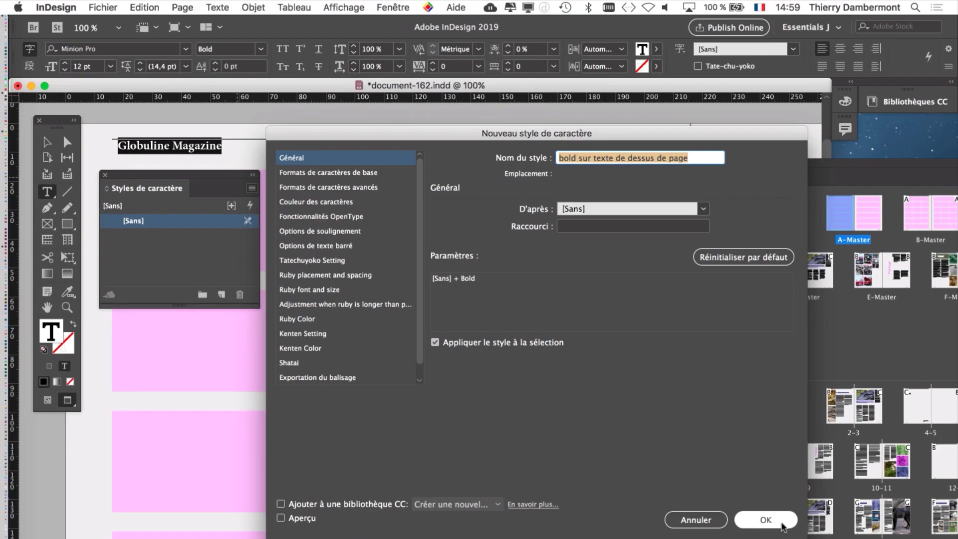
pyautogui.click(781, 523)
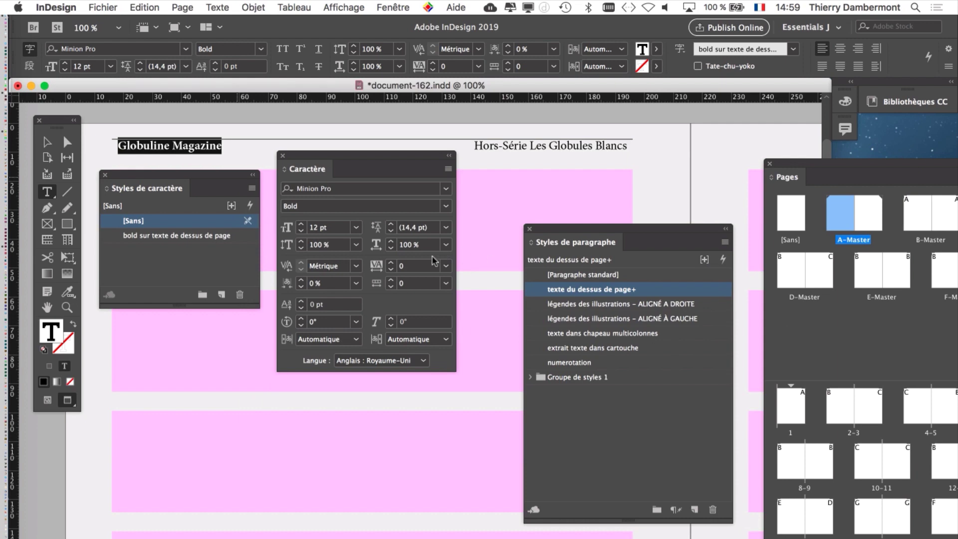
# Review the options of the "bold sur texte de dessus de page" character style and close them.
pyautogui.moveTo(381, 158); pyautogui.dragTo(412, 255)
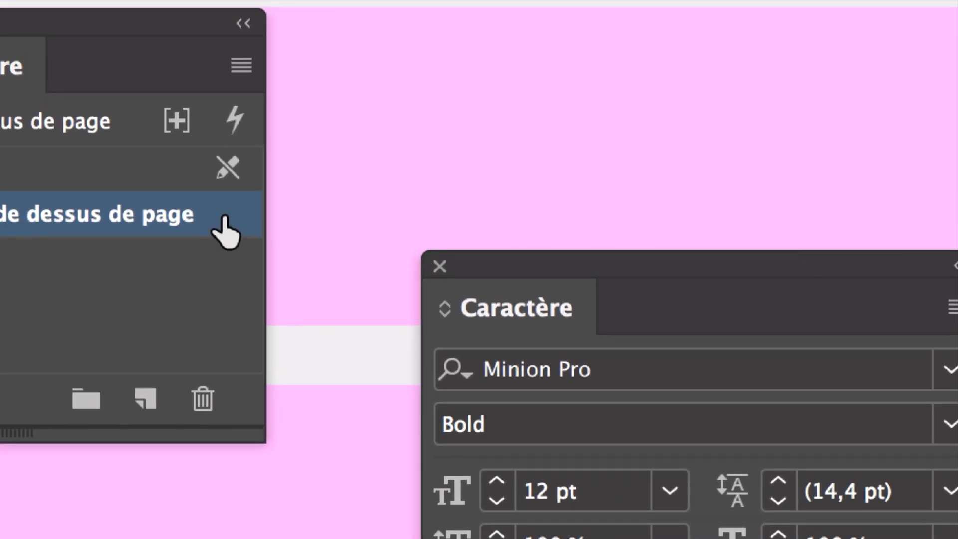
pyautogui.doubleClick(225, 232)
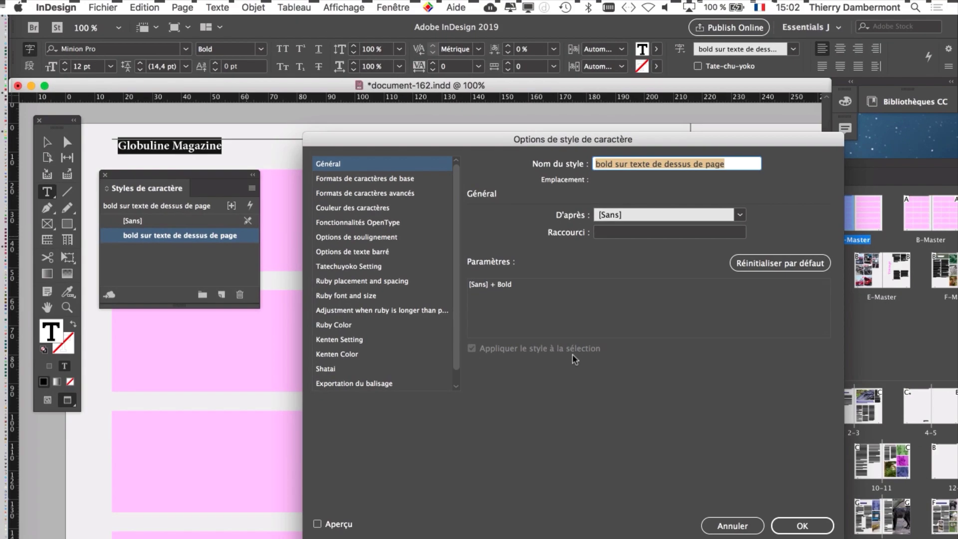
pyautogui.click(826, 526)
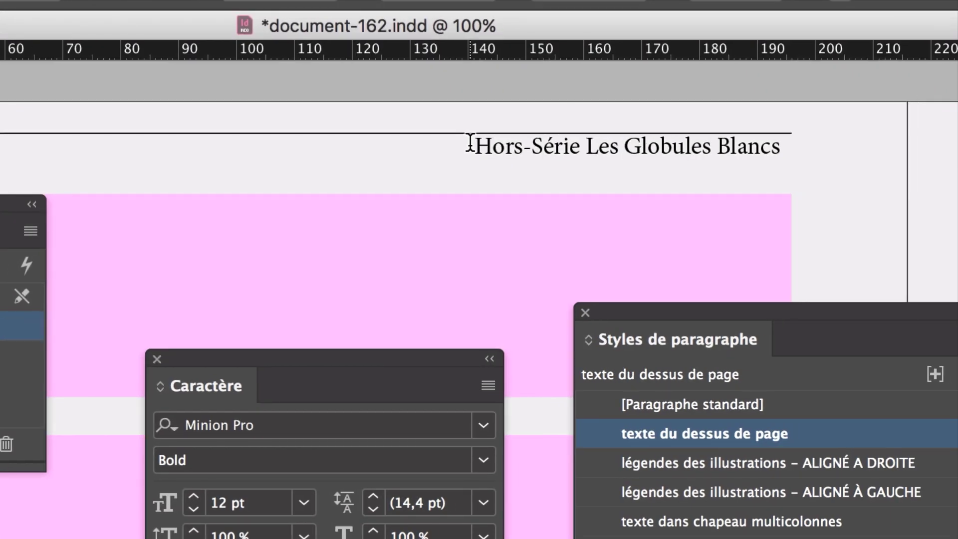
# Set the word "Hors-Série" in the header to the Italic font style.
pyautogui.moveTo(472, 143); pyautogui.dragTo(577, 146)
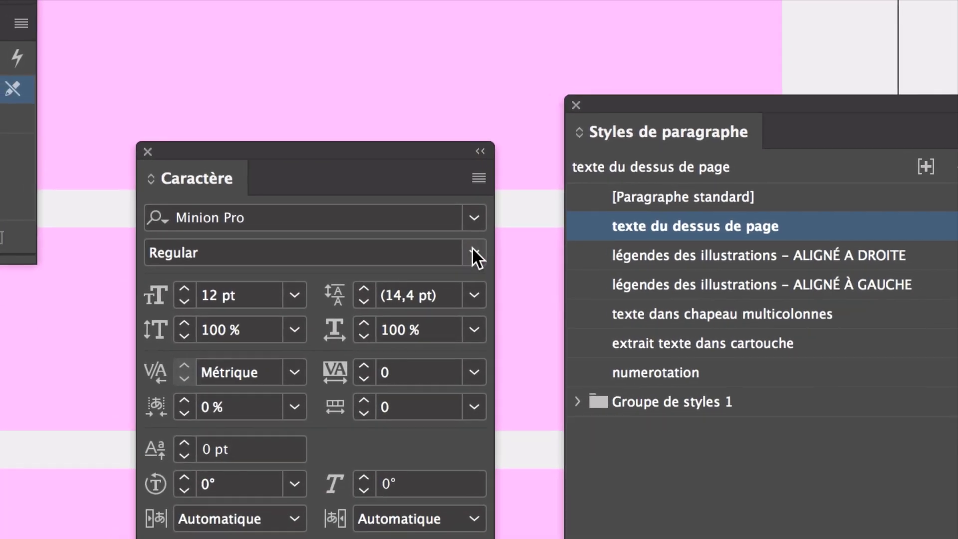
pyautogui.click(421, 423)
pyautogui.click(400, 308)
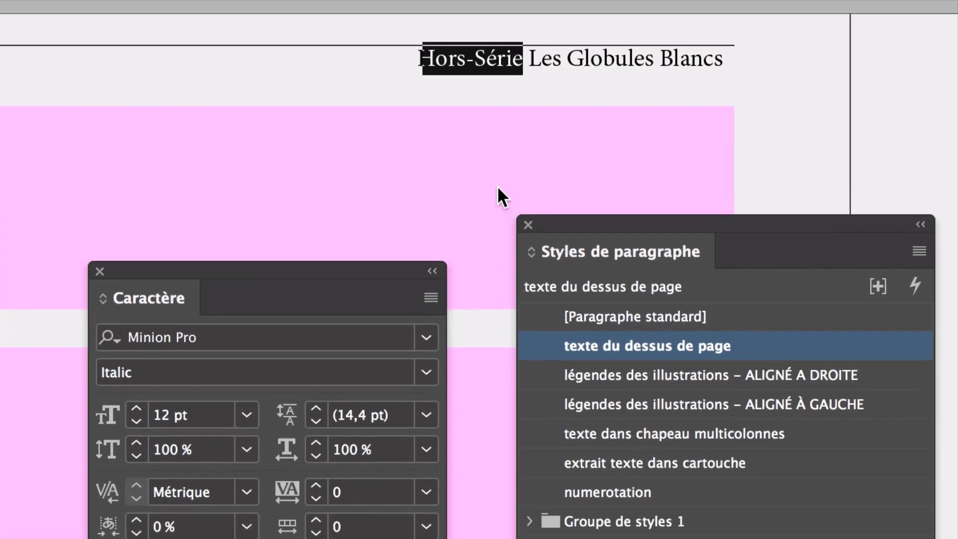
pyautogui.scroll(3, 496, 150)
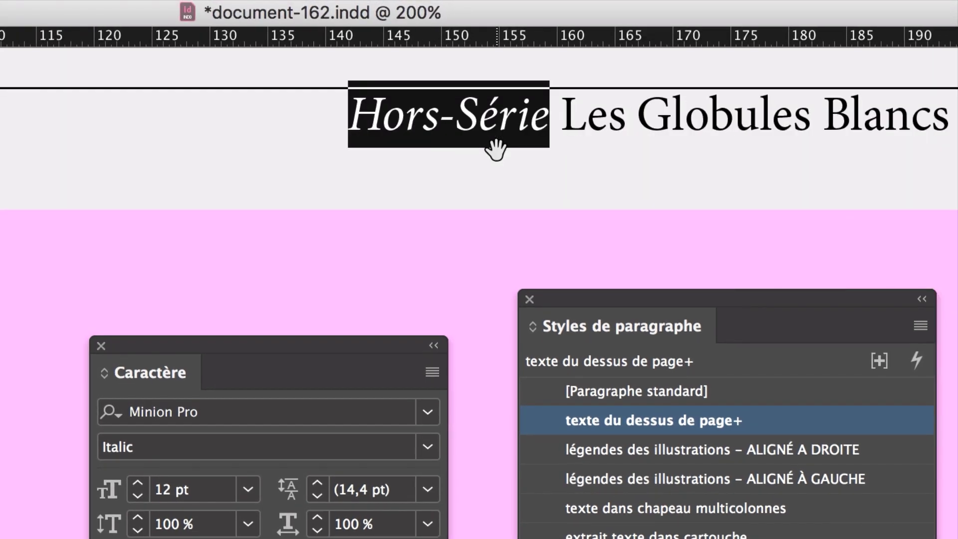
pyautogui.scroll(-2, 496, 150)
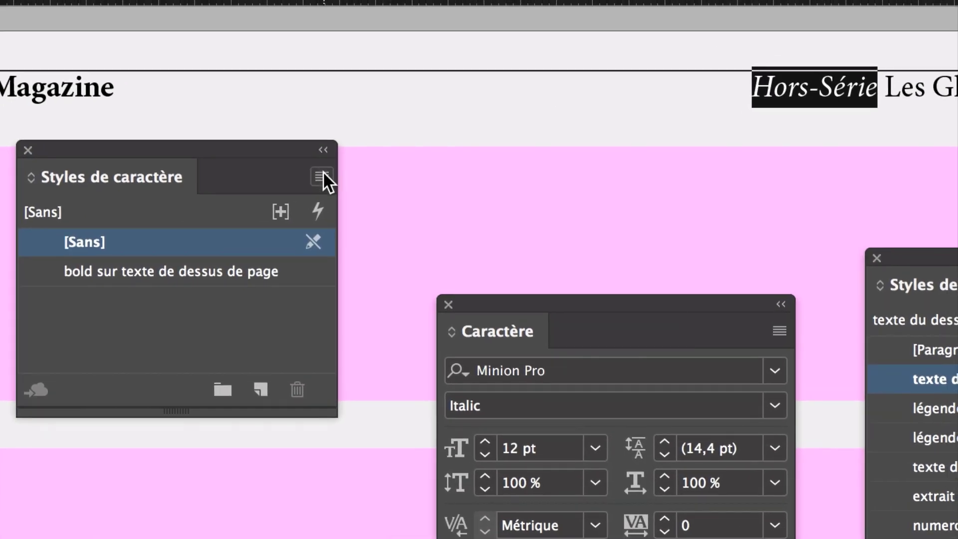
# Create a character style named "italique sur texte de dessus de page" from the italic "Hors-Série" text and apply it to the selection.
pyautogui.click(321, 176)
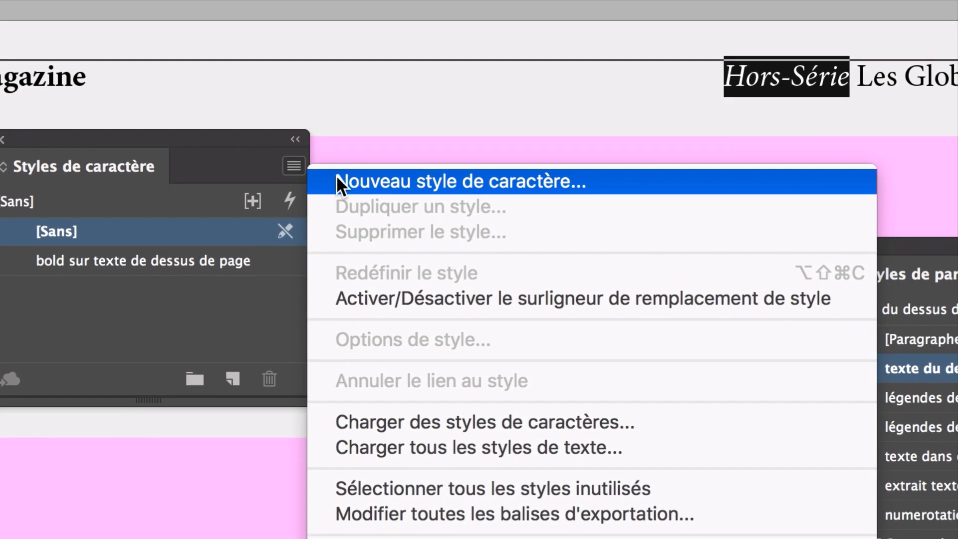
pyautogui.click(337, 176)
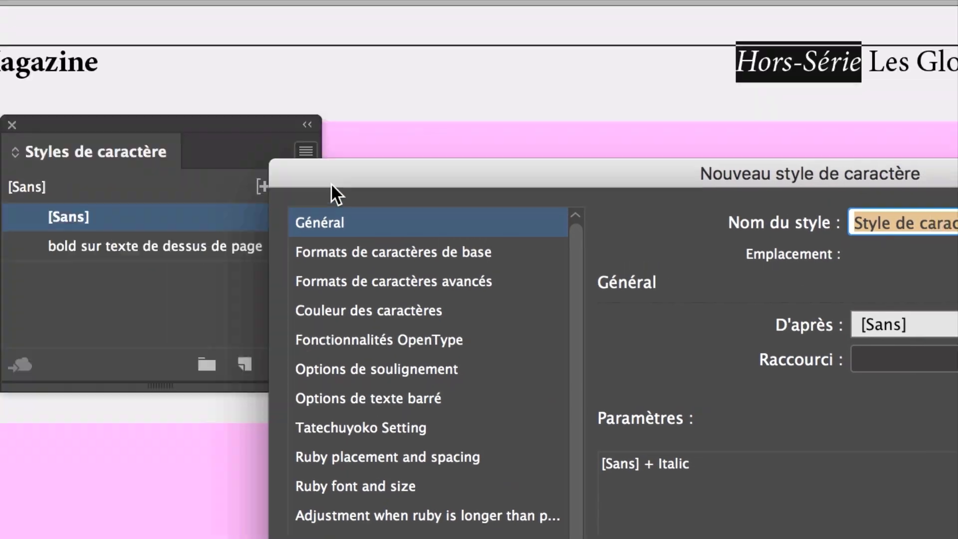
pyautogui.moveTo(331, 182); pyautogui.dragTo(34, 316)
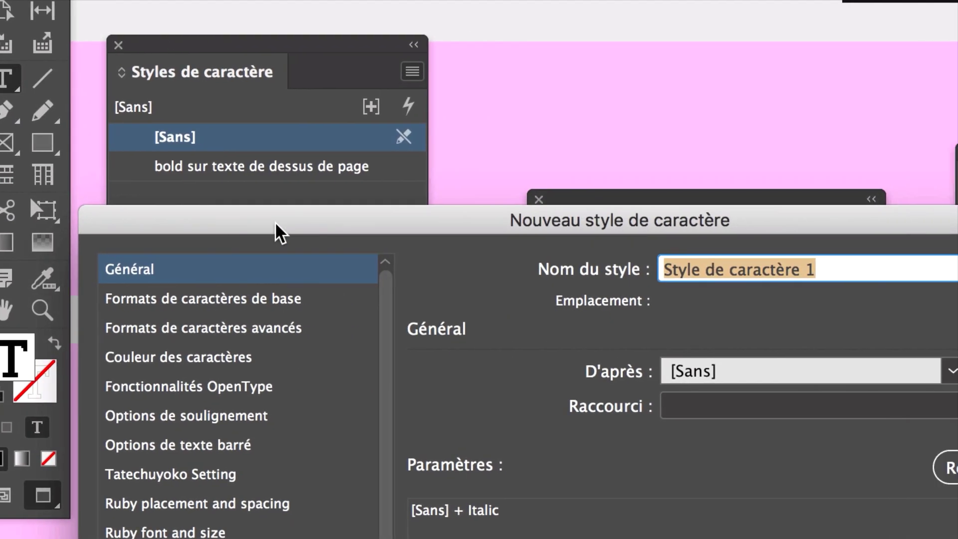
pyautogui.moveTo(310, 223); pyautogui.dragTo(235, 221)
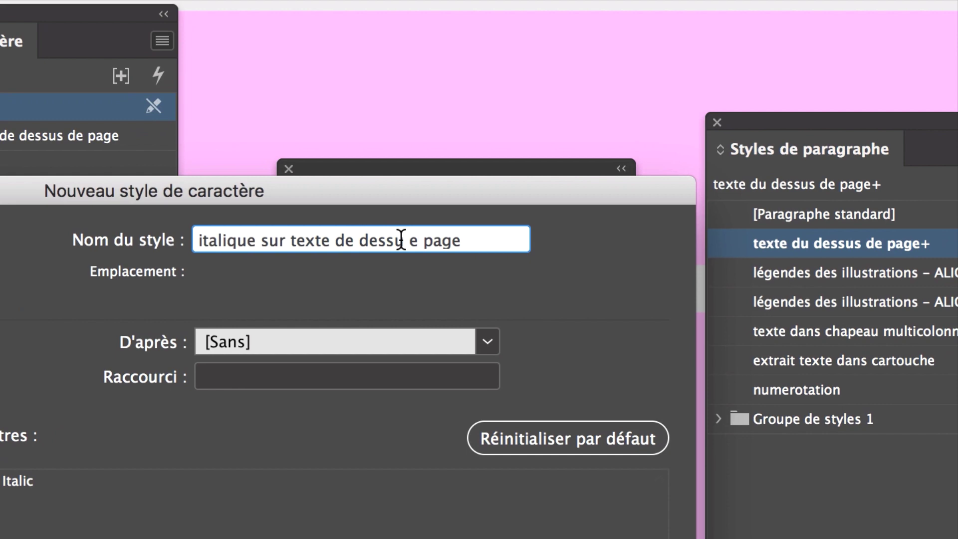
pyautogui.click(737, 272)
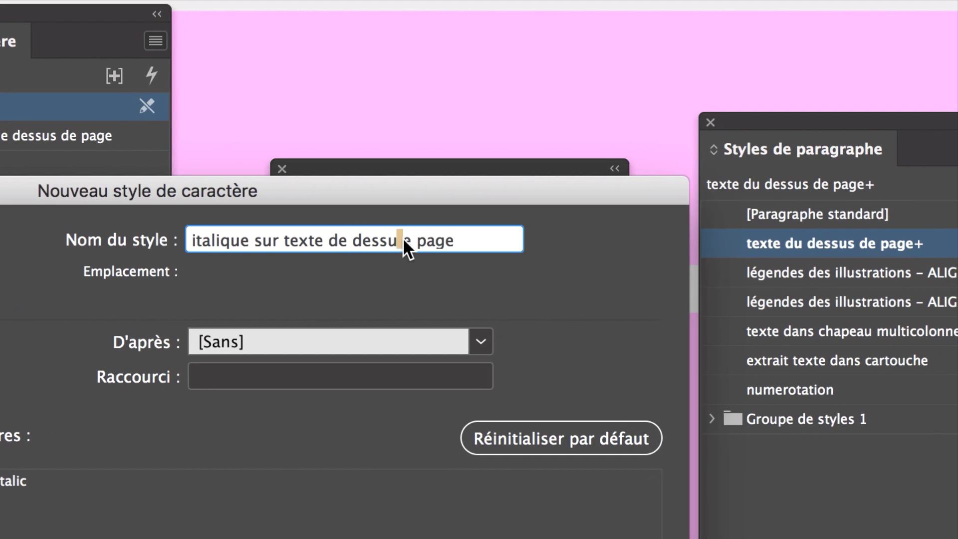
pyautogui.write('s d')
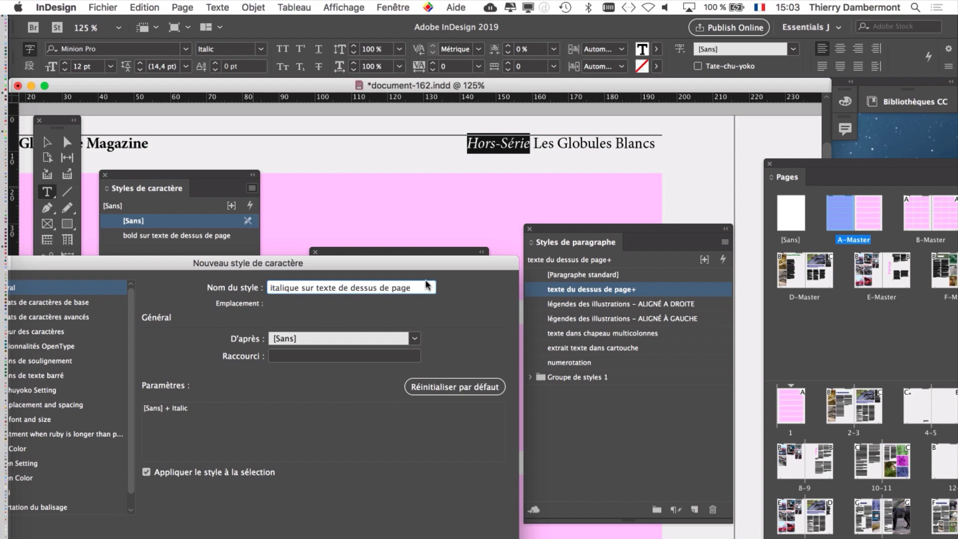
pyautogui.click(653, 514)
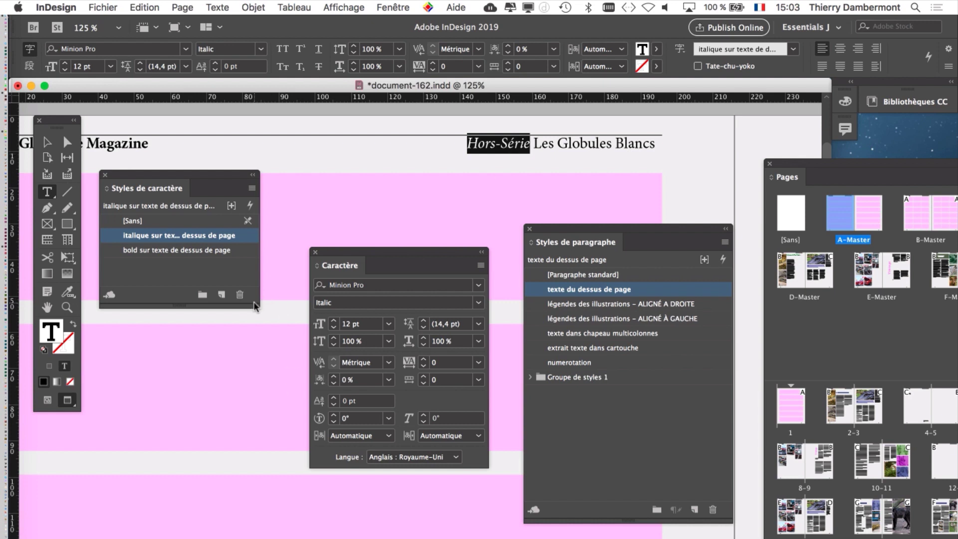
# Widen the Character Styles panel to read the full style names, close it and leave text editing in the header.
pyautogui.moveTo(254, 306); pyautogui.dragTo(380, 289)
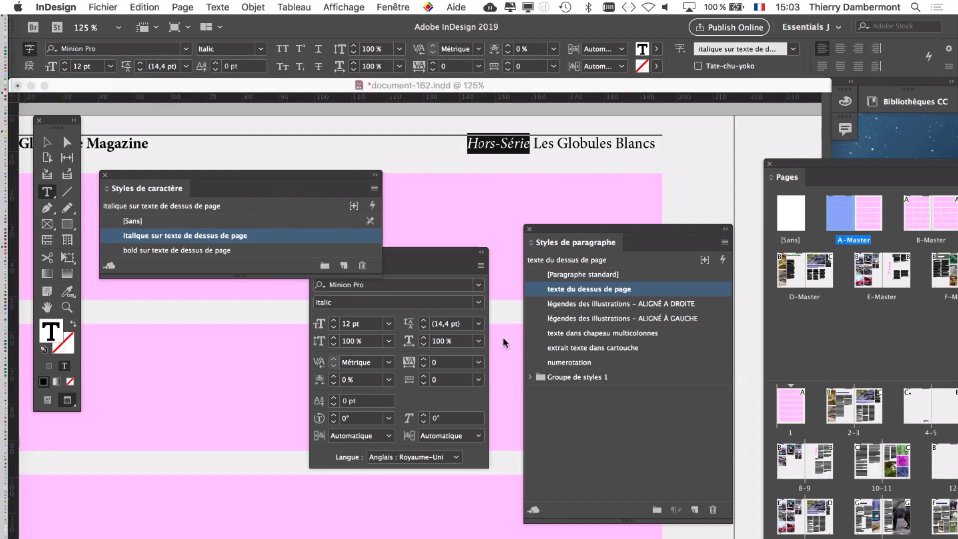
pyautogui.click(105, 175)
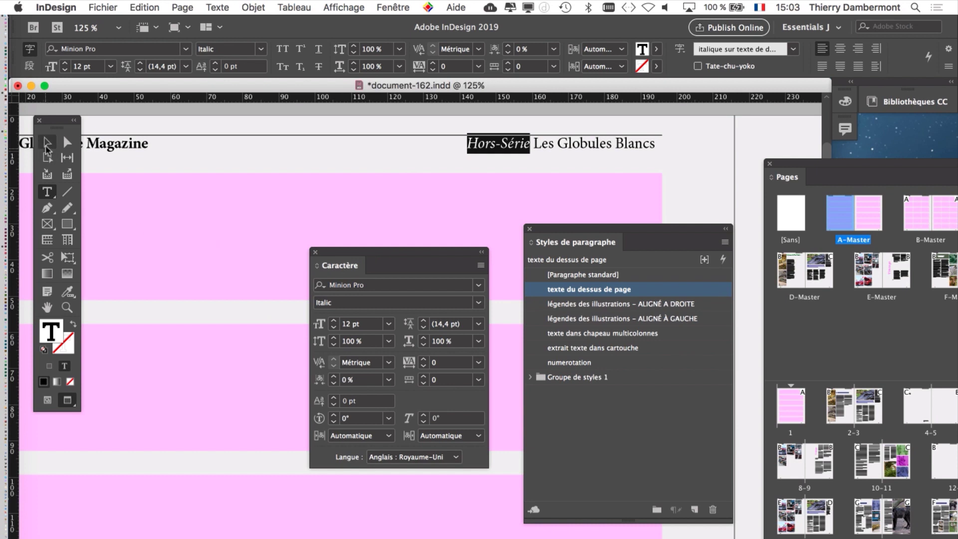
pyautogui.press('Escape')
# Display the A-Master header at 75 % in Normal view mode with nothing selected.
pyautogui.press('super+1')
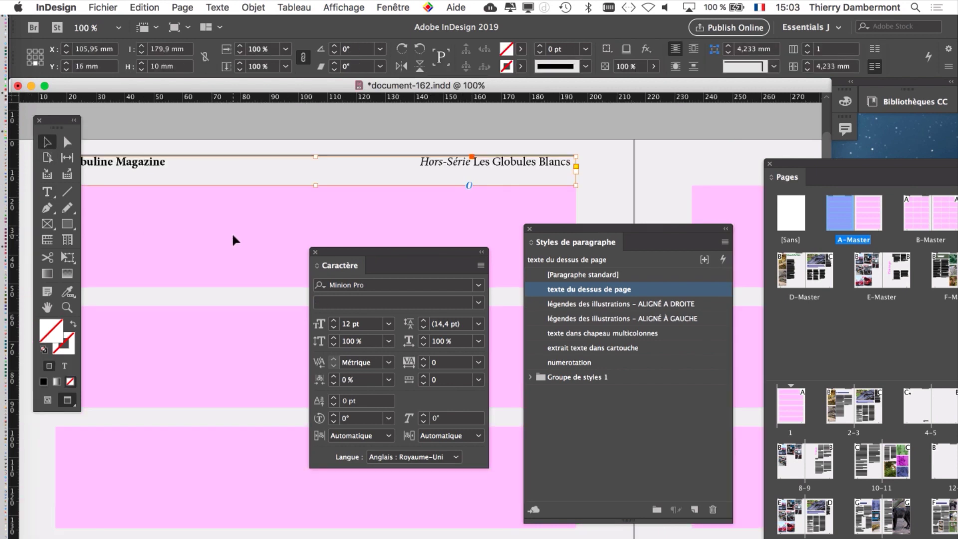
pyautogui.press('super+minus')
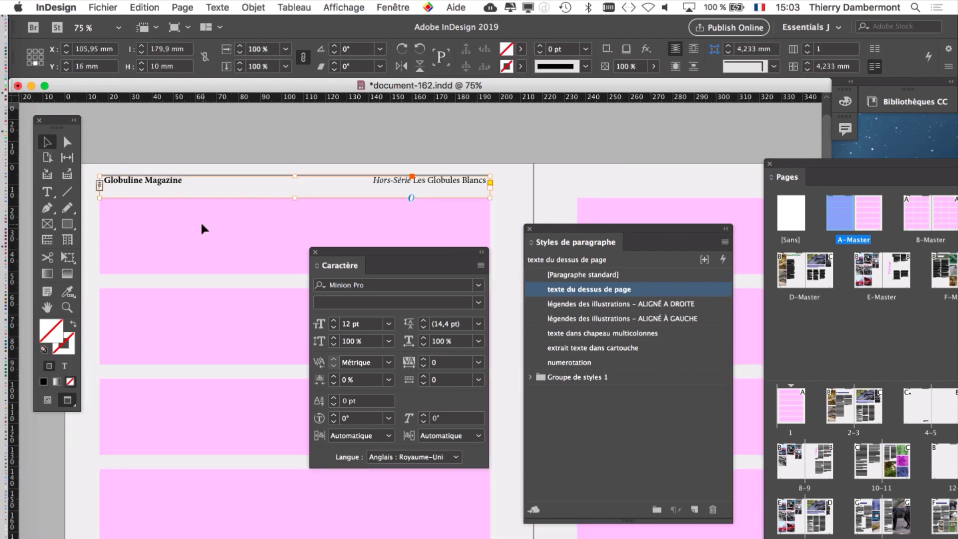
pyautogui.click(46, 401)
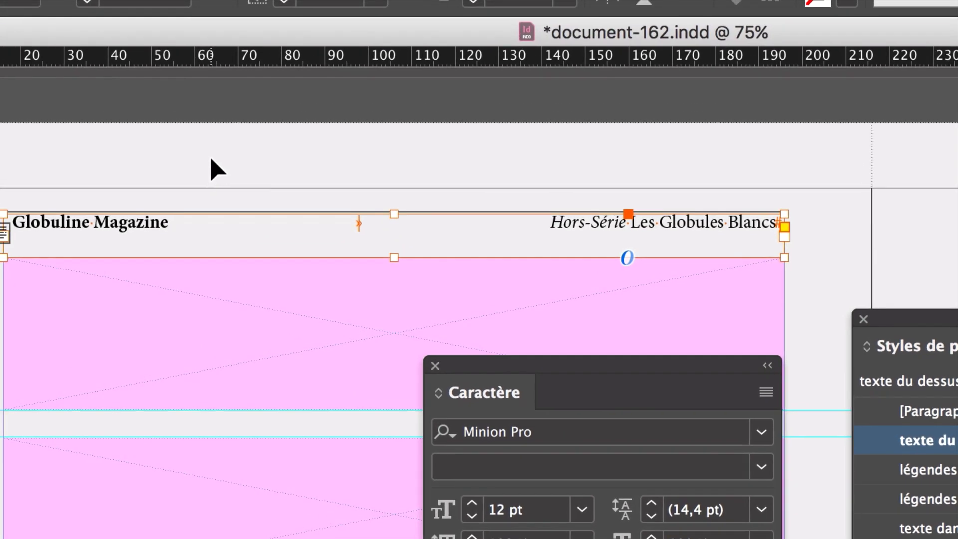
pyautogui.click(195, 124)
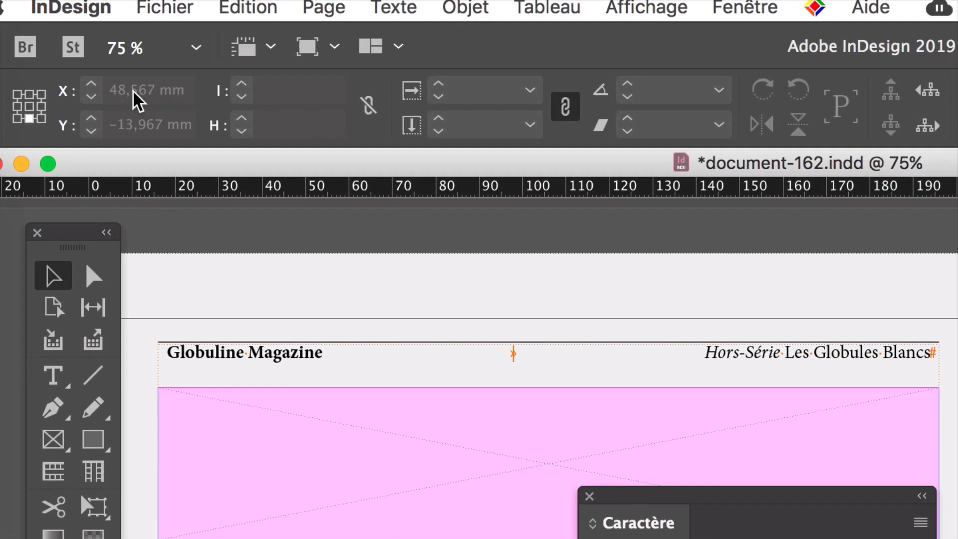
# Save the document under the new name document-163.indd in the folder Dossier document-161.
pyautogui.click(141, 15)
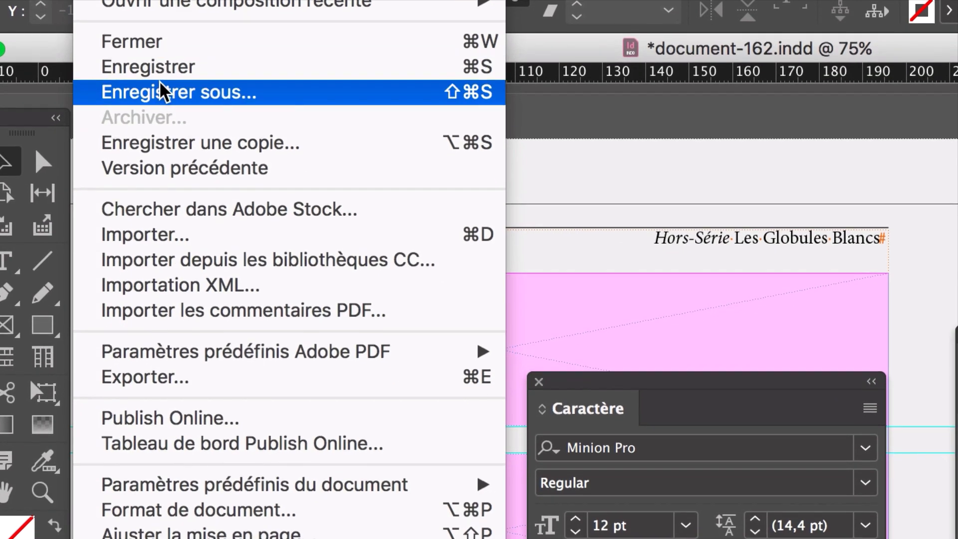
pyautogui.click(159, 92)
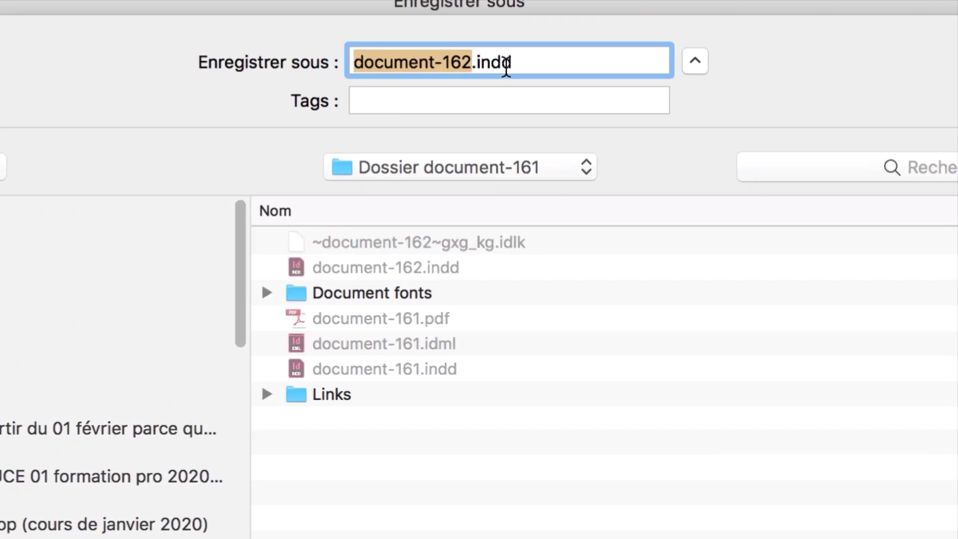
pyautogui.click(504, 65)
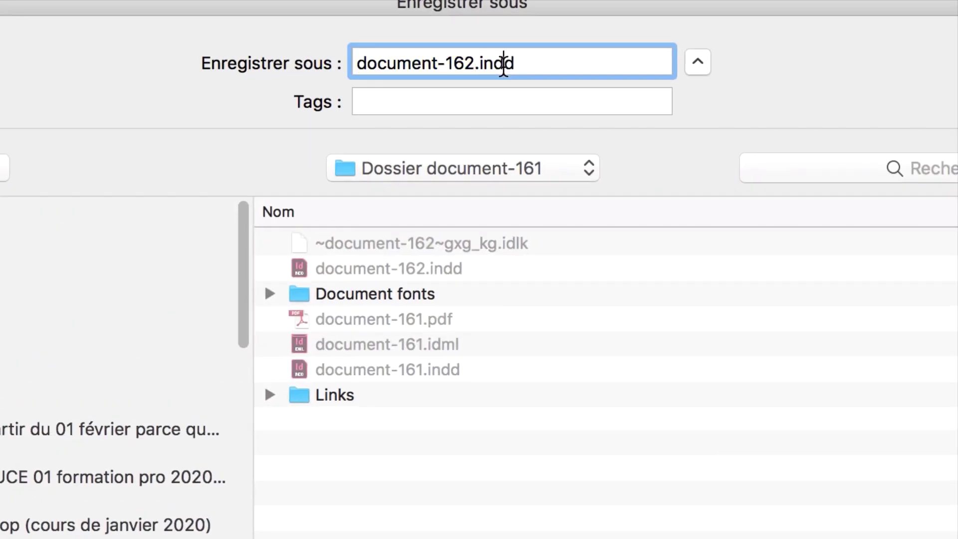
pyautogui.moveTo(494, 65); pyautogui.dragTo(483, 65)
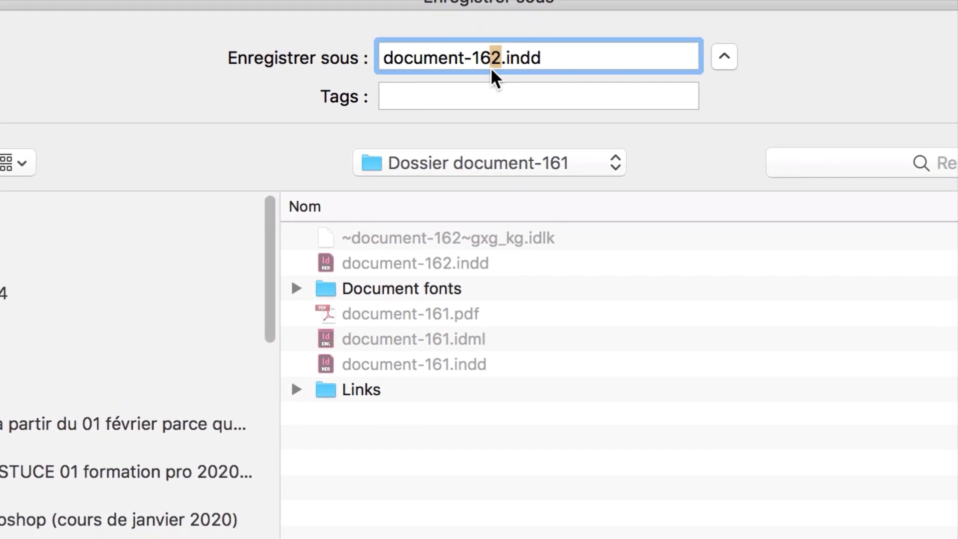
pyautogui.write('3')
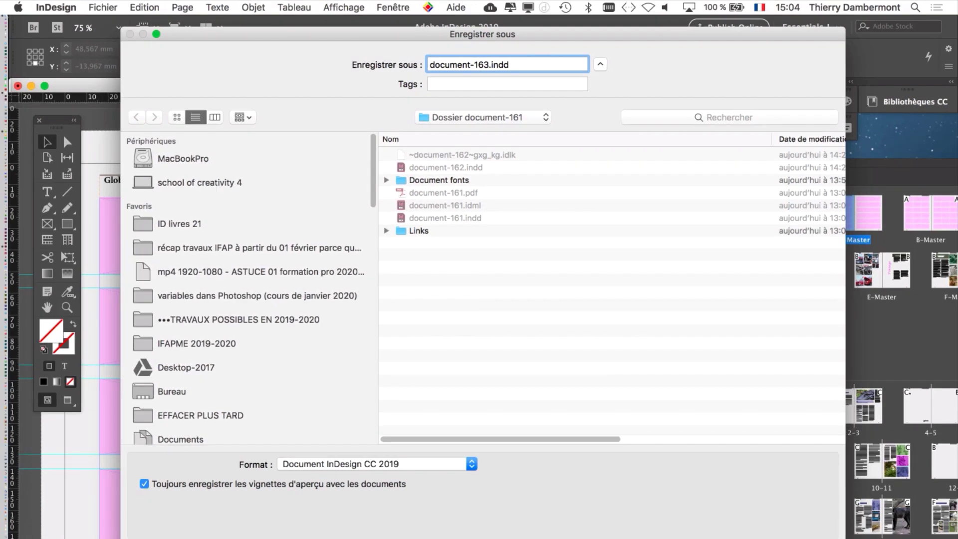
pyautogui.press('Return')
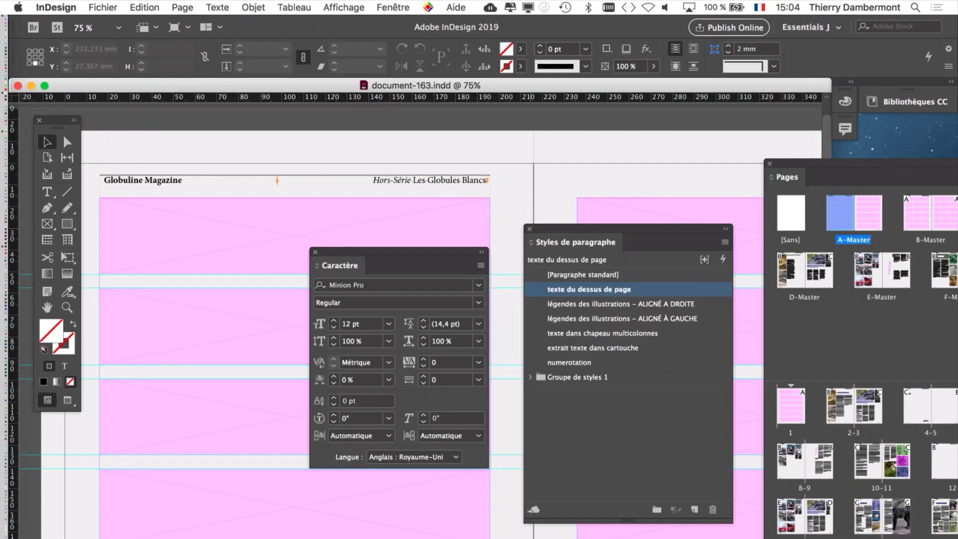
# Close the Paragraph Styles and Character panels and select the header text frame on A-Master.
pyautogui.click(529, 228)
pyautogui.click(315, 252)
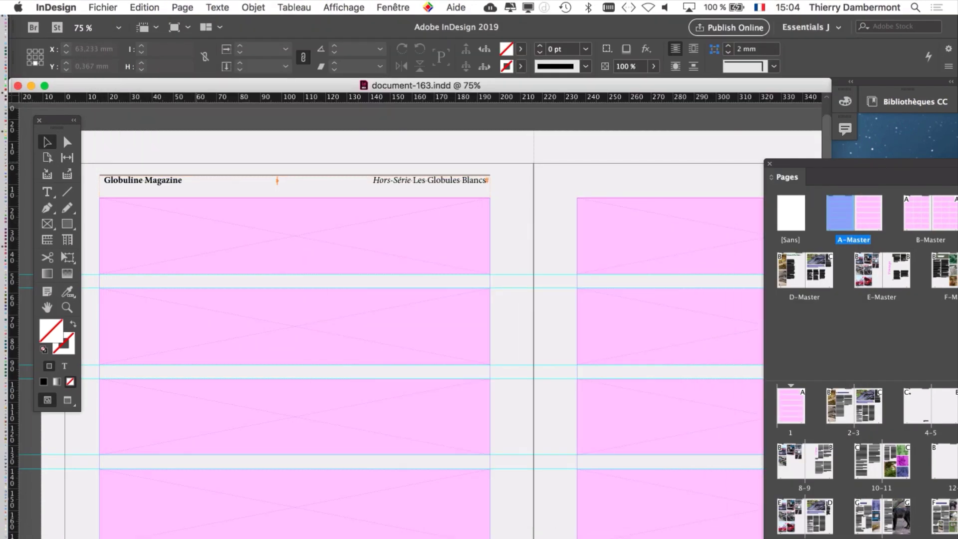
pyautogui.click(294, 187)
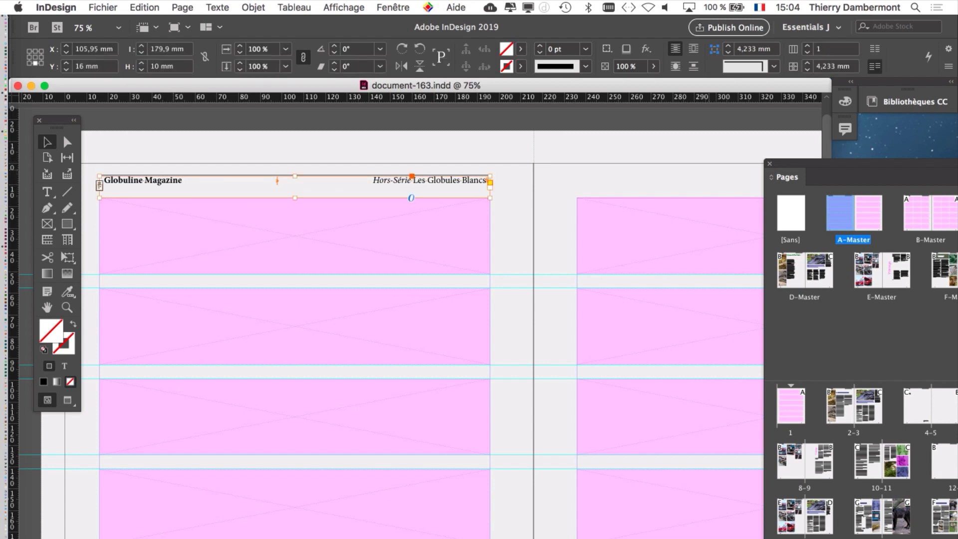
# Bring the whole Pages panel into view, go to page 10 and show it in Preview mode.
pyautogui.moveTo(848, 163); pyautogui.dragTo(640, 31)
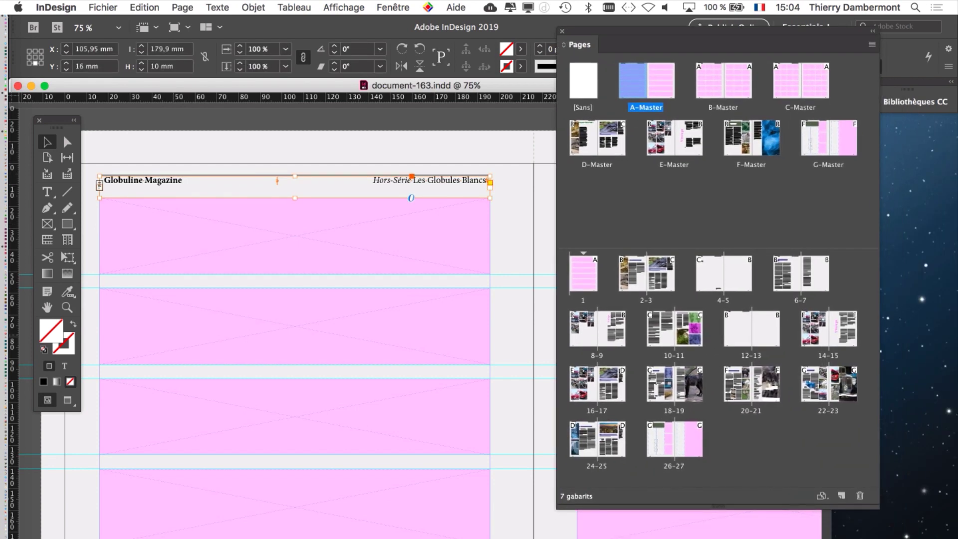
pyautogui.doubleClick(669, 335)
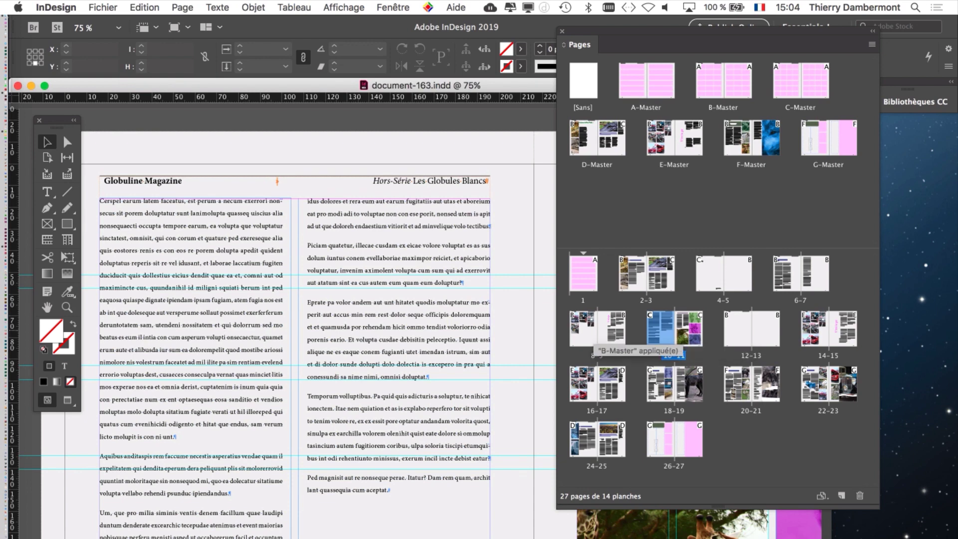
pyautogui.press('w')
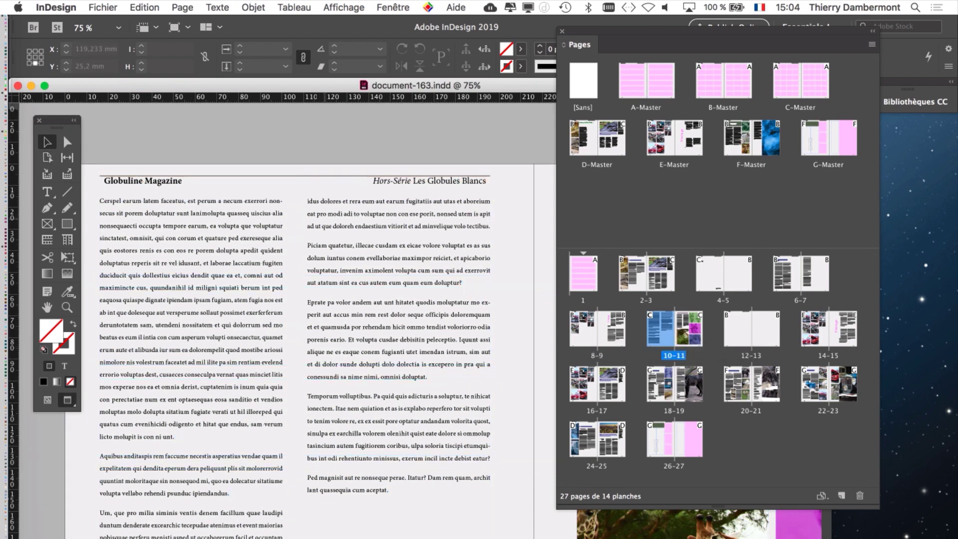
# Examine how the magazine header appears on the spreads from page 10 to page 15.
pyautogui.hscroll(-2, 356, 218)
pyautogui.hscroll(-1, 356, 218)
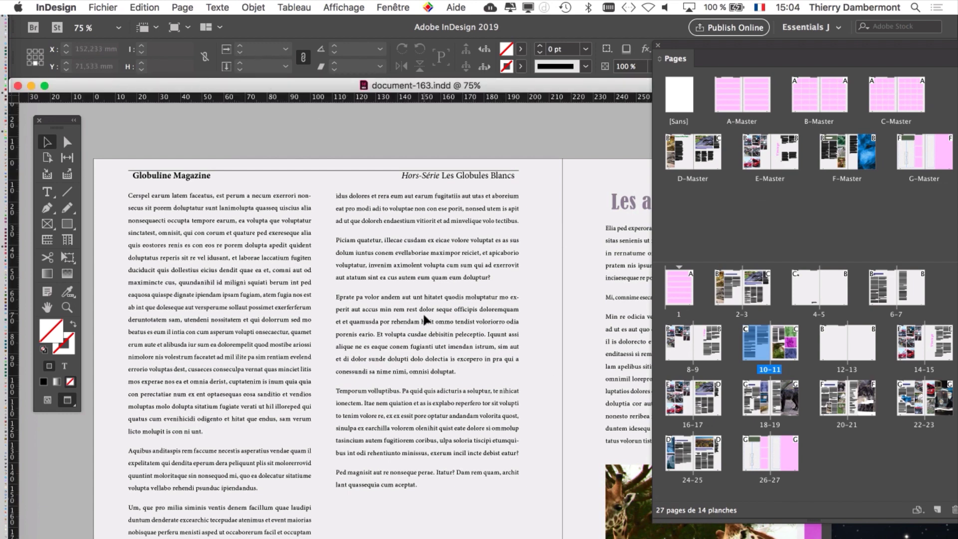
pyautogui.press('super+minus')
pyautogui.scroll(-3, 299, 250)
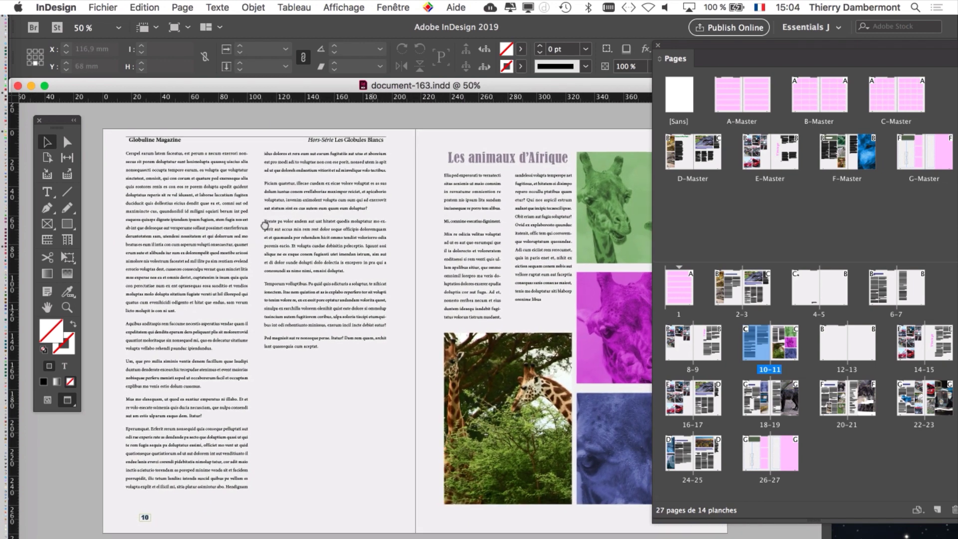
pyautogui.scroll(-10, 365, 309)
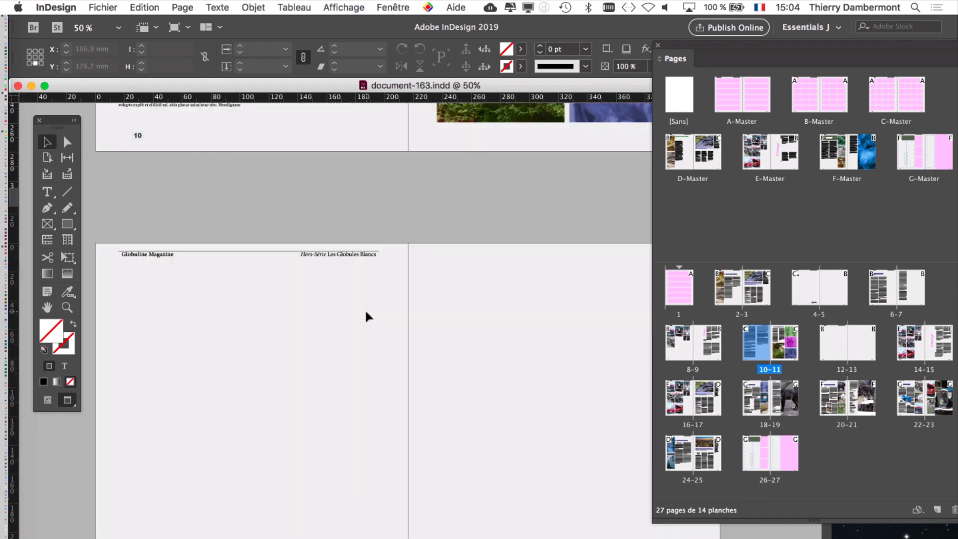
pyautogui.scroll(2, 365, 316)
pyautogui.scroll(-10, 366, 317)
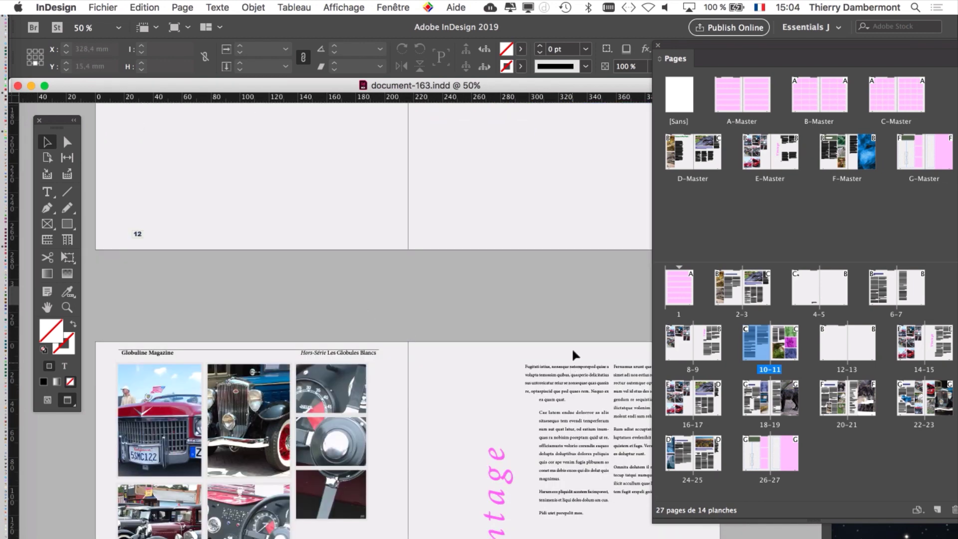
pyautogui.scroll(-3, 423, 272)
pyautogui.hscroll(4, 424, 271)
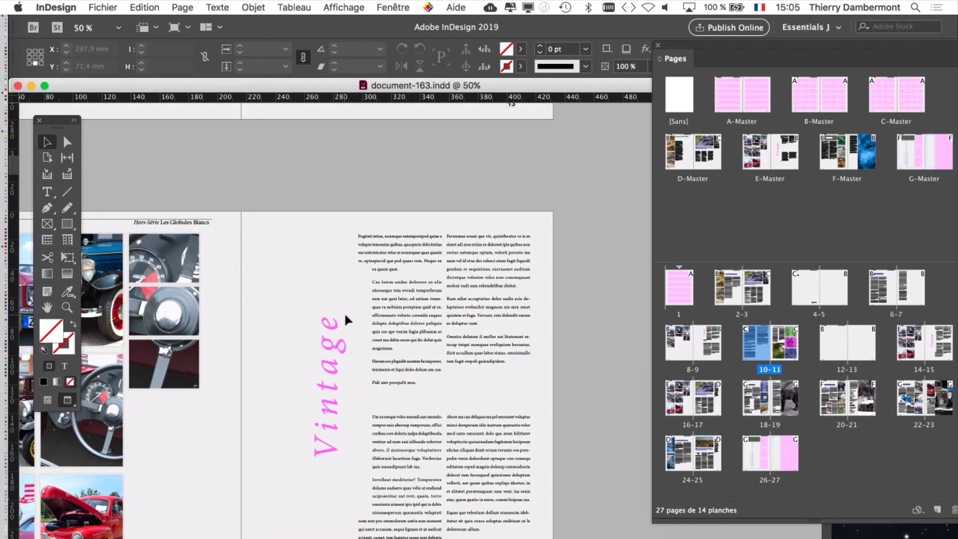
pyautogui.press('super+minus')
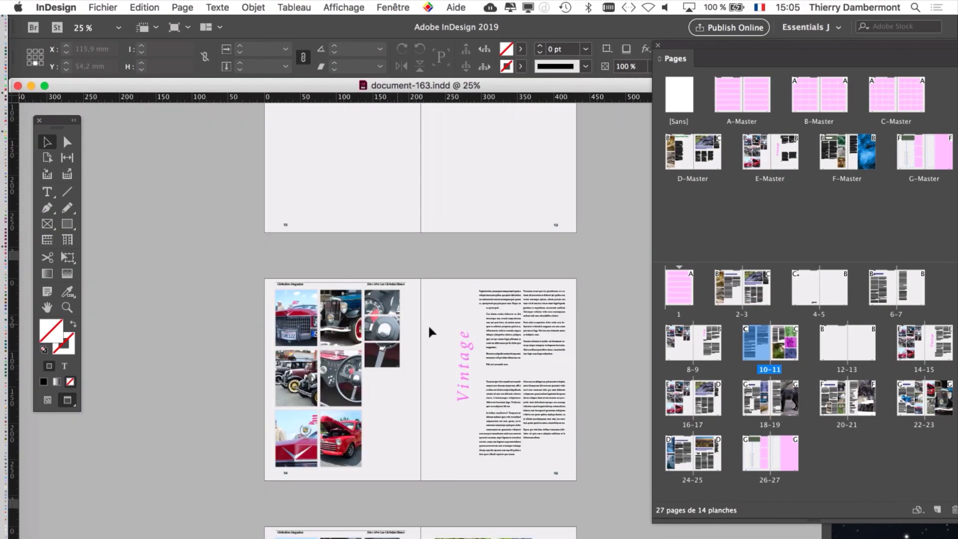
pyautogui.press('super+equal')
pyautogui.hscroll(3, 463, 327)
pyautogui.scroll(-3, 464, 327)
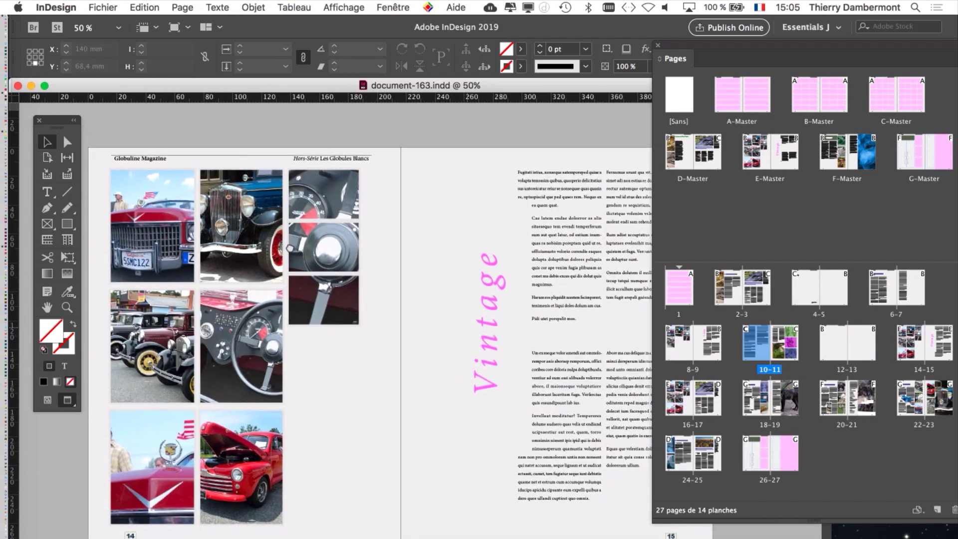
# Select all the master spreads from A-Master to G-Master in the Pages panel.
pyautogui.moveTo(699, 44); pyautogui.dragTo(620, 86)
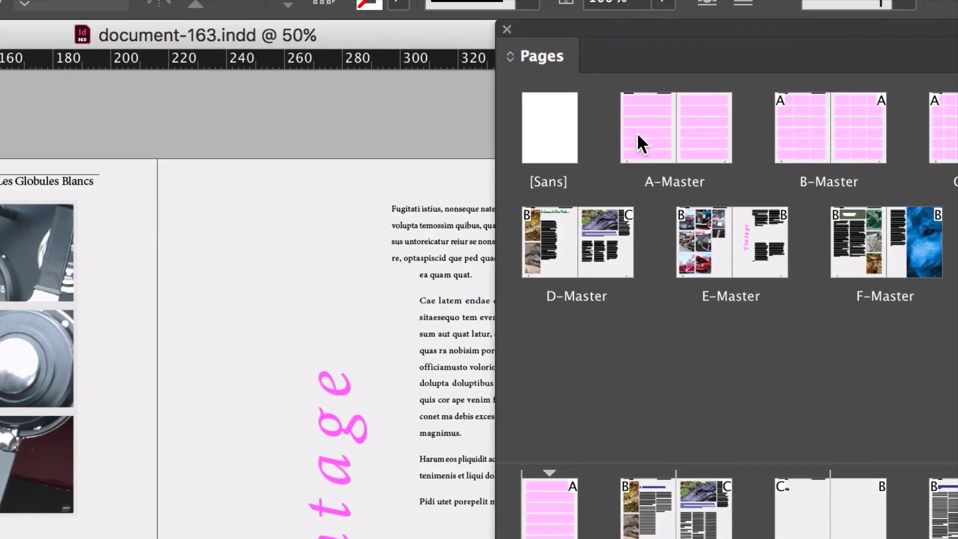
pyautogui.click(640, 134)
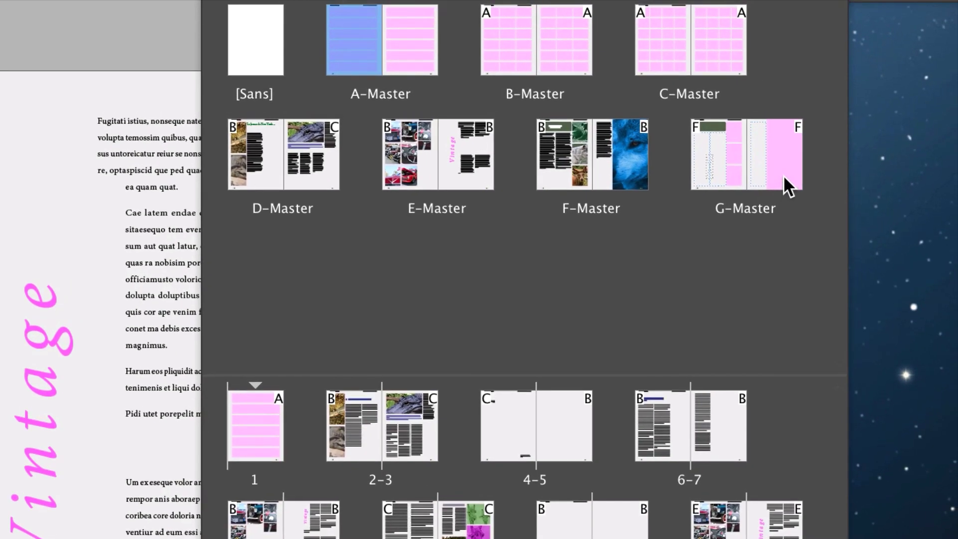
pyautogui.keyDown('shift'); pyautogui.click(783, 174); pyautogui.keyUp('shift')
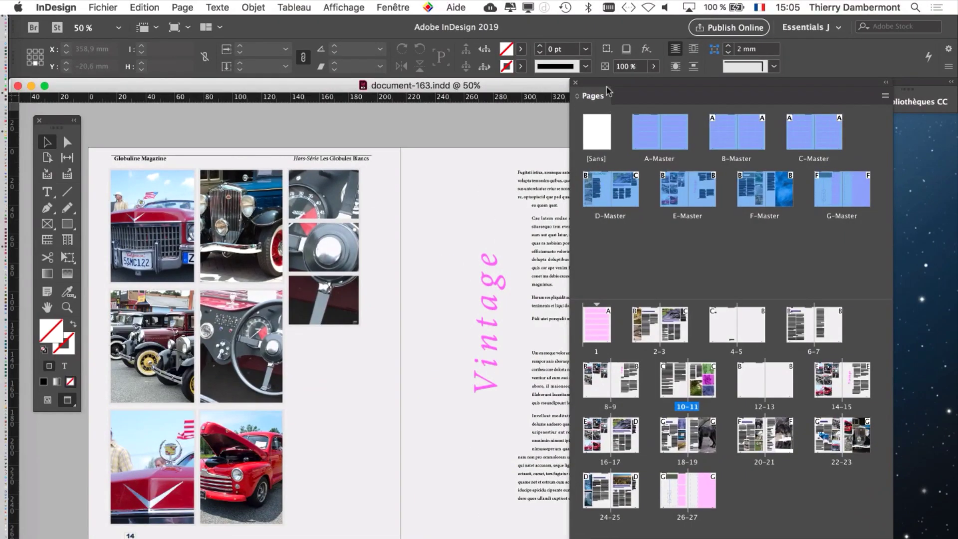
pyautogui.moveTo(608, 92); pyautogui.dragTo(699, 114)
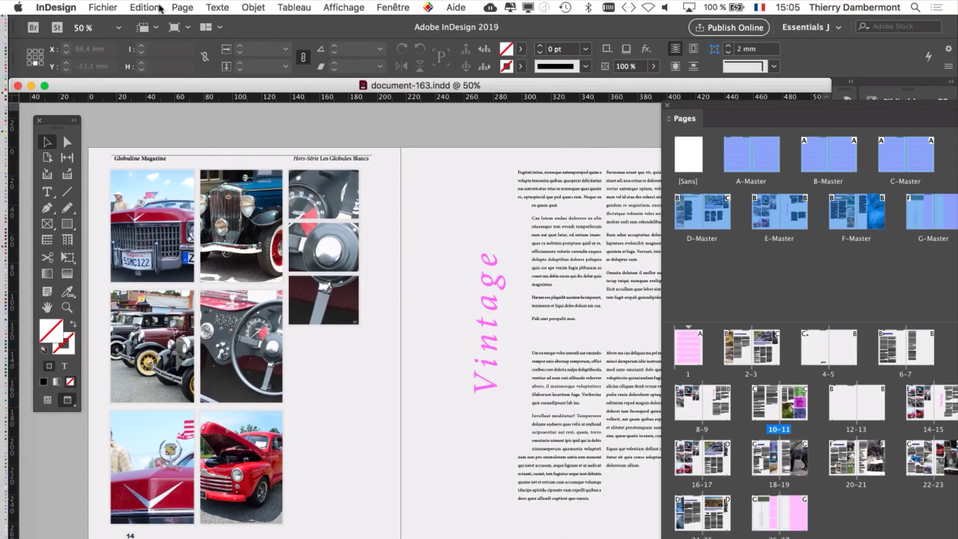
# Set the top margin of all the selected masters to 20 mm in Margins and Columns, with layout adjustment enabled.
pyautogui.click(181, 7)
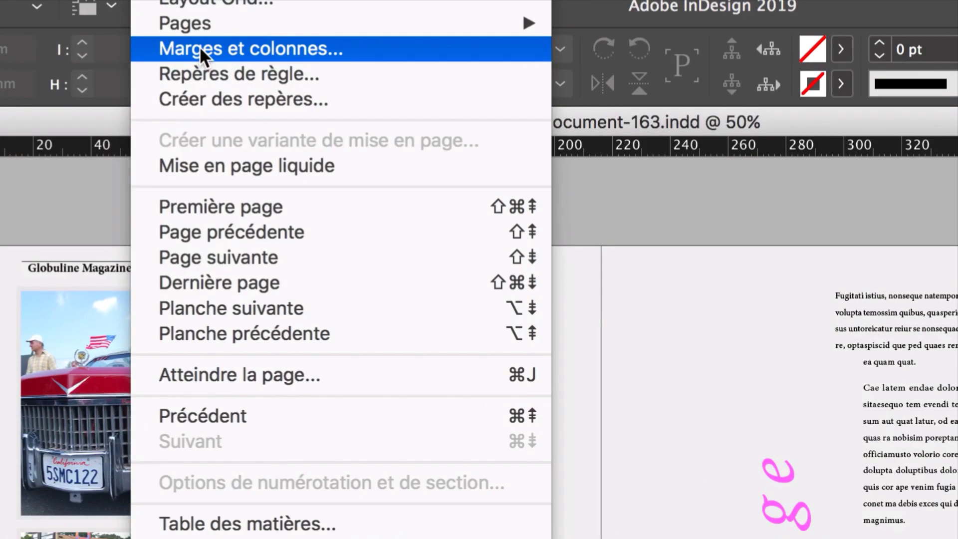
pyautogui.click(200, 48)
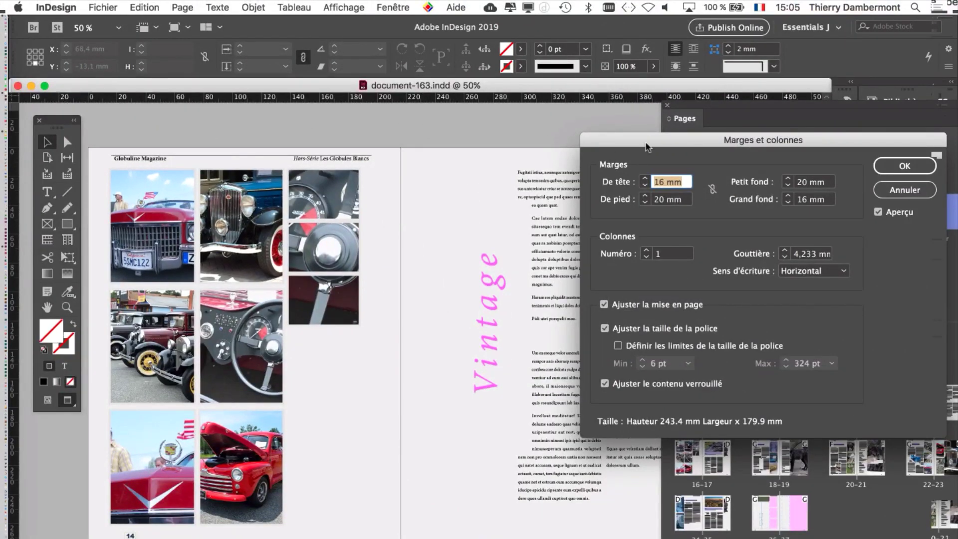
pyautogui.moveTo(647, 148); pyautogui.dragTo(457, 120)
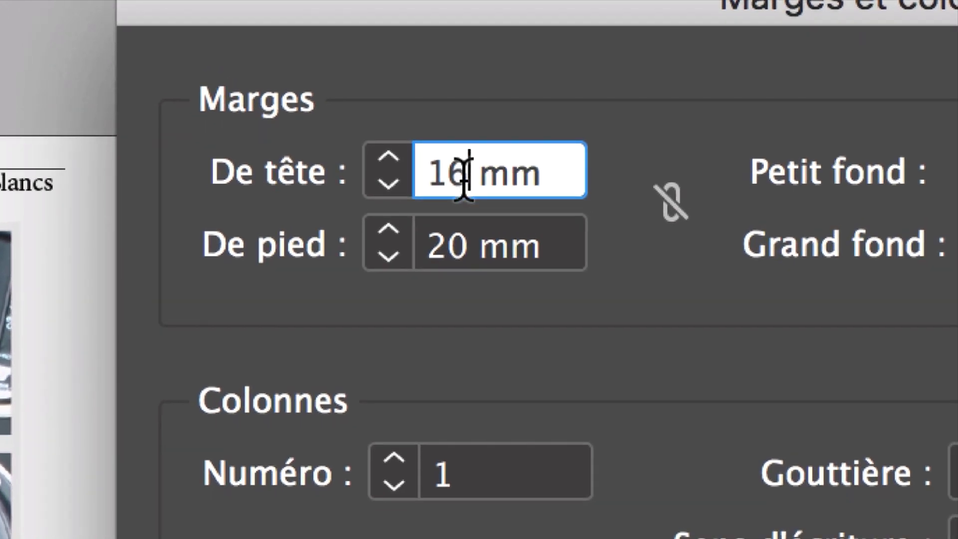
pyautogui.doubleClick(462, 177)
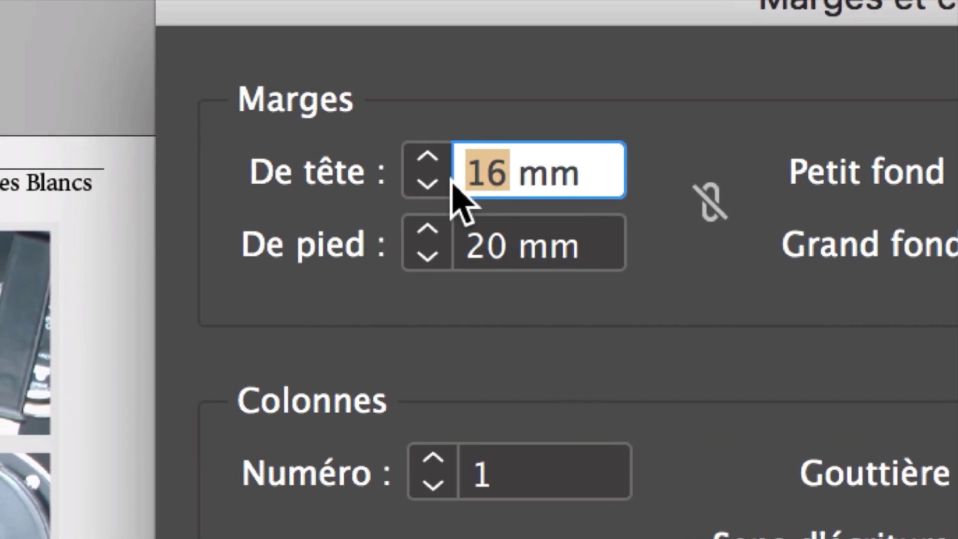
pyautogui.write('20')
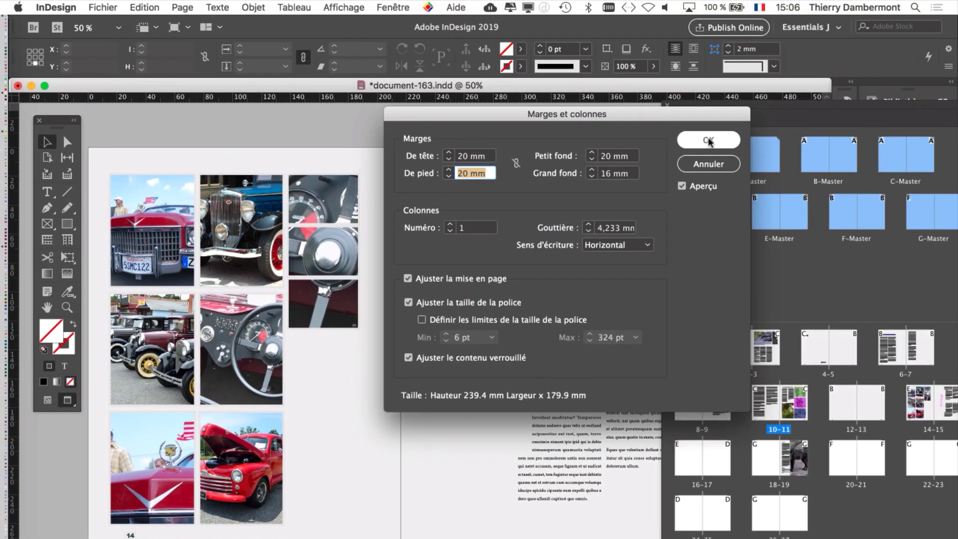
pyautogui.click(708, 142)
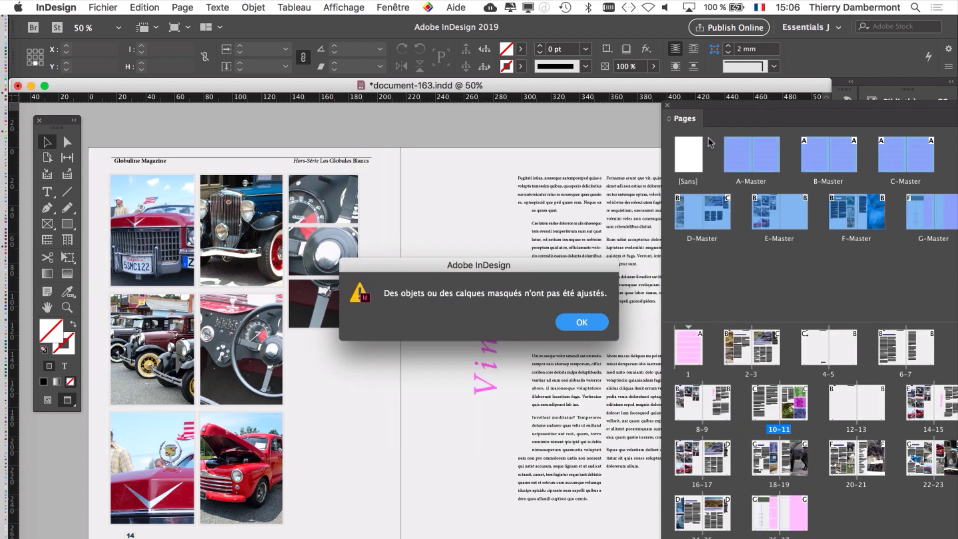
pyautogui.click(585, 324)
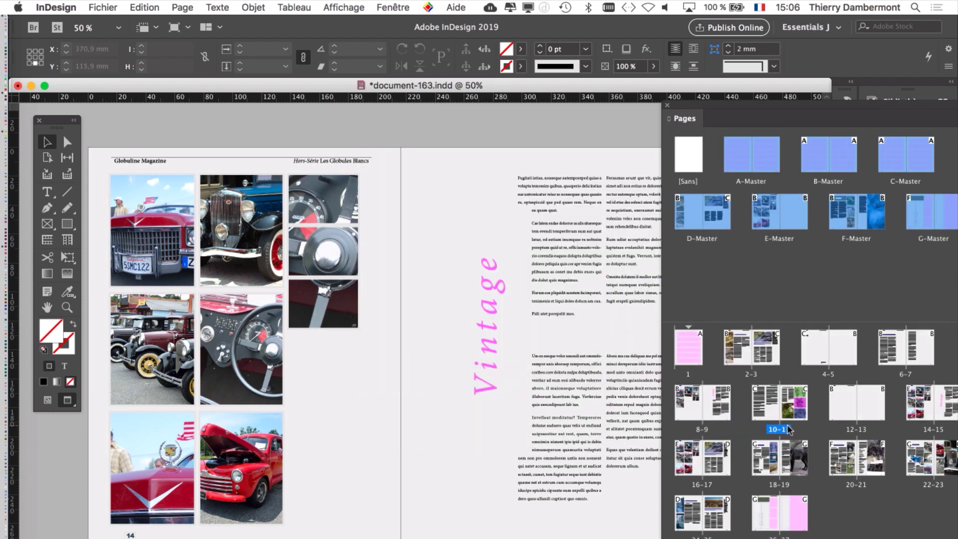
# Go to page 10 and check its margin values in Margins and Columns.
pyautogui.doubleClick(767, 399)
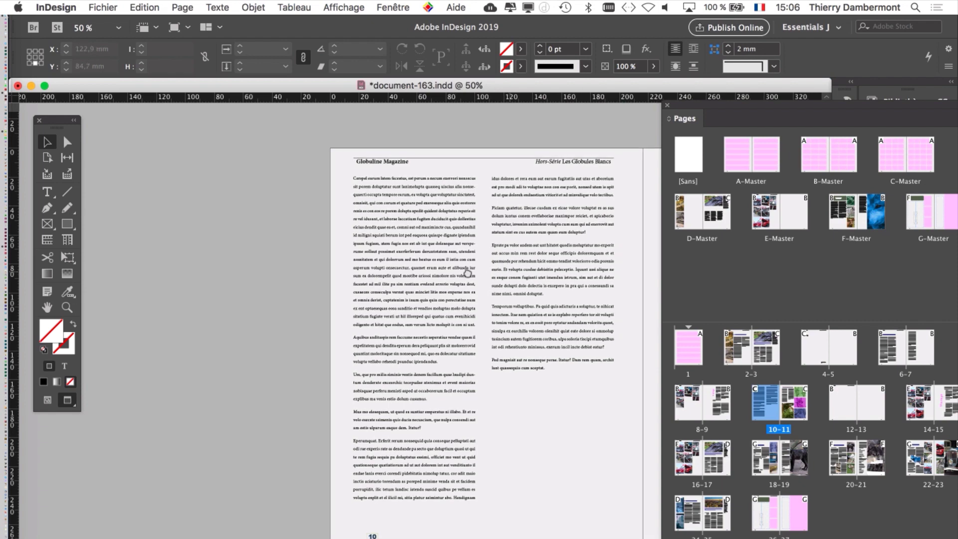
pyautogui.hscroll(5, 457, 189)
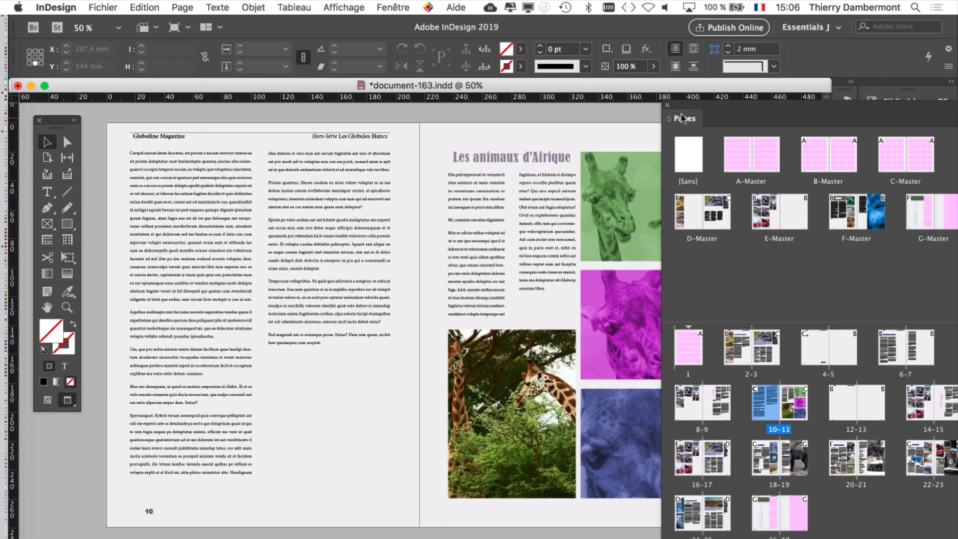
pyautogui.click(182, 7)
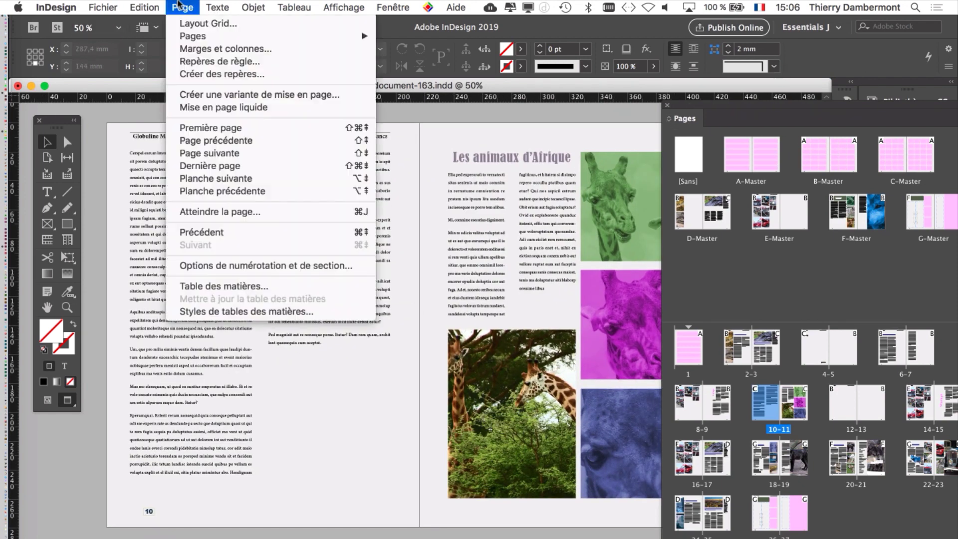
pyautogui.click(209, 50)
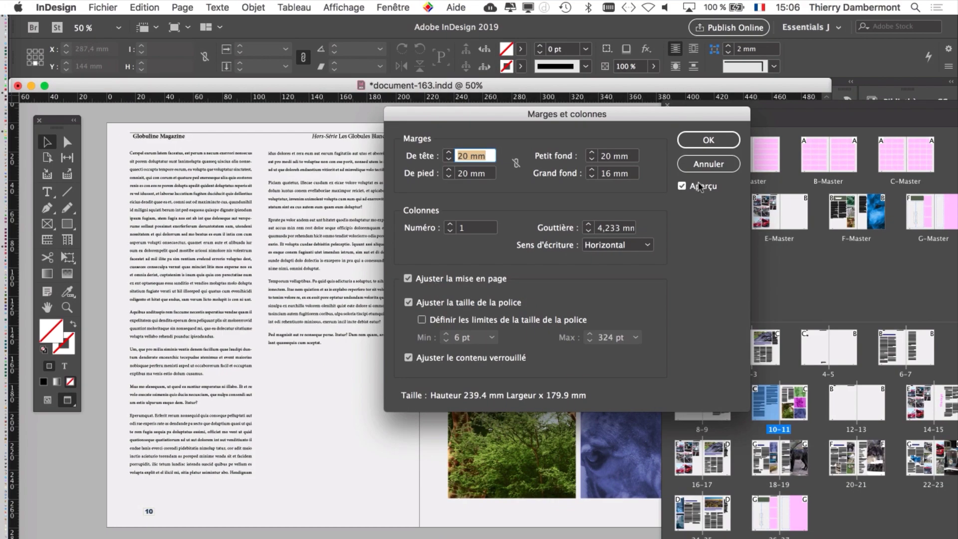
pyautogui.click(704, 138)
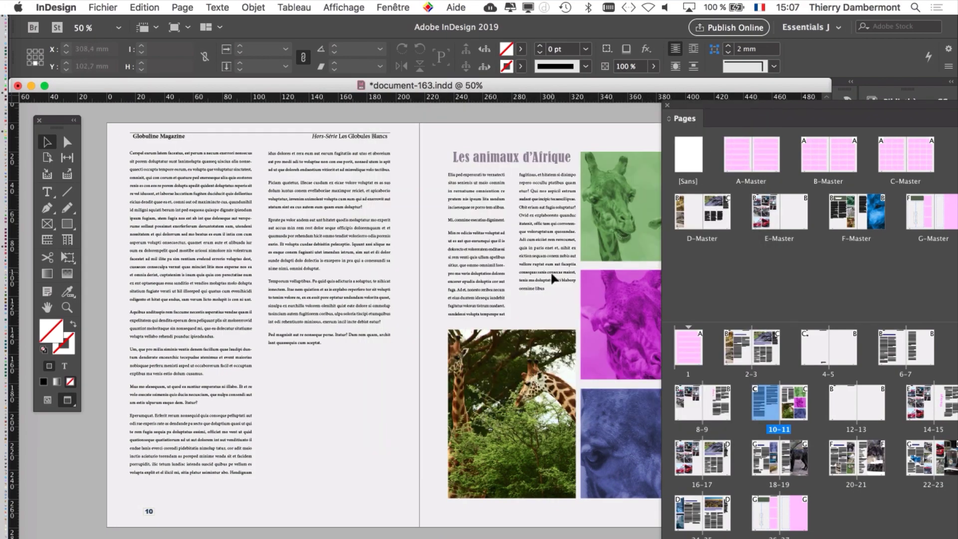
# Open A-Master in Normal mode and reduce the height of its header text frame to 7 mm.
pyautogui.doubleClick(744, 159)
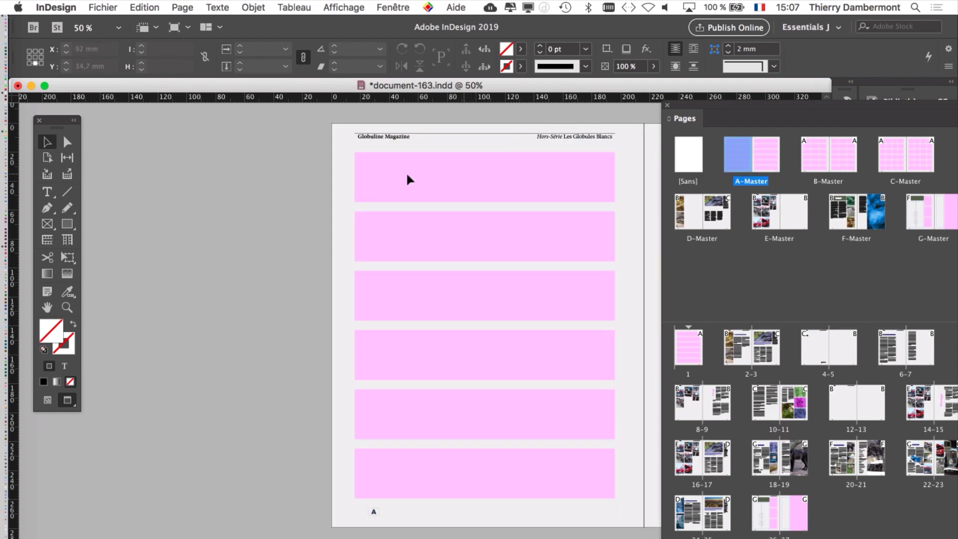
pyautogui.click(47, 399)
pyautogui.keyDown('super'); pyautogui.keyDown('space'); pyautogui.click(433, 178); pyautogui.keyUp('space'); pyautogui.keyUp('super')
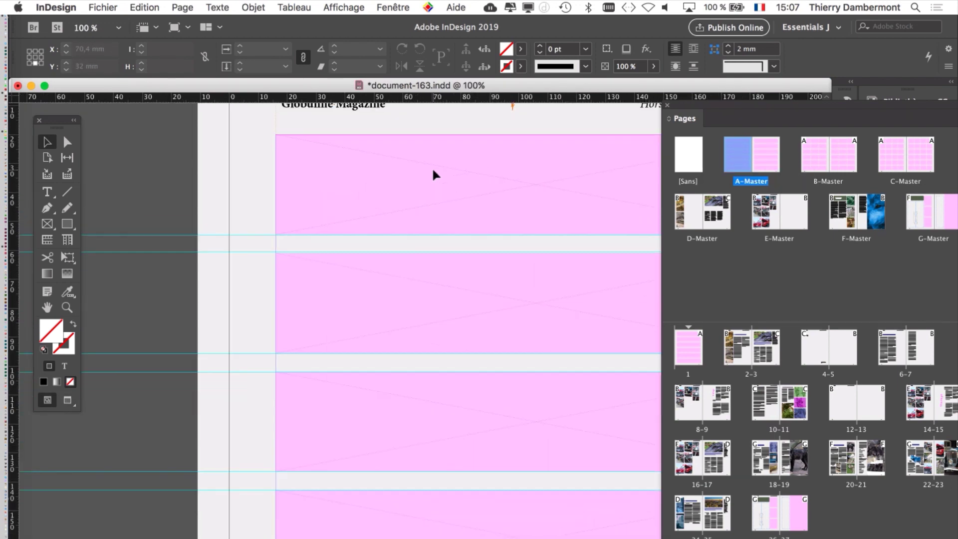
pyautogui.moveTo(416, 176); pyautogui.dragTo(297, 267)
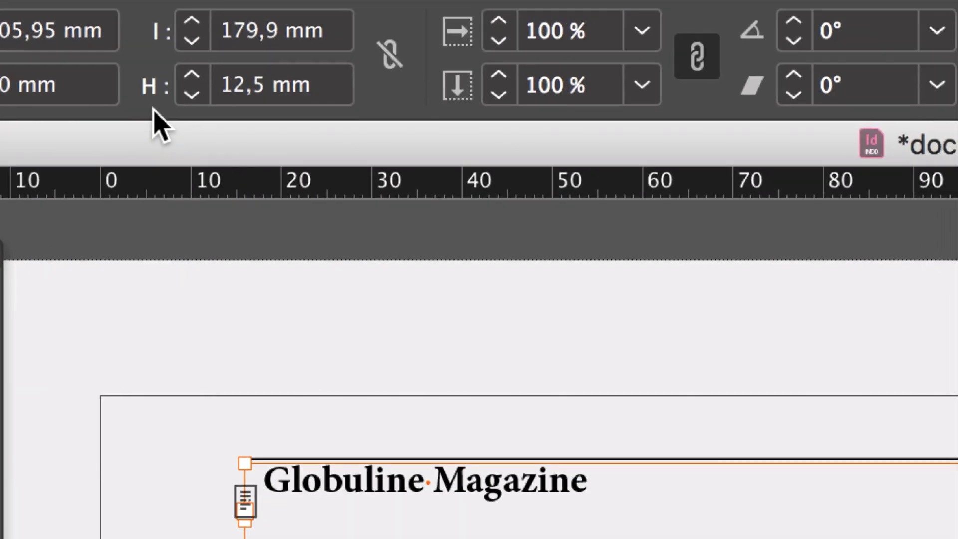
pyautogui.click(126, 104)
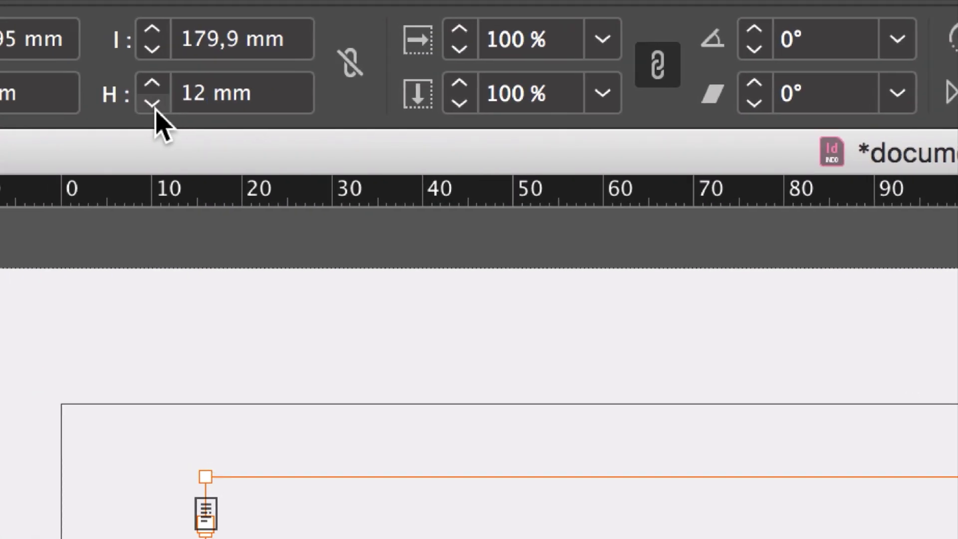
pyautogui.click(152, 103)
pyautogui.click(153, 104)
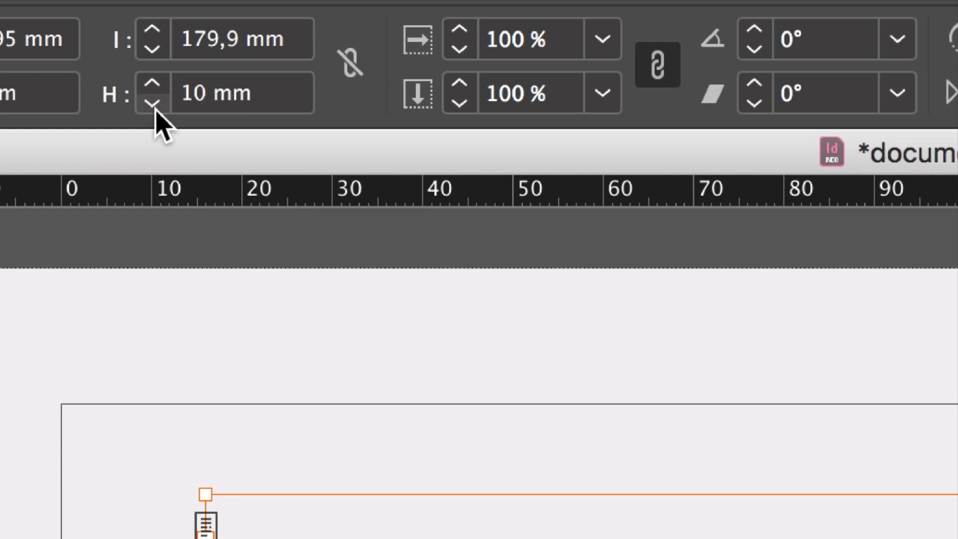
pyautogui.click(153, 106)
pyautogui.click(154, 106)
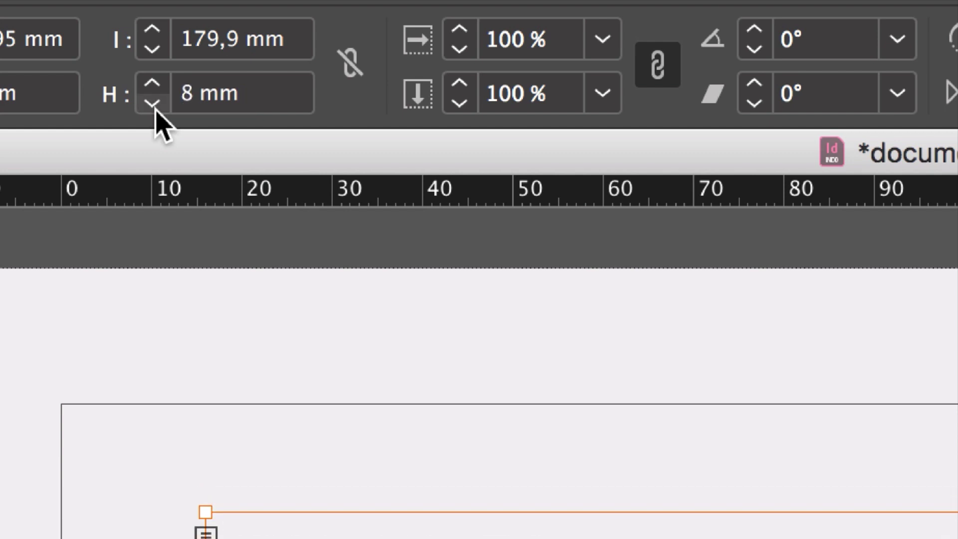
pyautogui.click(153, 105)
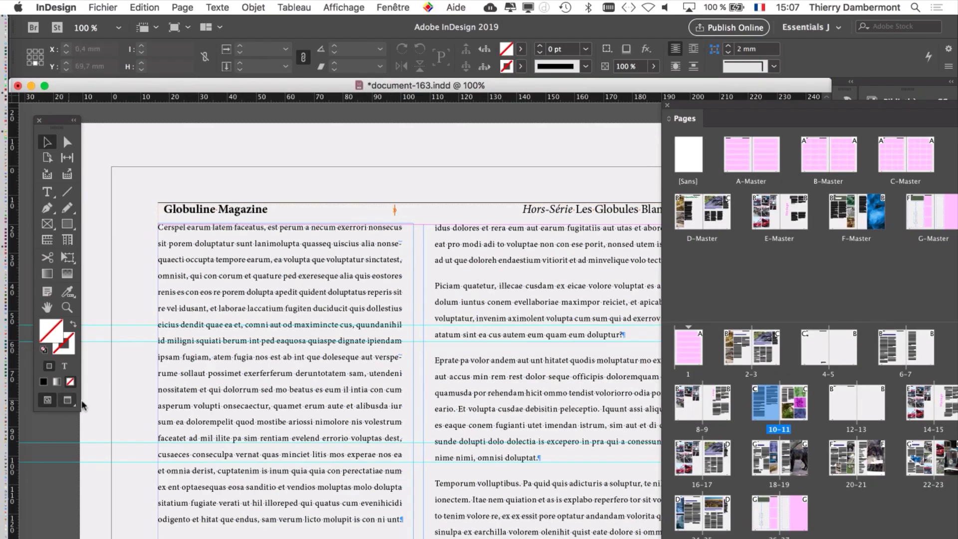
# Show page 10 in Preview mode at 75% and bring the Pages panel further into view.
pyautogui.click(68, 400)
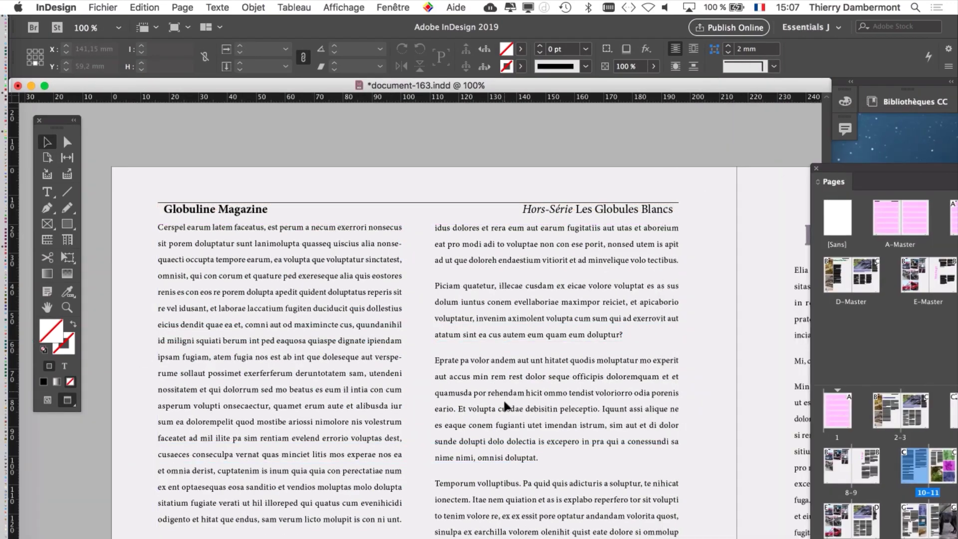
pyautogui.scroll(-1, 504, 404)
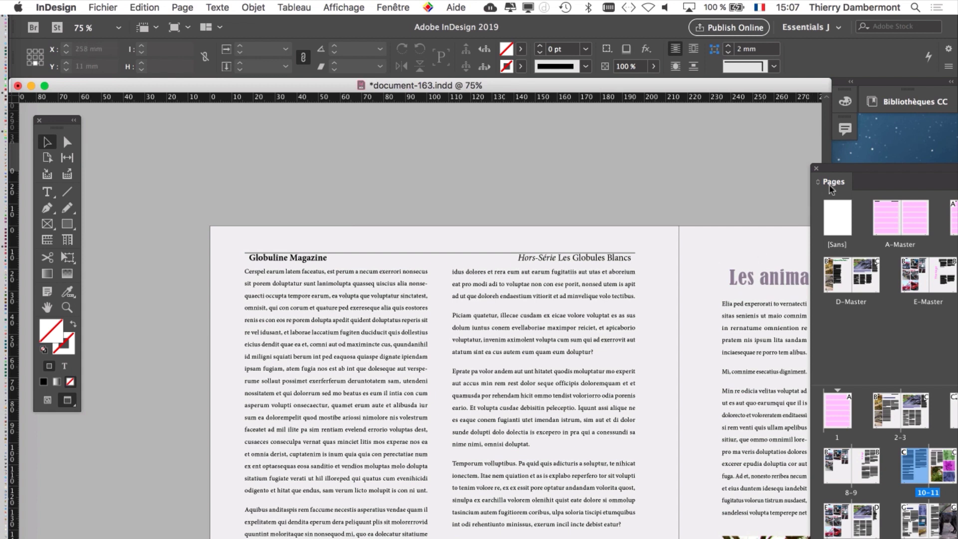
pyautogui.moveTo(823, 165); pyautogui.dragTo(776, 148)
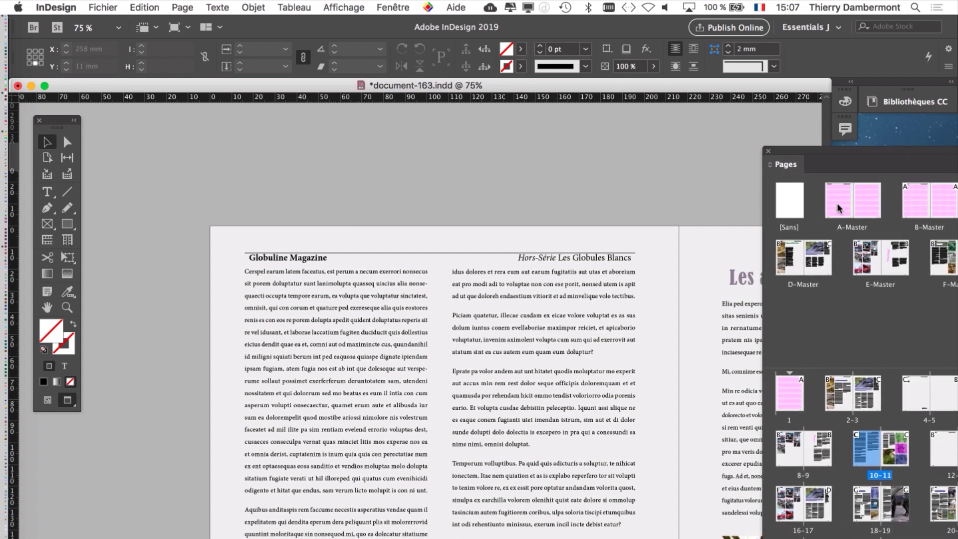
# Increase the height of the header text frame on A-Master to 9 mm.
pyautogui.doubleClick(837, 202)
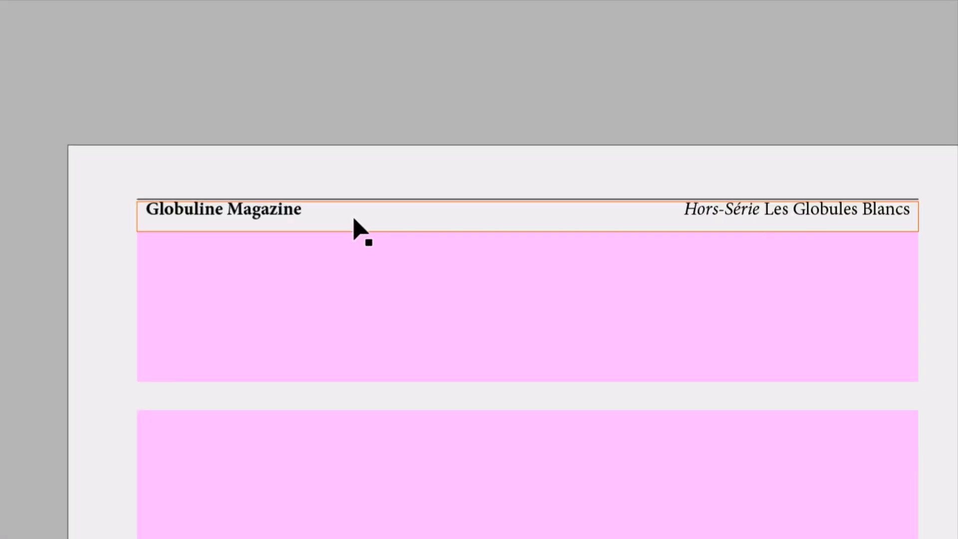
pyautogui.click(354, 223)
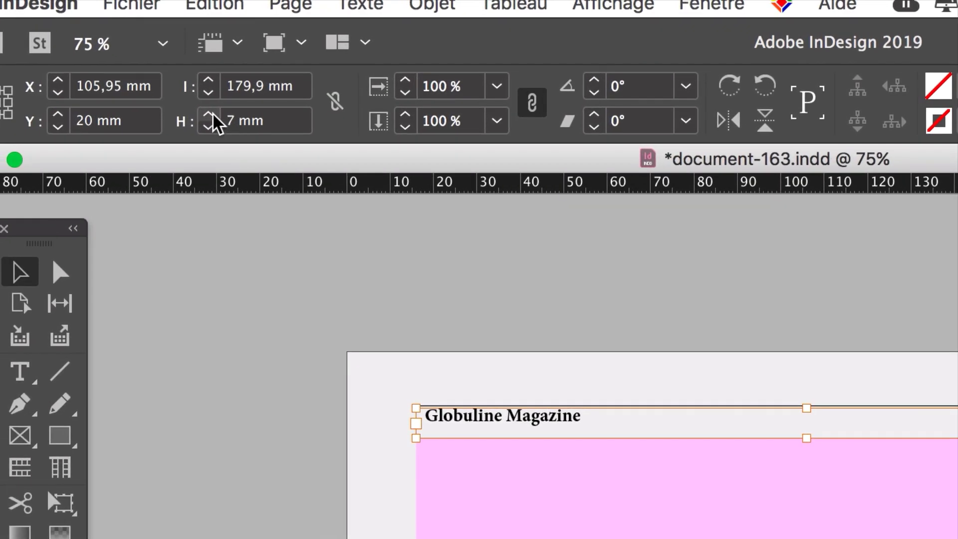
pyautogui.click(209, 115)
pyautogui.click(212, 116)
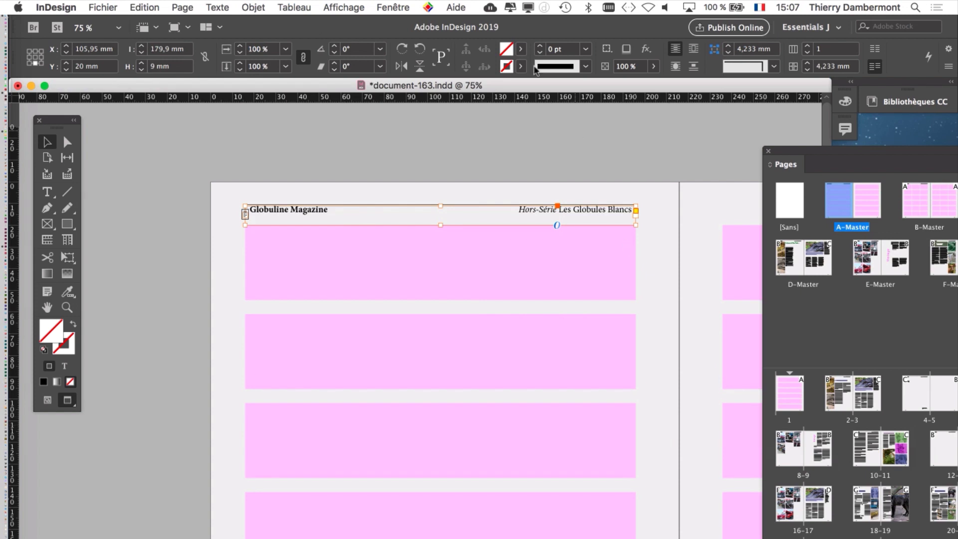
# Split the document window into two views of A-Master and make the second view active.
pyautogui.click(405, 9)
pyautogui.moveTo(409, 38)
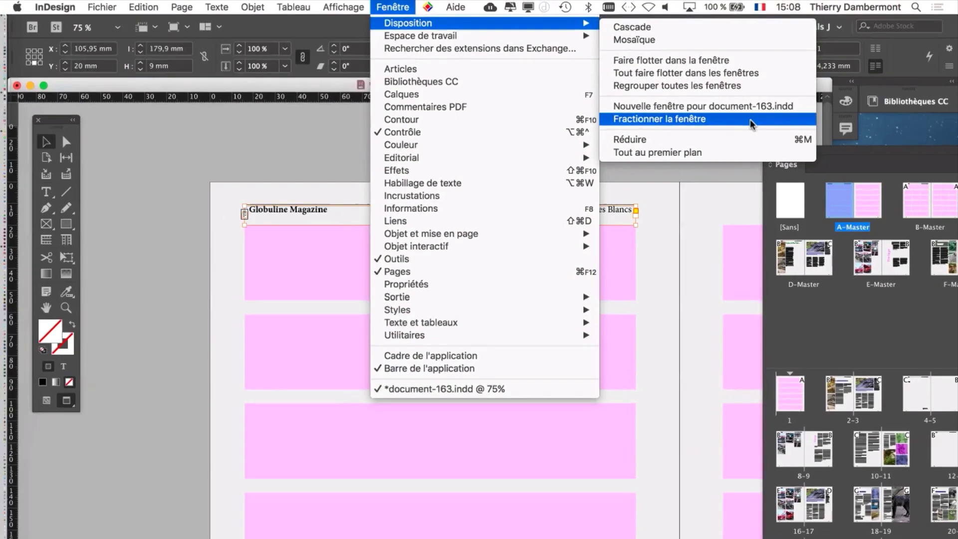
pyautogui.click(749, 116)
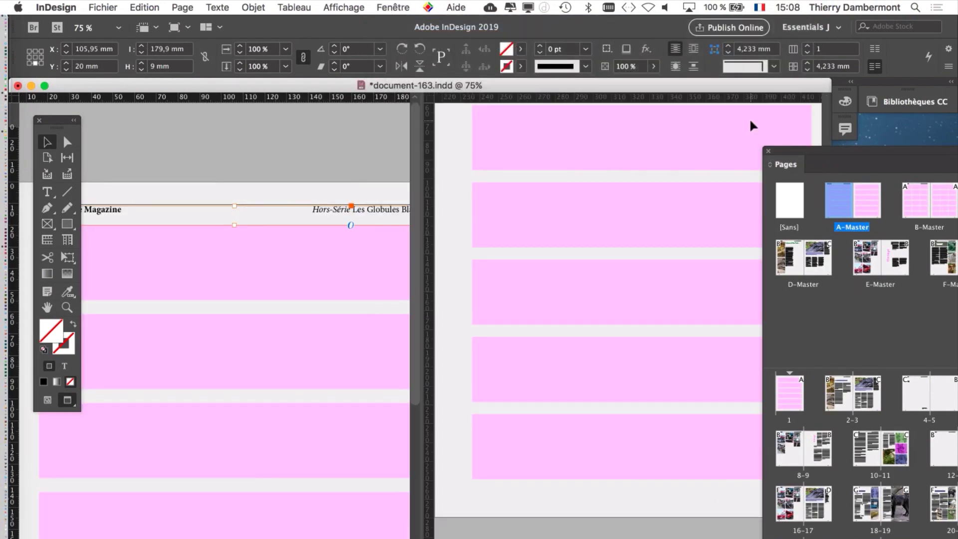
pyautogui.click(526, 139)
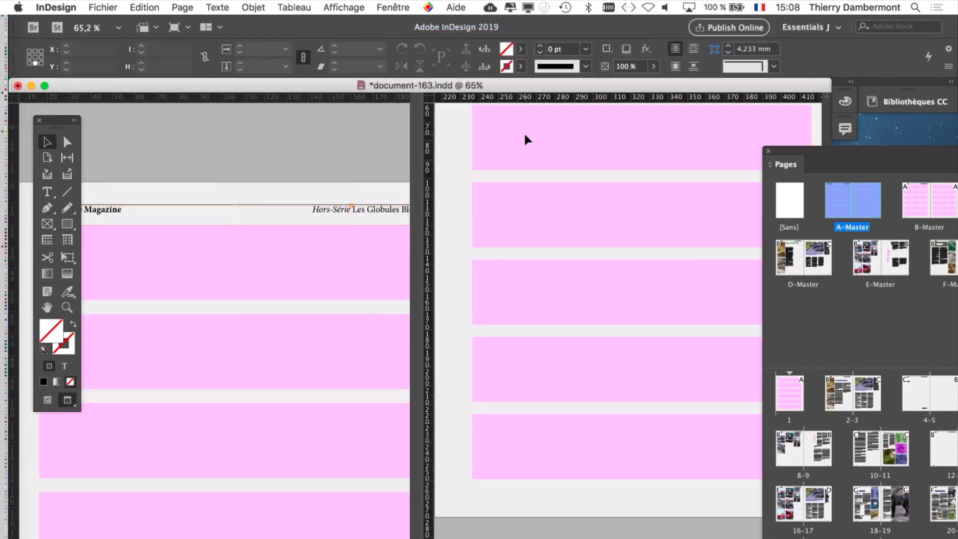
pyautogui.click(238, 135)
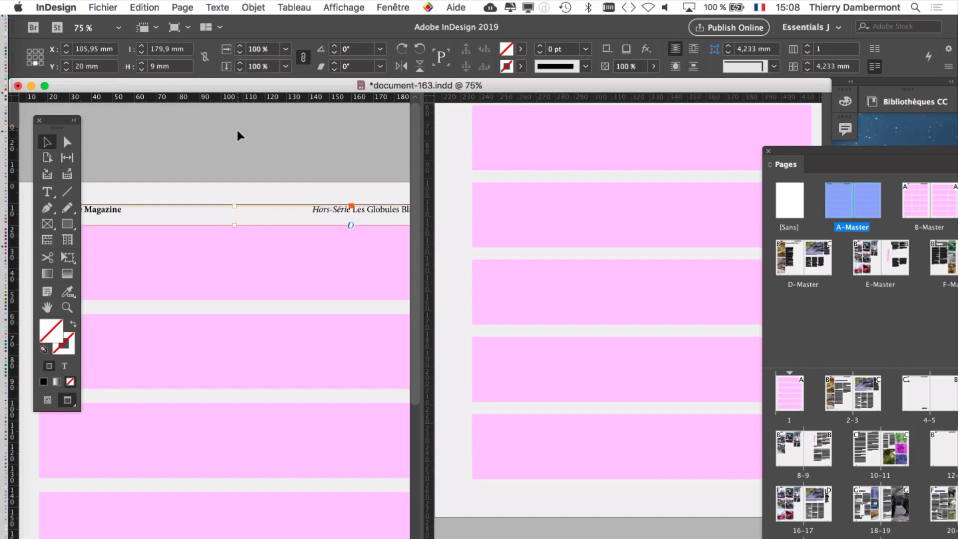
pyautogui.click(528, 132)
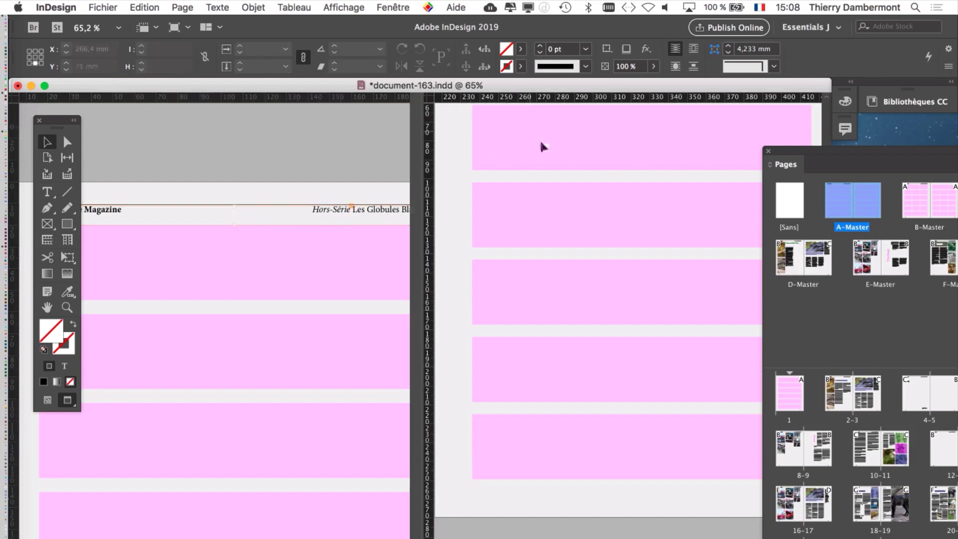
# Check the header on pages 18 and 20 in the second view, leave page 10 displayed there, and move the Pages panel aside.
pyautogui.doubleClick(862, 507)
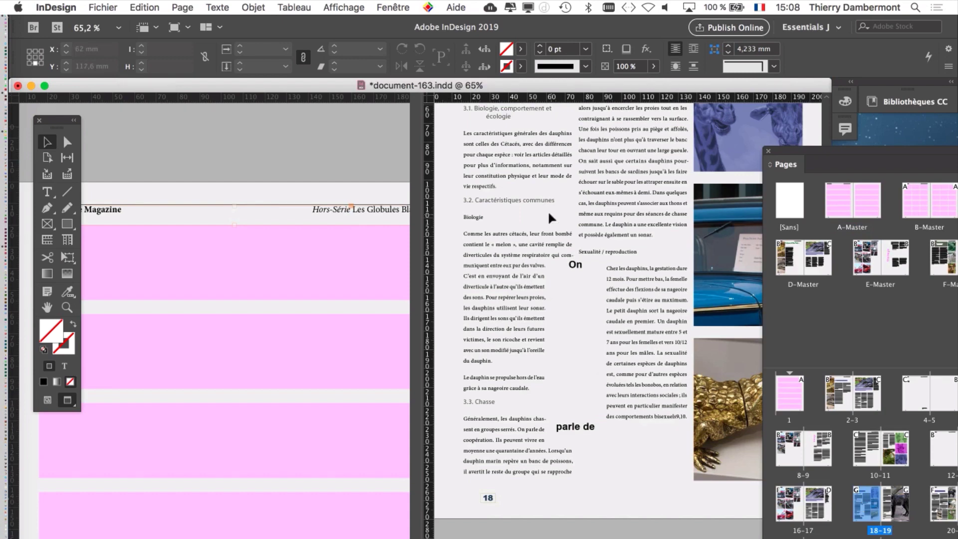
pyautogui.scroll(5, 548, 194)
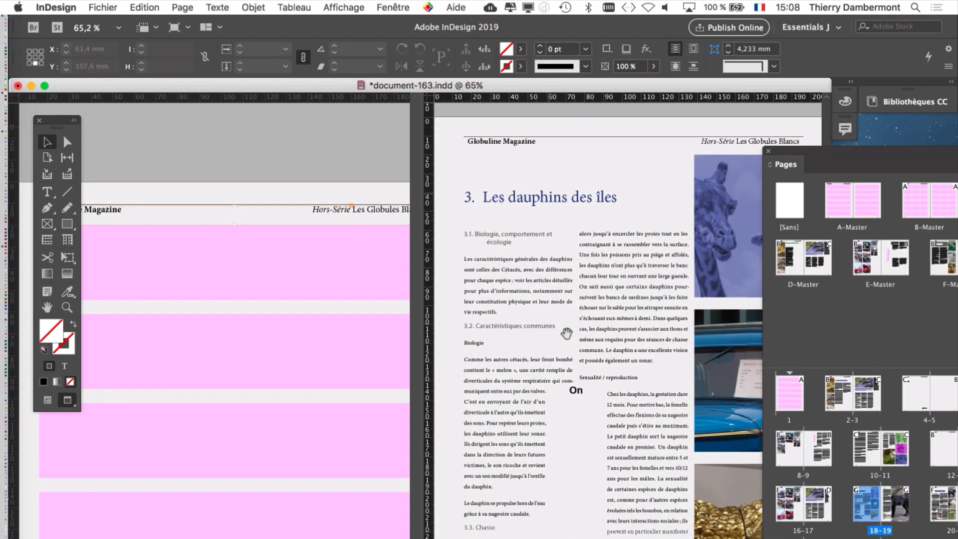
pyautogui.doubleClick(937, 506)
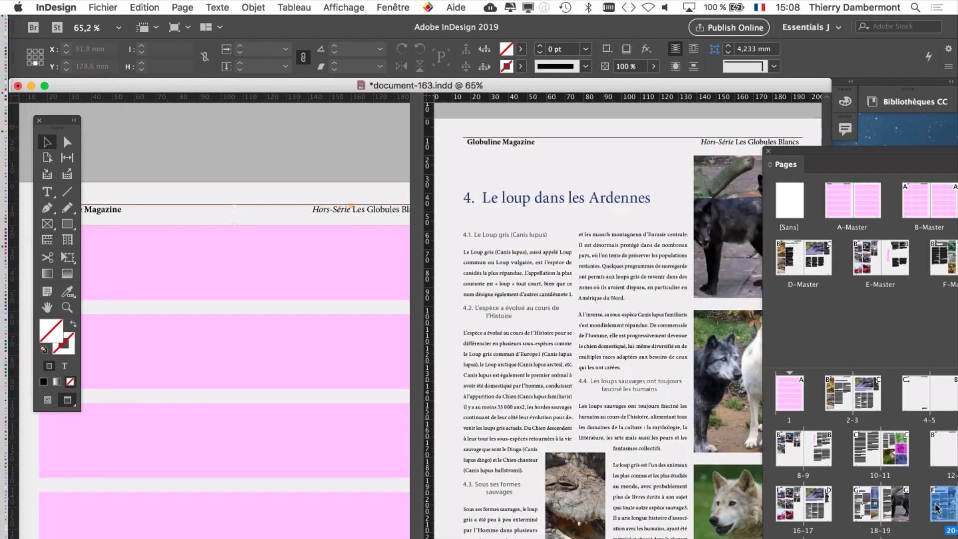
pyautogui.doubleClick(867, 449)
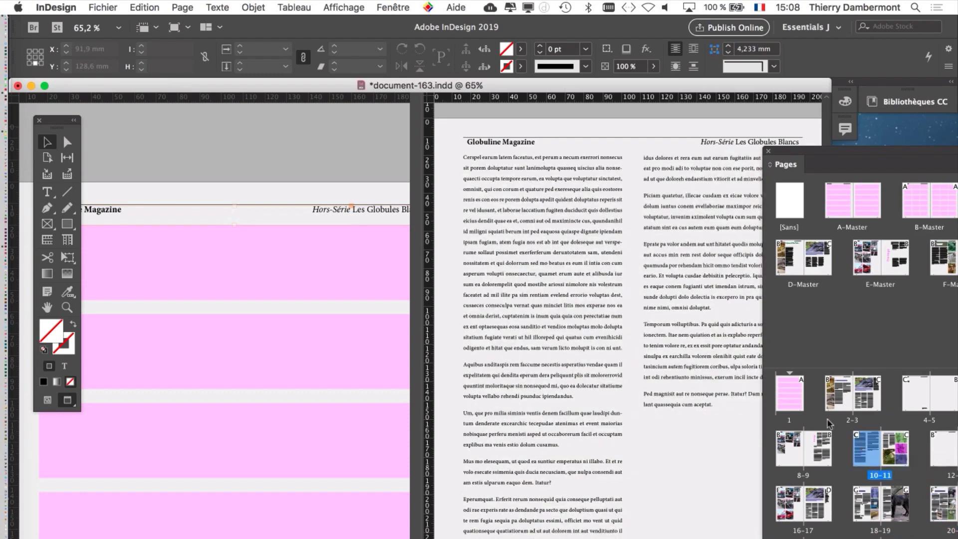
pyautogui.moveTo(776, 150); pyautogui.dragTo(792, 185)
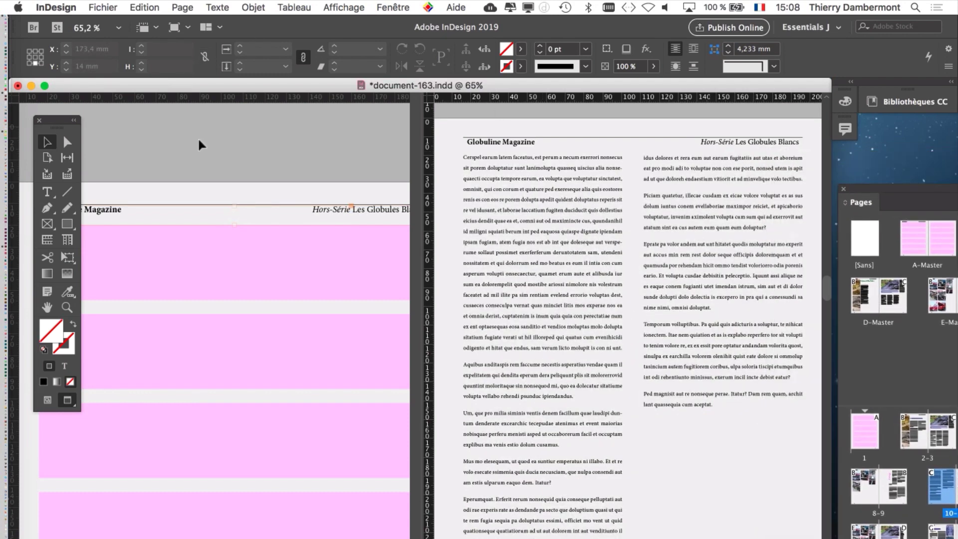
# Reduce the header text frame's height on A-Master to 7 mm and restore it to 9 mm.
pyautogui.click(198, 144)
pyautogui.moveTo(220, 267); pyautogui.dragTo(288, 214)
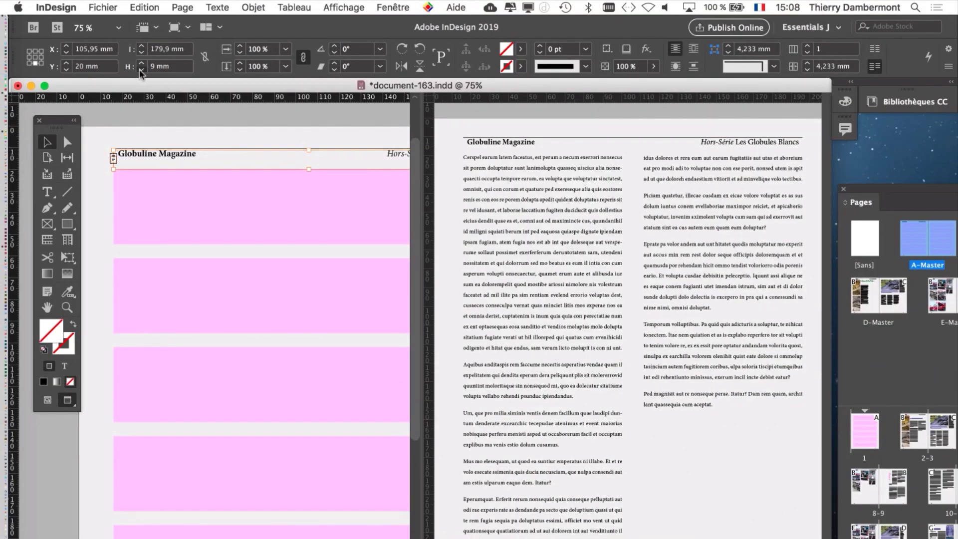
pyautogui.click(141, 70)
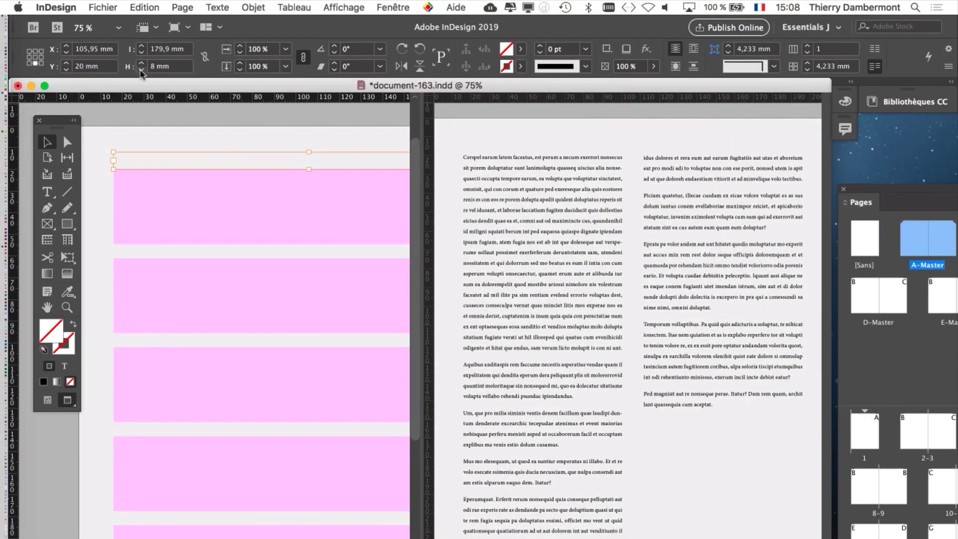
pyautogui.click(140, 70)
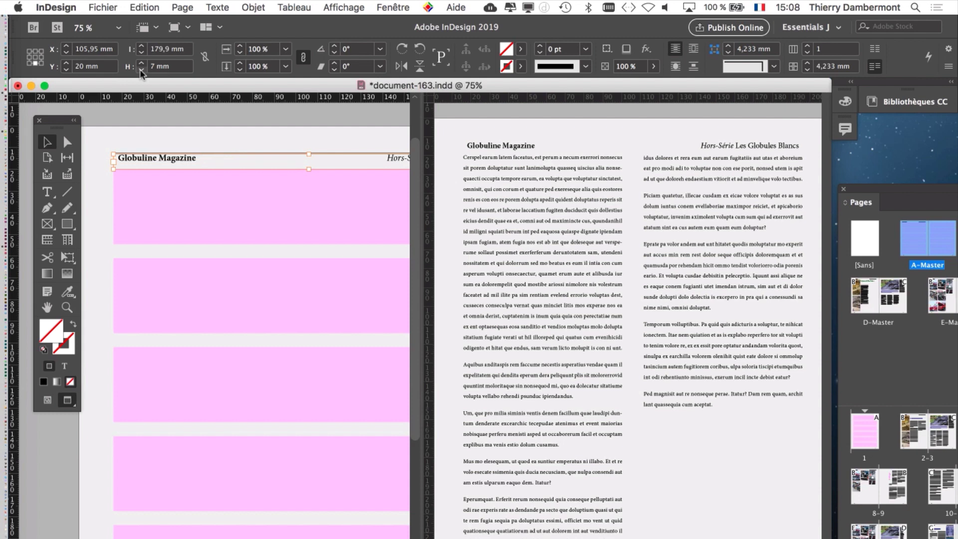
pyautogui.click(140, 62)
pyautogui.click(141, 64)
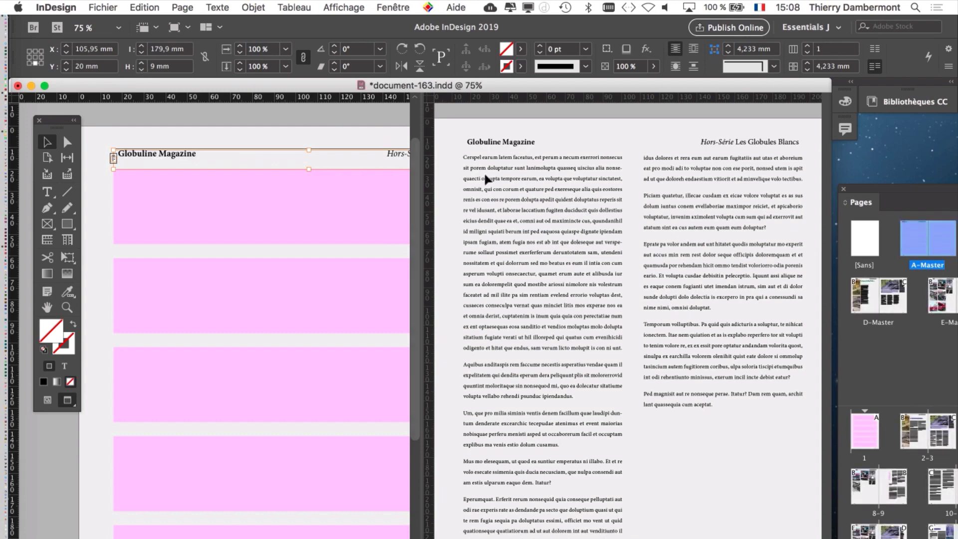
# Examine the header on page 10 in the second view at several zoom levels, and select the header frame on A-Master.
pyautogui.click(582, 208)
pyautogui.scroll(1, 579, 202)
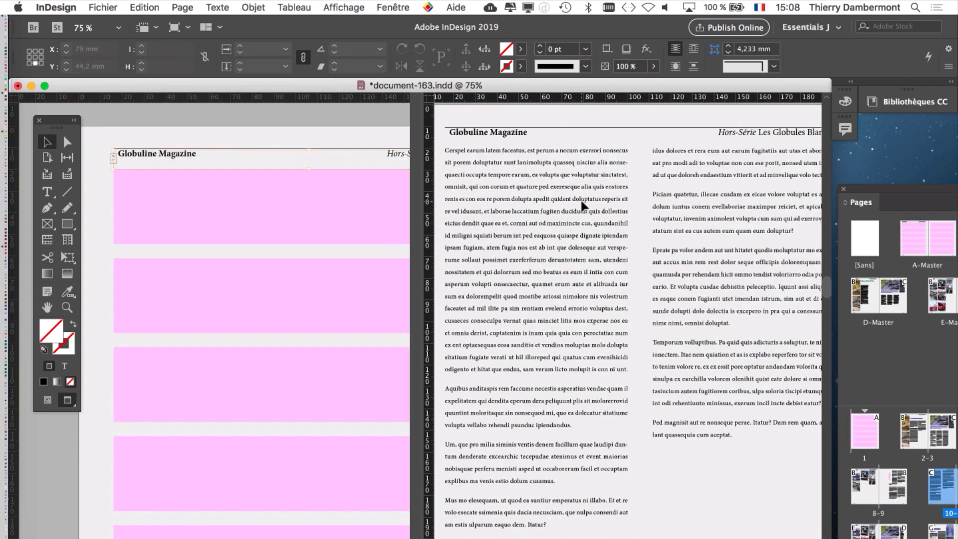
pyautogui.scroll(-2, 579, 198)
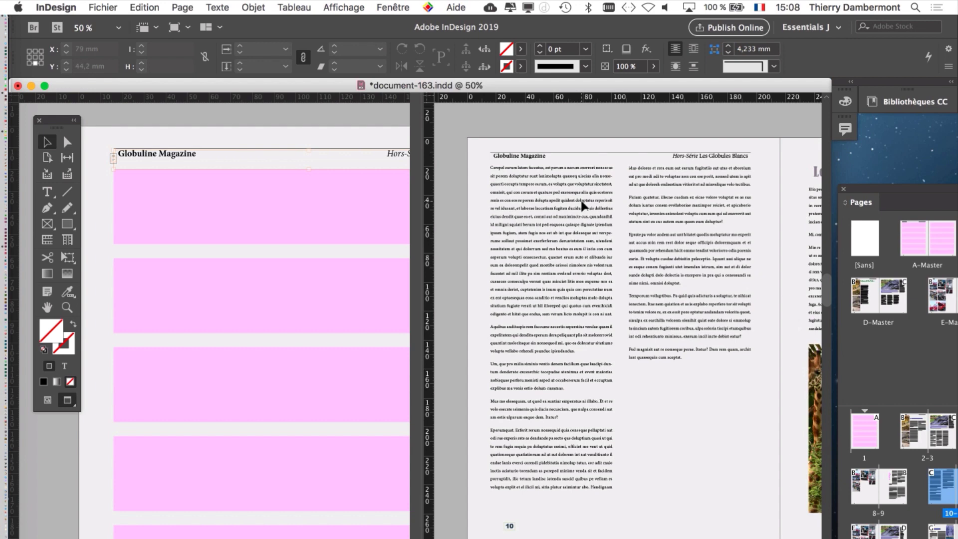
pyautogui.scroll(3, 582, 204)
pyautogui.scroll(-3, 582, 204)
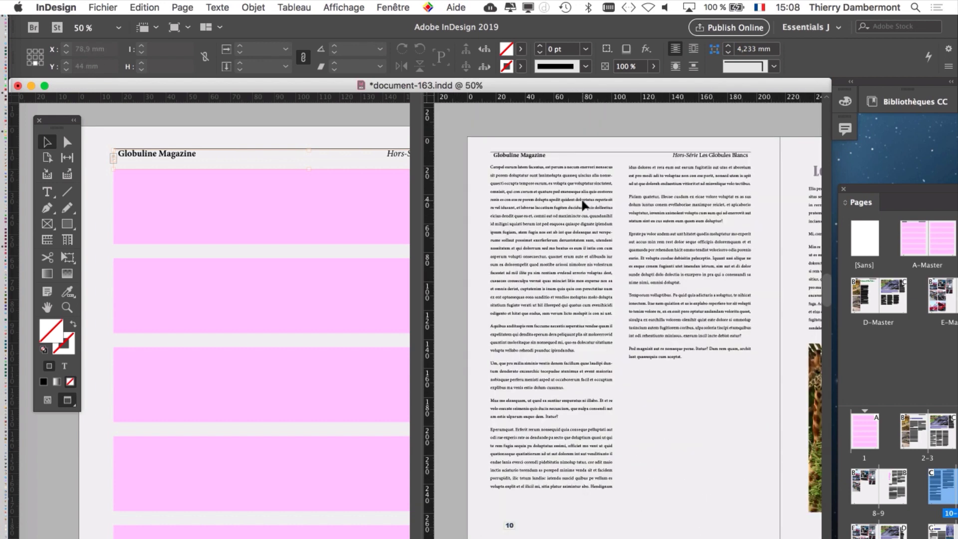
pyautogui.scroll(2, 582, 205)
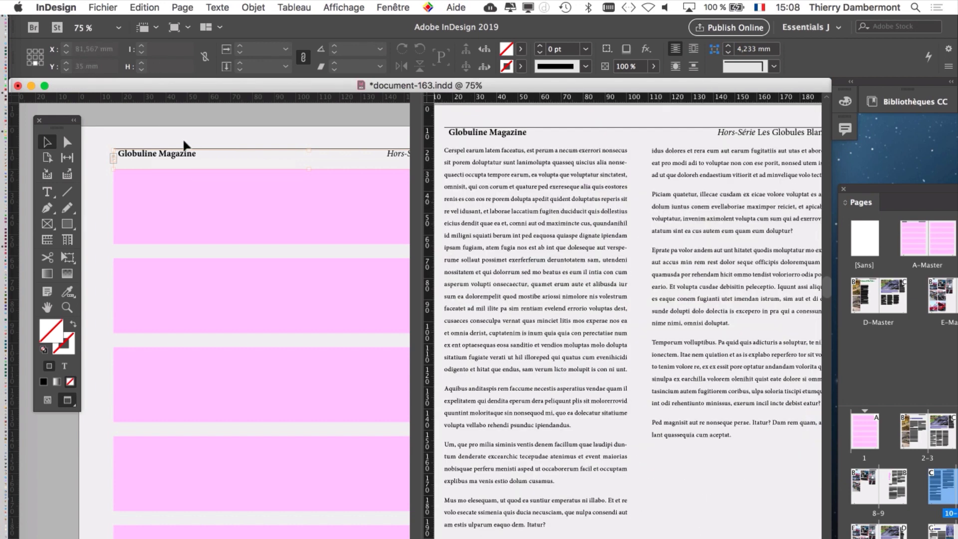
pyautogui.click(171, 160)
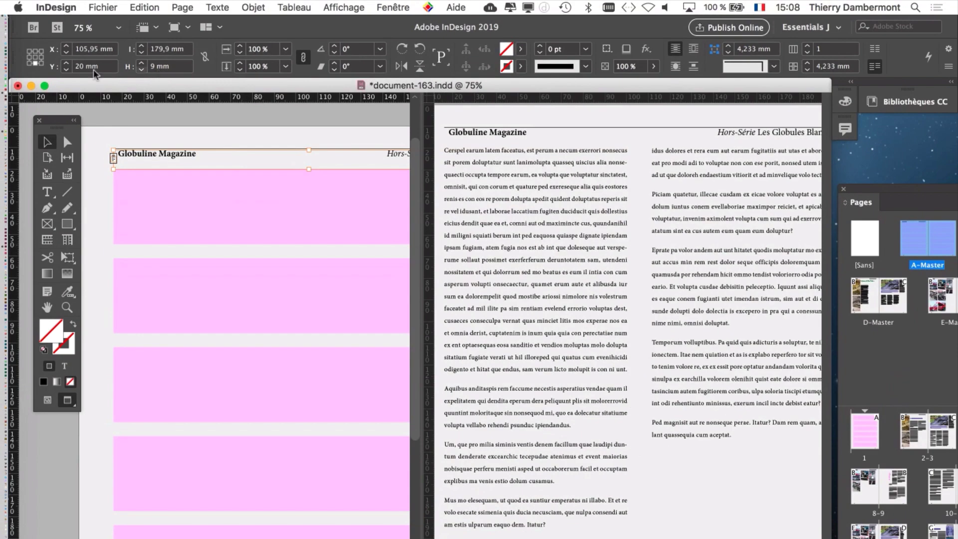
# Save the document under the new name document-164.indd in the Dossier document-161 folder.
pyautogui.click(102, 8)
pyautogui.click(129, 108)
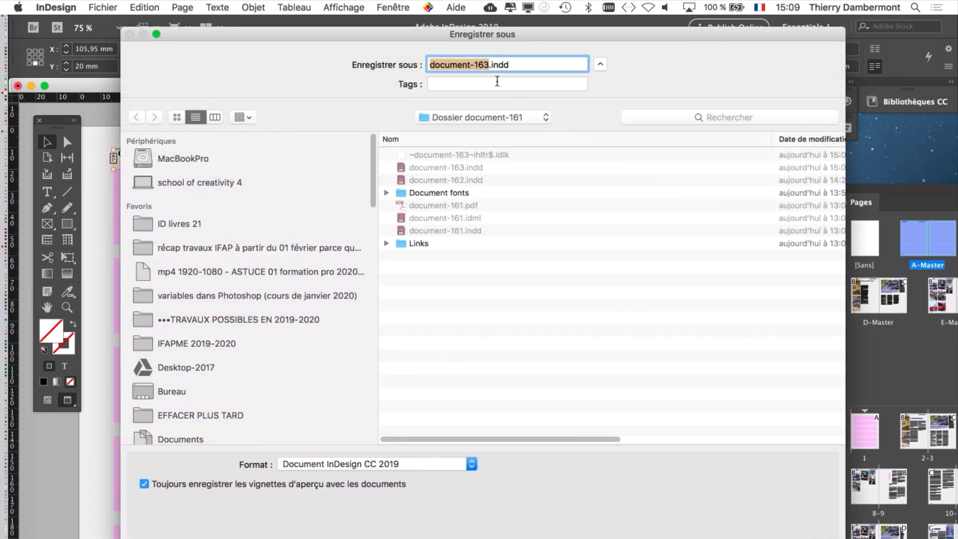
pyautogui.click(487, 64)
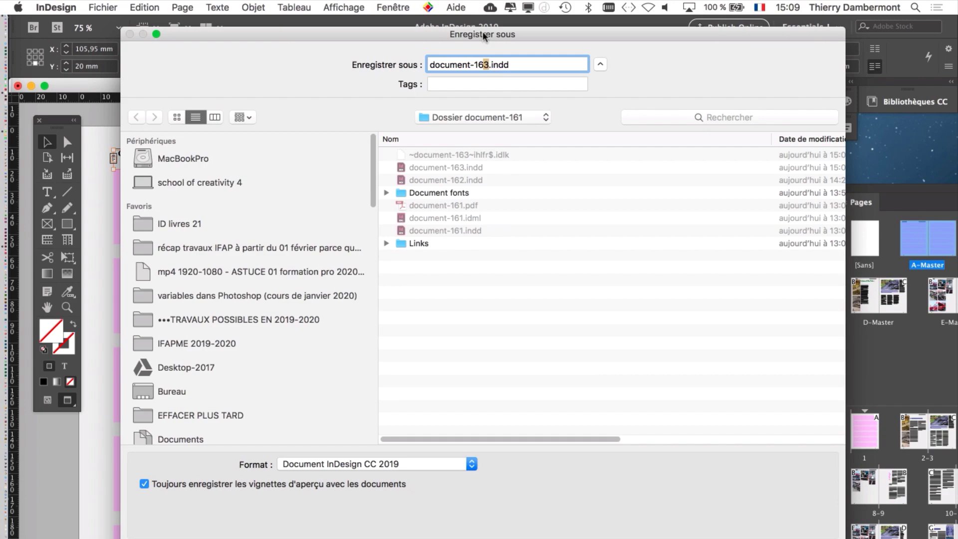
pyautogui.moveTo(483, 32); pyautogui.dragTo(641, 251)
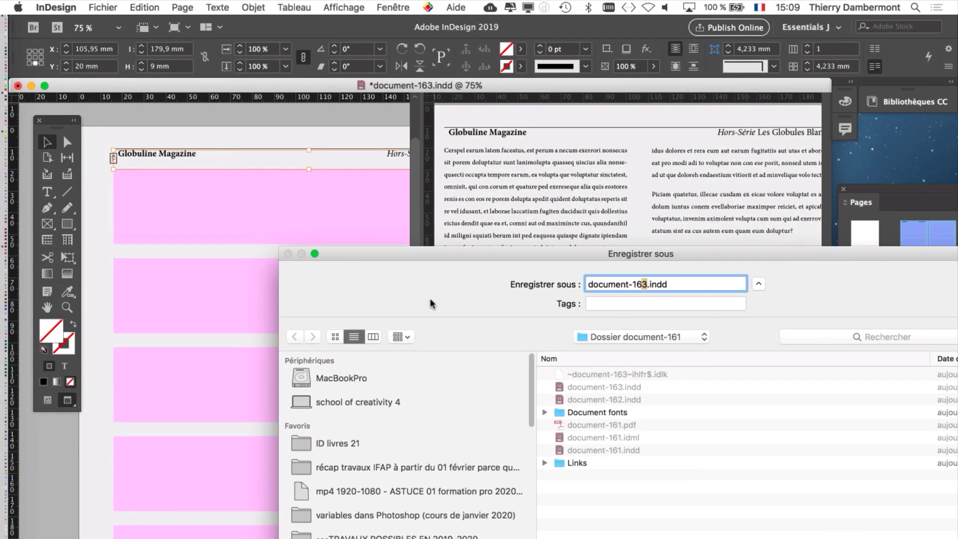
pyautogui.doubleClick(679, 253)
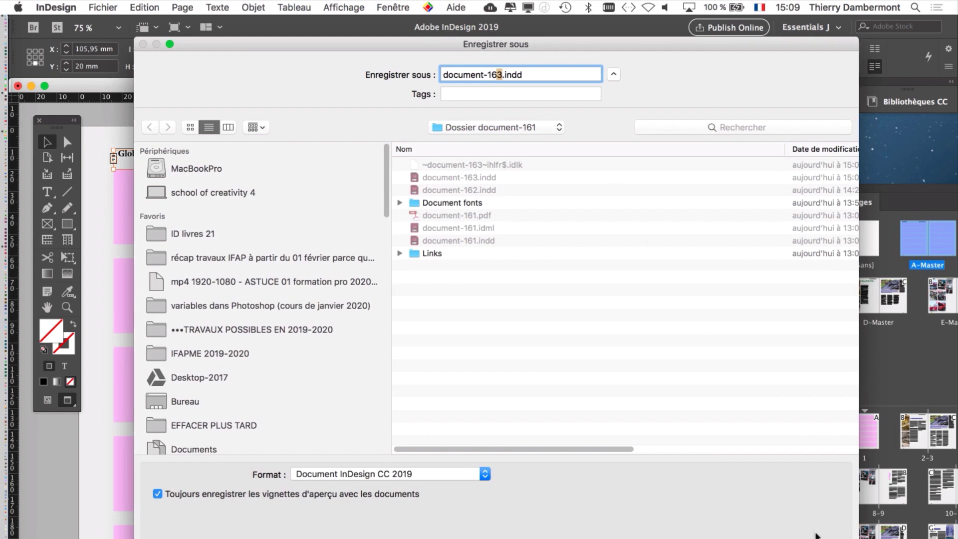
pyautogui.write('4')
pyautogui.press('Return')
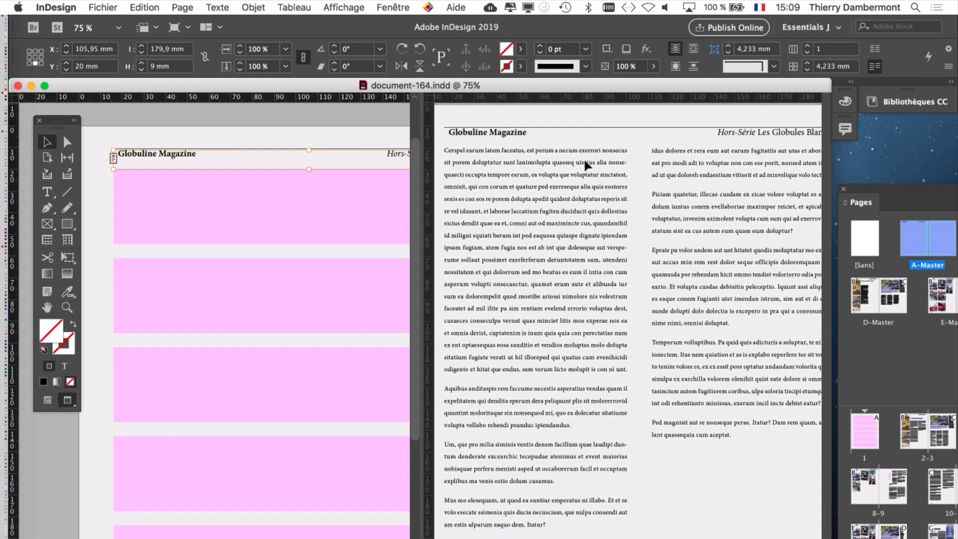
# Display the page titled "Les dauphins des îles" in the second view, with its header and giraffe picture in sight.
pyautogui.click(601, 208)
pyautogui.moveTo(601, 210); pyautogui.dragTo(621, 282)
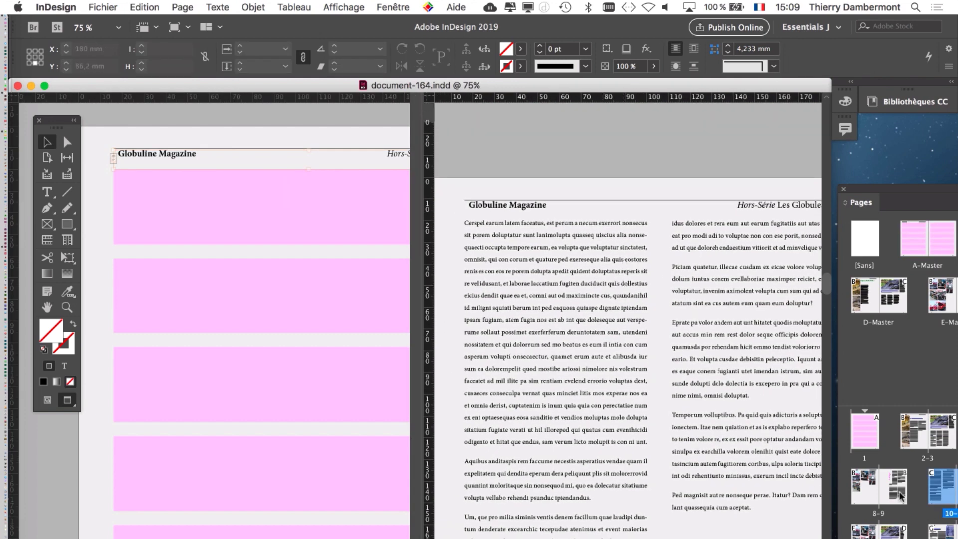
pyautogui.click(901, 495)
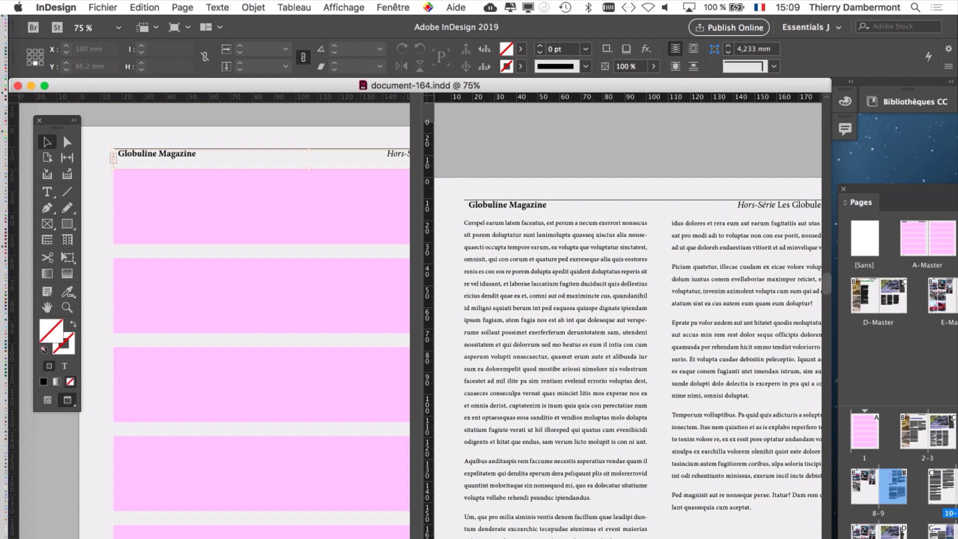
pyautogui.doubleClick(941, 533)
pyautogui.moveTo(729, 381); pyautogui.dragTo(638, 316)
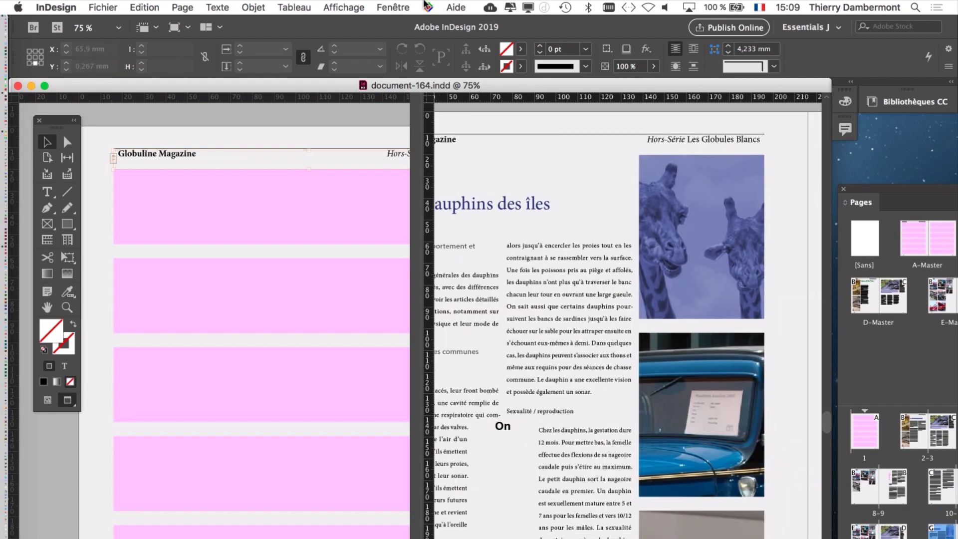
# Remove the window split and inspect the header above the giraffe picture on the "Les dauphins des îles" page.
pyautogui.click(404, 7)
pyautogui.moveTo(406, 23)
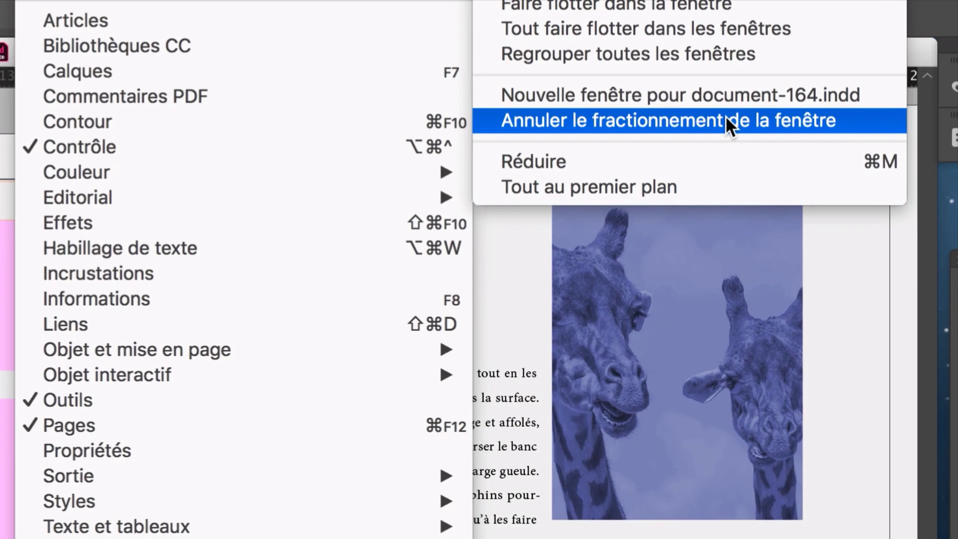
pyautogui.click(733, 126)
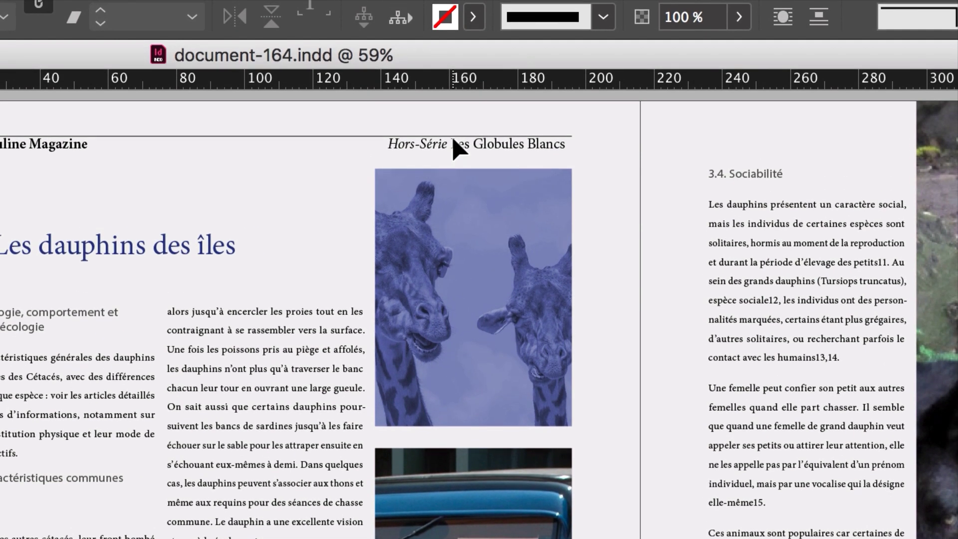
pyautogui.scroll(3, 584, 141)
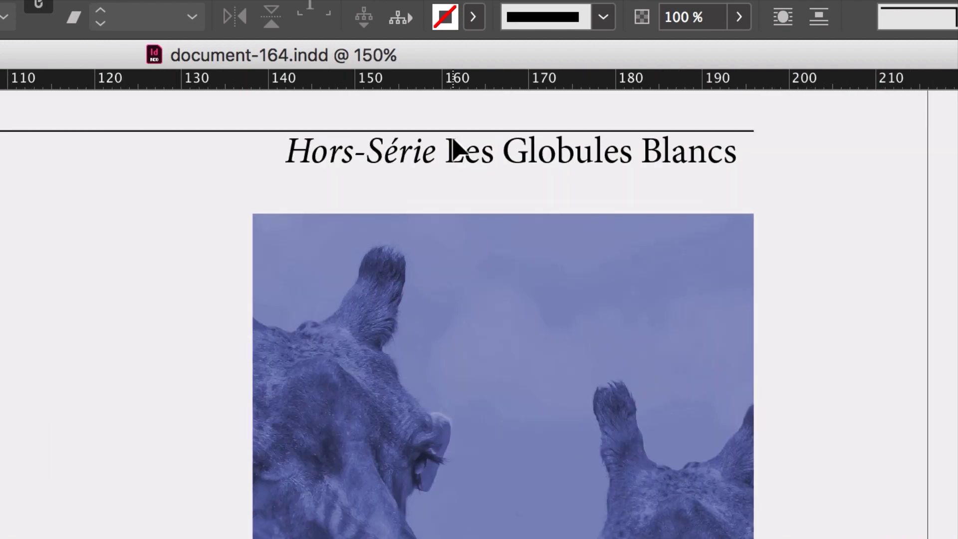
pyautogui.scroll(-3, 453, 150)
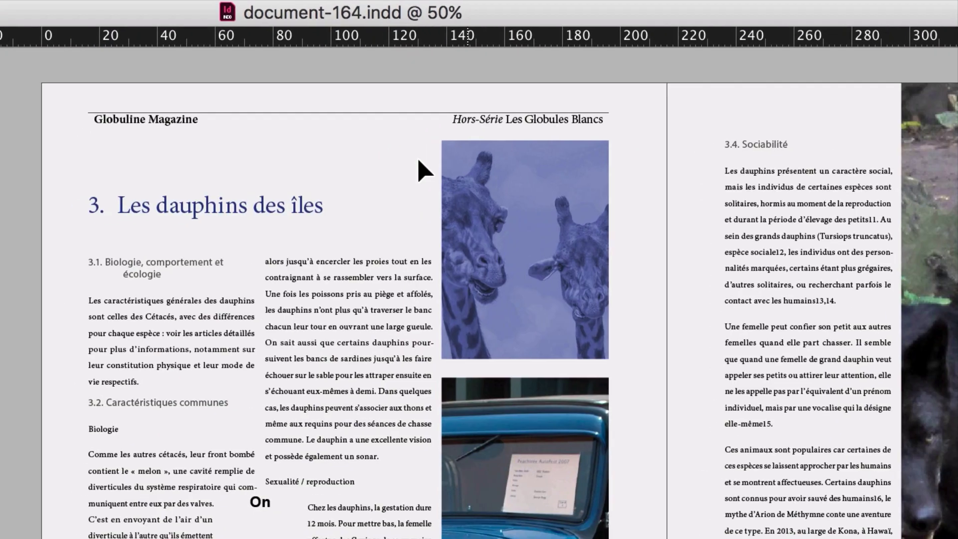
pyautogui.scroll(1, 376, 171)
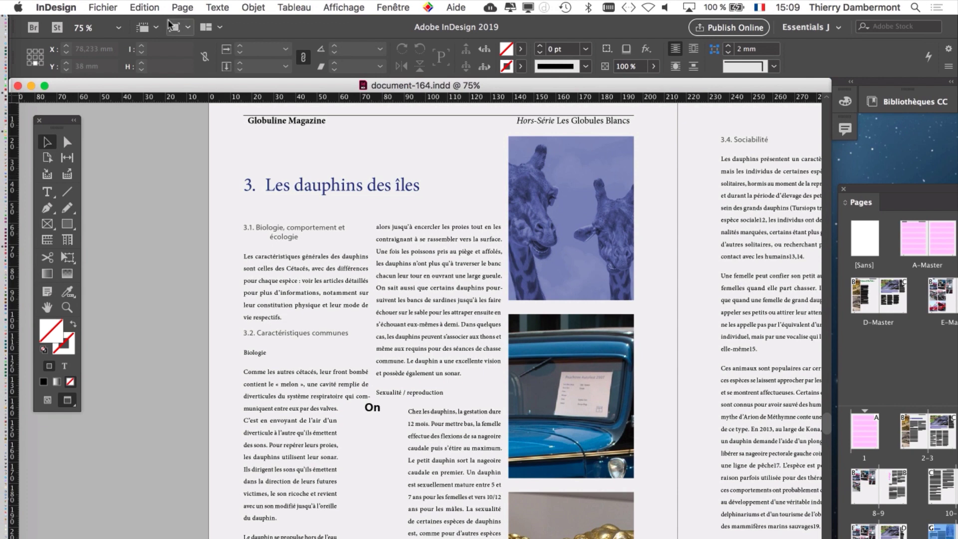
# Open the list of file commands for document-164.indd.
pyautogui.click(89, 8)
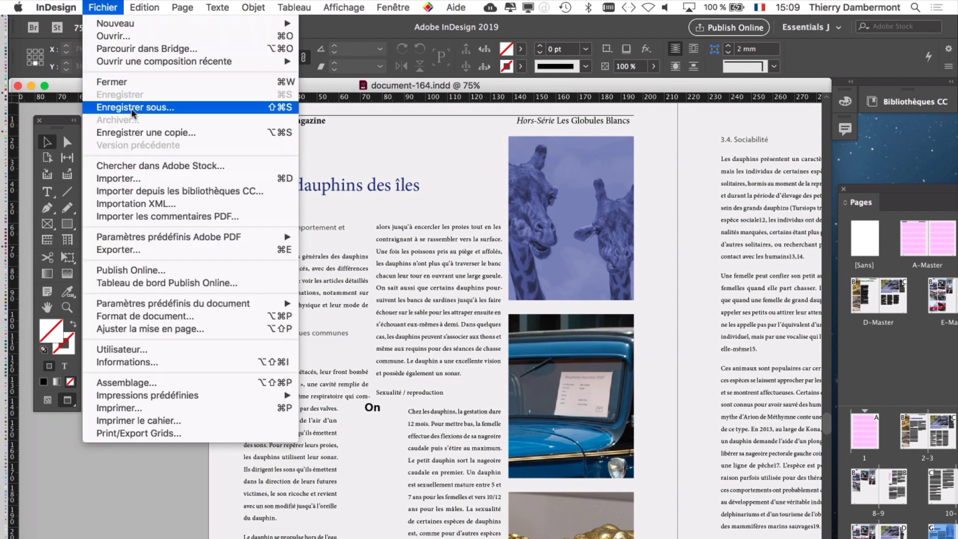